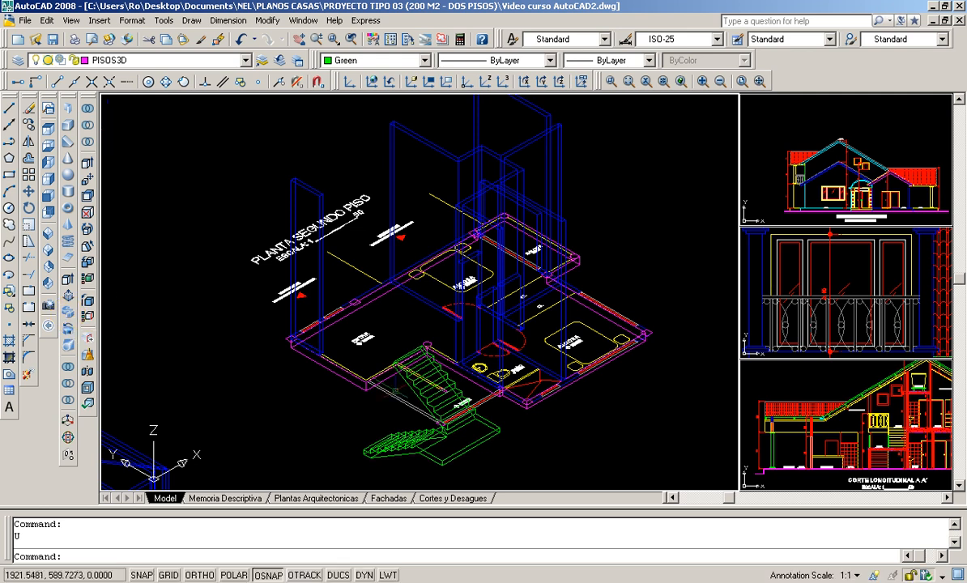
- Examine the 3D staircase and the plan of the wall between its two flights in the isometric view
scroll(406, 434, up, 2)
scroll(397, 454, up, 2)
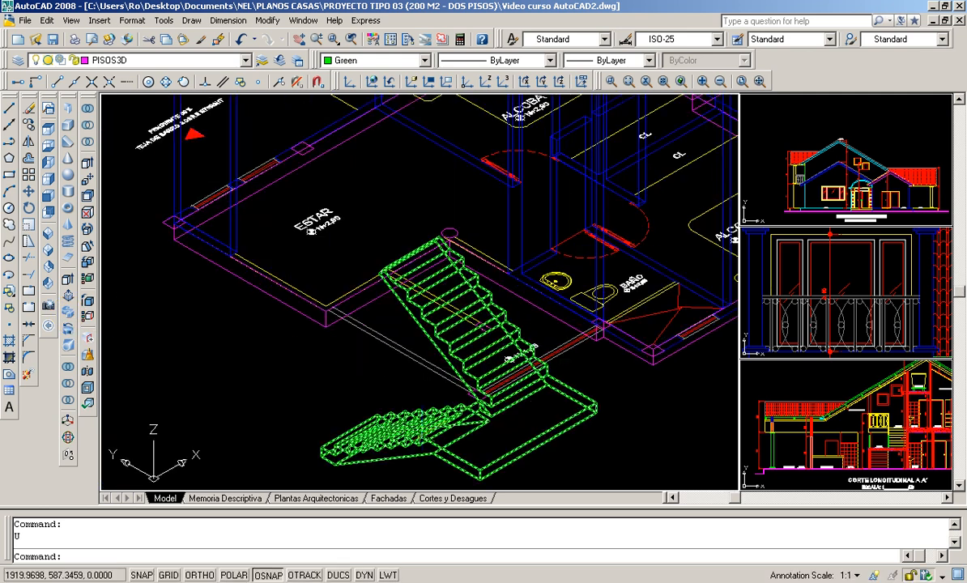
scroll(453, 459, up, 2)
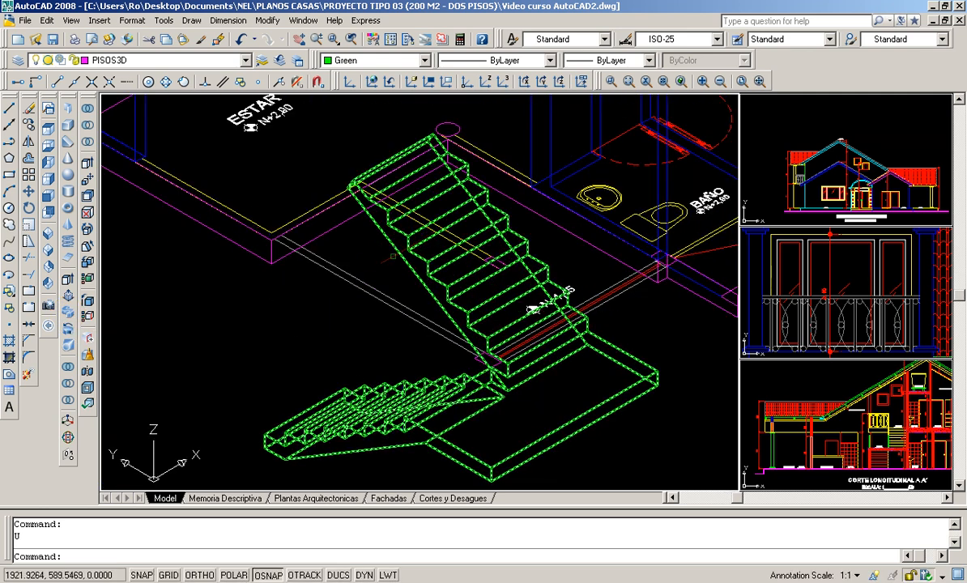
scroll(344, 270, down, 1)
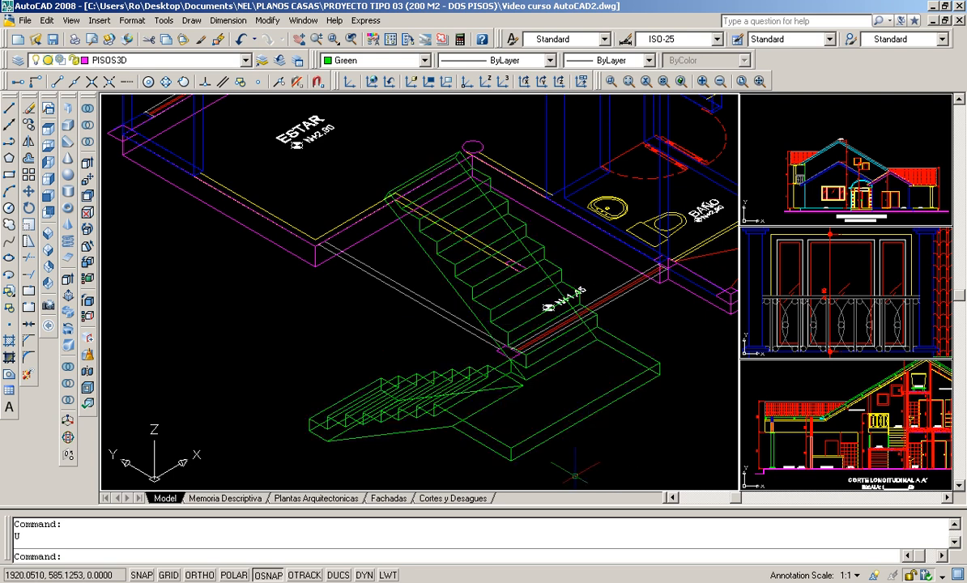
scroll(500, 256, up, 2)
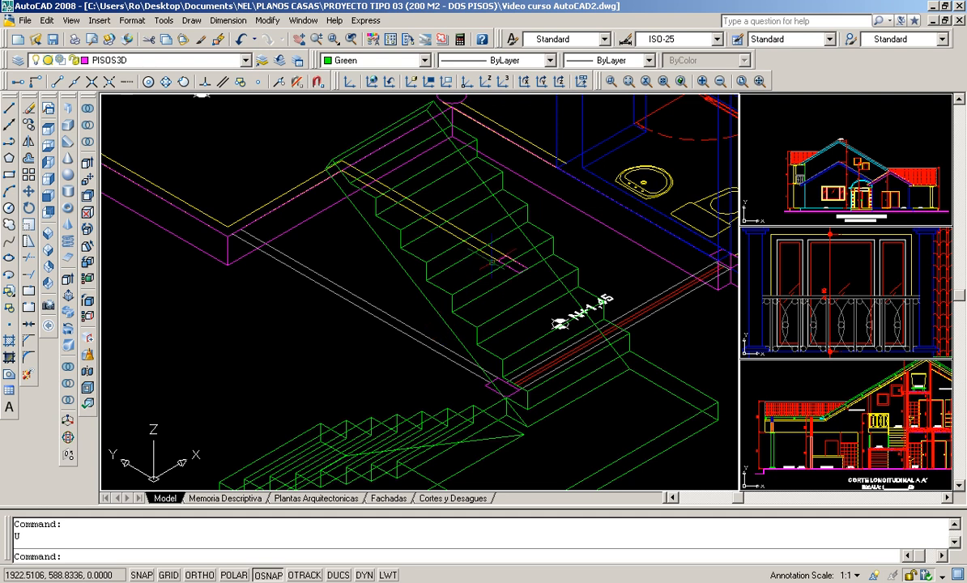
scroll(479, 251, up, 1)
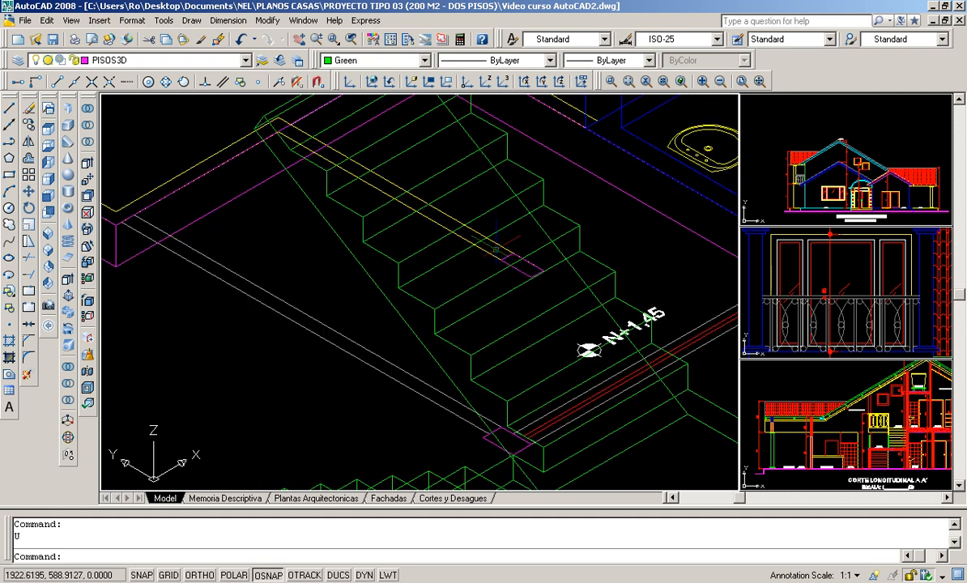
scroll(499, 239, down, 3)
scroll(502, 235, up, 2)
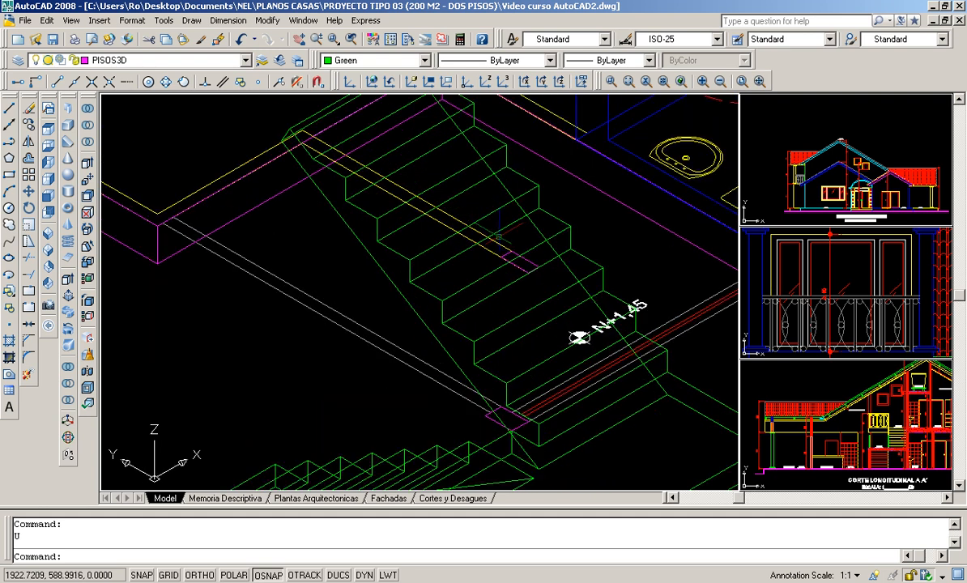
scroll(501, 235, down, 2)
scroll(478, 223, up, 2)
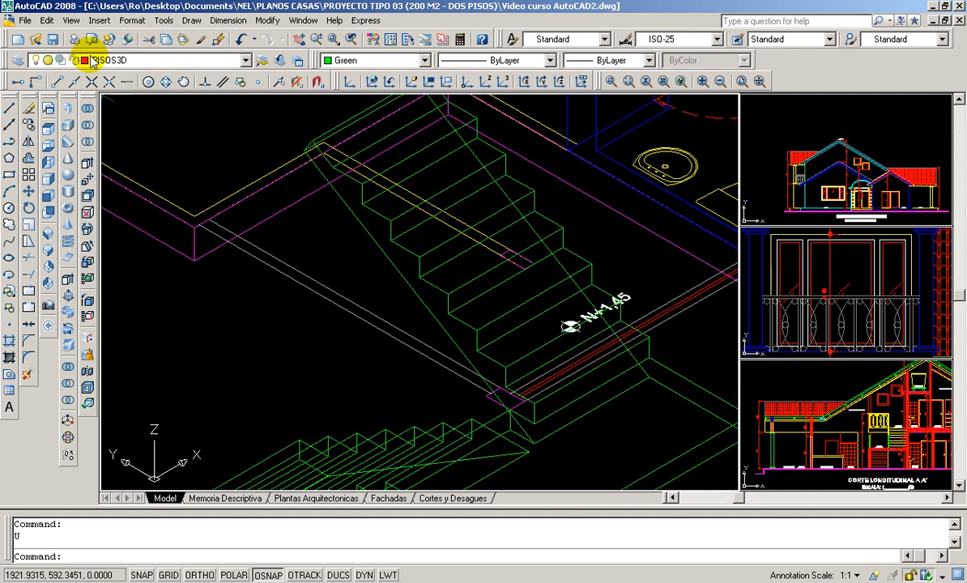
- Make MUROS3D the current layer and set the current object color to ByLayer
click(245, 60)
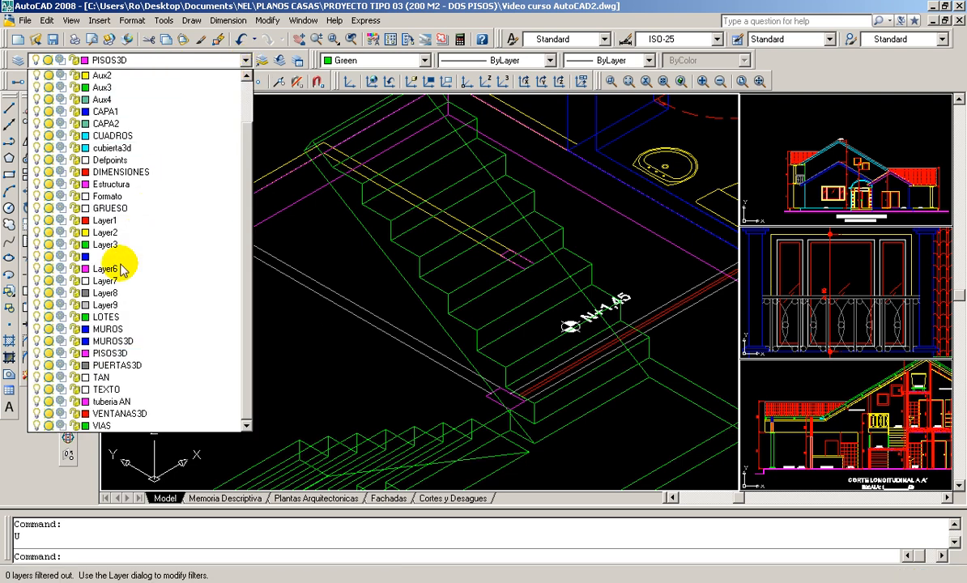
click(107, 342)
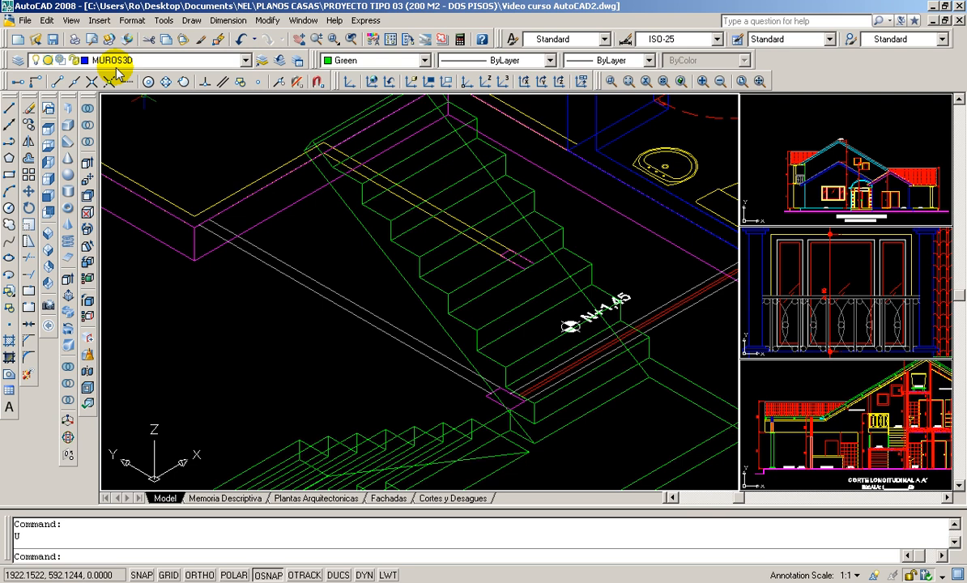
click(422, 62)
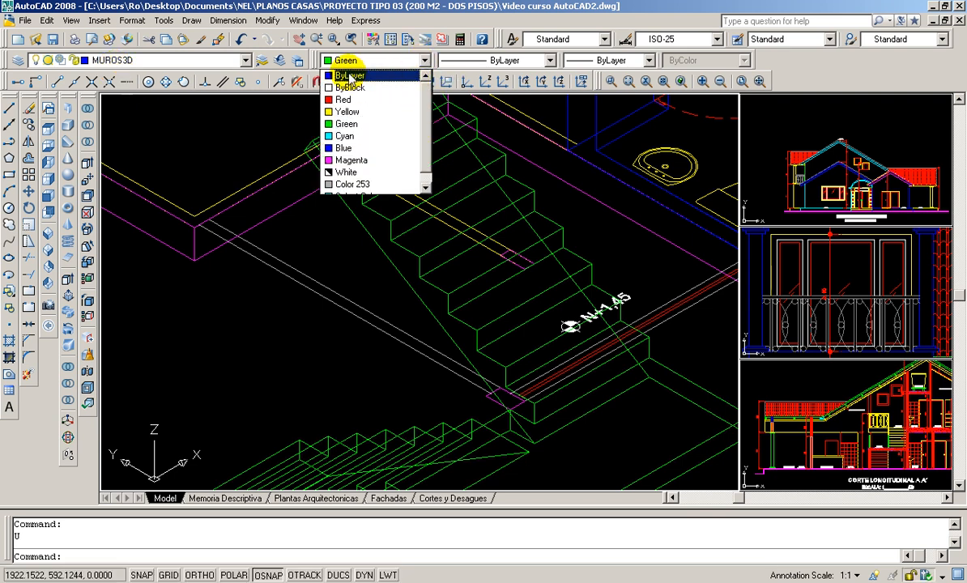
click(374, 77)
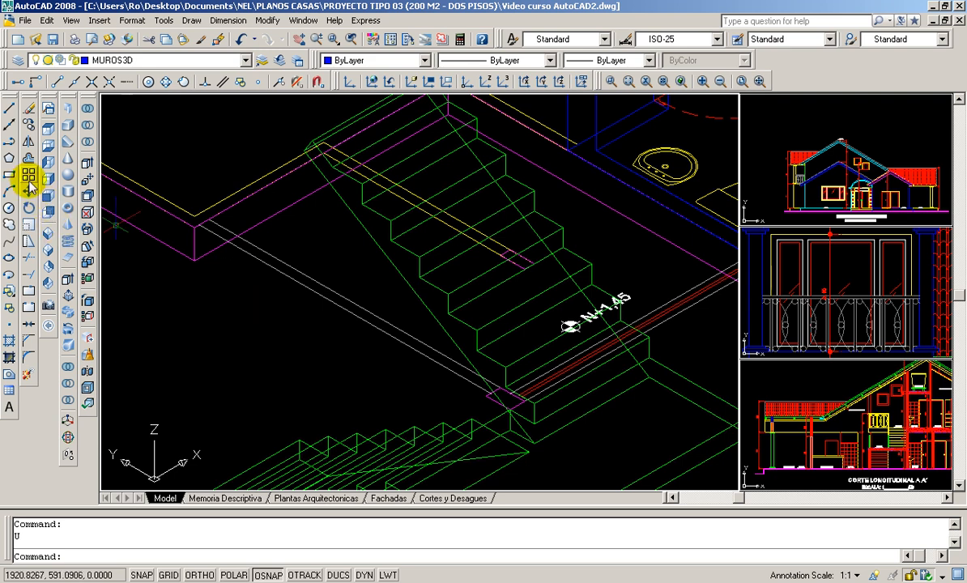
- Start a polyline at the free-end corner of the wall between the stair flights and run it about 2.35 perpendicular to the lower flight's step edge
click(8, 141)
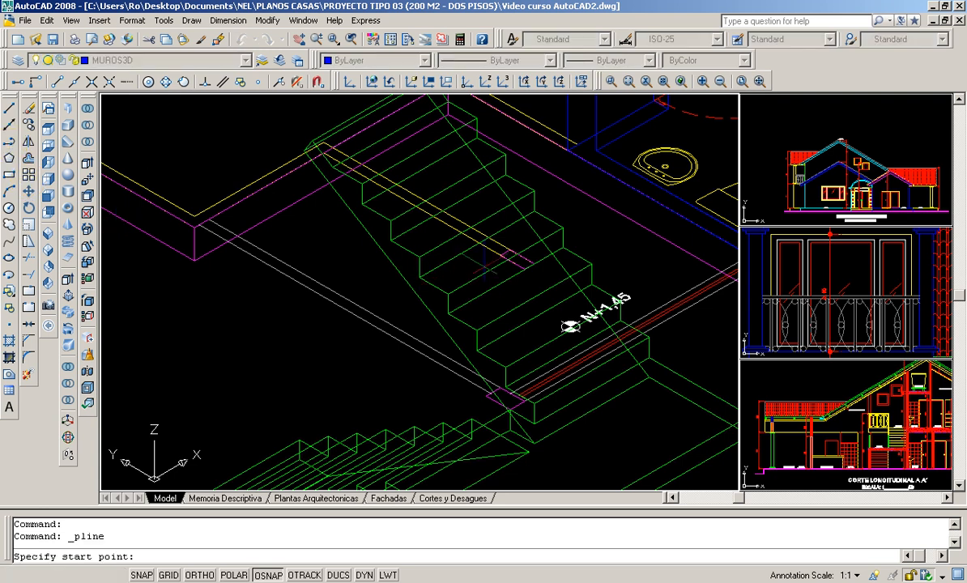
scroll(525, 269, up, 3)
click(486, 249)
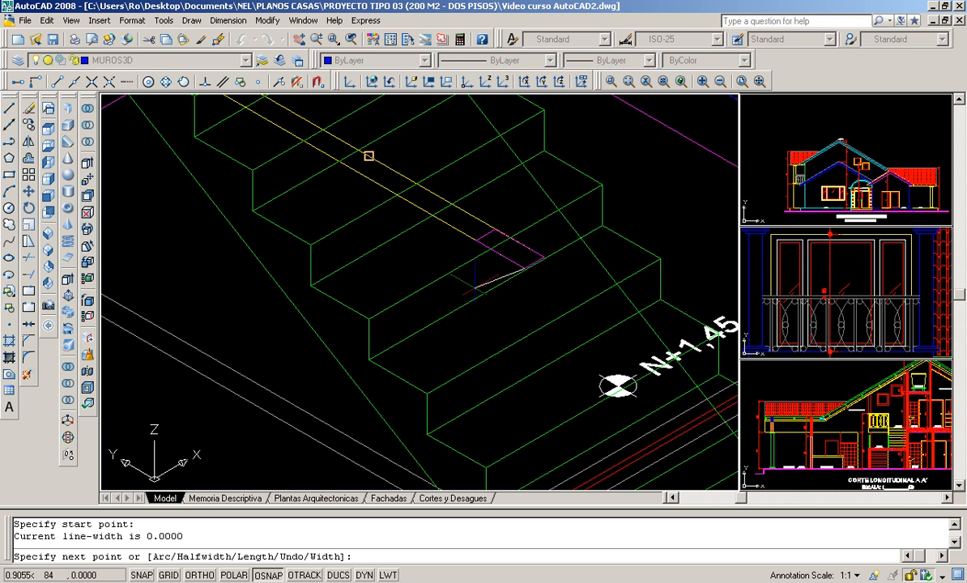
scroll(475, 284, down, 4)
scroll(332, 162, up, 3)
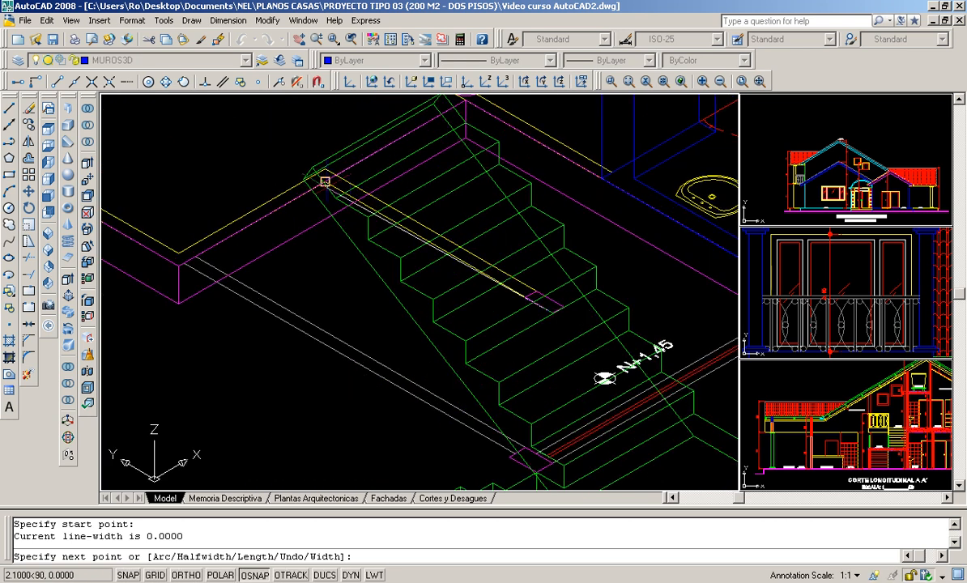
scroll(325, 182, down, 2)
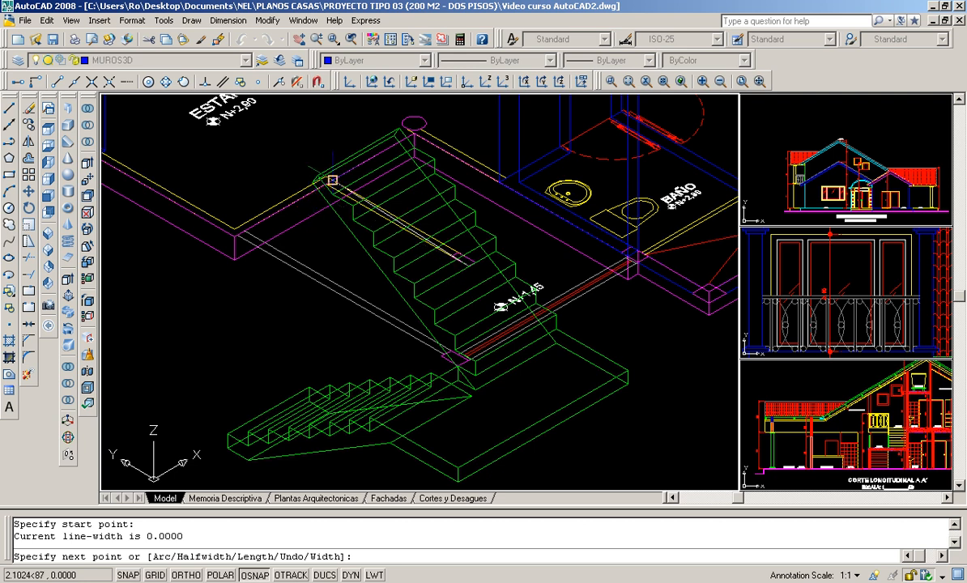
scroll(290, 395, up, 2)
scroll(290, 395, up, 3)
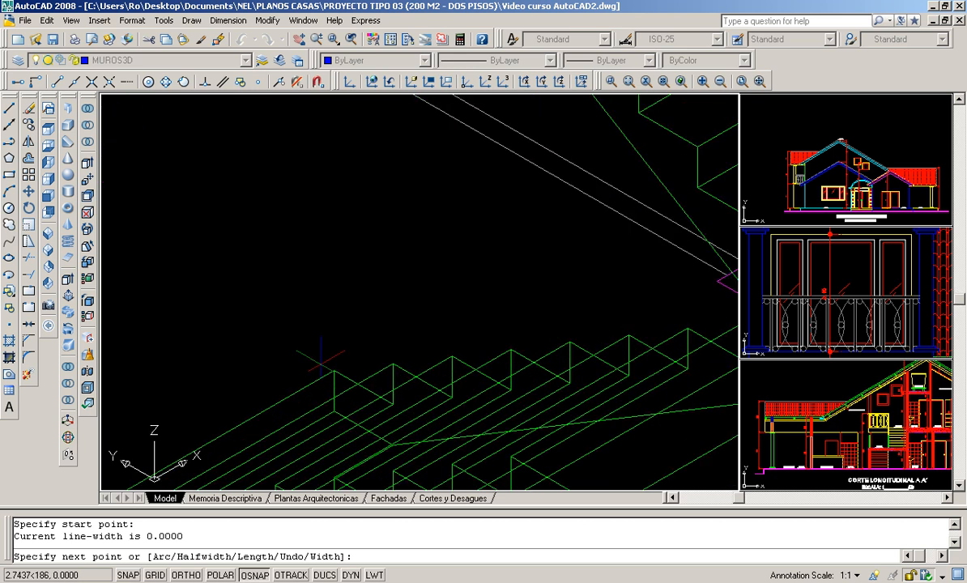
scroll(321, 425, down, 2)
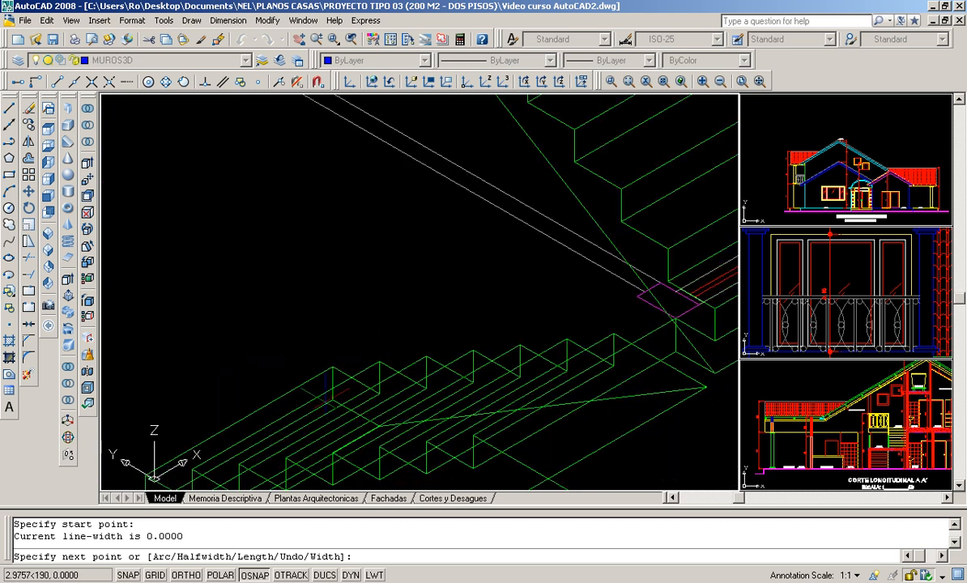
scroll(327, 397, up, 1)
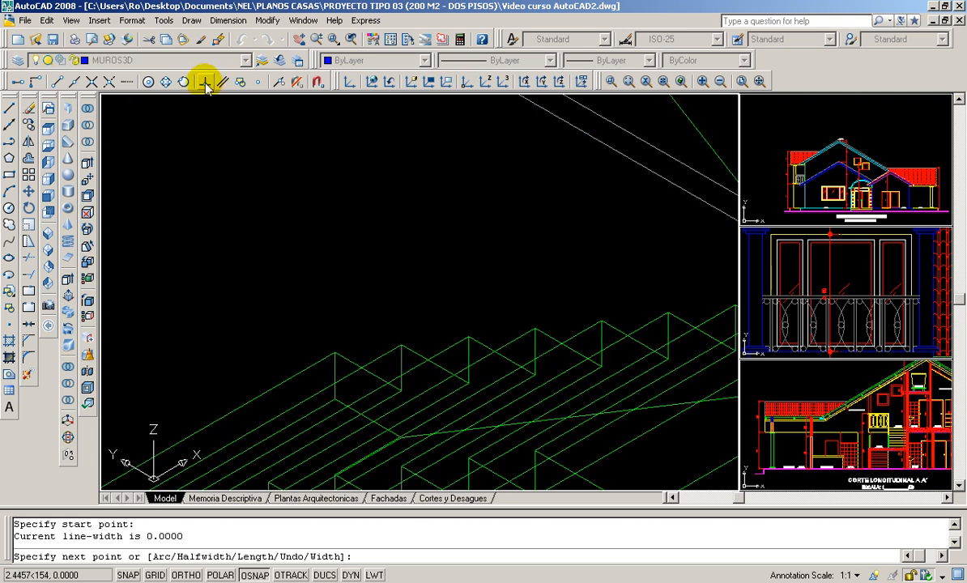
click(206, 83)
scroll(334, 387, up, 3)
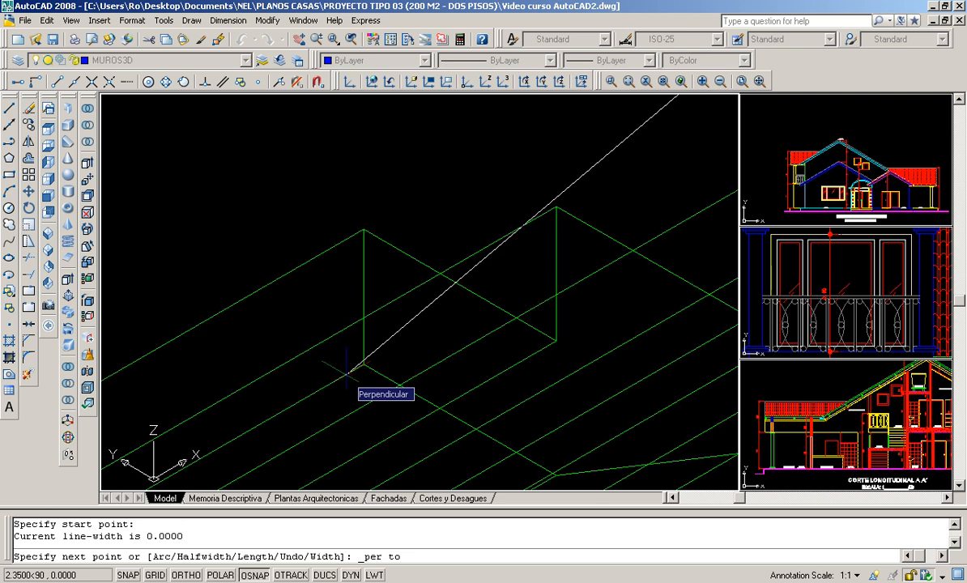
click(347, 373)
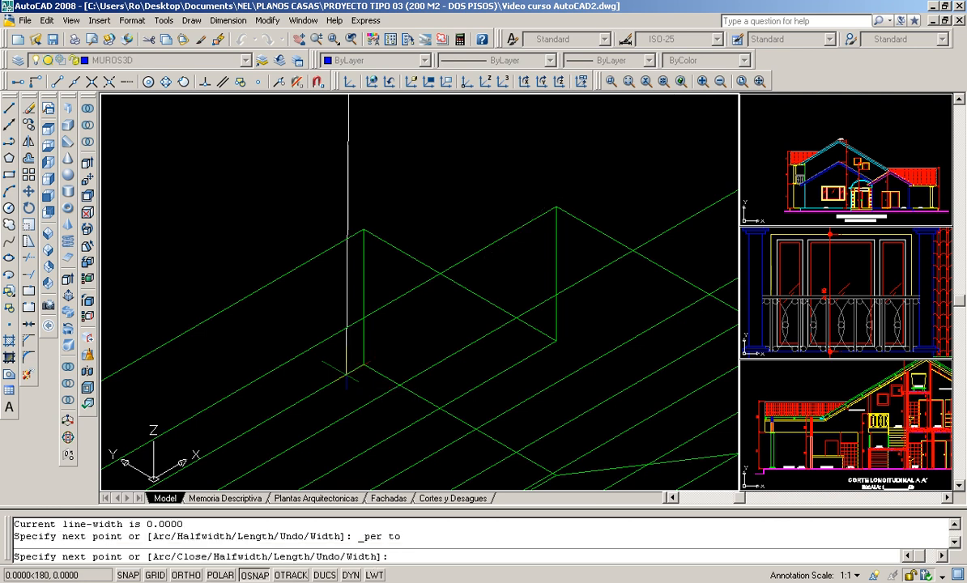
- Add a 0.10 polyline segment across the wall's thickness, perpendicular to the wall's other face line
scroll(374, 218, down, 5)
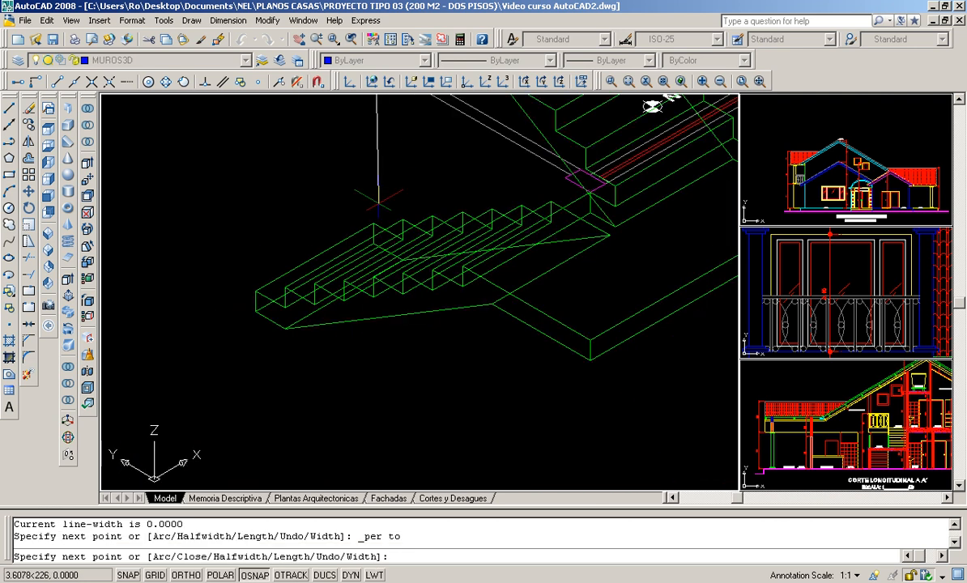
scroll(375, 215, up, 3)
scroll(374, 216, up, 3)
scroll(356, 166, up, 3)
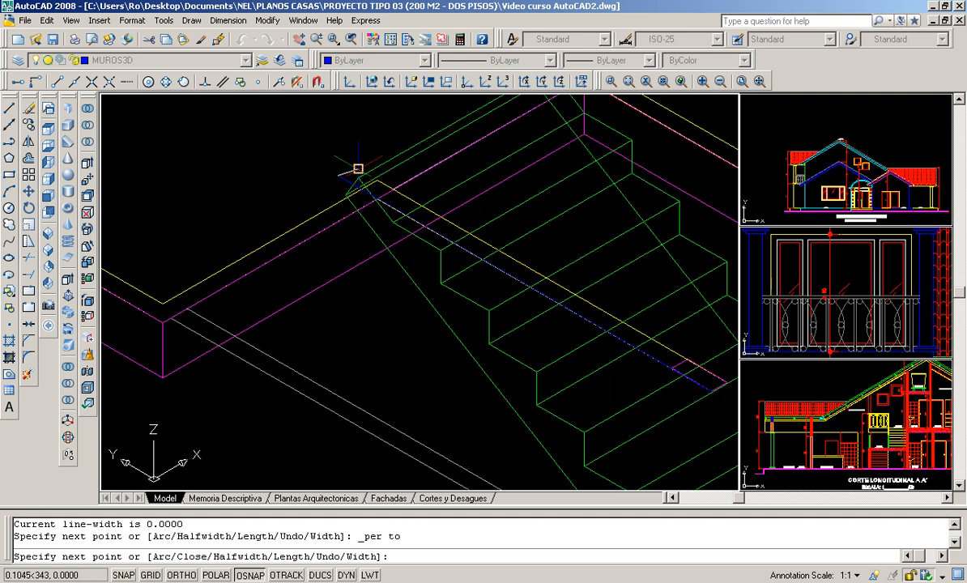
scroll(332, 170, down, 3)
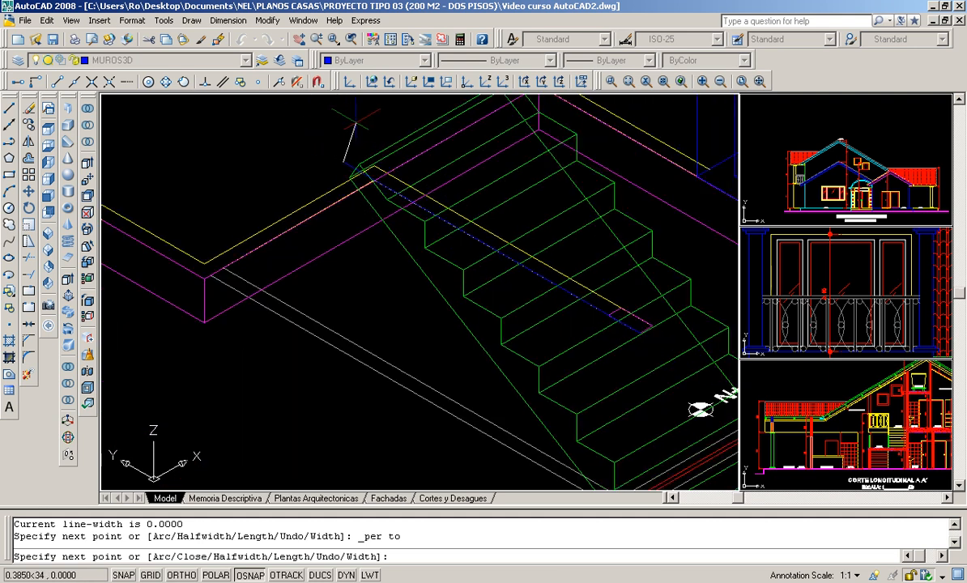
scroll(352, 128, down, 2)
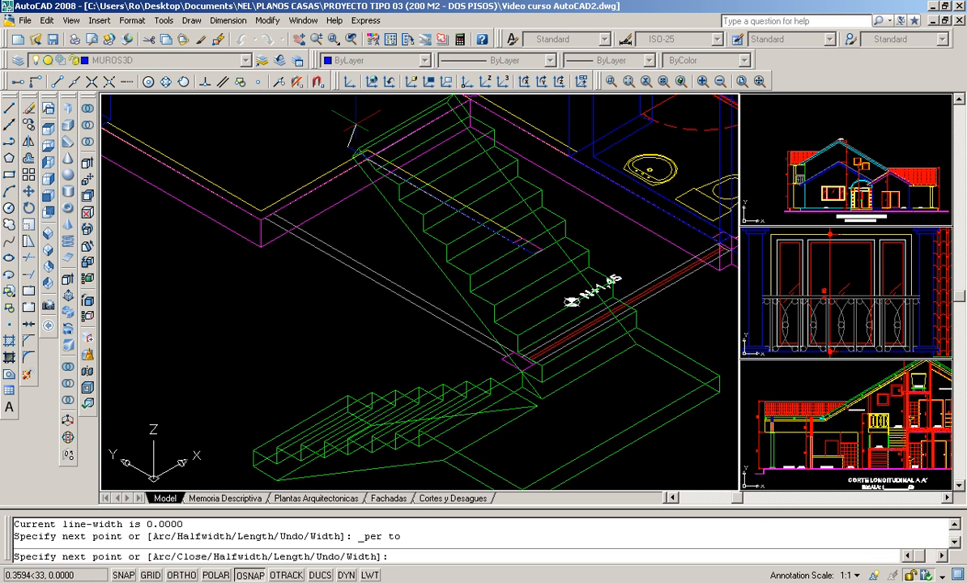
click(205, 81)
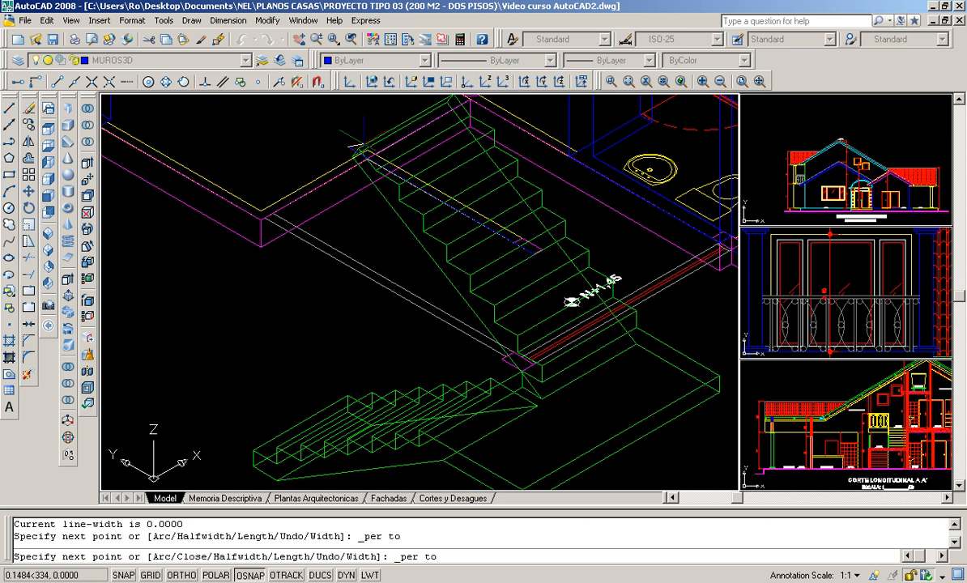
scroll(324, 154, up, 3)
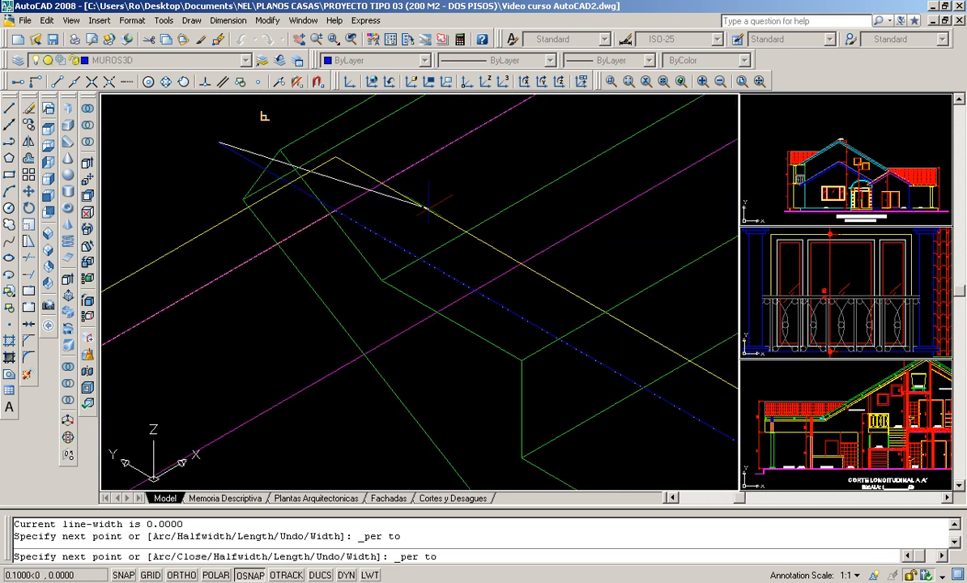
click(425, 202)
- Continue the polyline about 2.35 back to the other corner of the wall's free end and close the outline
scroll(397, 138, down, 2)
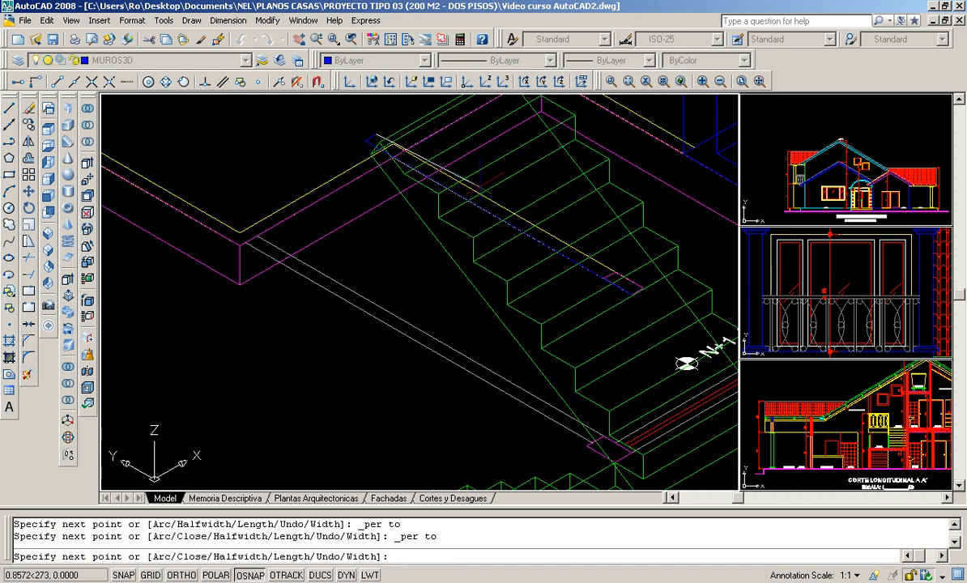
scroll(634, 289, up, 3)
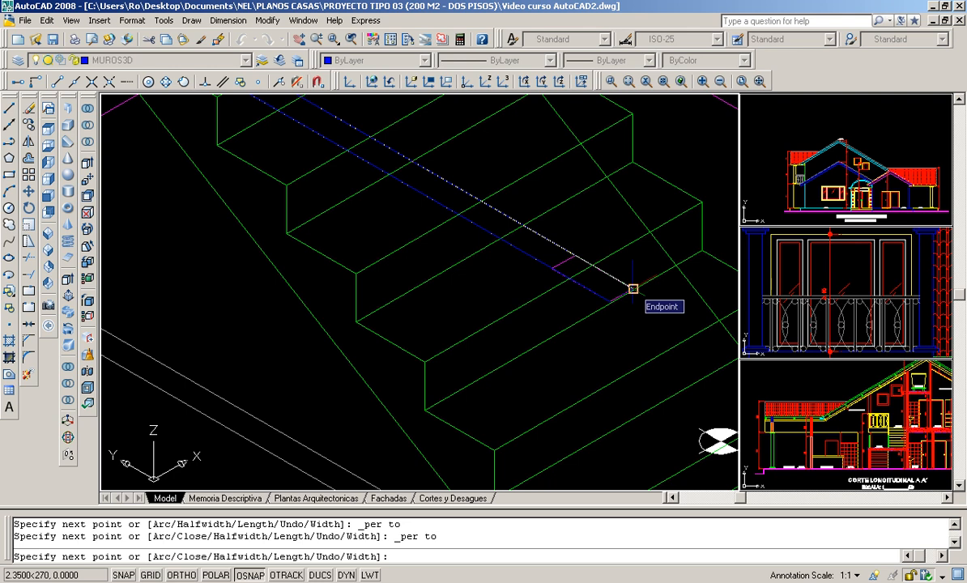
click(633, 288)
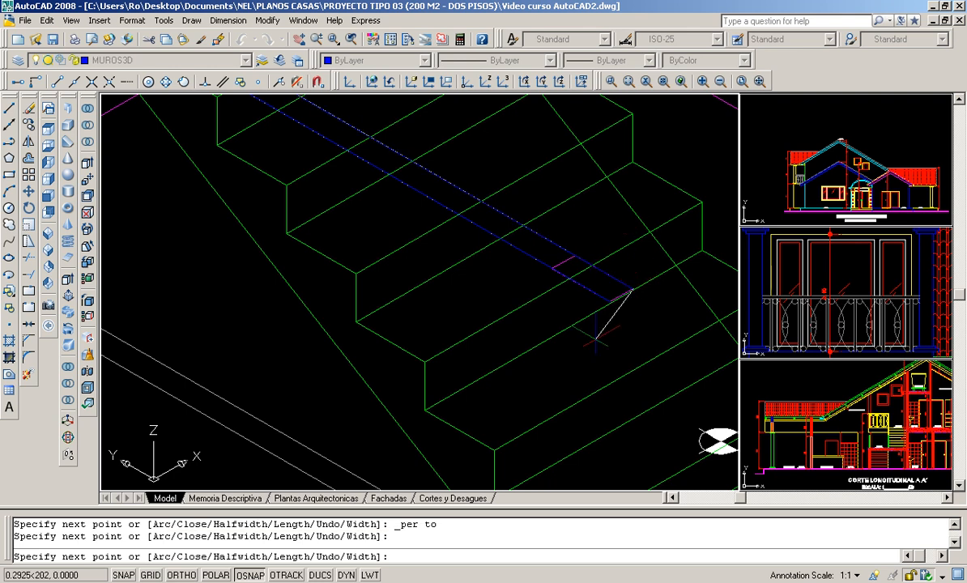
scroll(559, 291, down, 3)
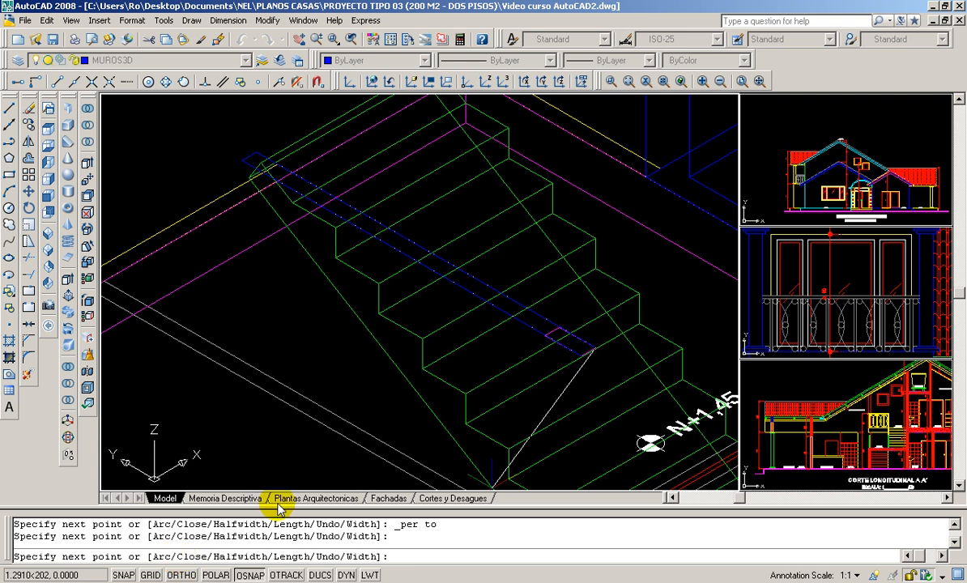
key(Return)
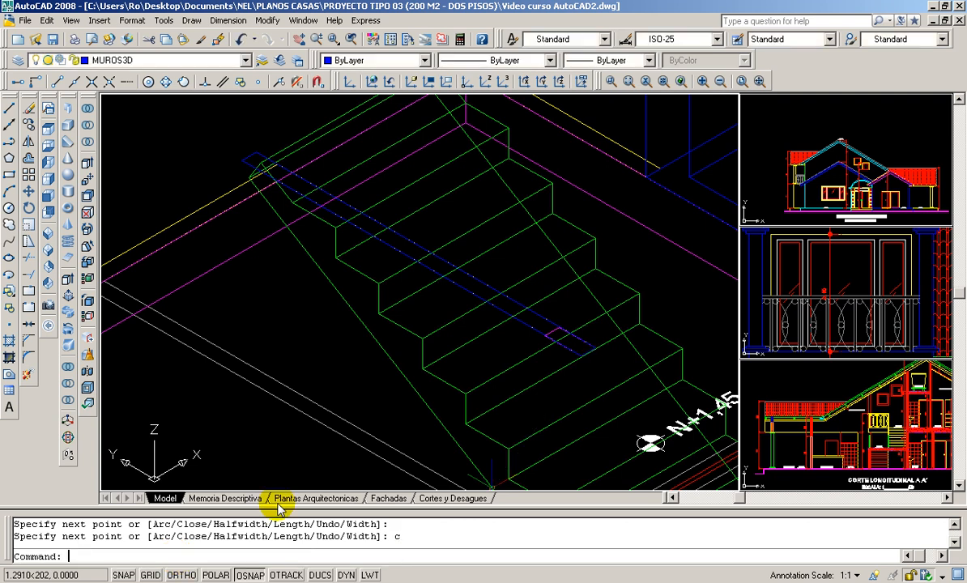
- Inspect the closed wall outline and the lower stair flight beneath it
click(249, 155)
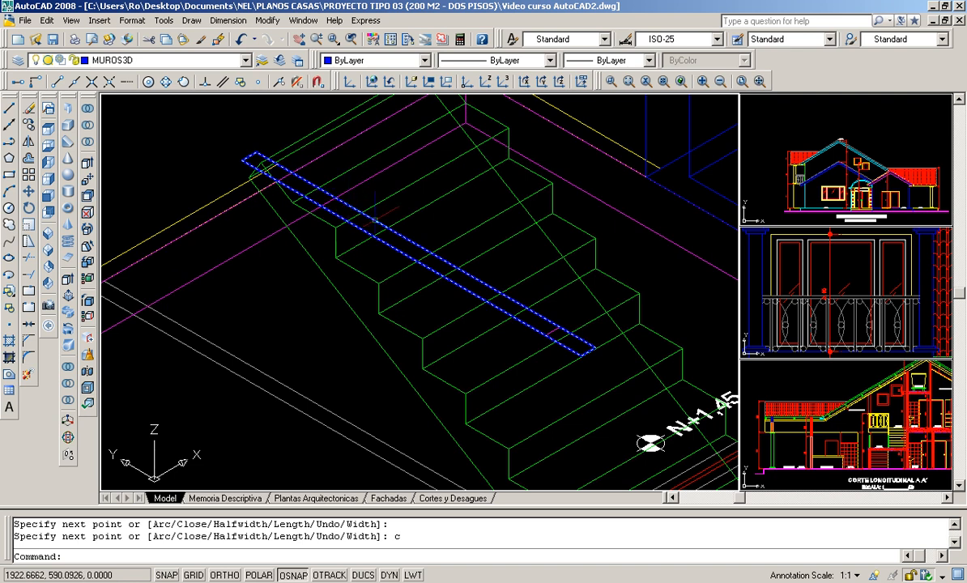
scroll(374, 195, down, 5)
scroll(302, 340, up, 8)
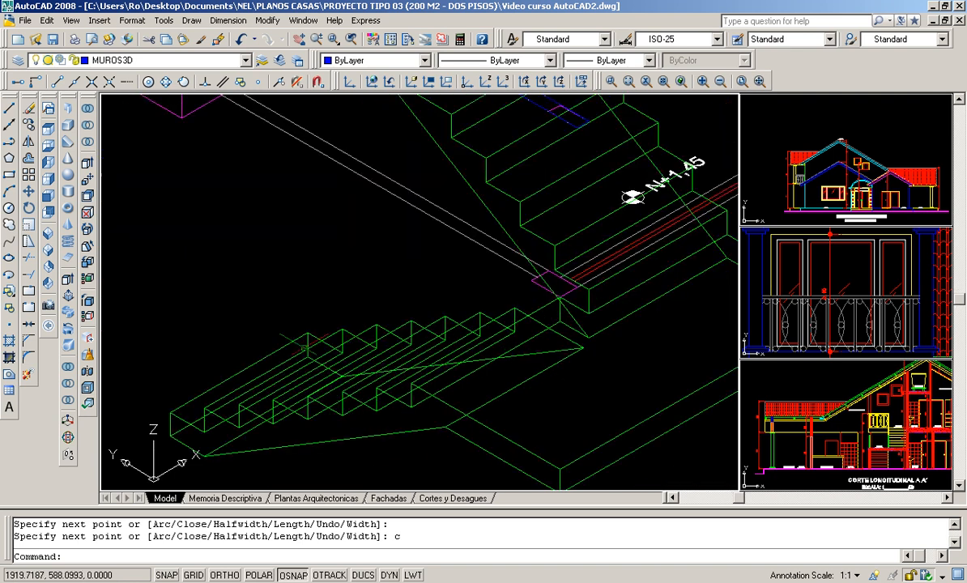
scroll(301, 340, up, 2)
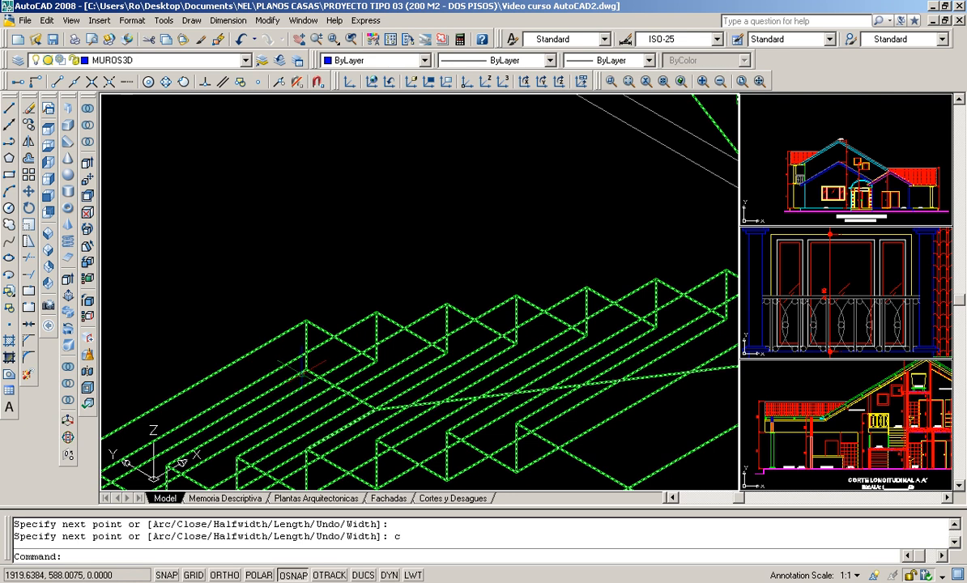
scroll(301, 365, down, 4)
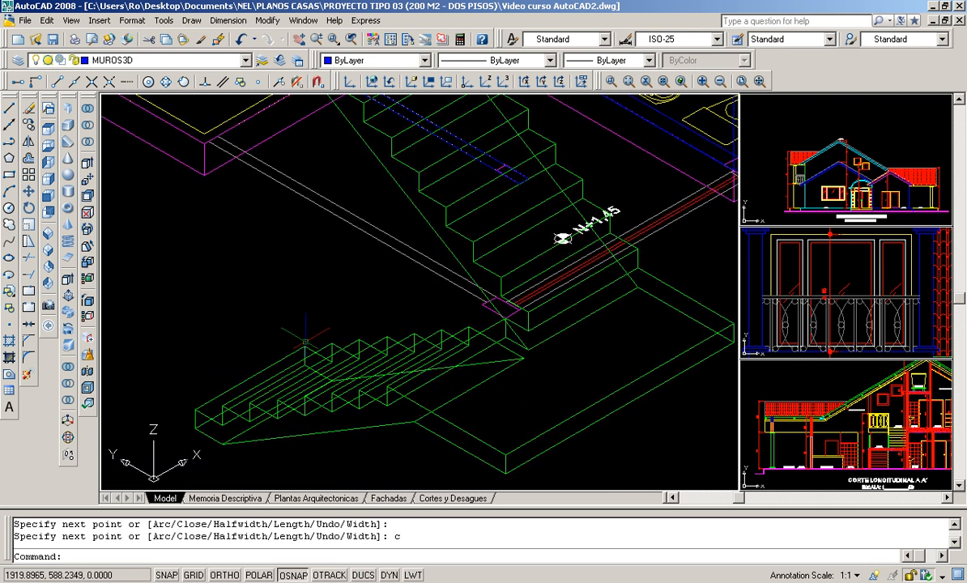
- Examine the upper floor plan around the start of the stair and the column beside the bathroom
scroll(305, 341, down, 2)
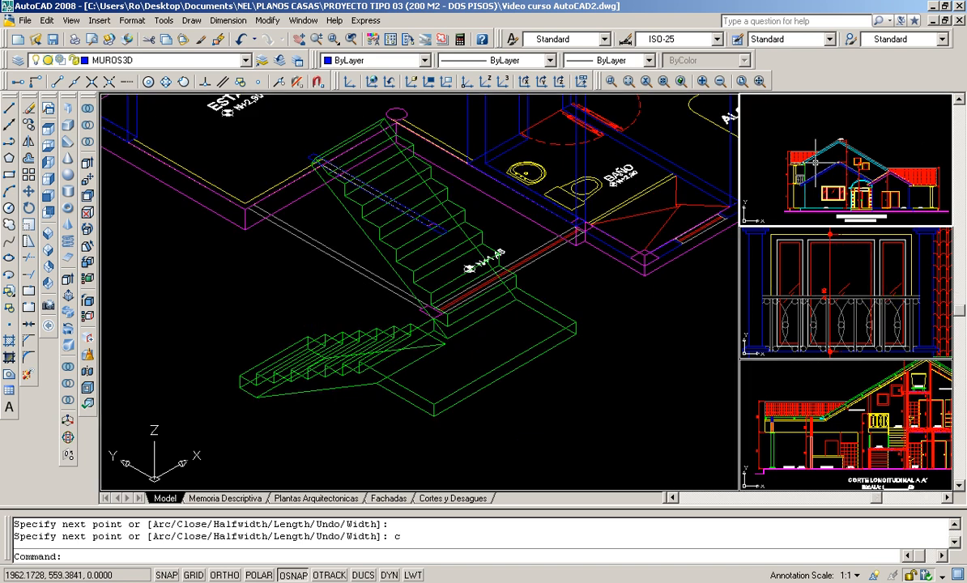
scroll(837, 127, down, 6)
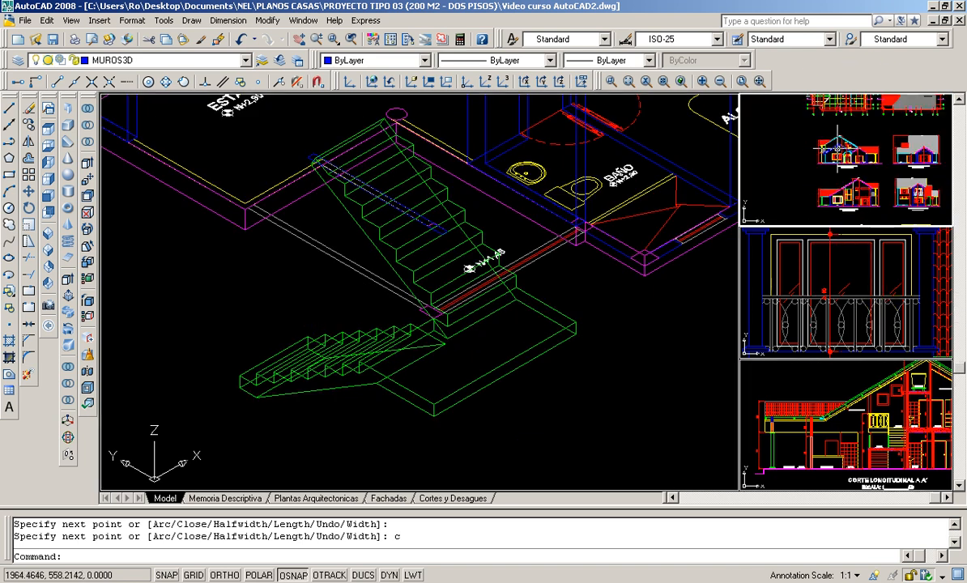
middle_drag(849, 175, 854, 188)
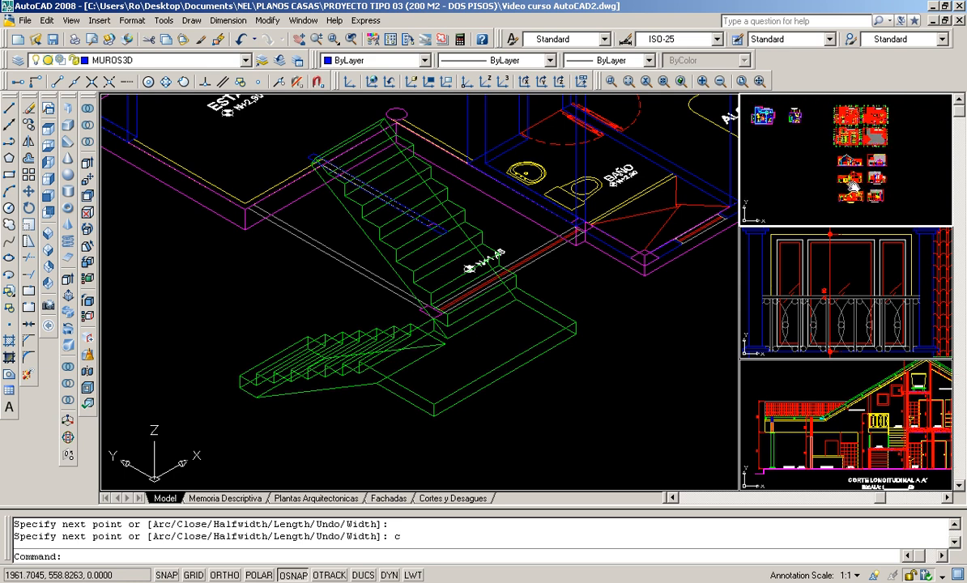
scroll(779, 161, up, 10)
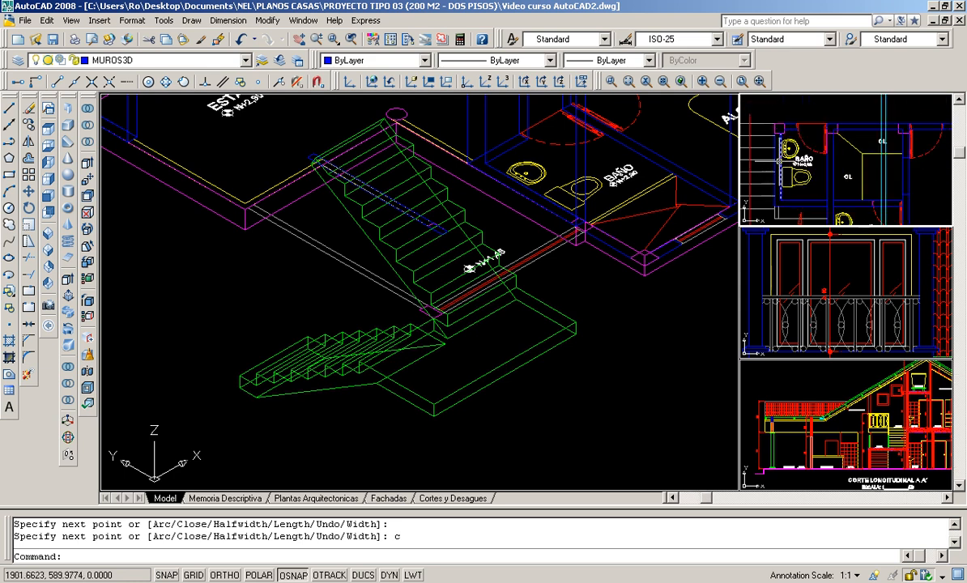
scroll(780, 161, up, 4)
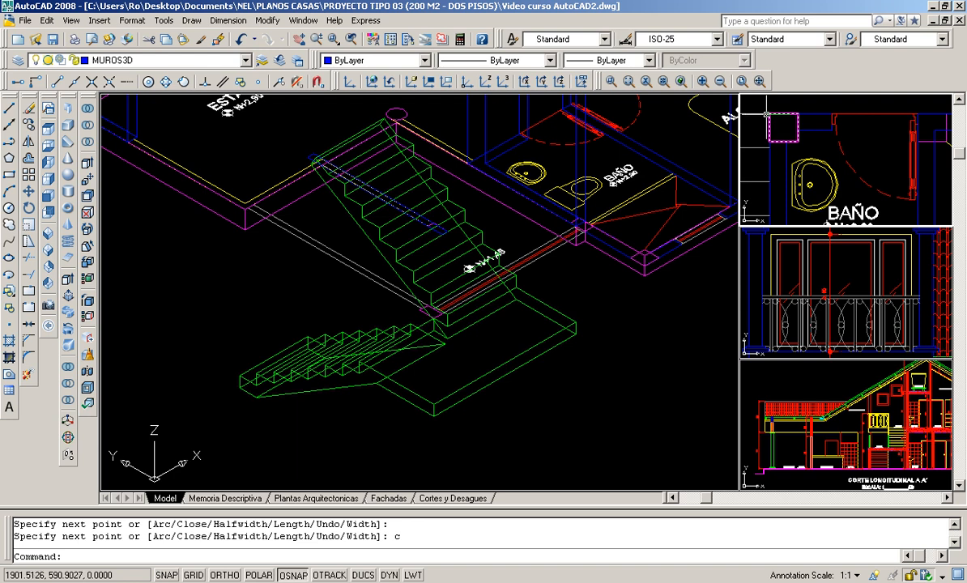
scroll(771, 112, down, 4)
middle_drag(766, 116, 839, 159)
scroll(823, 160, up, 3)
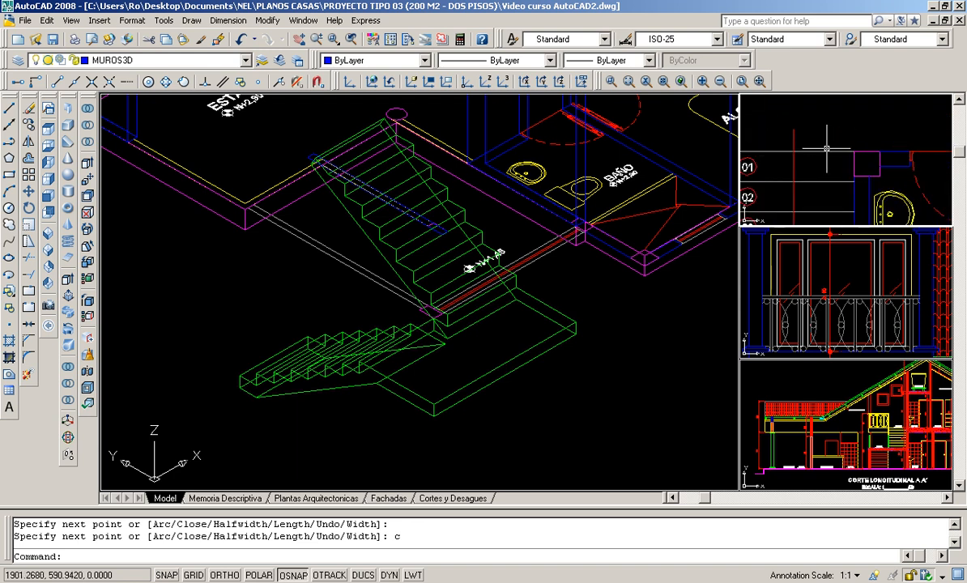
- Inspect the wall outline between the flights, the landing column and the side wall's face lines in the 3D view
scroll(349, 181, up, 3)
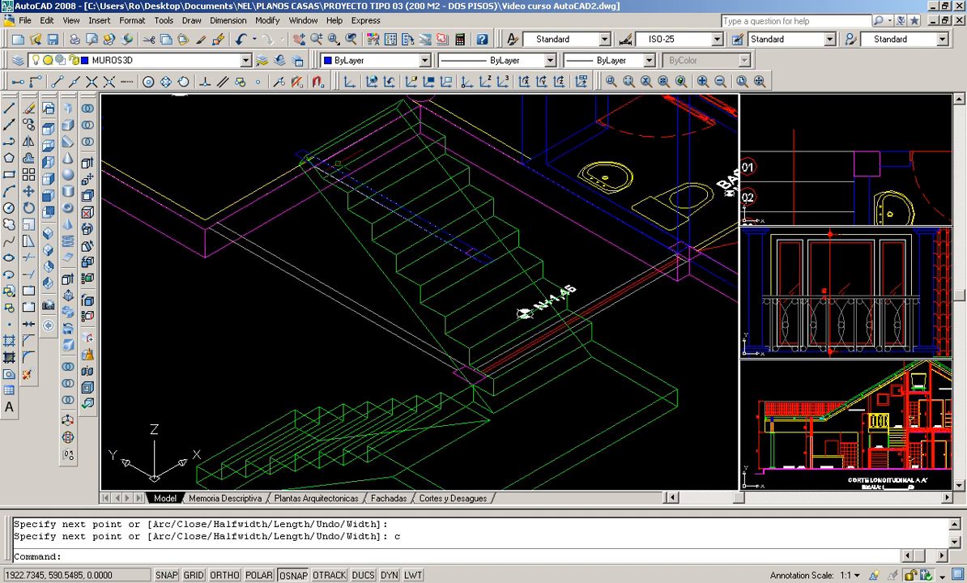
scroll(293, 156, up, 3)
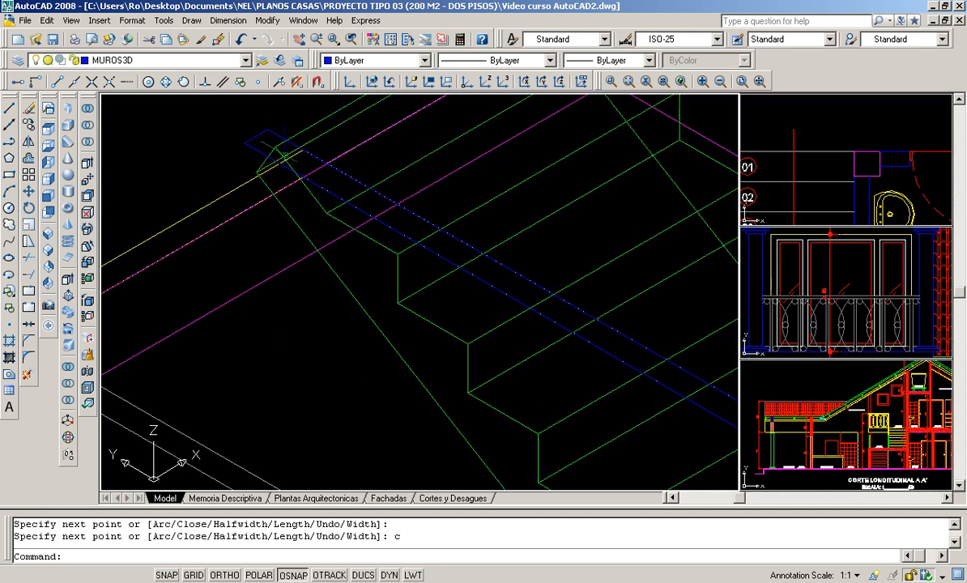
scroll(281, 151, down, 4)
scroll(320, 142, up, 2)
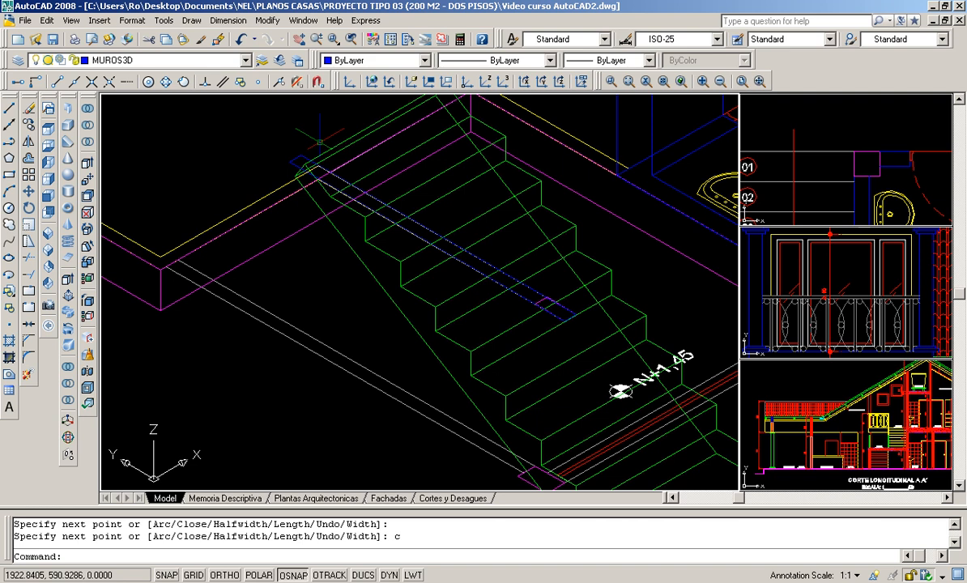
scroll(321, 142, down, 3)
scroll(286, 303, up, 2)
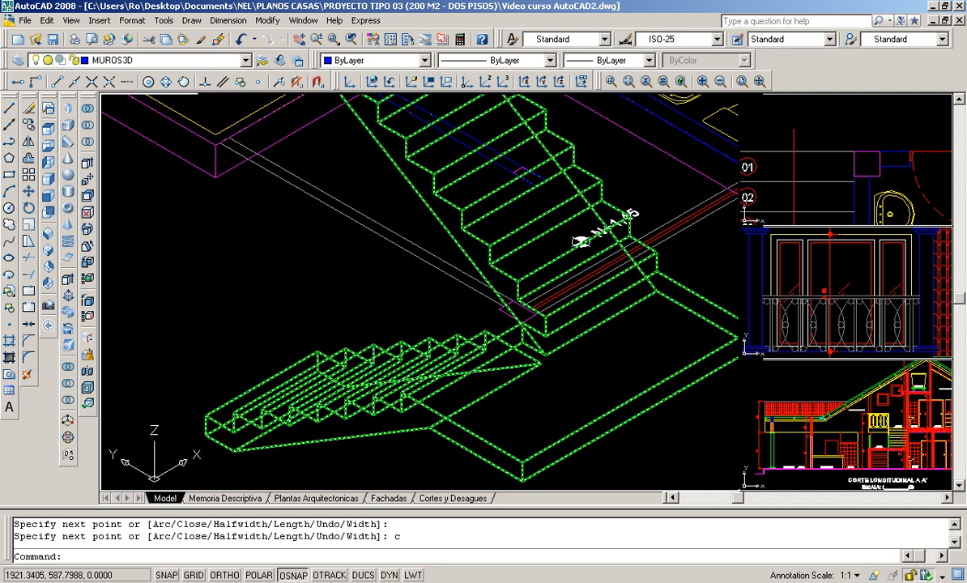
scroll(527, 319, up, 2)
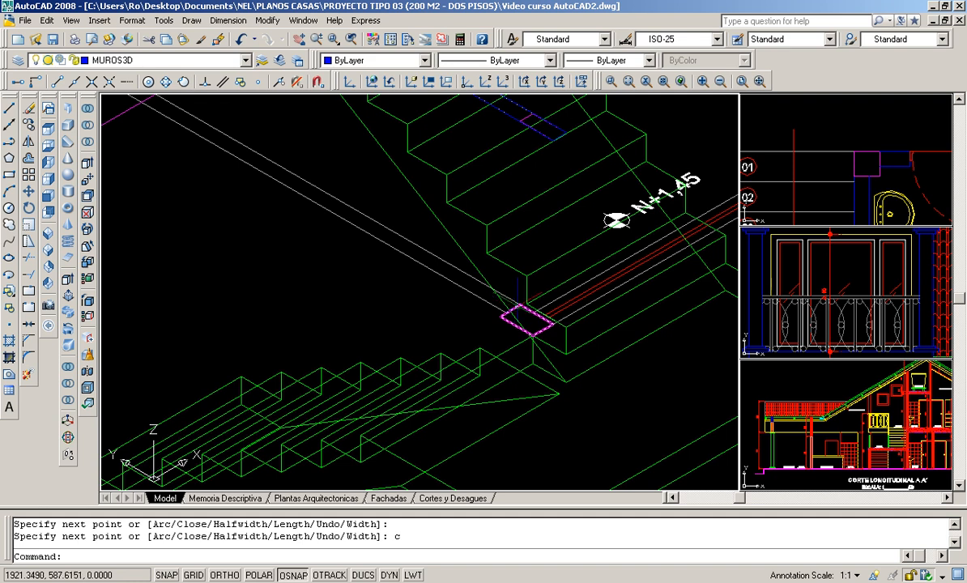
middle_drag(328, 270, 397, 333)
scroll(404, 334, down, 4)
scroll(375, 265, up, 3)
middle_drag(375, 265, 351, 310)
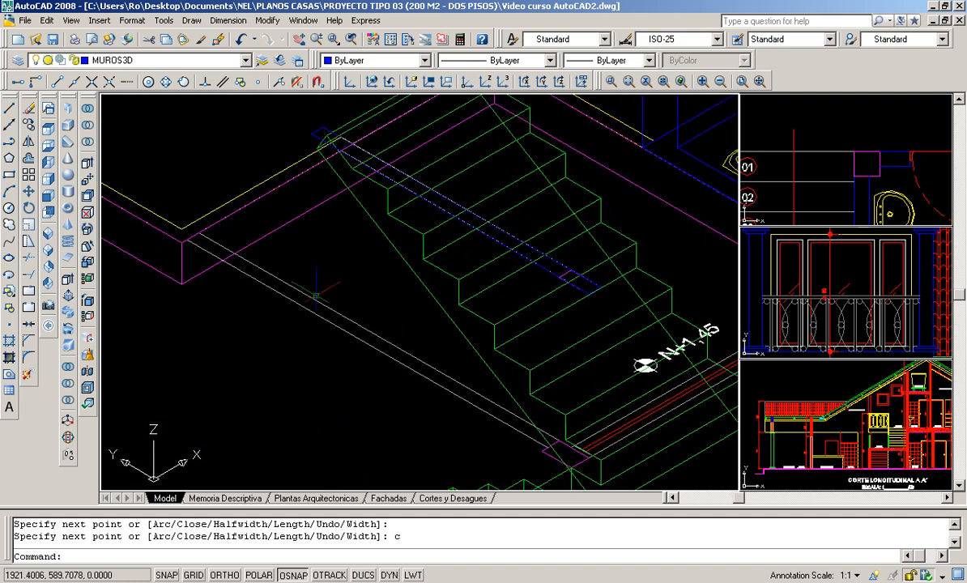
- Start a polyline at the landing column's corner and run it 3.30 perpendicular to the lower flight's first step edge
click(9, 144)
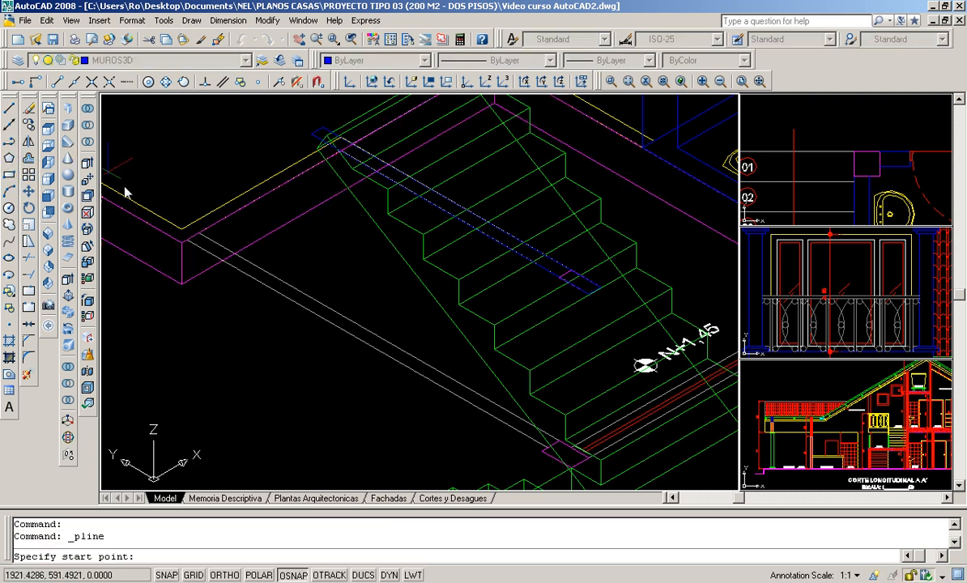
click(548, 447)
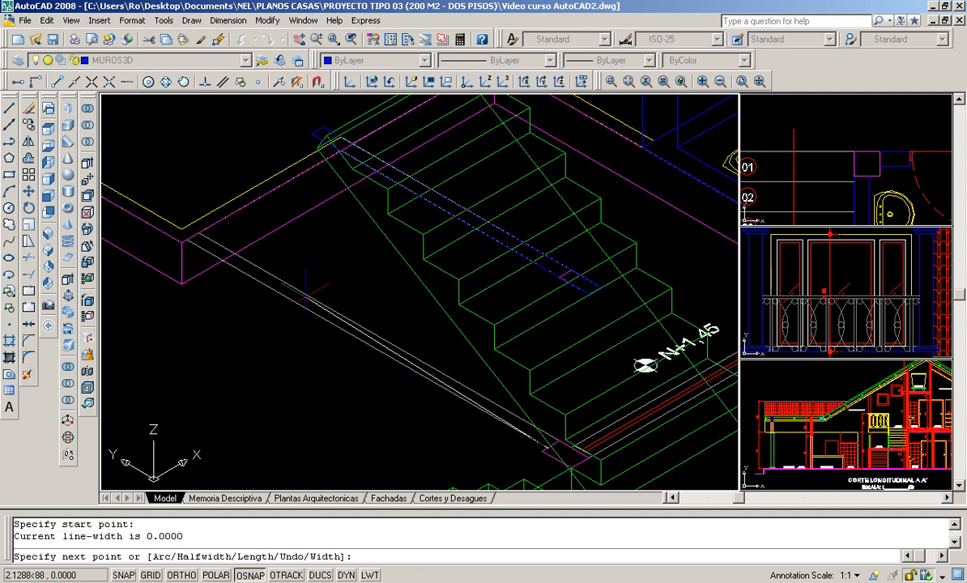
scroll(187, 234, down, 1)
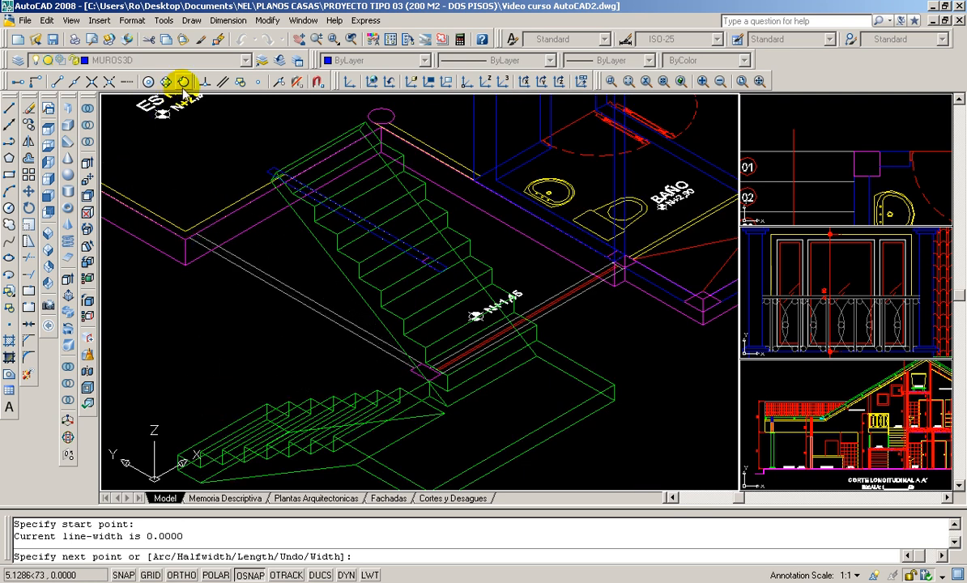
click(205, 81)
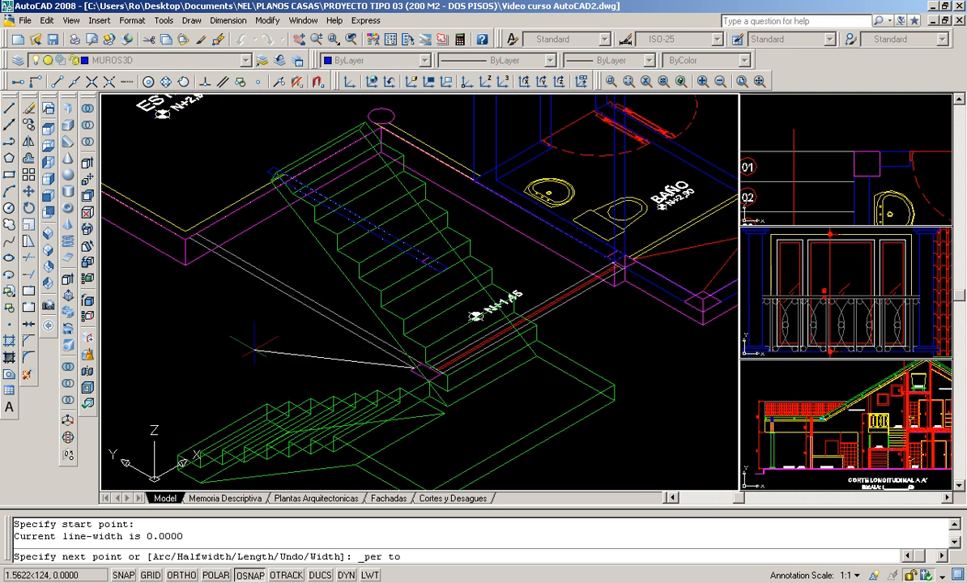
scroll(249, 371, up, 3)
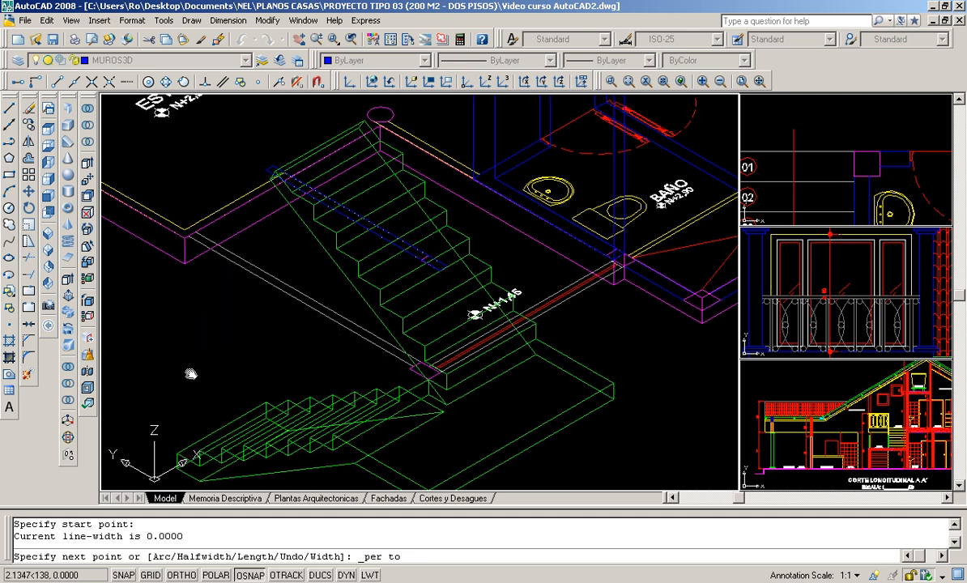
scroll(273, 381, up, 4)
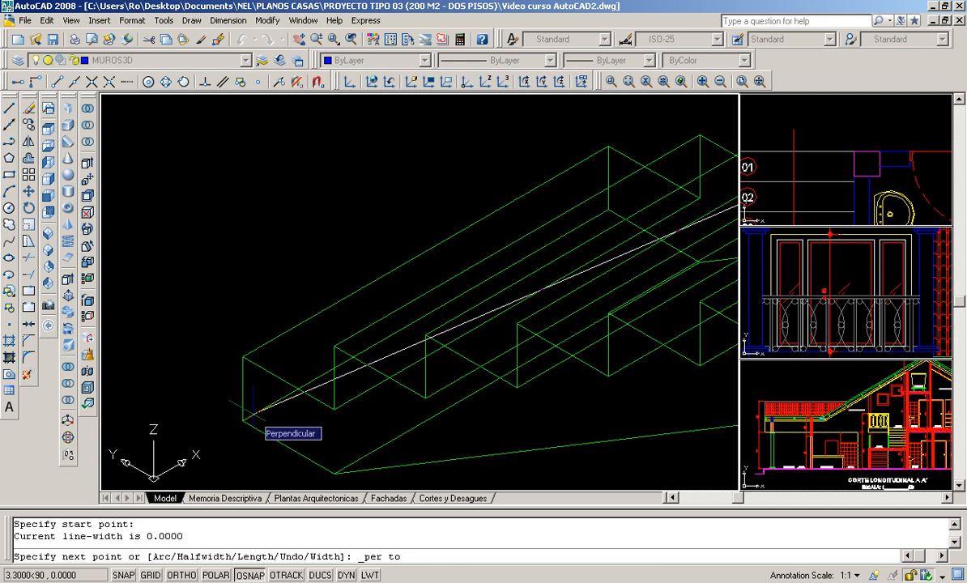
scroll(252, 413, up, 2)
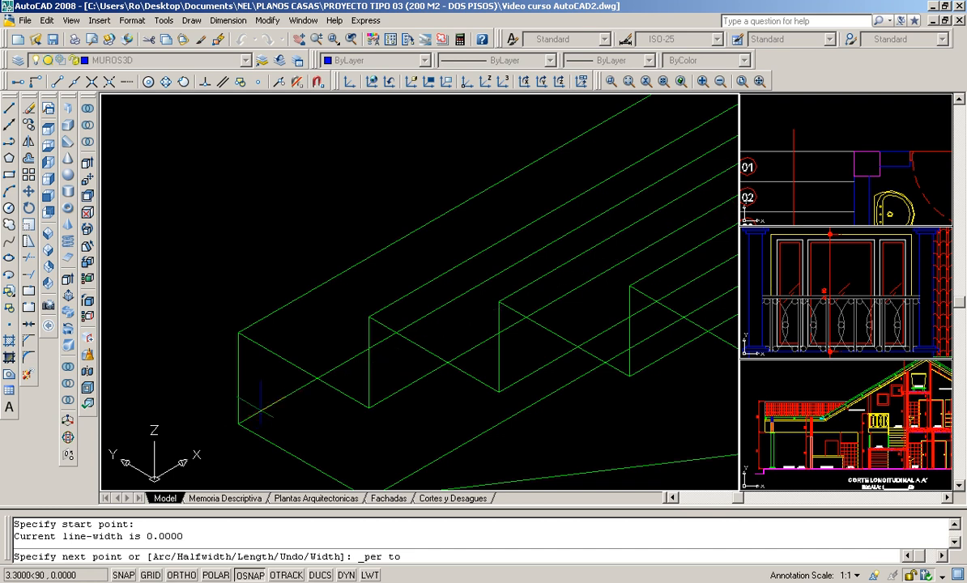
click(261, 408)
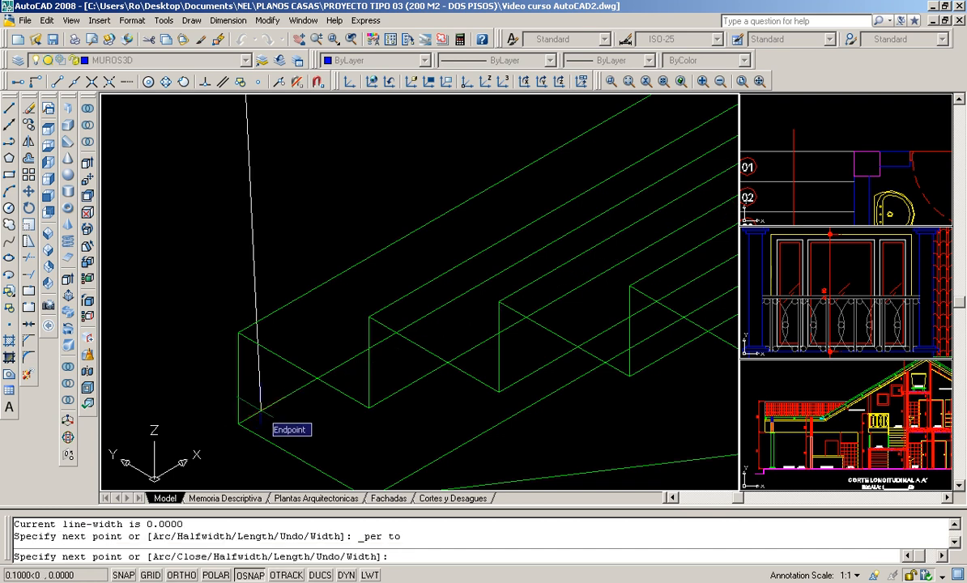
- Add a 0.10 polyline segment across the stair side wall's thickness, perpendicular to its other face line
scroll(257, 408, down, 2)
mouse_move(315, 159)
middle_down()
mouse_move(316, 411)
mouse_move(315, 292)
middle_up()
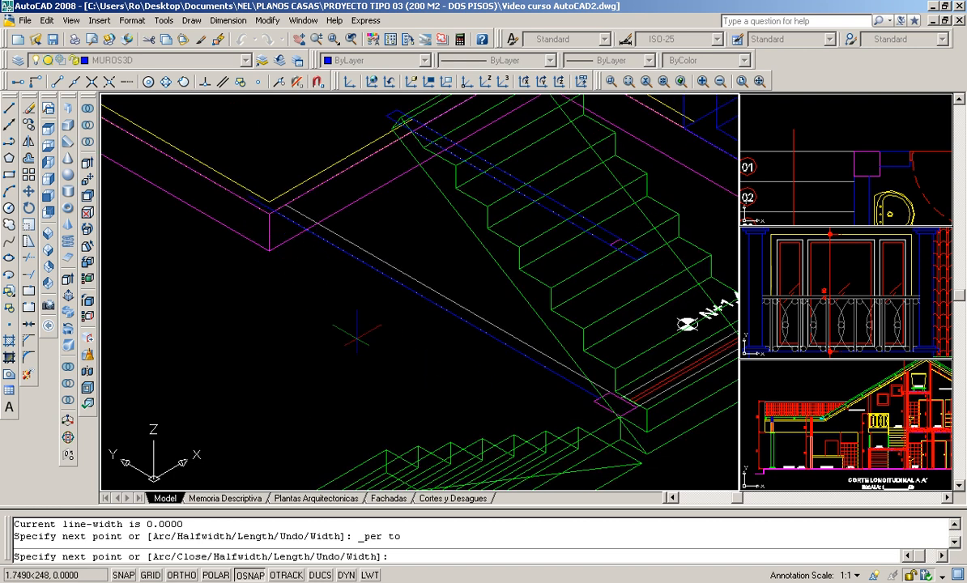
scroll(338, 328, down, 4)
scroll(338, 328, up, 3)
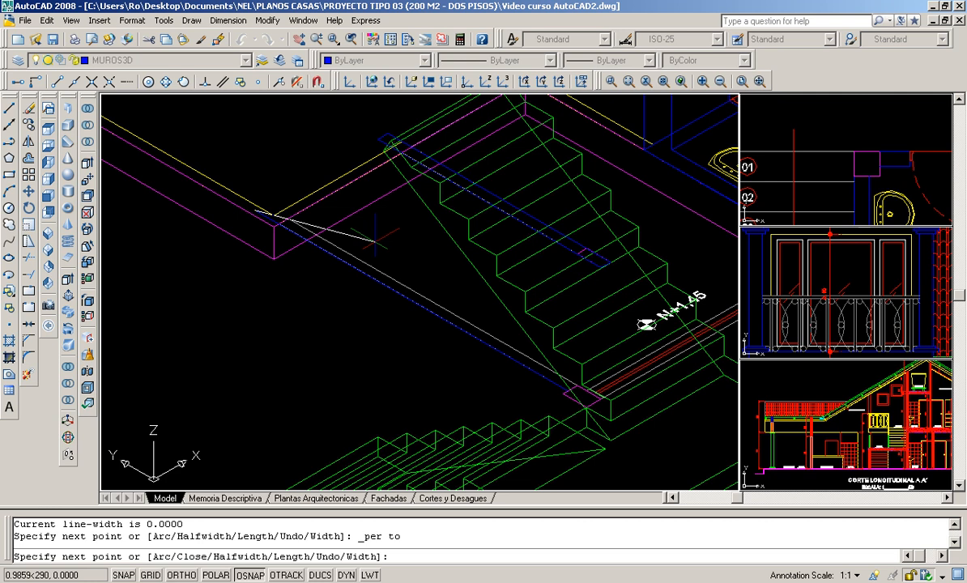
scroll(375, 240, up, 2)
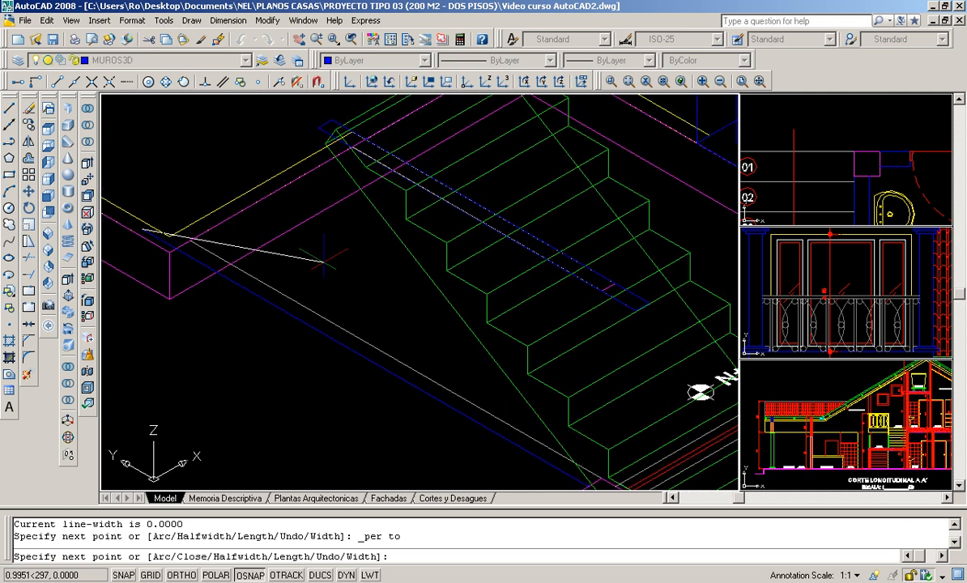
click(206, 83)
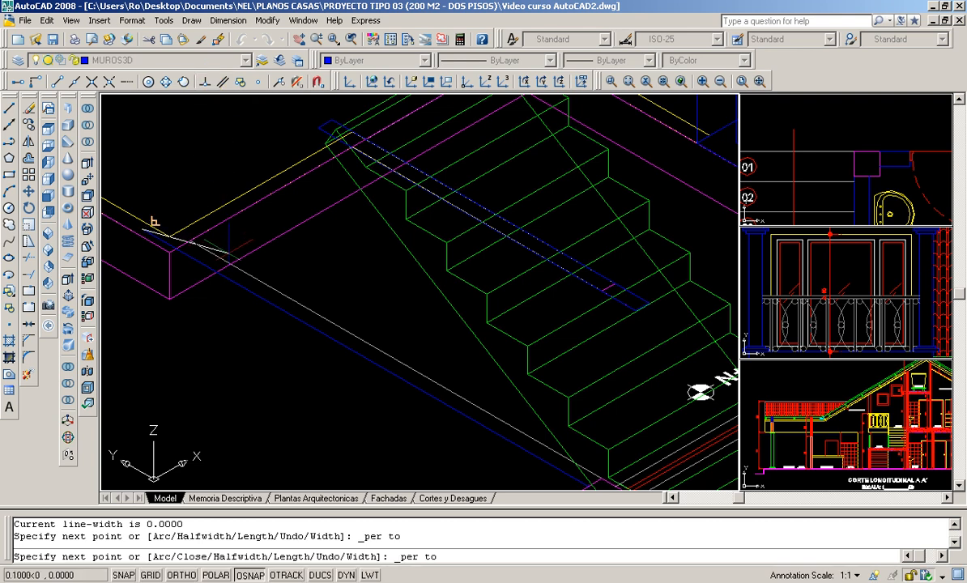
scroll(255, 205, up, 2)
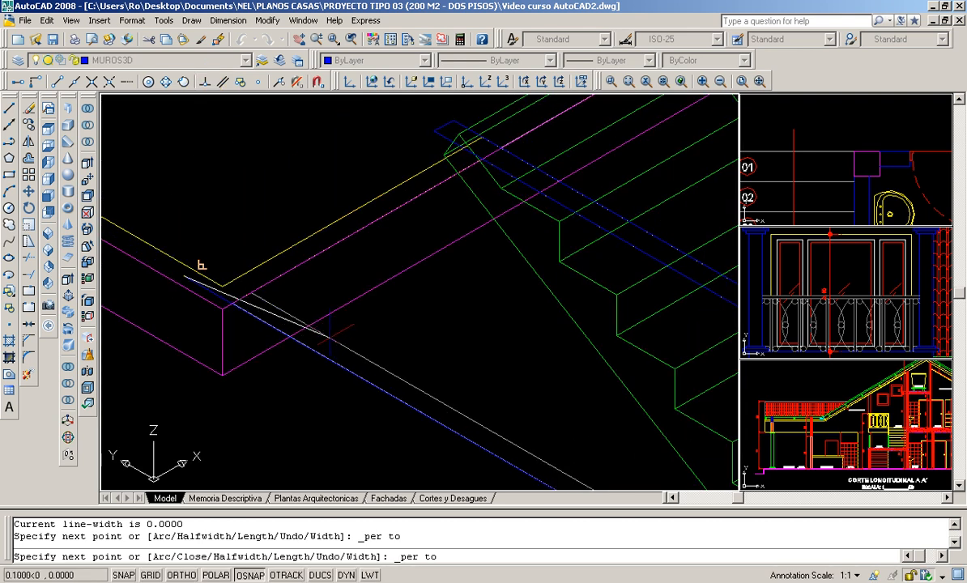
click(202, 266)
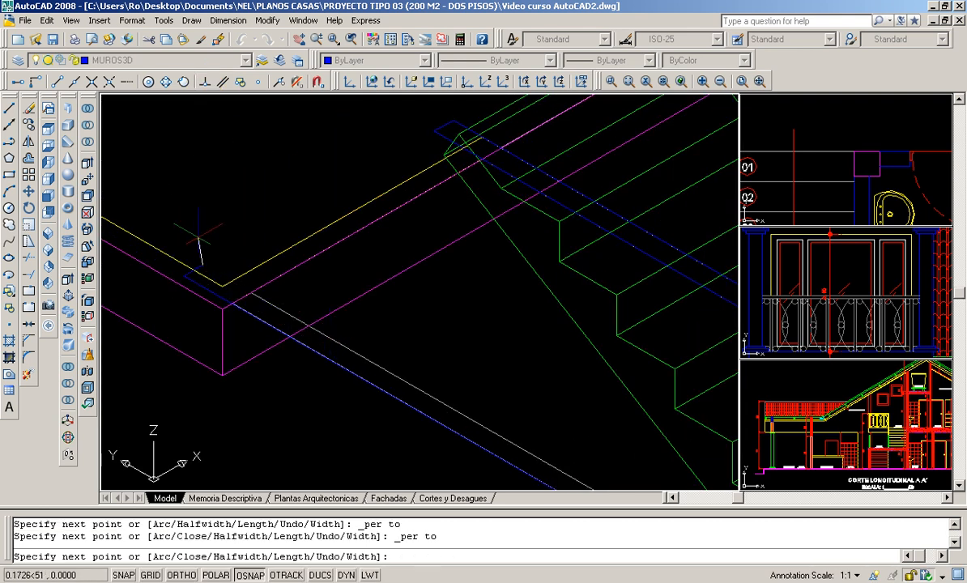
- Run the polyline 3.30 back to the landing column along the other wall face and close the side wall's outline
scroll(281, 262, down, 2)
middle_drag(474, 367, 313, 279)
scroll(470, 409, up, 2)
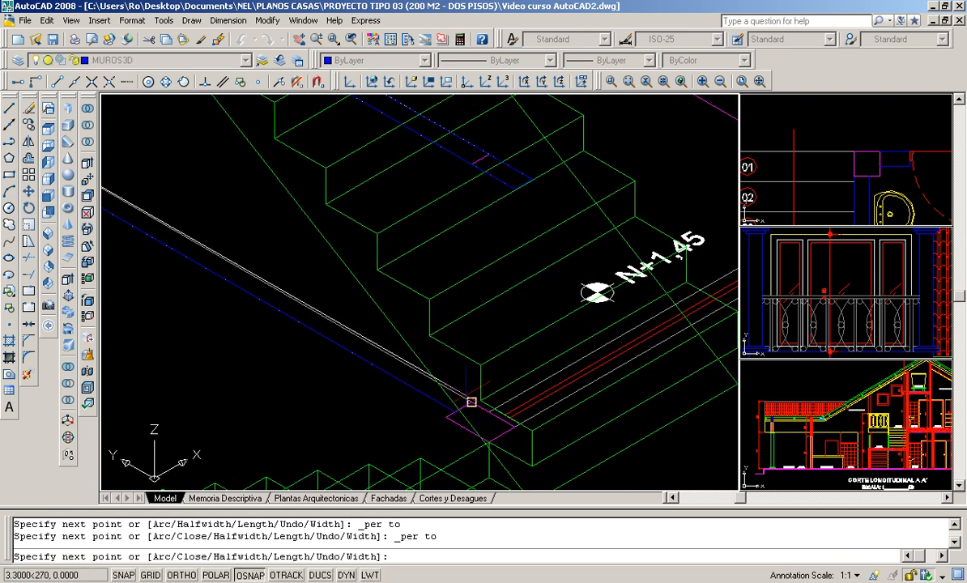
click(472, 402)
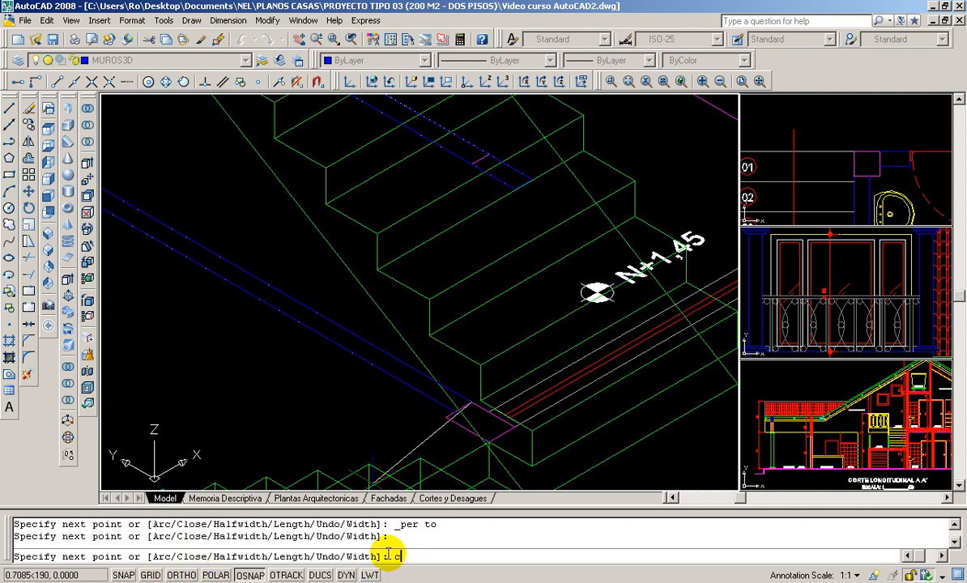
text(c)
key(Return)
- Inspect both closed wall outlines in relation to the stair flights and the living area slab
scroll(333, 261, down, 2)
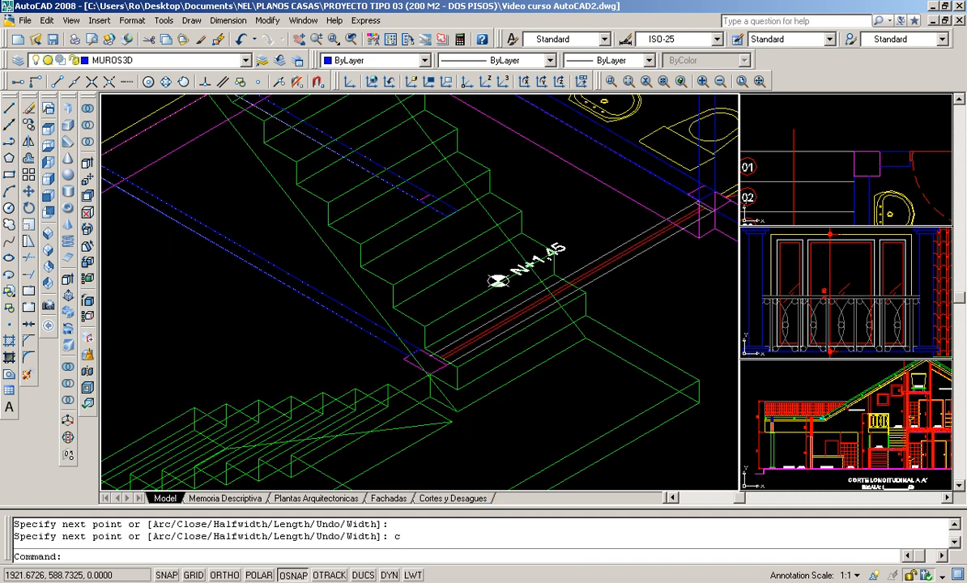
scroll(615, 479, down, 2)
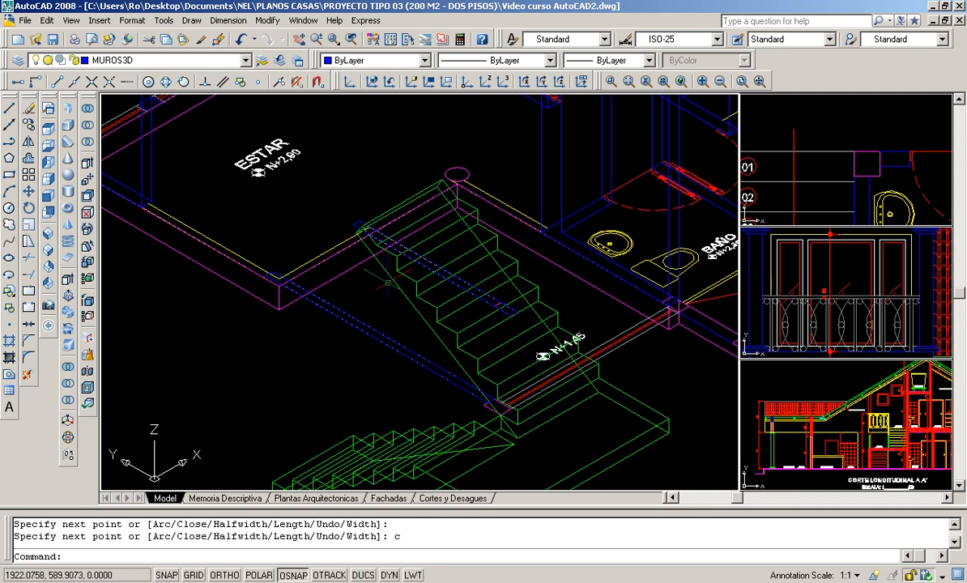
scroll(387, 282, up, 1)
scroll(417, 320, up, 1)
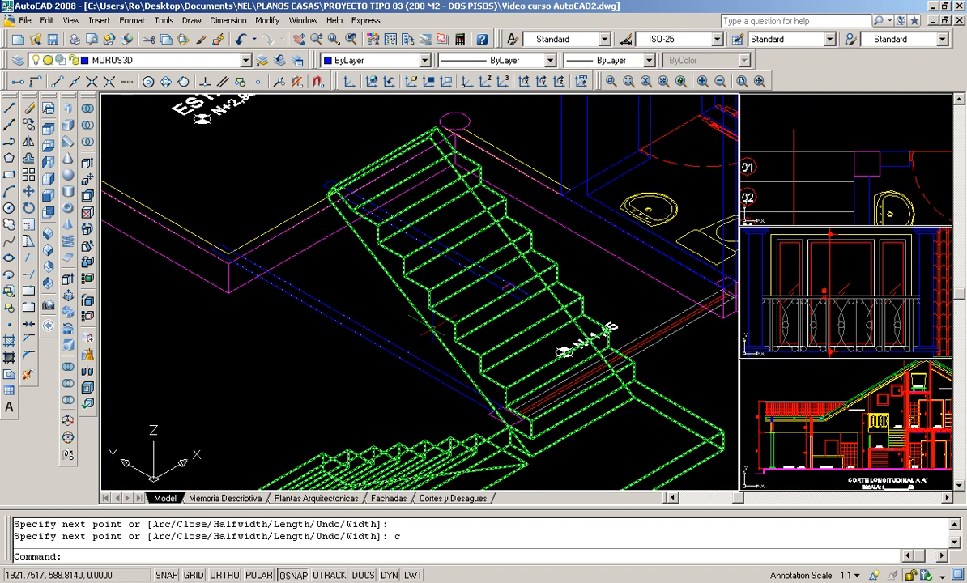
scroll(372, 272, down, 1)
scroll(324, 478, down, 4)
scroll(325, 438, up, 4)
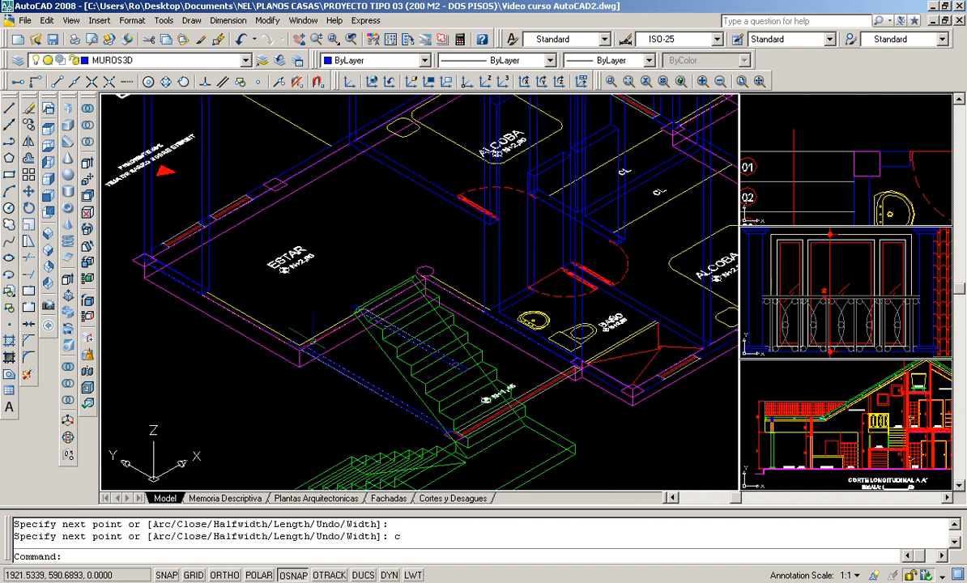
scroll(354, 318, up, 3)
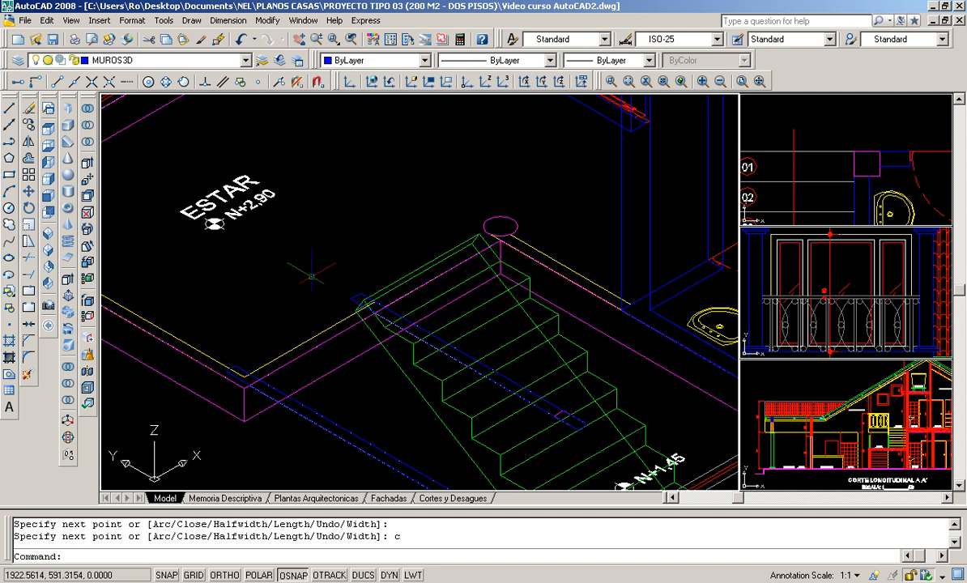
scroll(311, 276, down, 2)
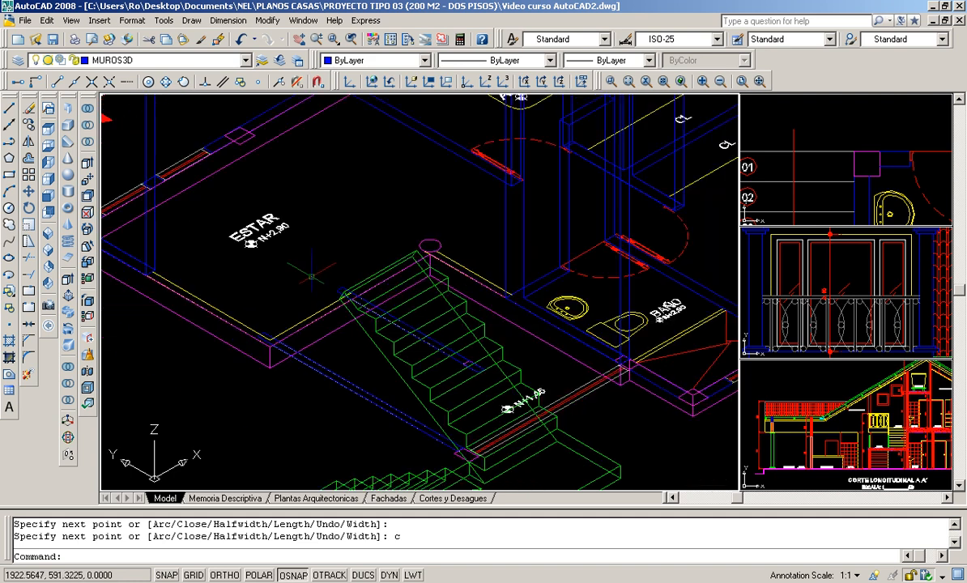
scroll(331, 292, up, 2)
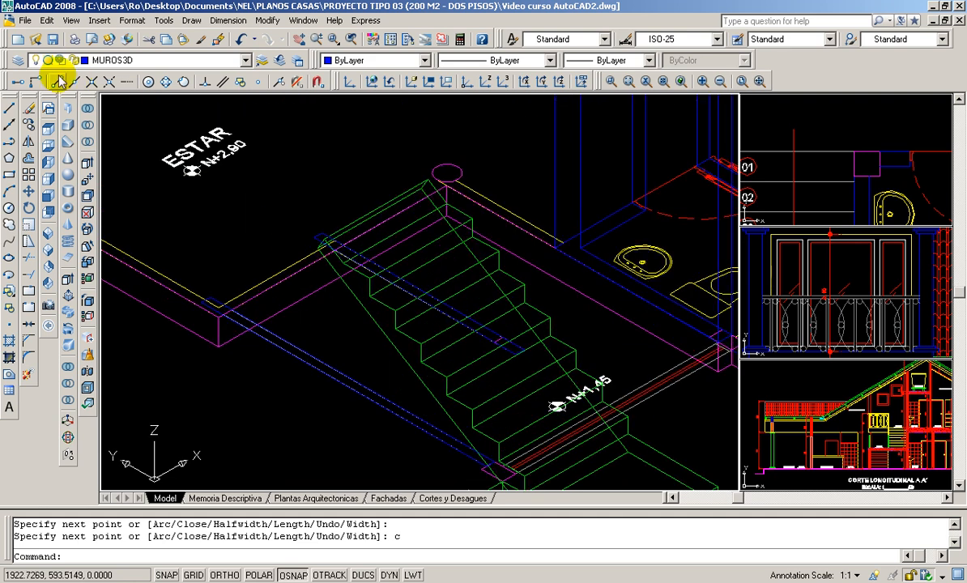
- Extrude both closed stair wall outlines downward with a height of -2.9
click(68, 282)
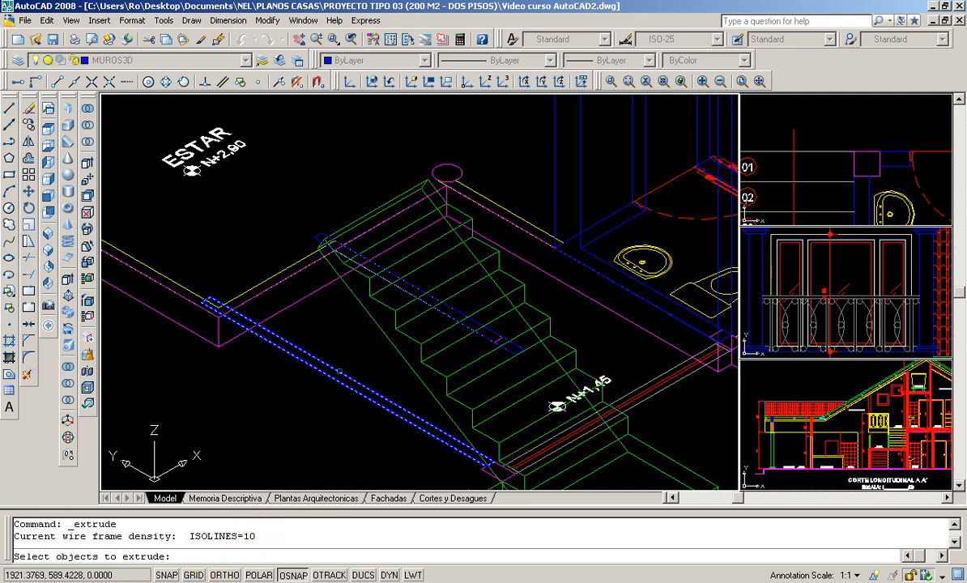
click(339, 372)
click(427, 299)
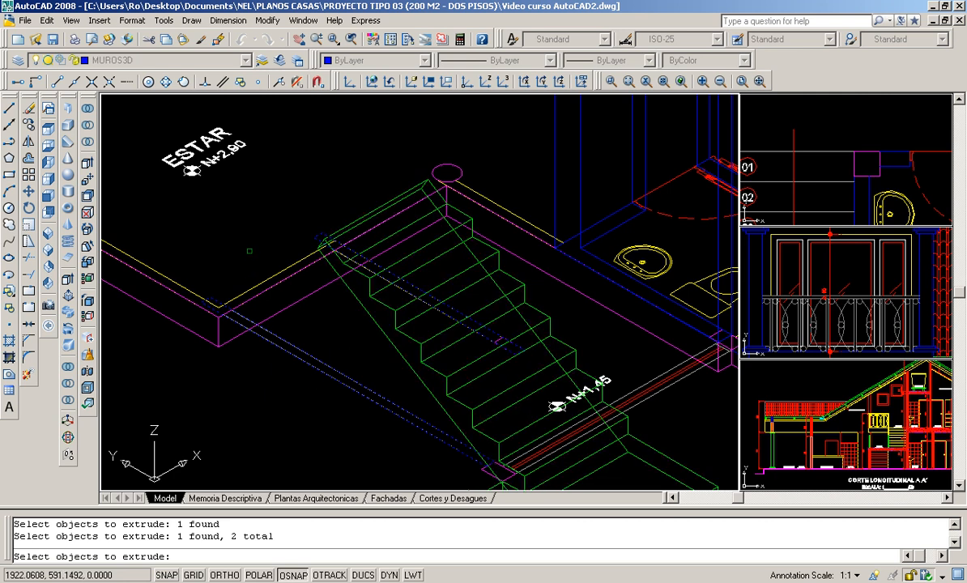
key(Return)
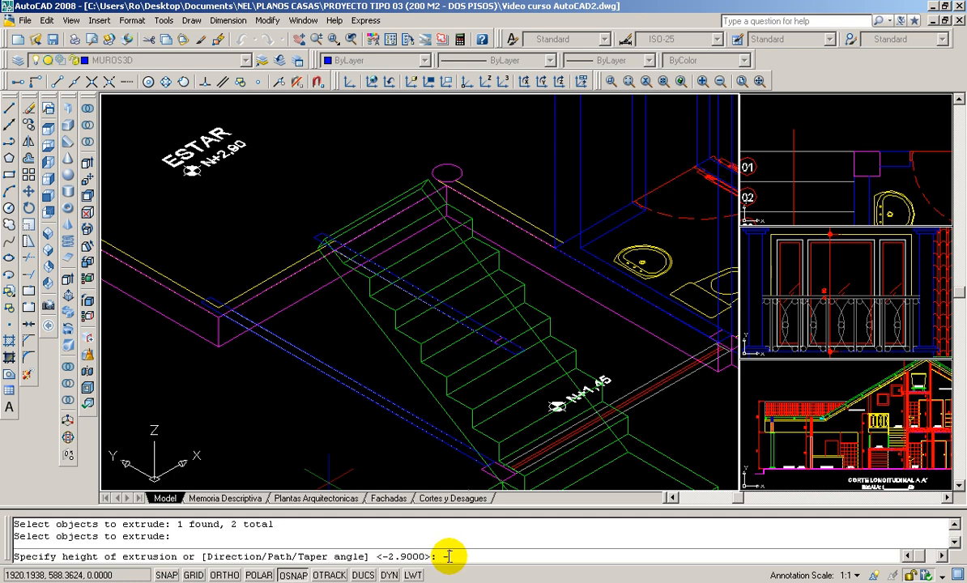
key(Return)
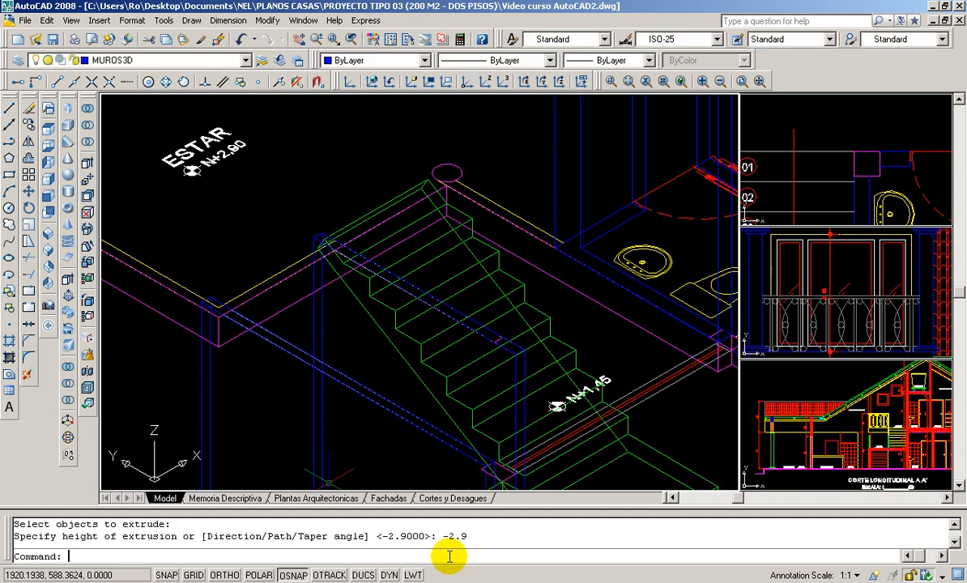
- Inspect how the two extruded walls meet the upper and lower stair flights, the steps and the landing
scroll(487, 401, down, 4)
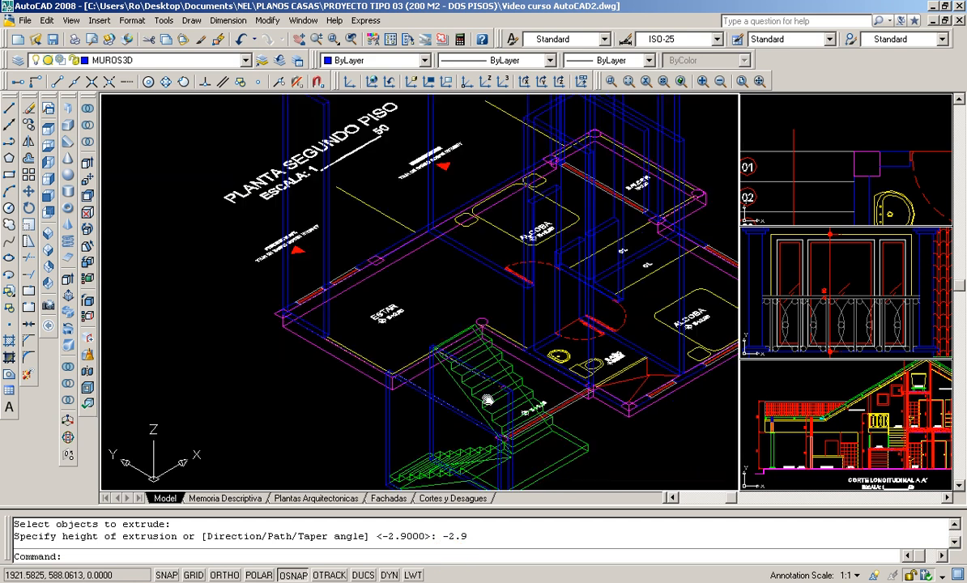
middle_drag(487, 400, 459, 276)
scroll(459, 276, up, 2)
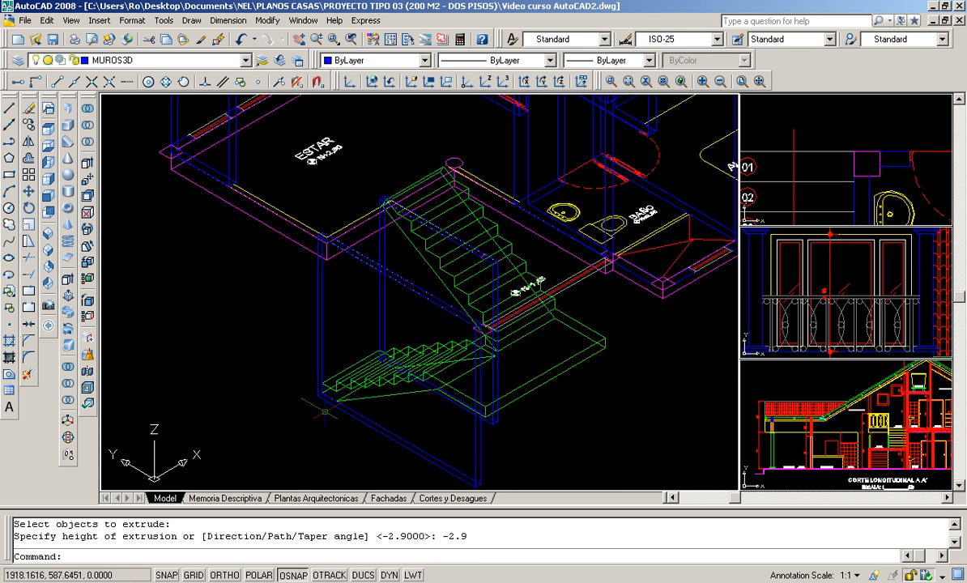
scroll(320, 382, up, 2)
scroll(343, 323, up, 4)
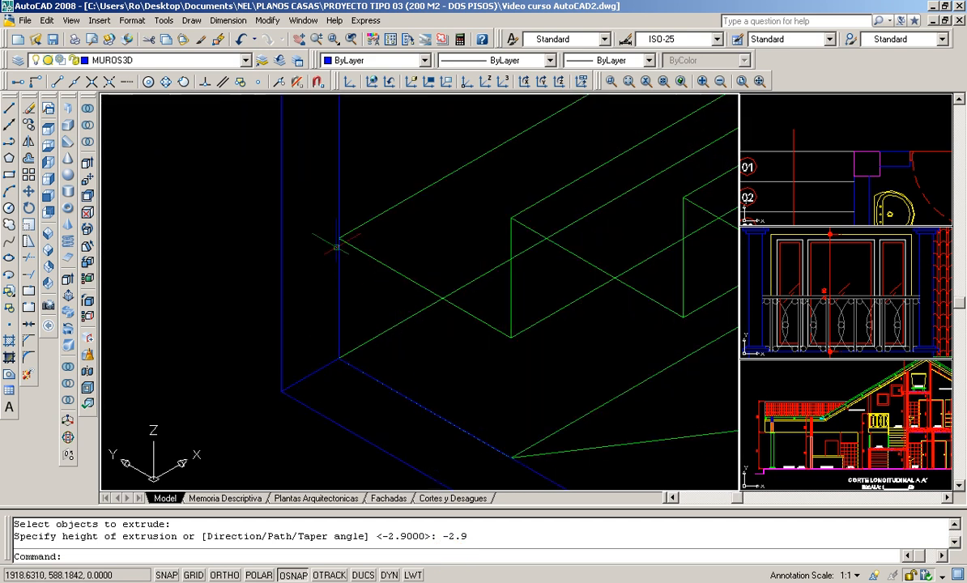
scroll(341, 239, down, 5)
scroll(428, 280, up, 4)
scroll(428, 280, up, 7)
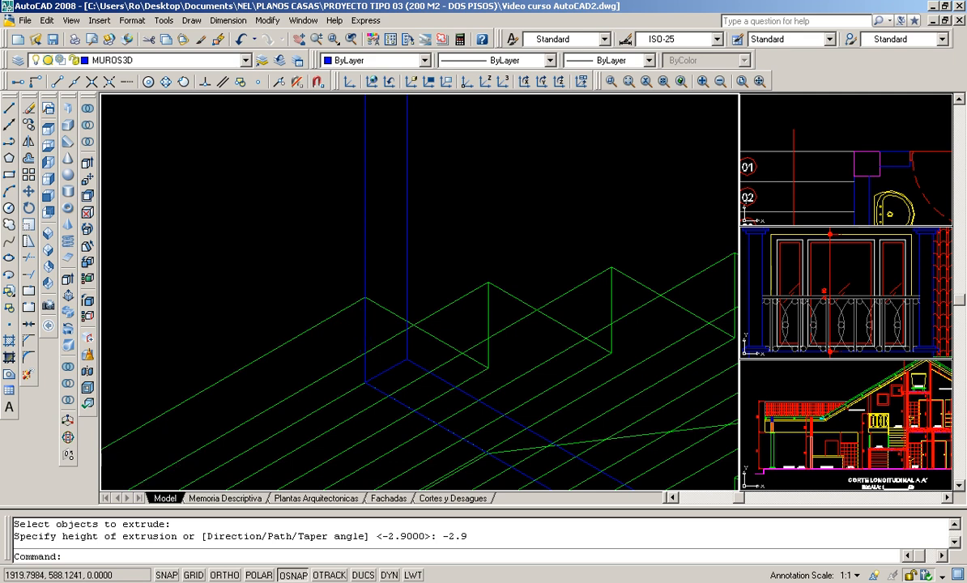
scroll(370, 327, down, 5)
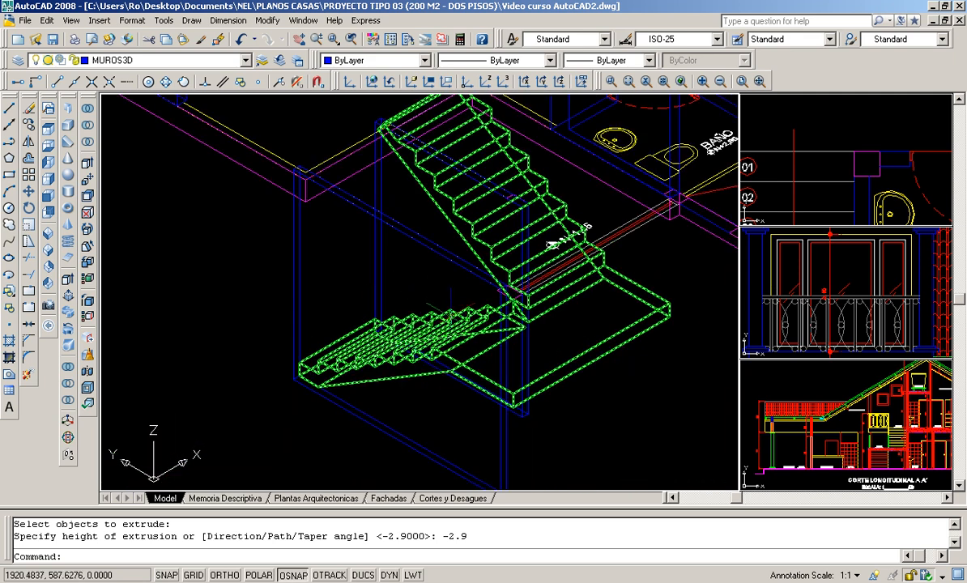
middle_drag(433, 290, 429, 340)
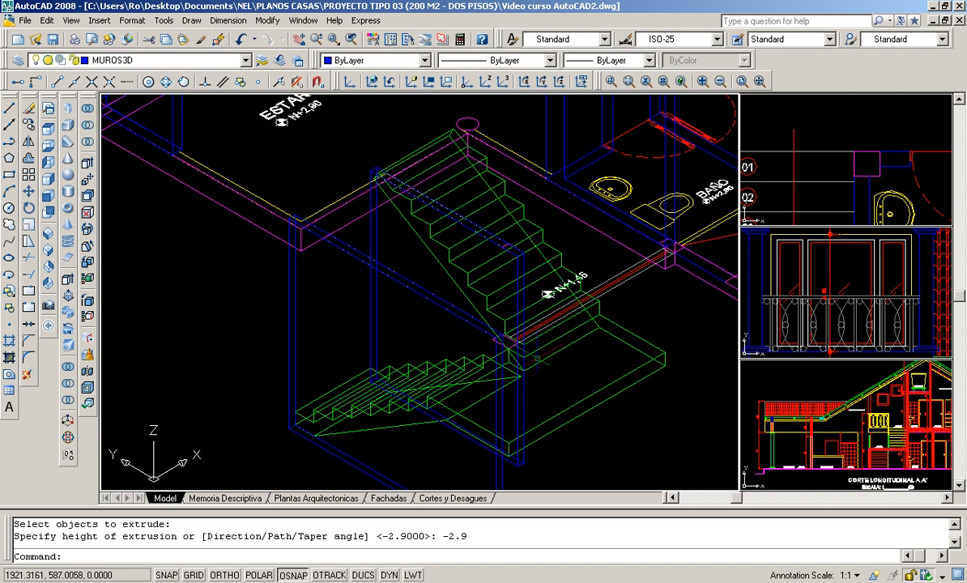
middle_drag(596, 329, 535, 310)
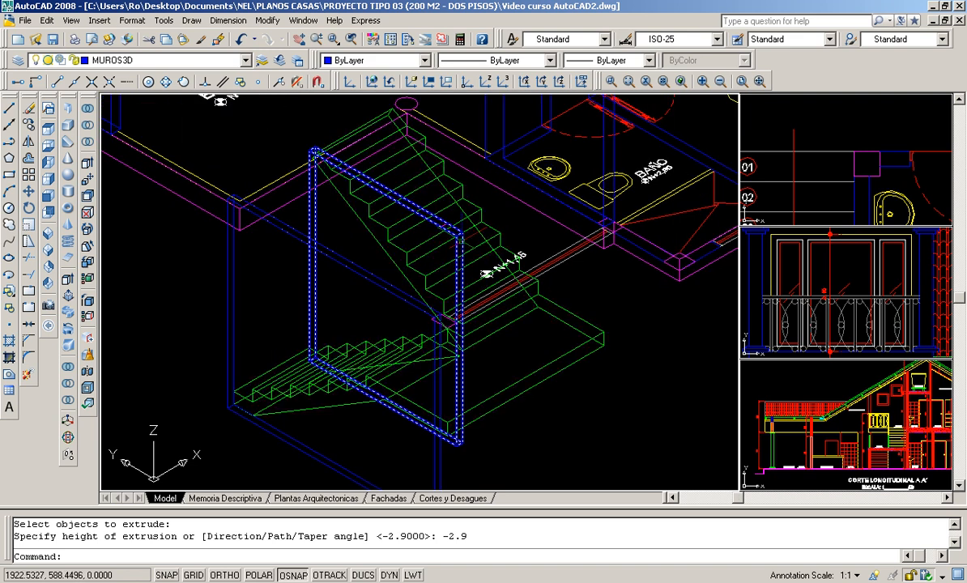
click(461, 241)
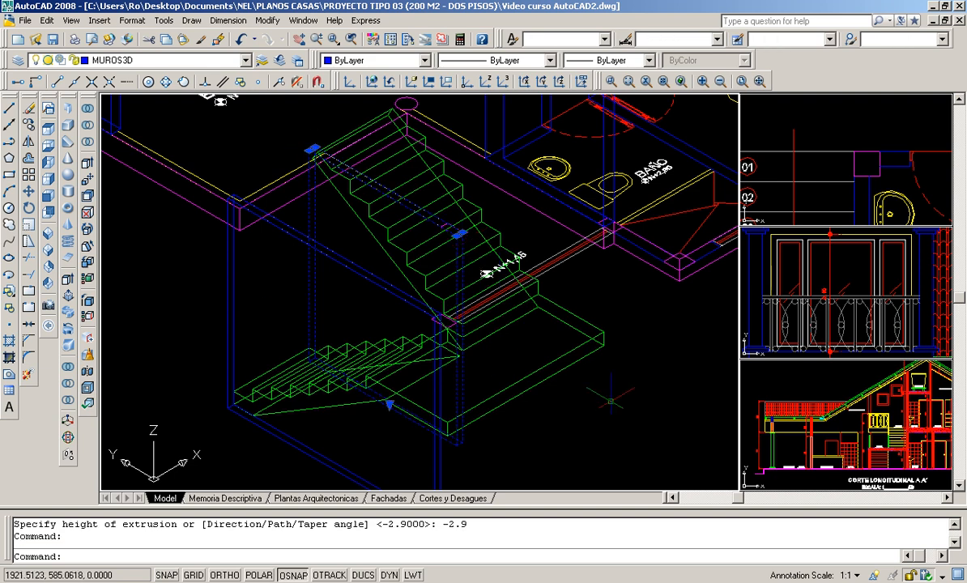
key(Escape)
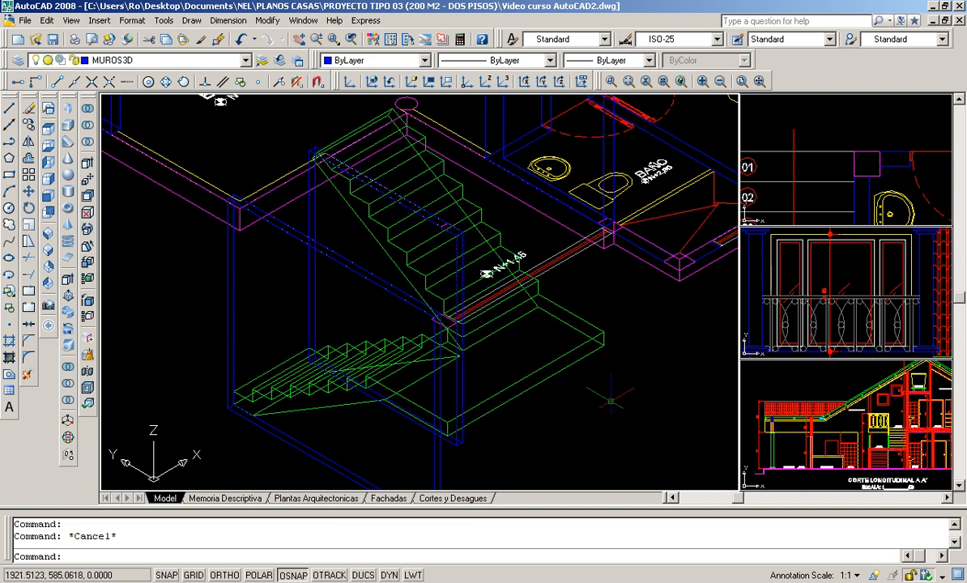
- Slice the wall between the flights with a three-point plane through two consecutive step edges and an opposite step edge of the upper flight
scroll(610, 400, up, 2)
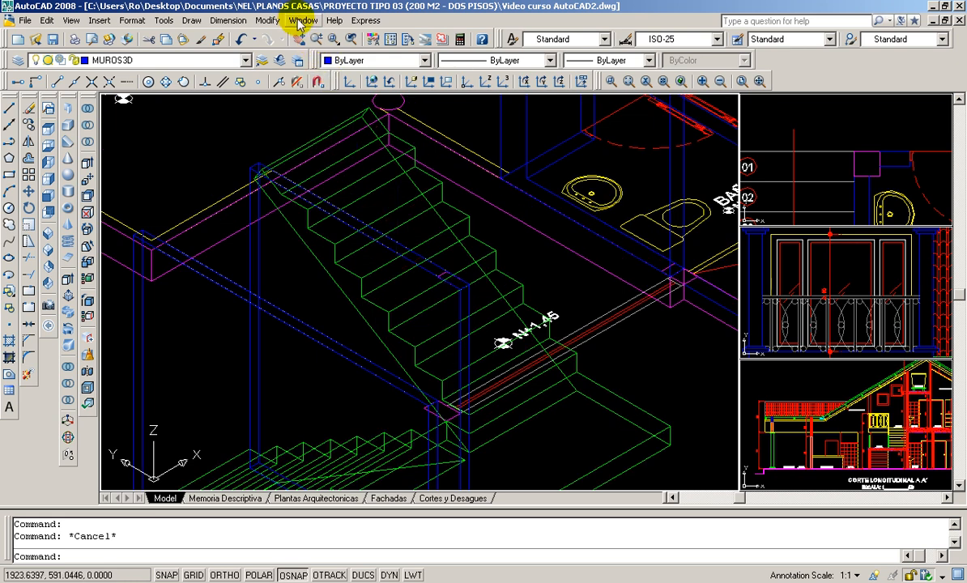
click(268, 20)
mouse_move(336, 409)
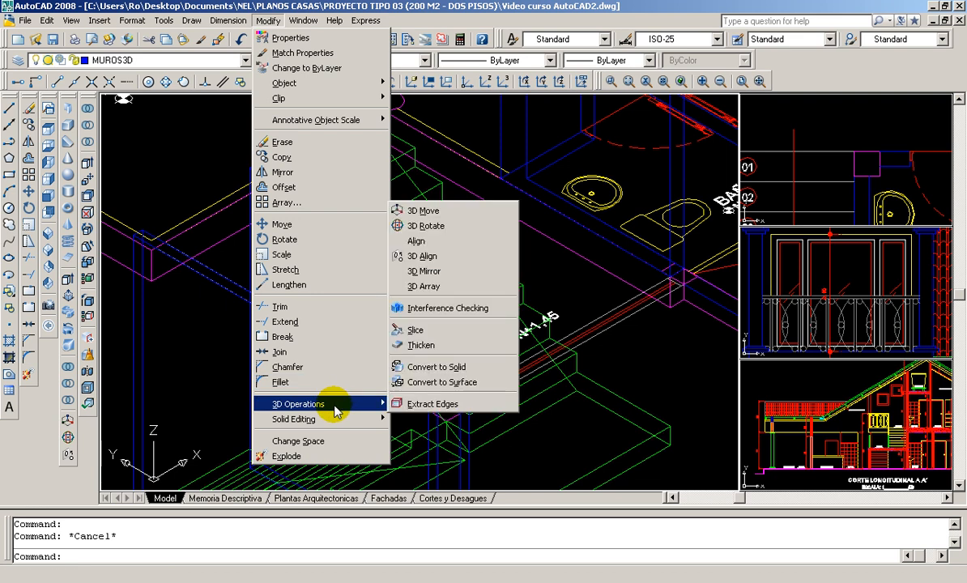
click(415, 330)
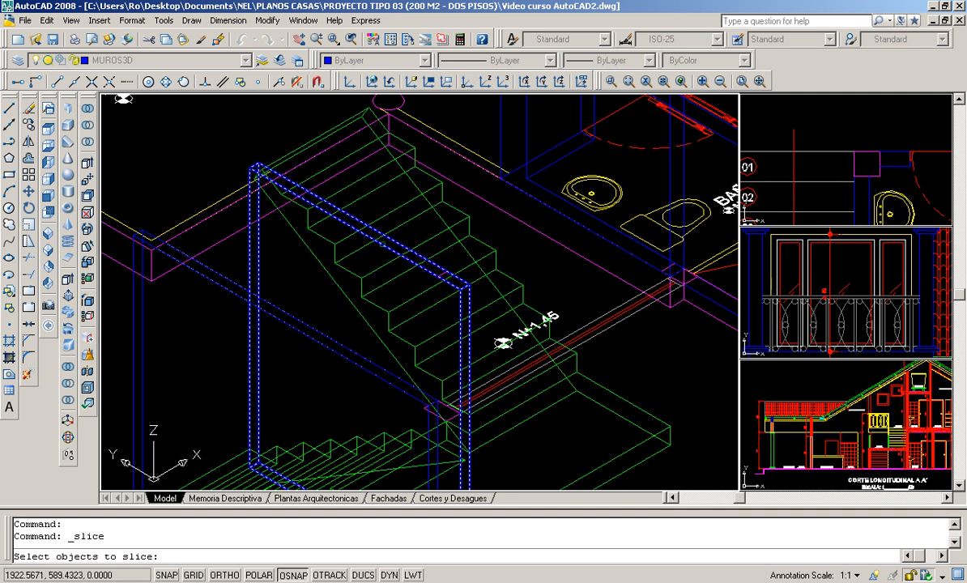
click(383, 244)
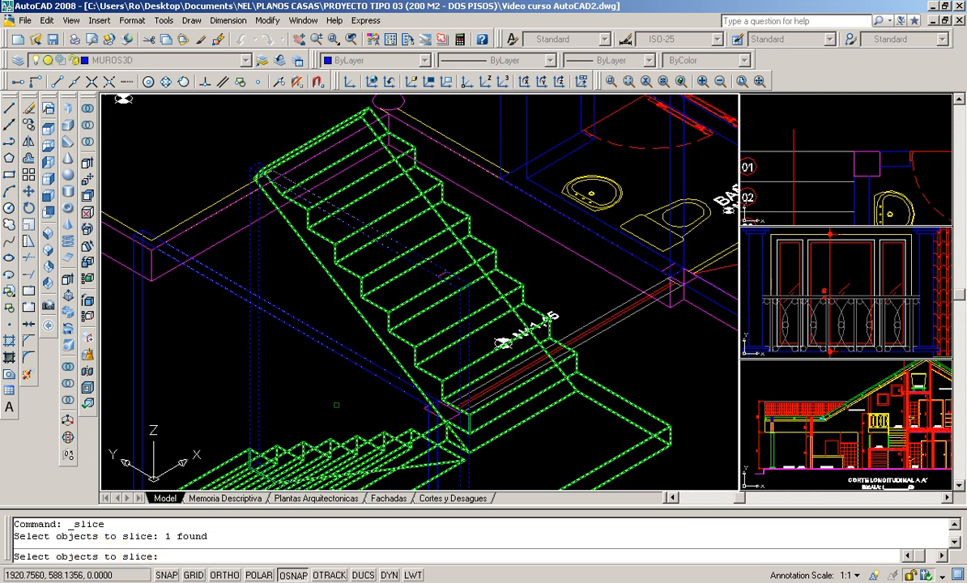
key(Return)
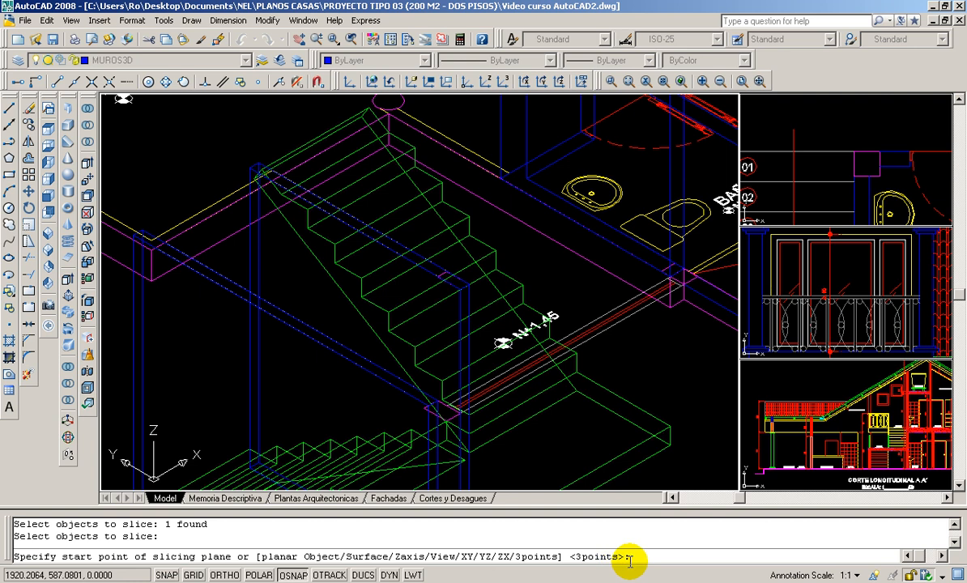
key(Return)
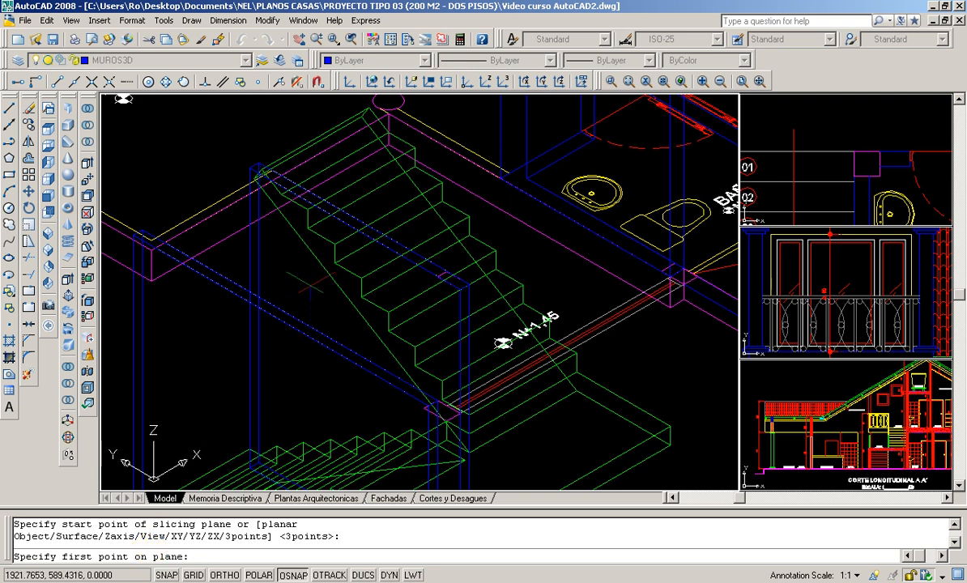
scroll(310, 300, up, 3)
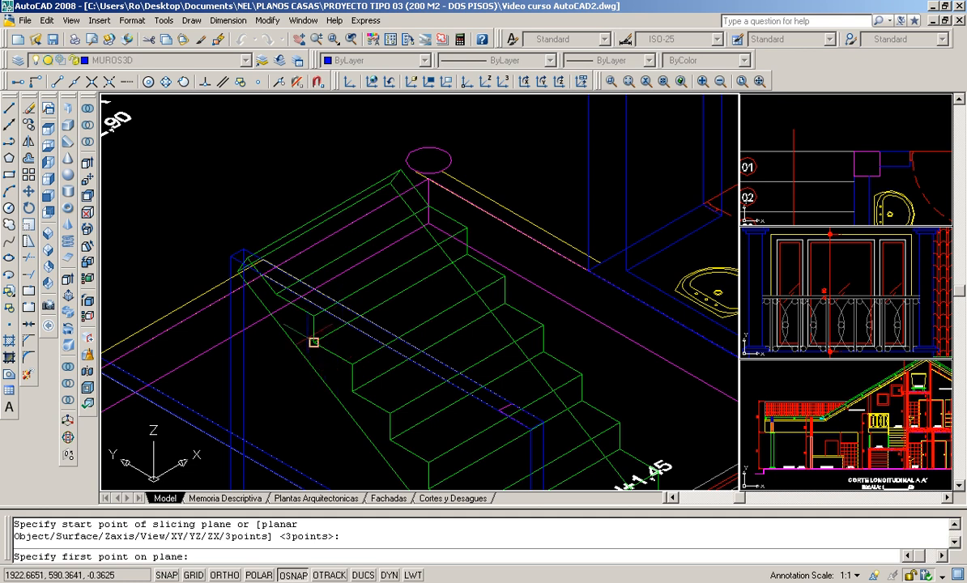
scroll(314, 342, up, 2)
click(316, 307)
click(371, 376)
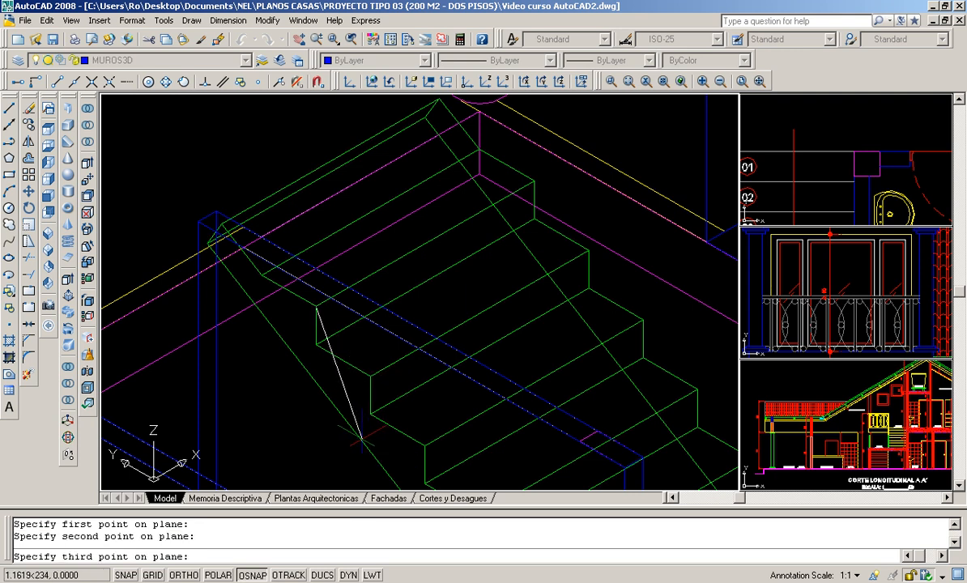
click(588, 250)
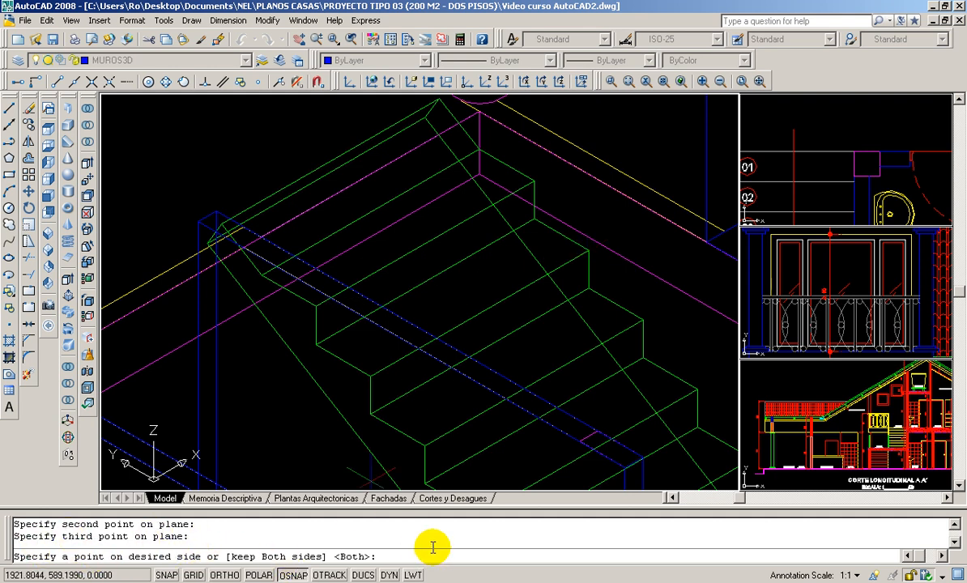
- Keep only the part of the sliced wall below the upper flight by picking a point near the wall's base
scroll(330, 252, down, 4)
middle_drag(330, 252, 354, 155)
scroll(360, 360, up, 2)
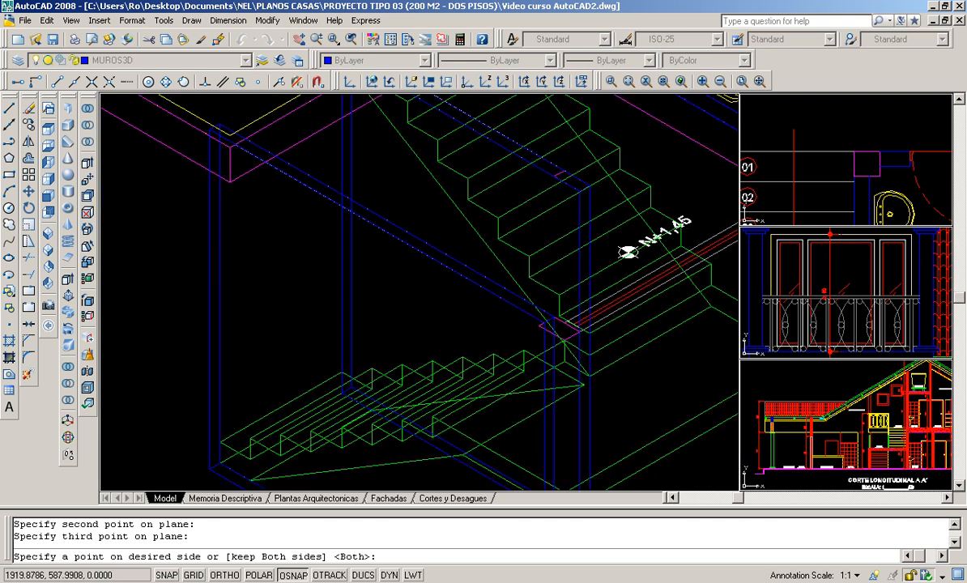
scroll(341, 372, down, 2)
scroll(382, 369, up, 2)
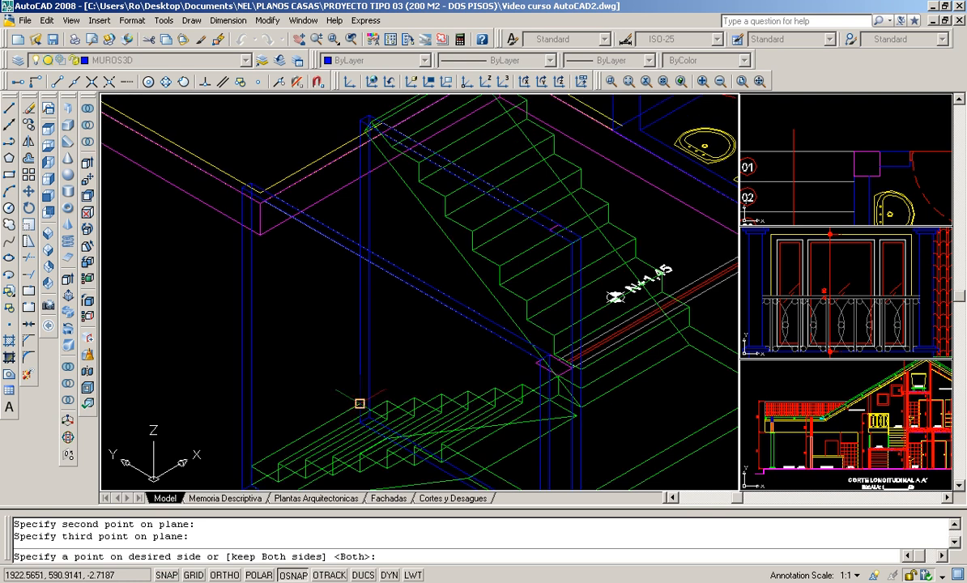
click(359, 404)
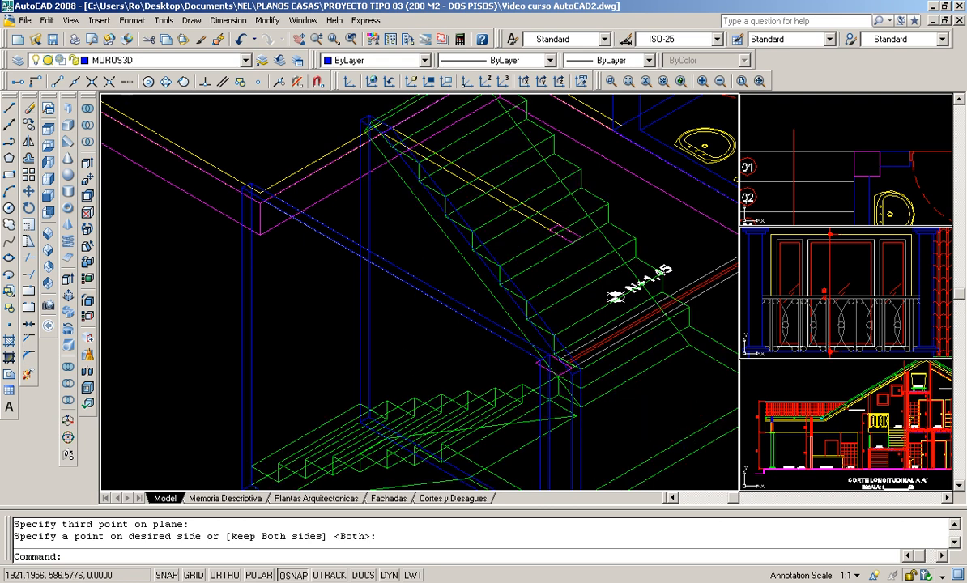
- Slice the outer wall beside the lower flight with a three-point plane through three top corners of the landing
scroll(628, 417, down, 2)
scroll(632, 389, up, 2)
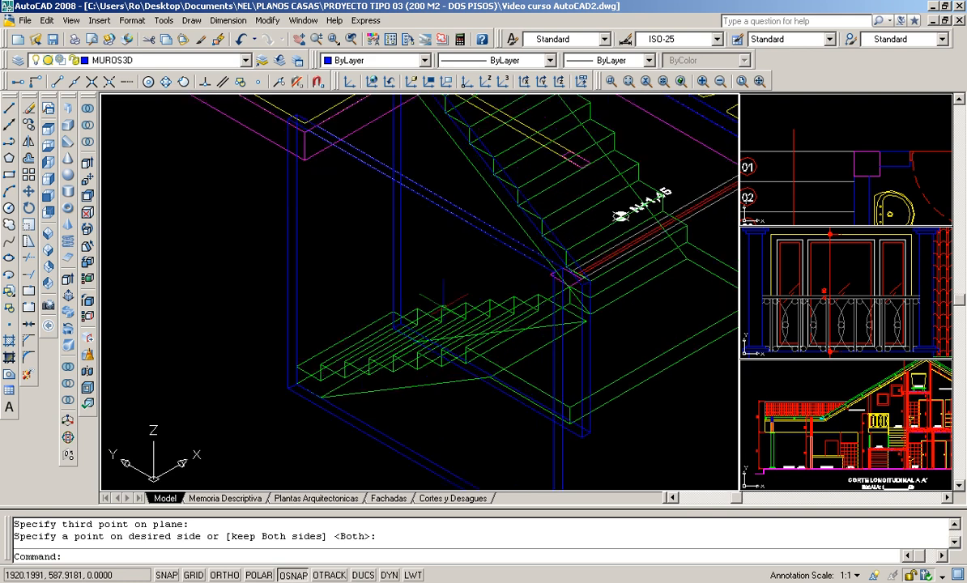
scroll(460, 255, up, 1)
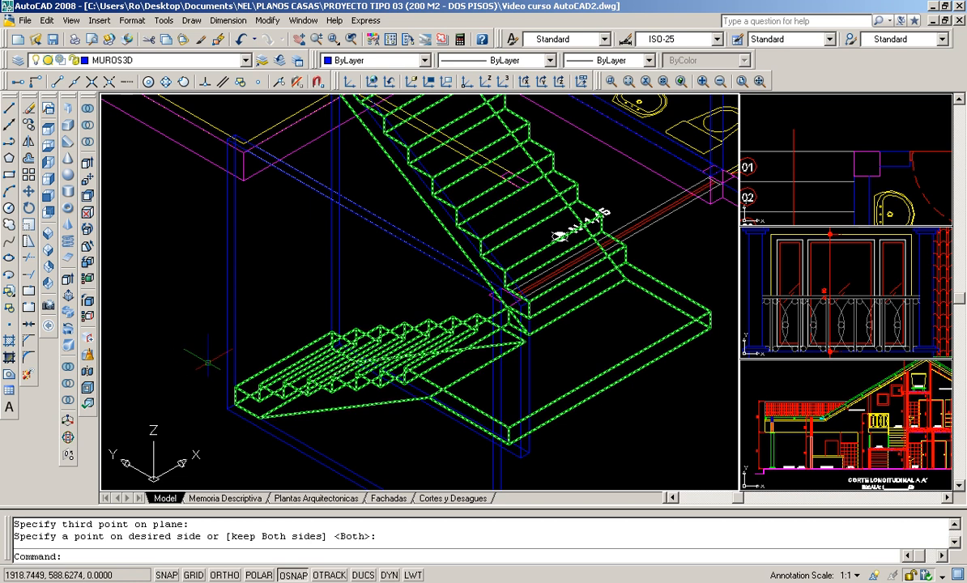
scroll(208, 362, down, 1)
middle_drag(208, 363, 195, 300)
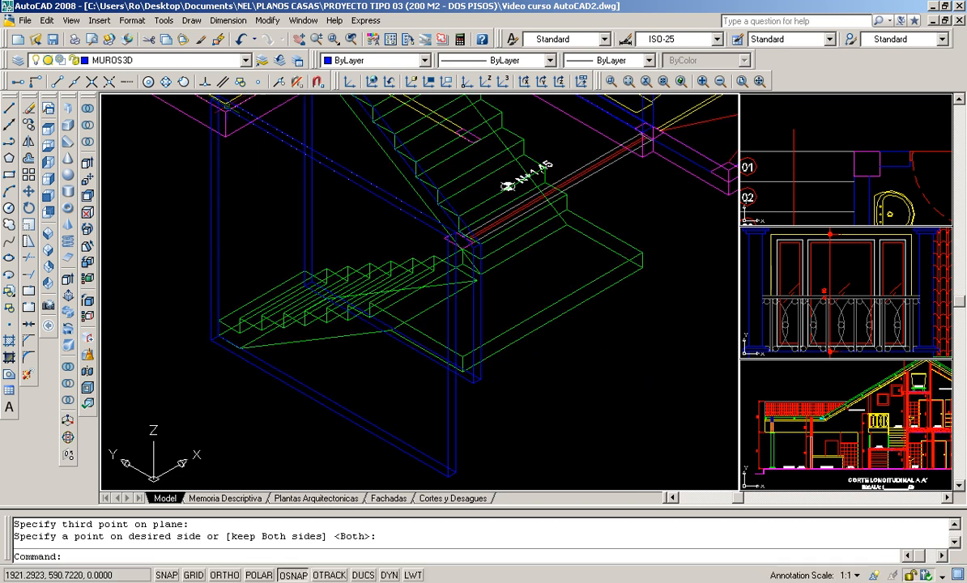
click(267, 21)
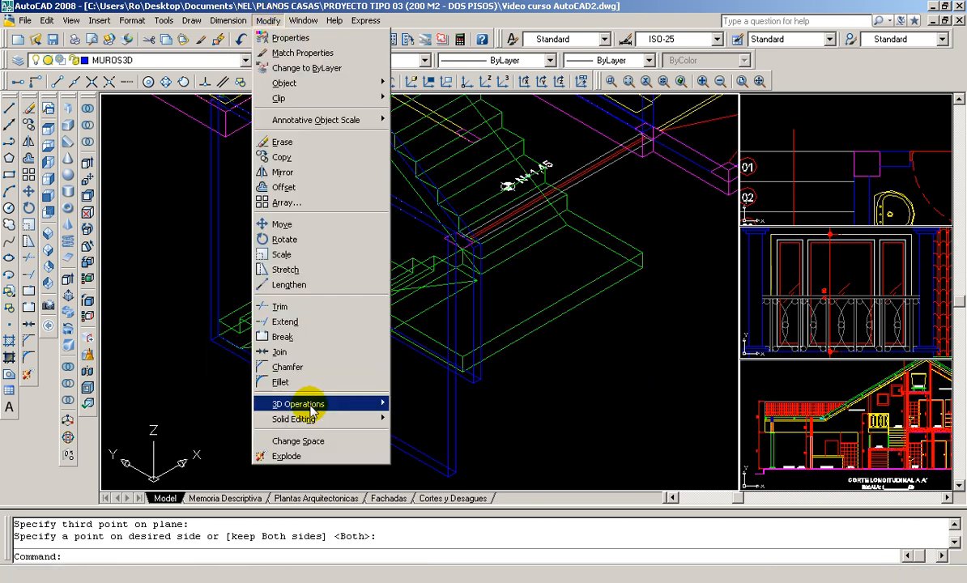
mouse_move(341, 405)
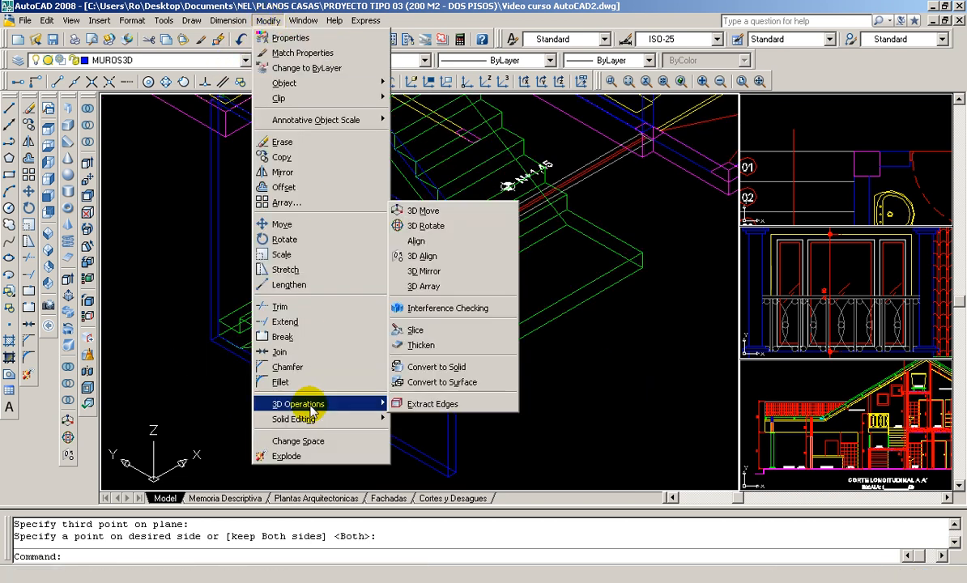
click(416, 330)
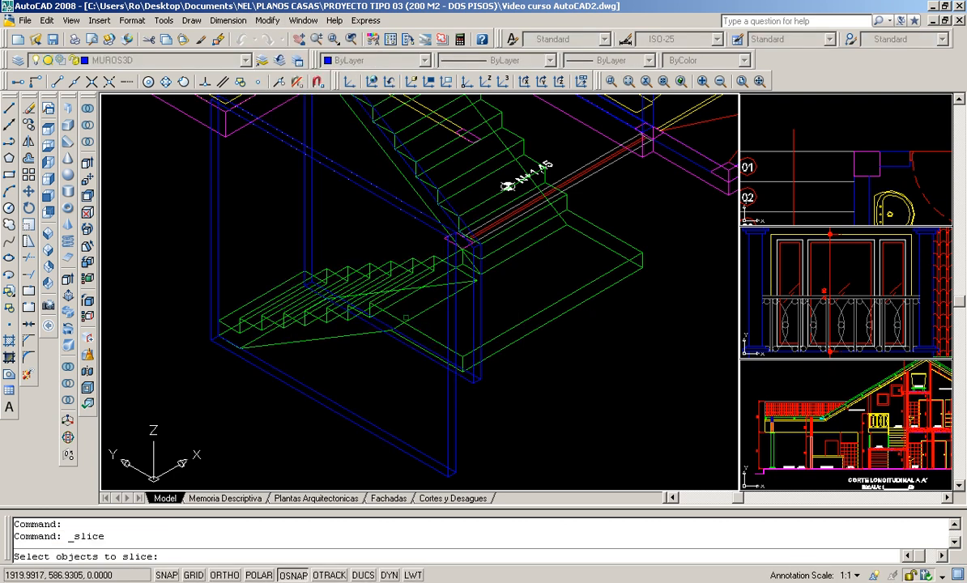
click(354, 183)
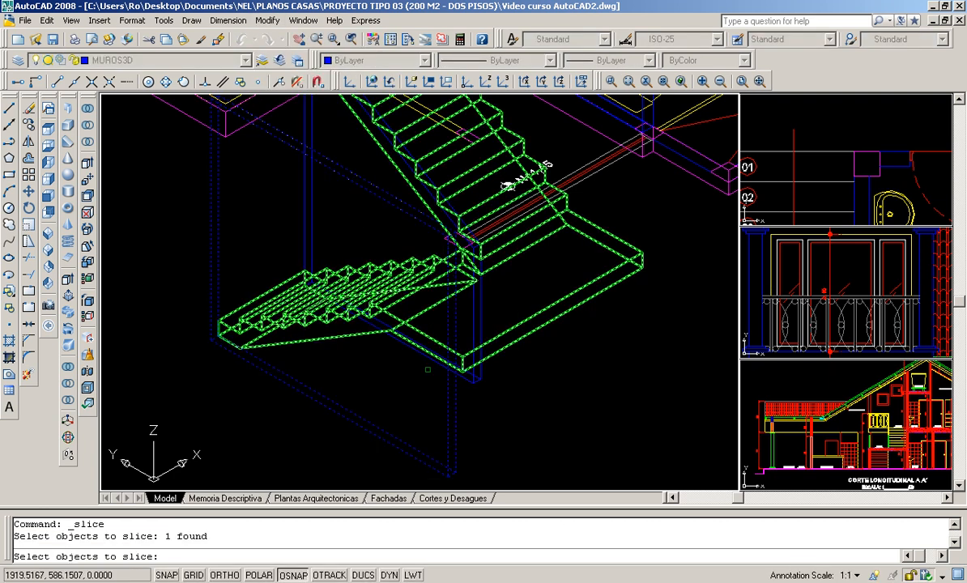
key(Return)
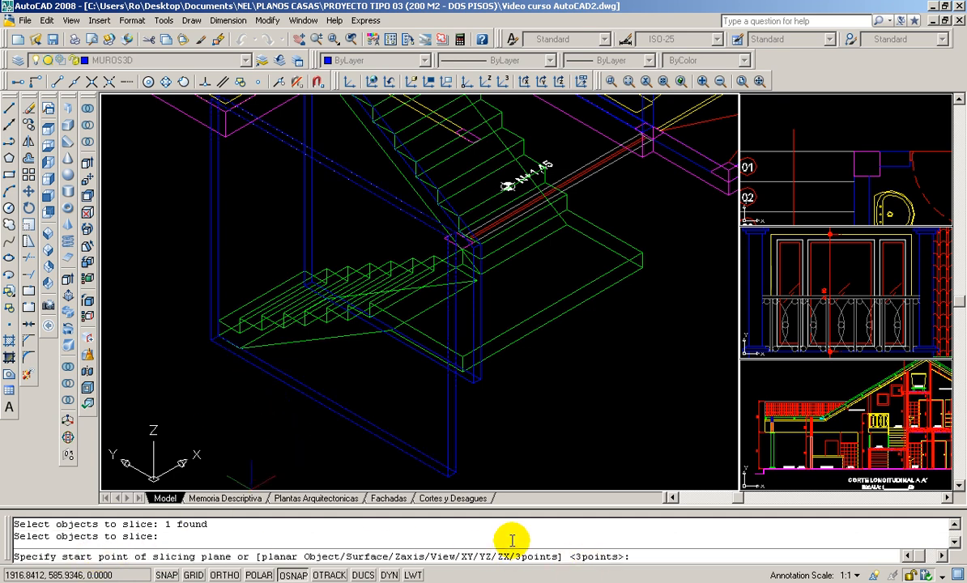
key(Return)
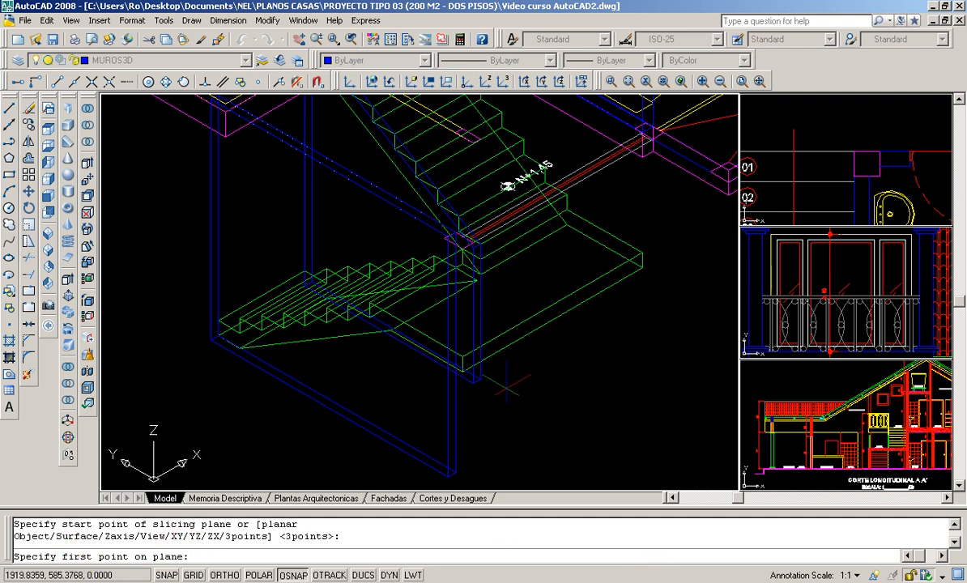
scroll(474, 377, up, 2)
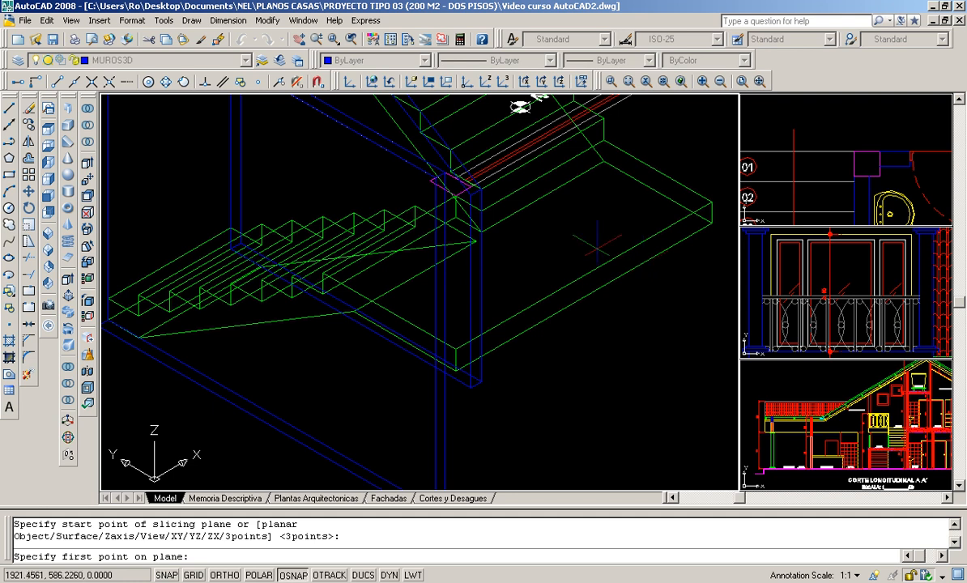
click(456, 350)
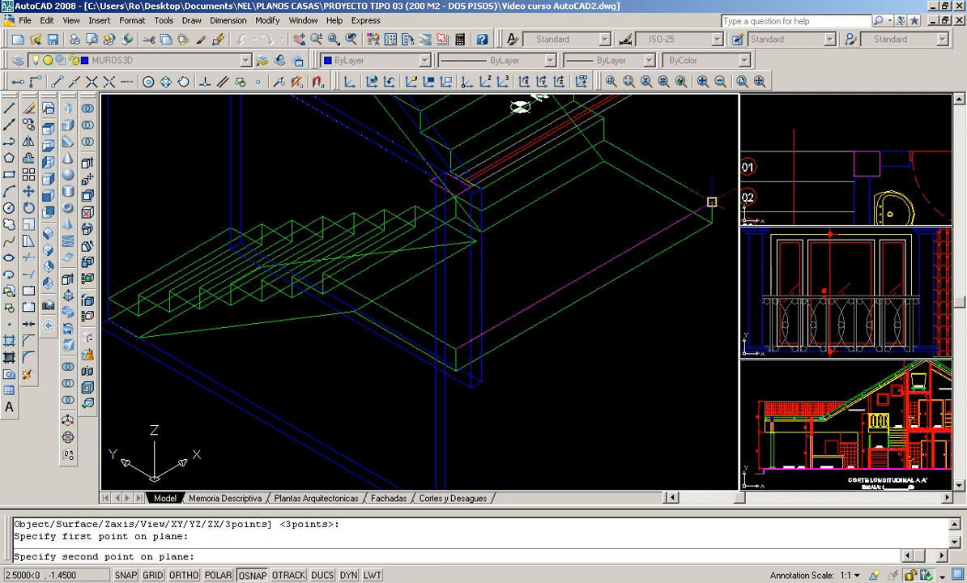
click(712, 202)
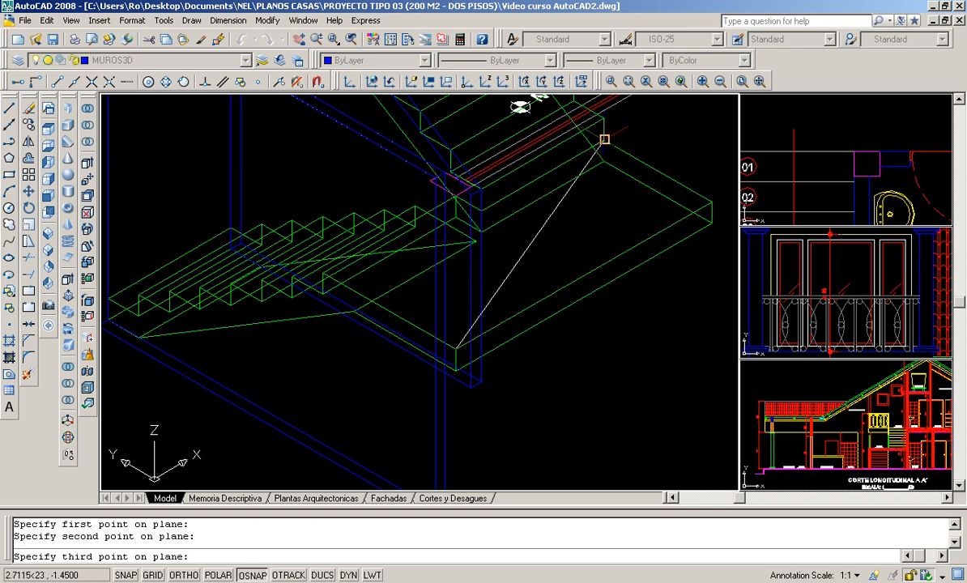
click(604, 140)
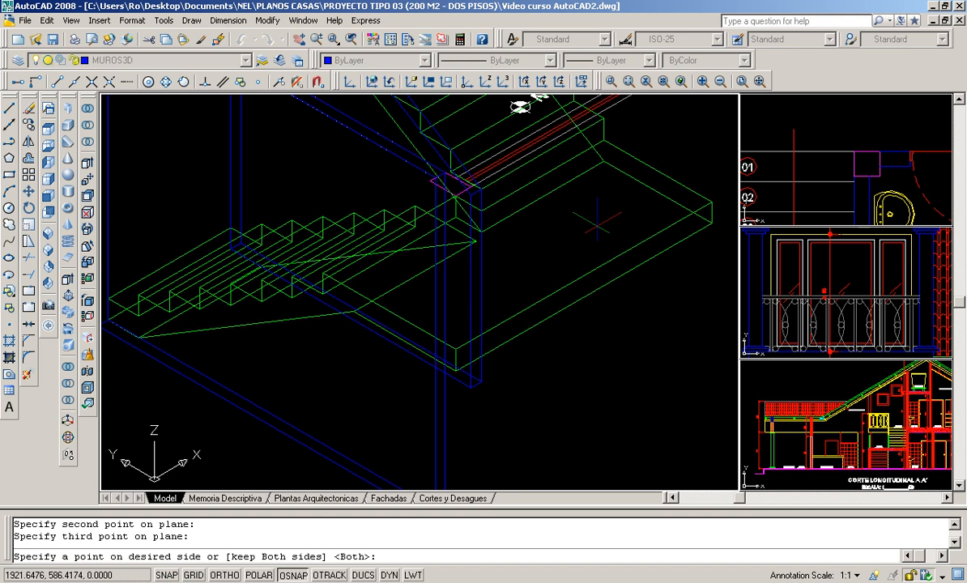
- Keep only the part of the outer wall below landing level by picking a bottom corner of the wall
scroll(599, 226, down, 4)
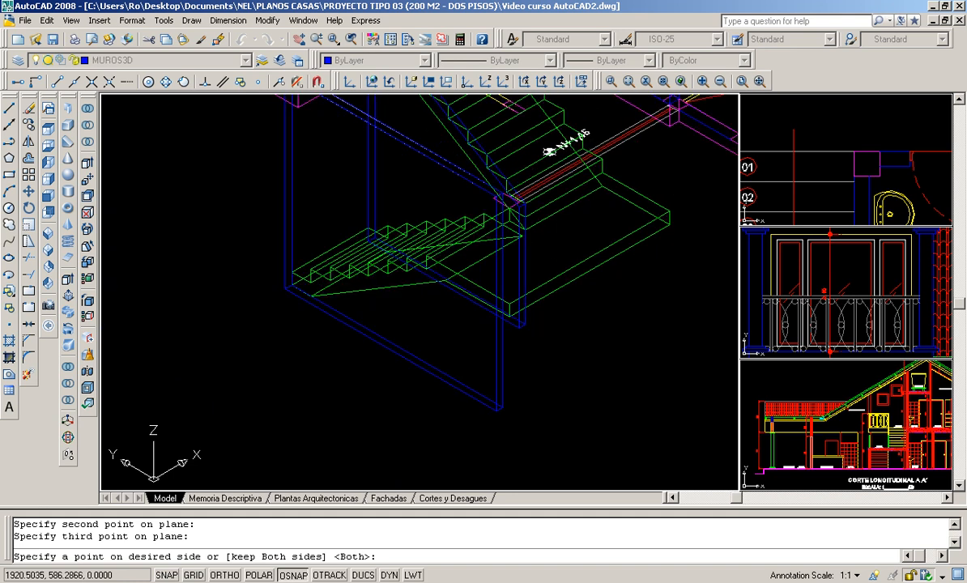
scroll(533, 269, up, 3)
middle_drag(462, 280, 481, 336)
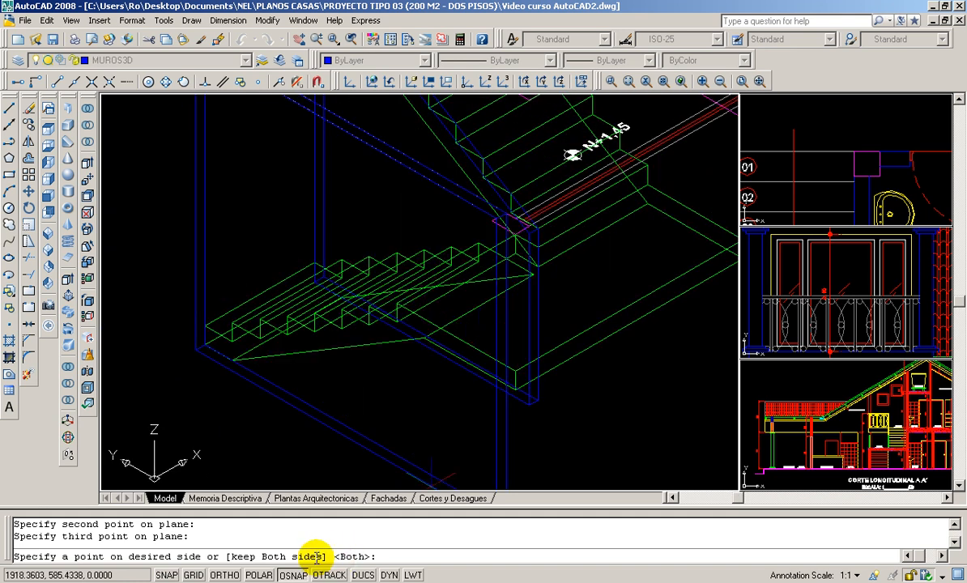
middle_drag(462, 363, 457, 312)
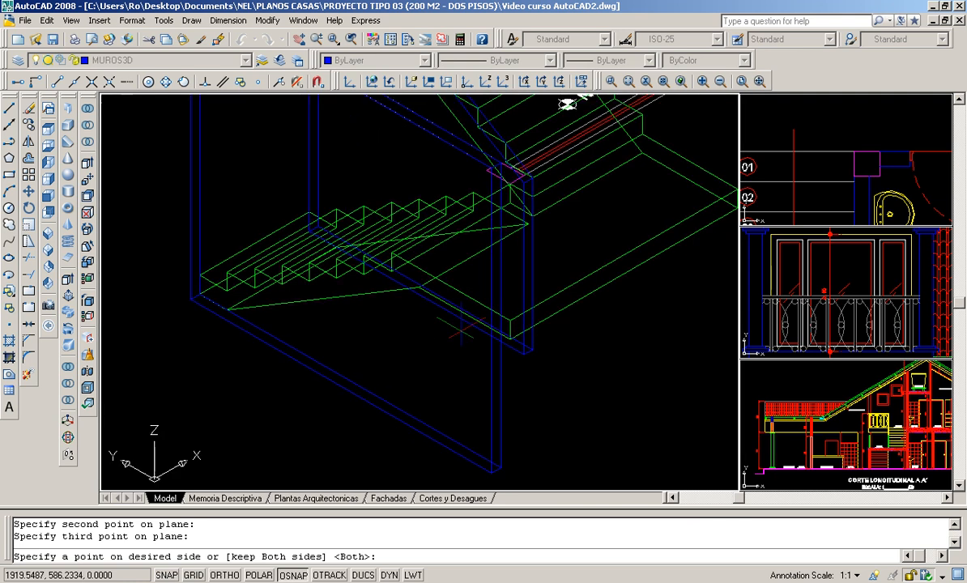
click(492, 473)
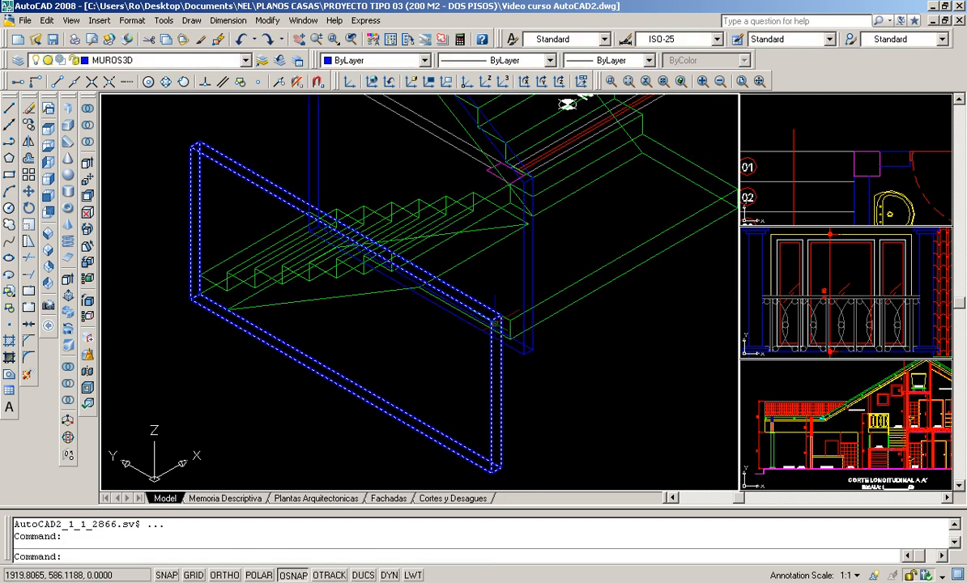
- Slice the shortened outer wall with a three-point plane through the lower flight's first step corner and both ends of a higher step edge
scroll(289, 216, down, 2)
middle_drag(289, 216, 346, 330)
scroll(346, 330, up, 1)
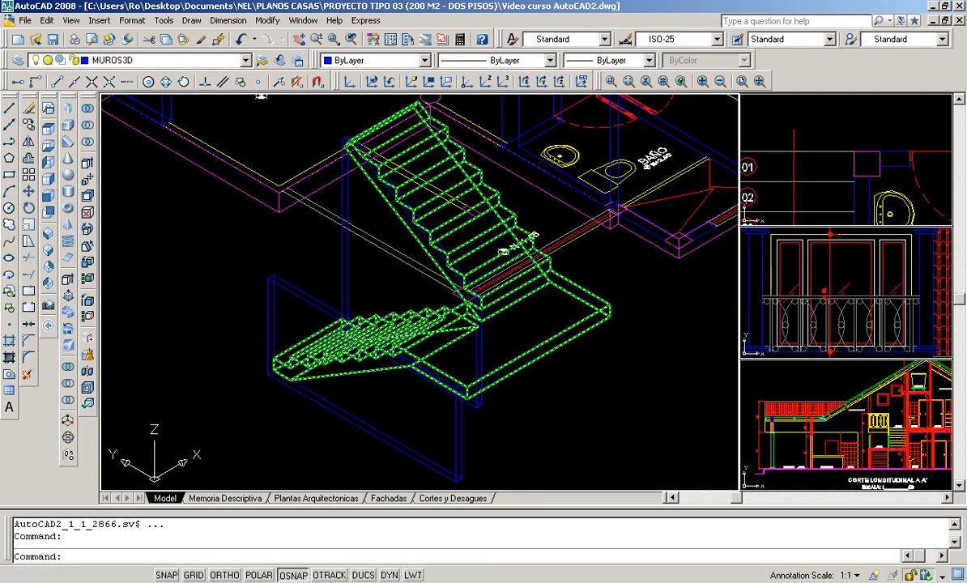
scroll(364, 363, up, 2)
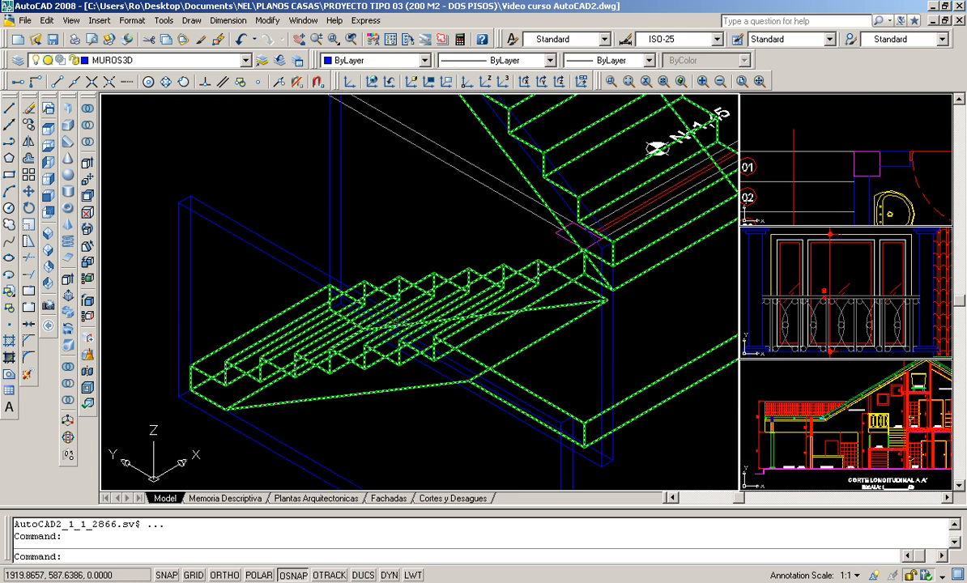
scroll(415, 340, down, 2)
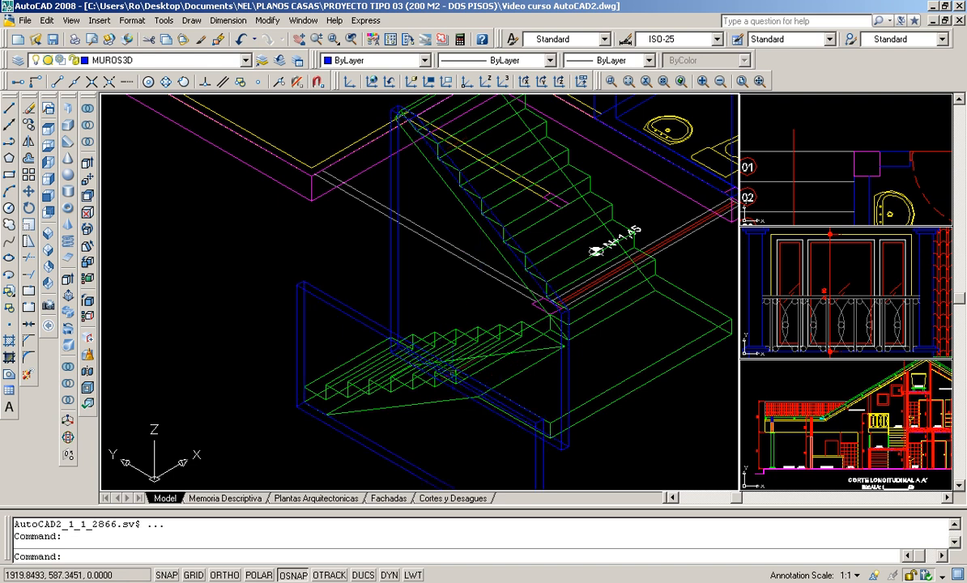
scroll(429, 374, up, 3)
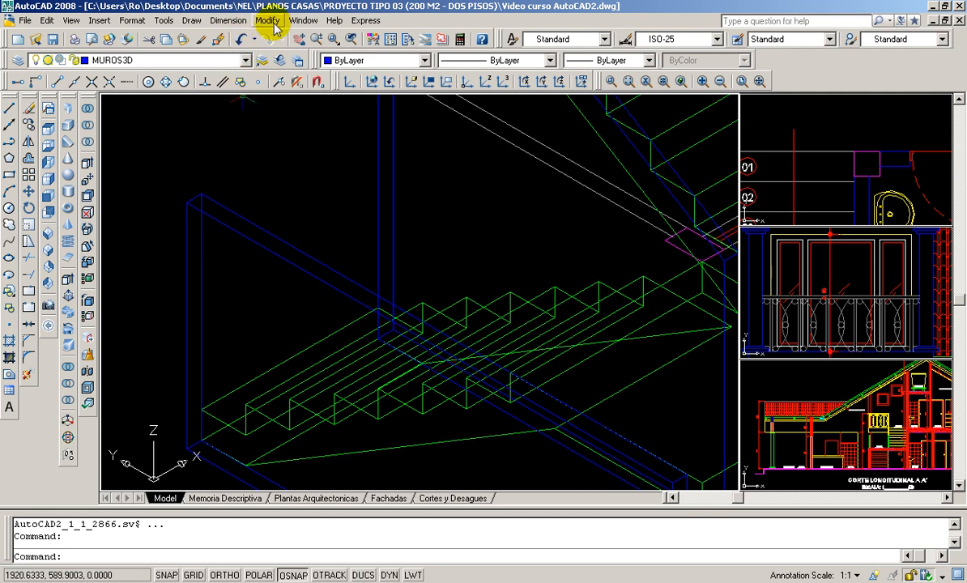
click(275, 25)
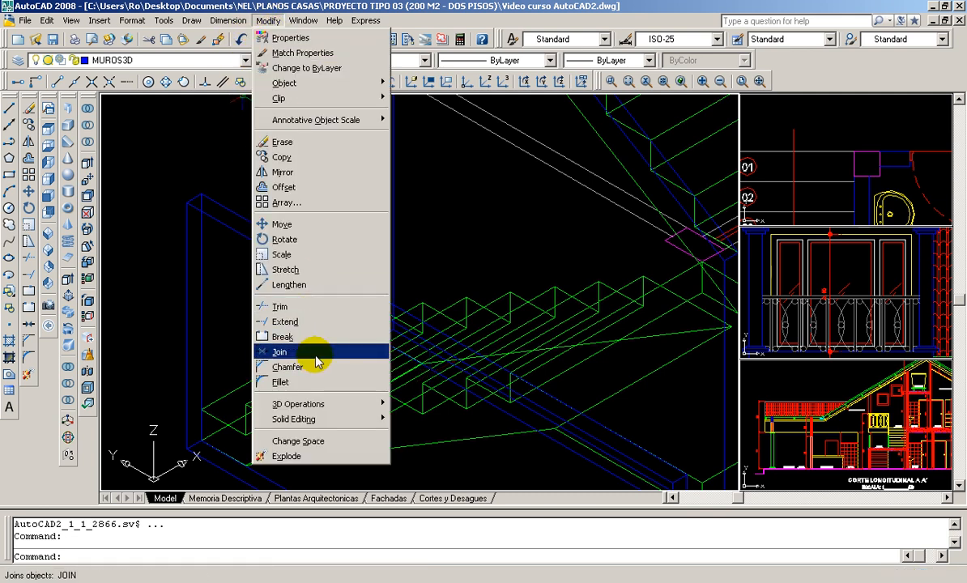
mouse_move(371, 404)
click(425, 393)
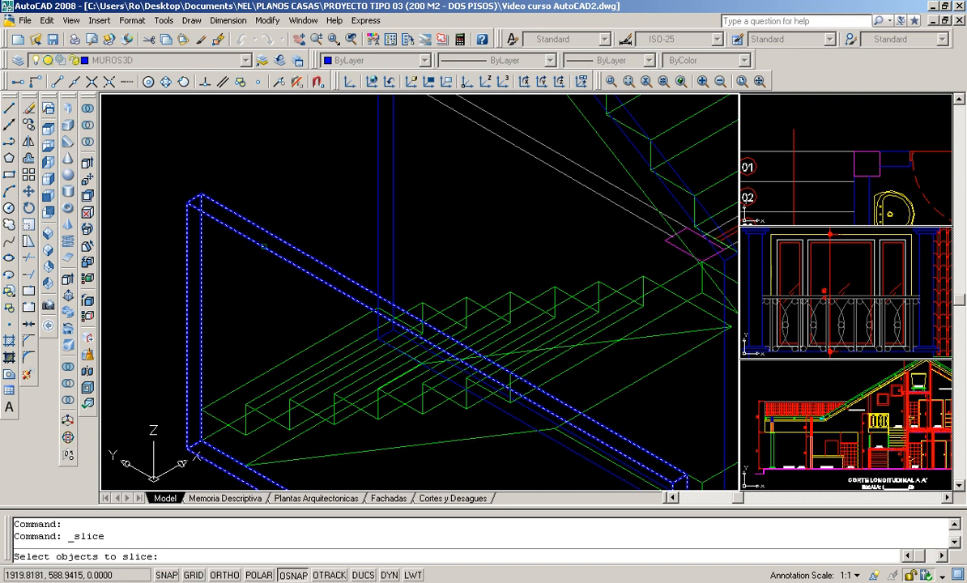
click(264, 246)
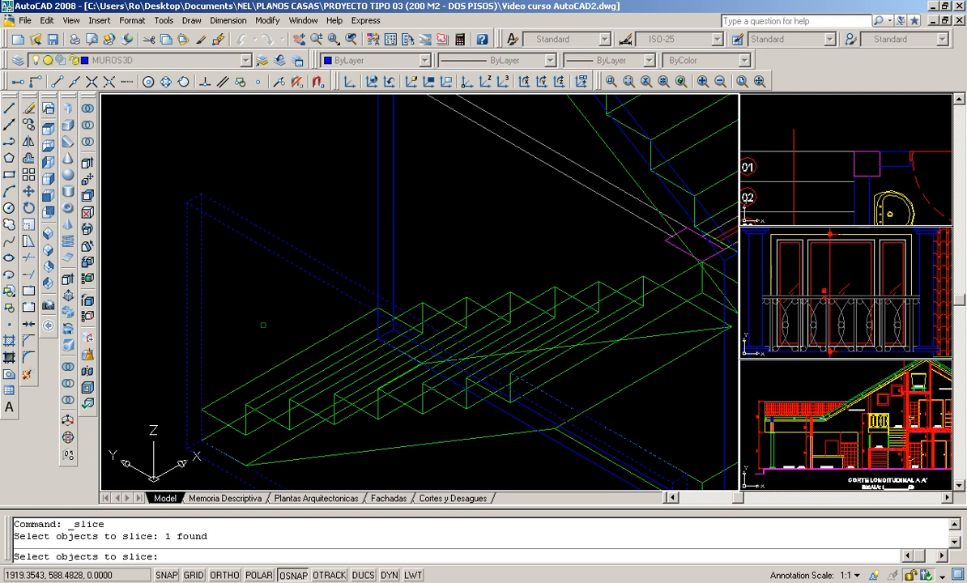
key(Return)
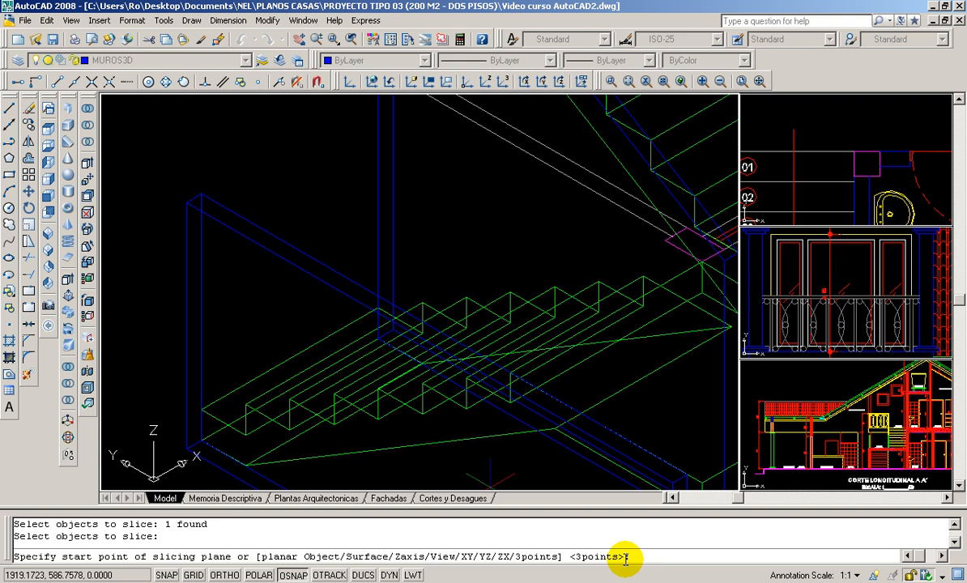
key(Return)
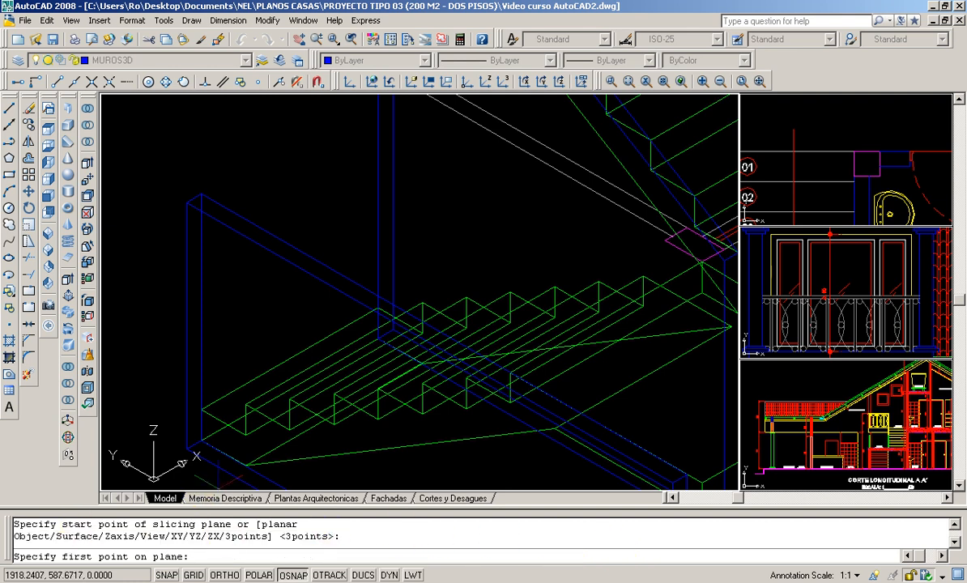
click(201, 410)
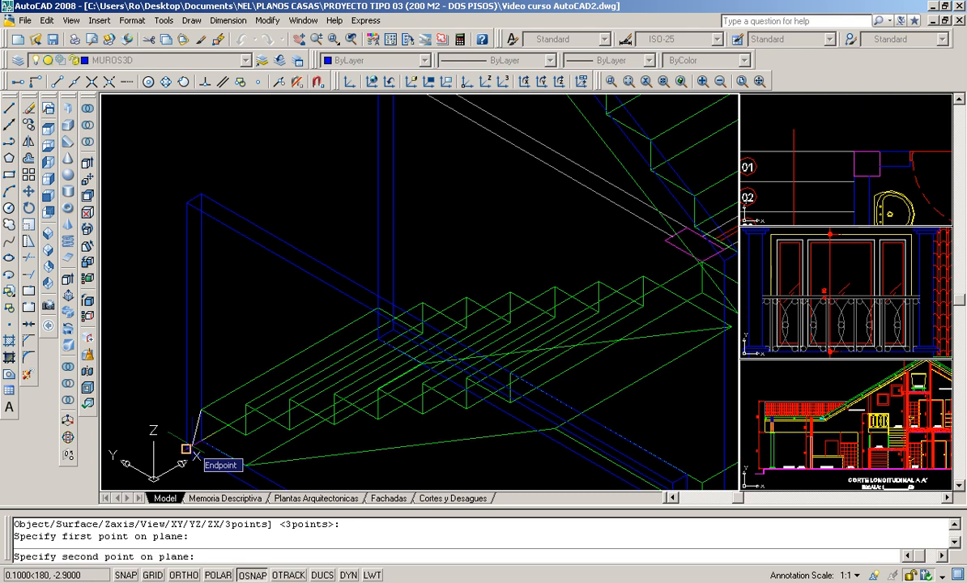
scroll(247, 393, up, 2)
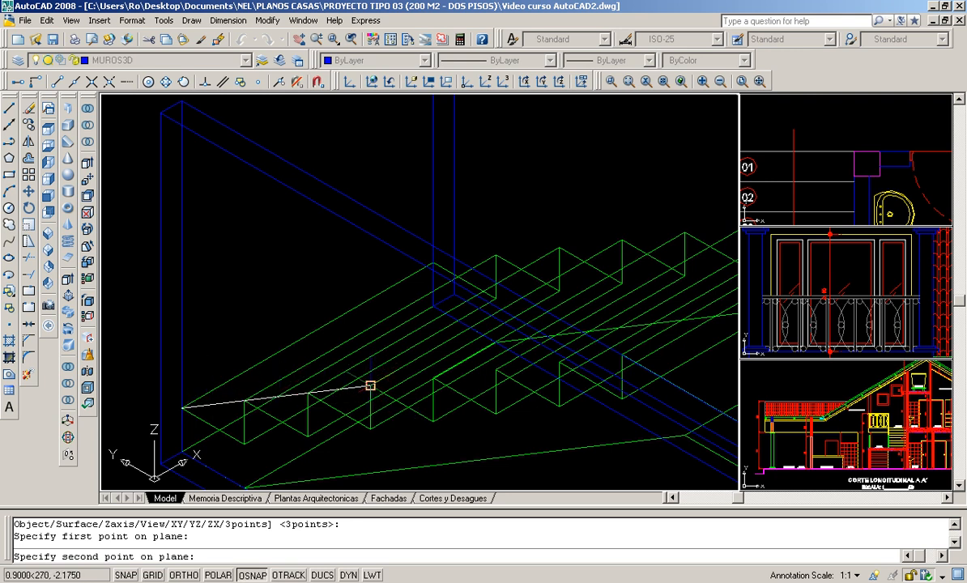
click(370, 386)
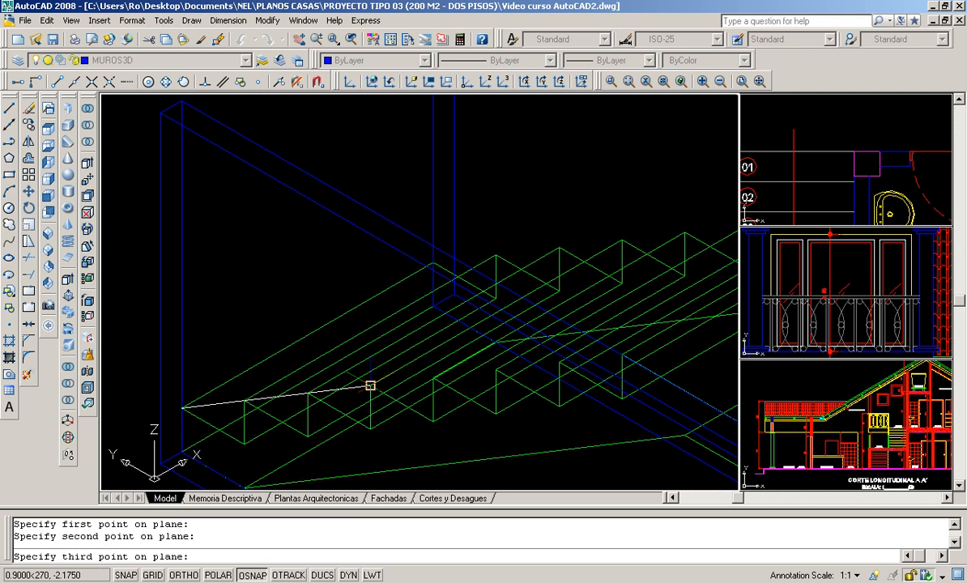
click(621, 240)
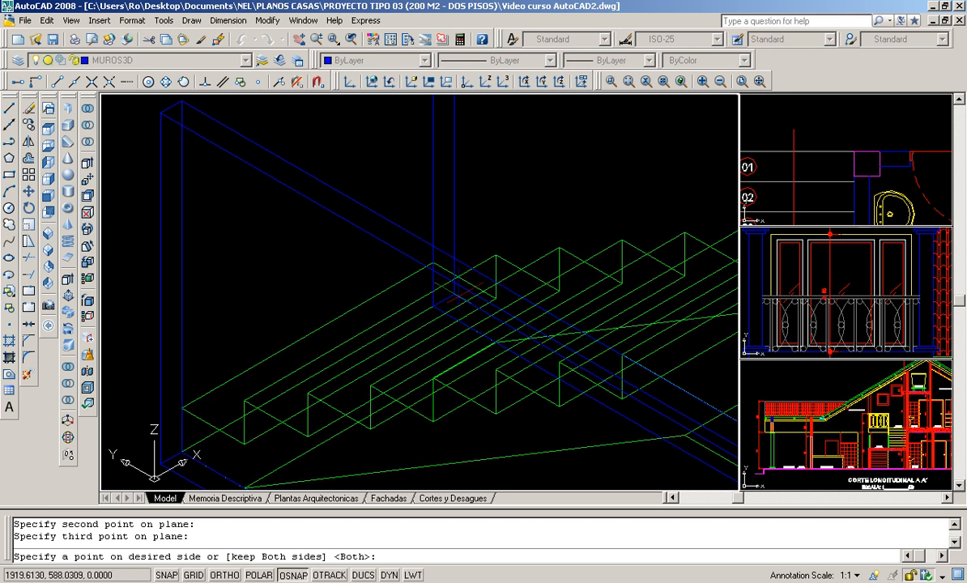
- Keep only the part of the outer wall below the lower flight's slope by picking the wall's bottom corner
scroll(543, 229, down, 1)
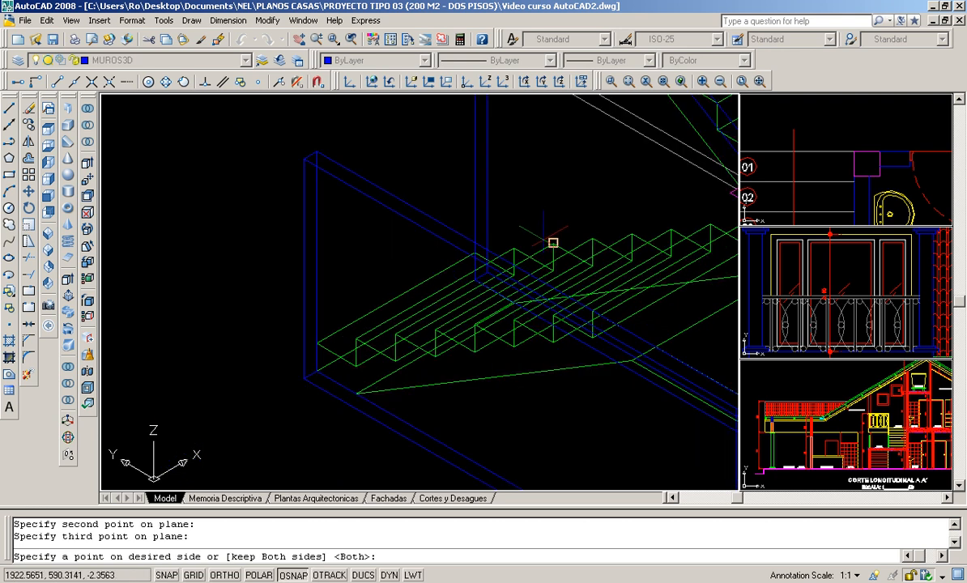
scroll(422, 247, down, 1)
middle_drag(463, 292, 377, 258)
scroll(381, 258, up, 3)
scroll(310, 274, down, 4)
scroll(308, 273, up, 3)
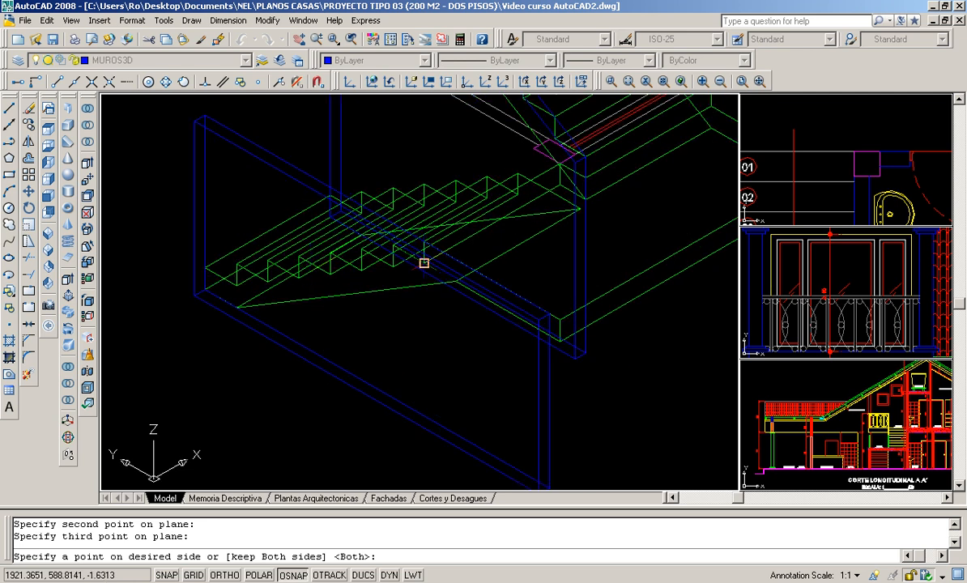
middle_drag(444, 403, 438, 374)
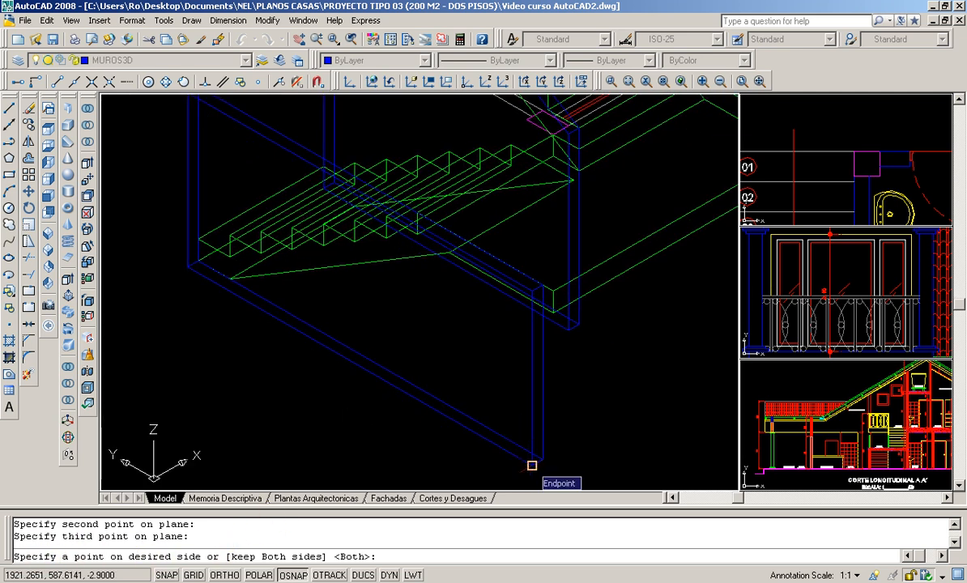
click(532, 465)
scroll(312, 249, down, 3)
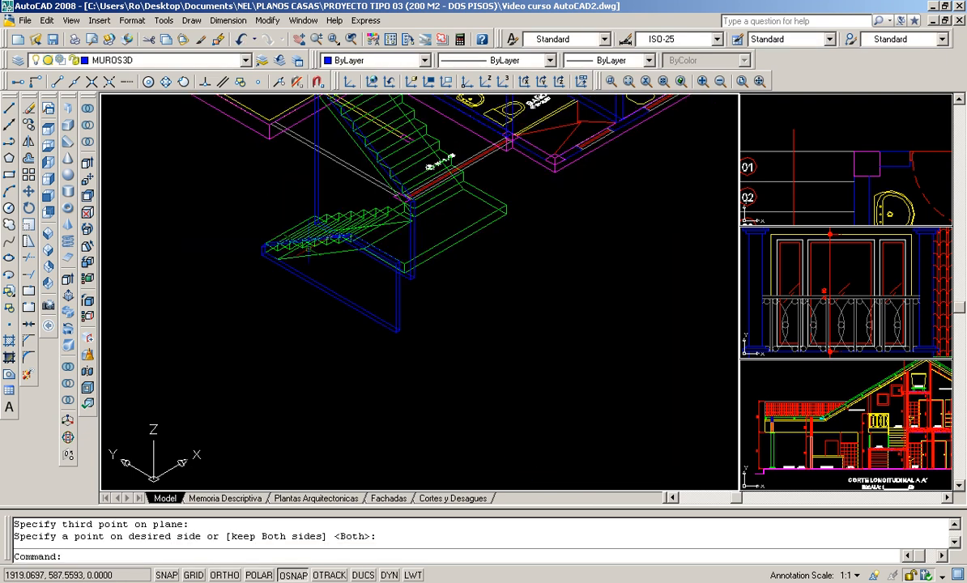
scroll(312, 249, up, 2)
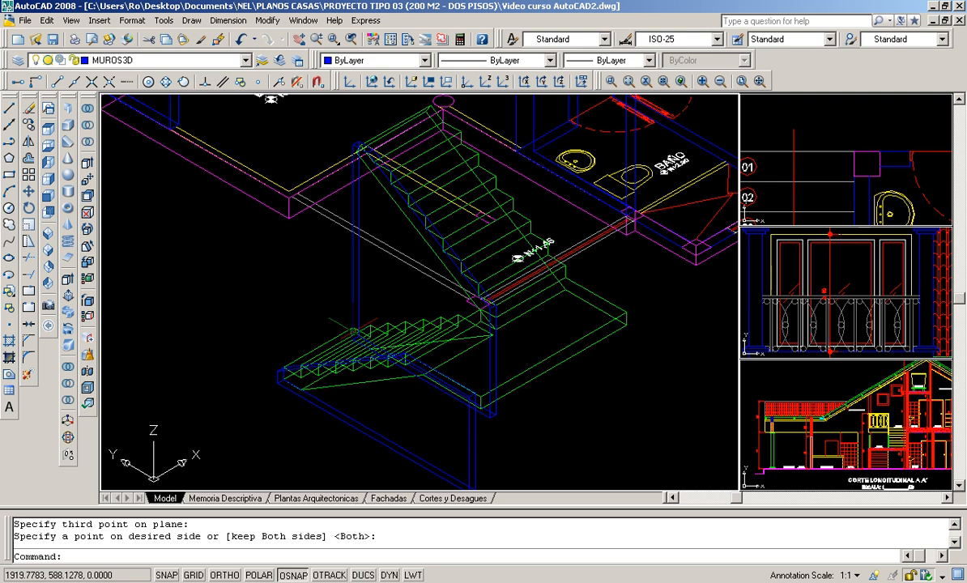
- Check the stair and its walls with hidden lines removed, and regenerate the wireframe view
text(h)
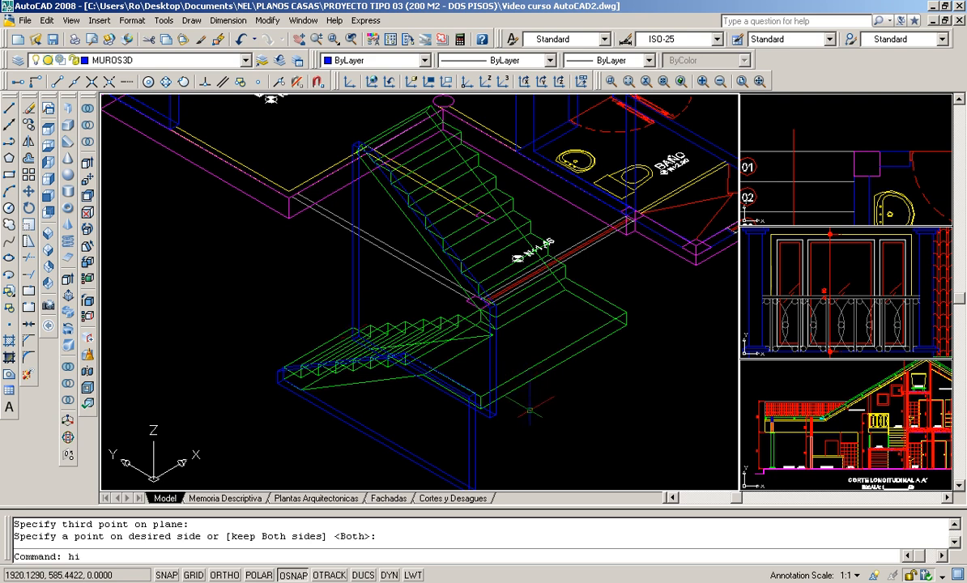
text(i)
key(Return)
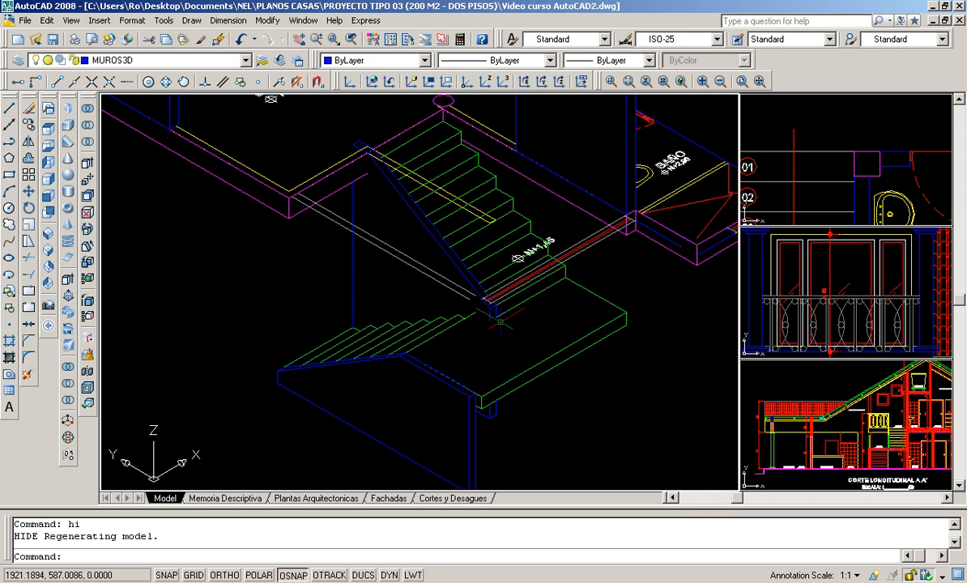
click(463, 255)
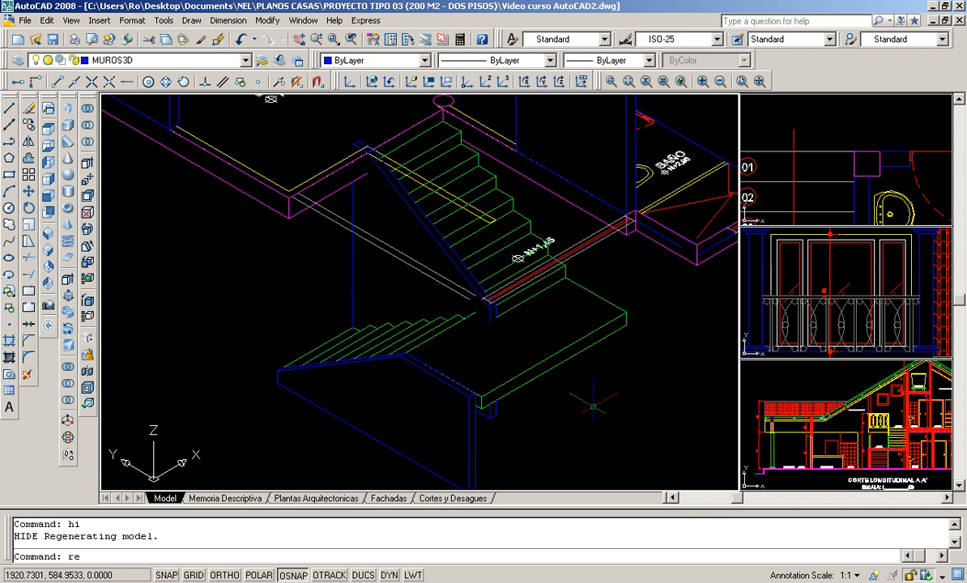
key(Return)
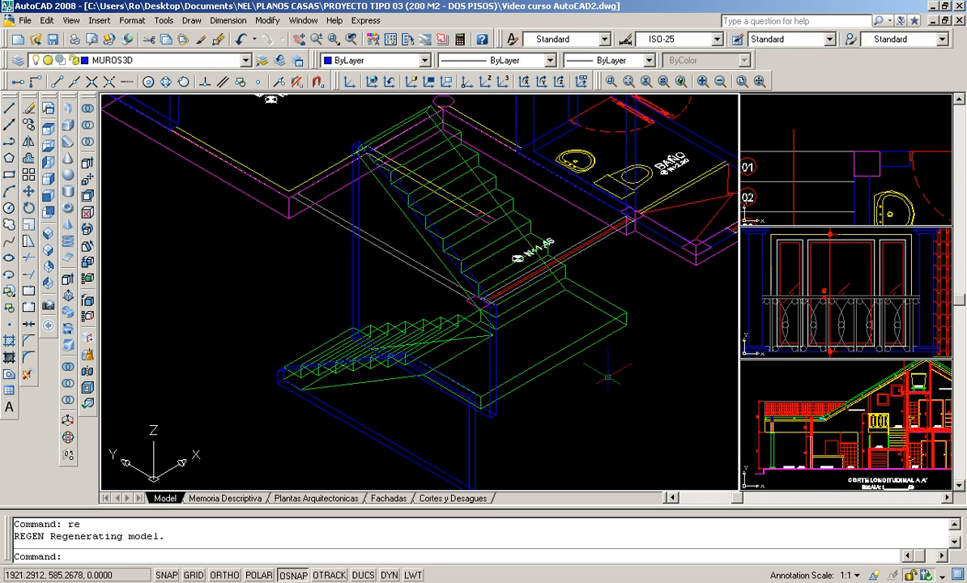
- Erase the yellow plan lines and small magenta outline crossing the middle of the upper flight
middle_drag(293, 235, 363, 310)
scroll(342, 268, up, 2)
scroll(342, 269, up, 3)
middle_drag(319, 267, 354, 315)
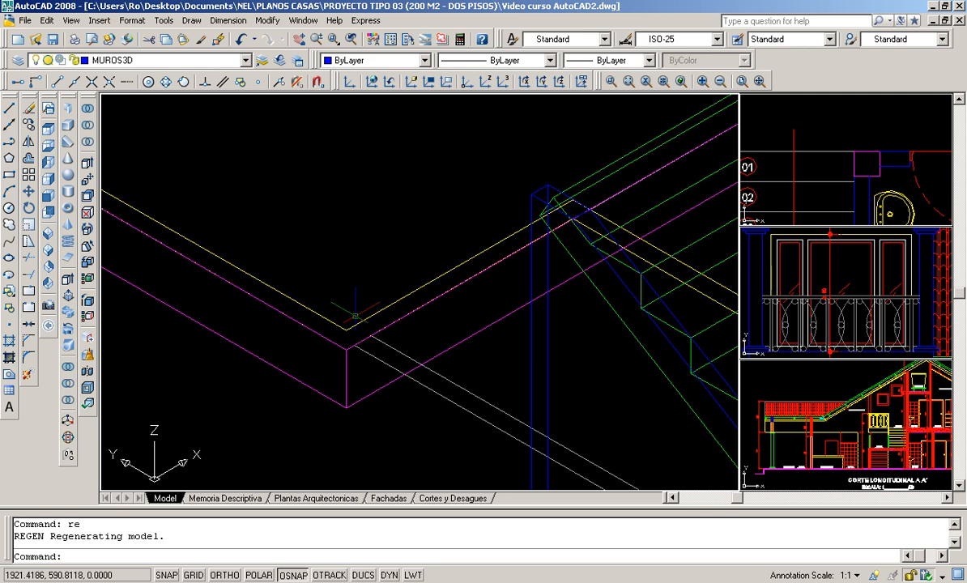
scroll(355, 316, down, 2)
scroll(399, 344, up, 1)
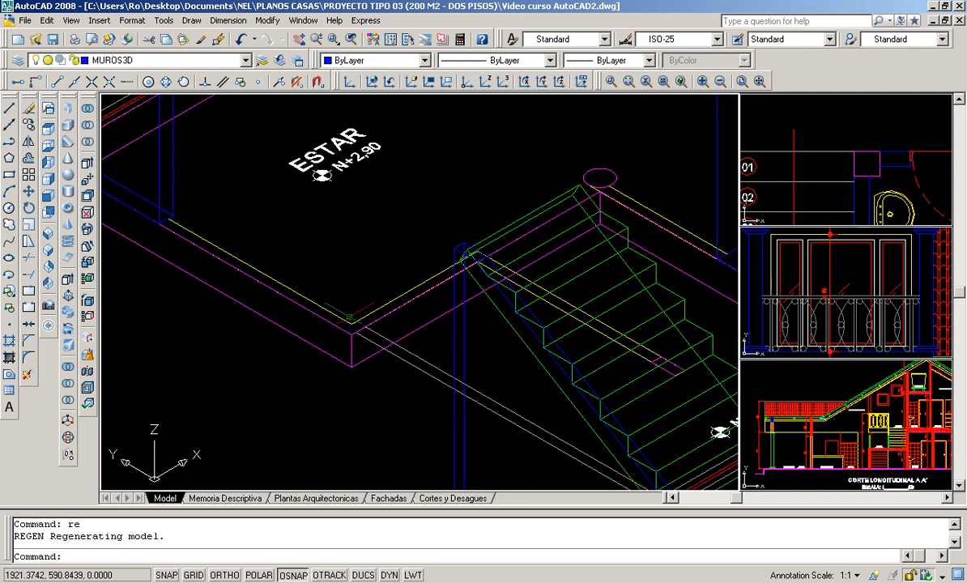
scroll(373, 340, up, 2)
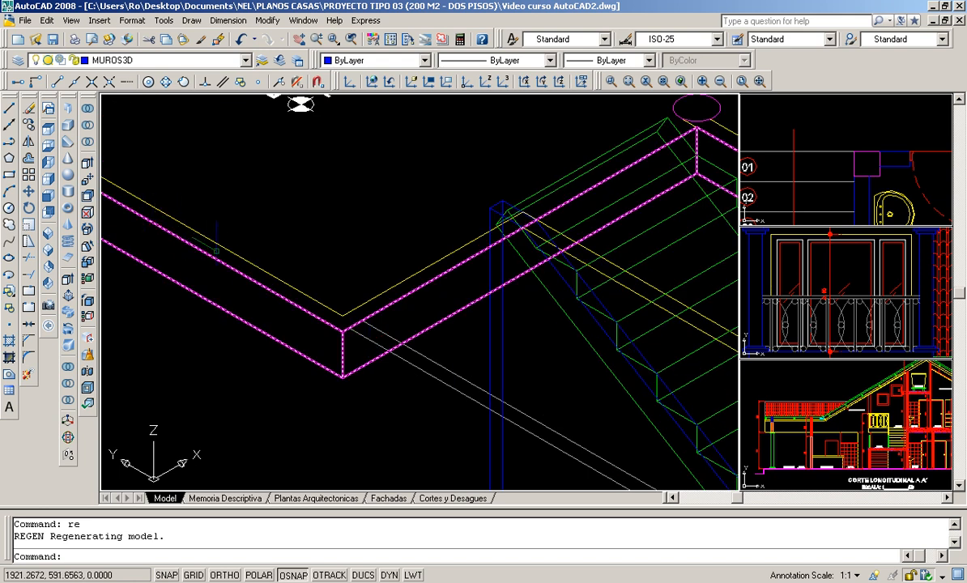
scroll(558, 243, down, 2)
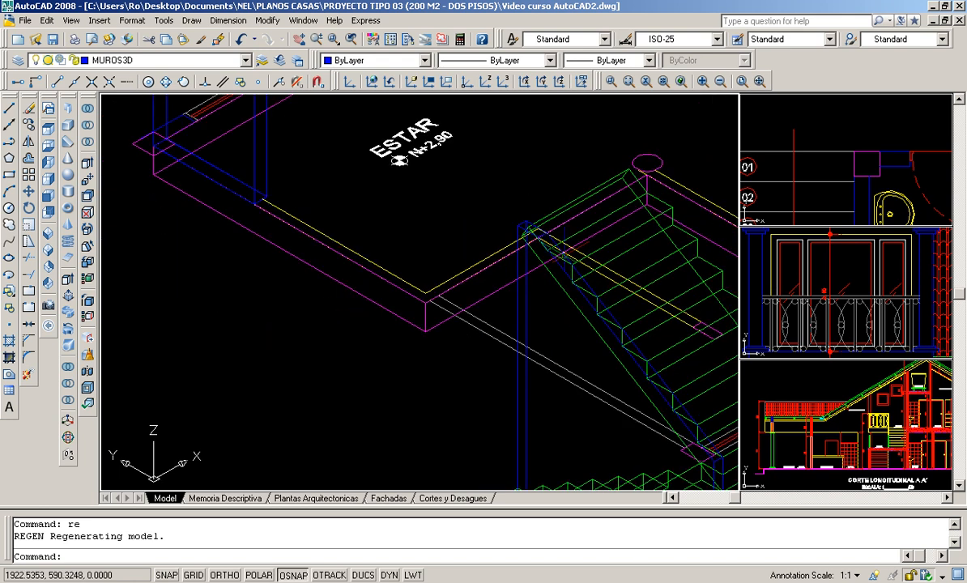
scroll(548, 315, up, 1)
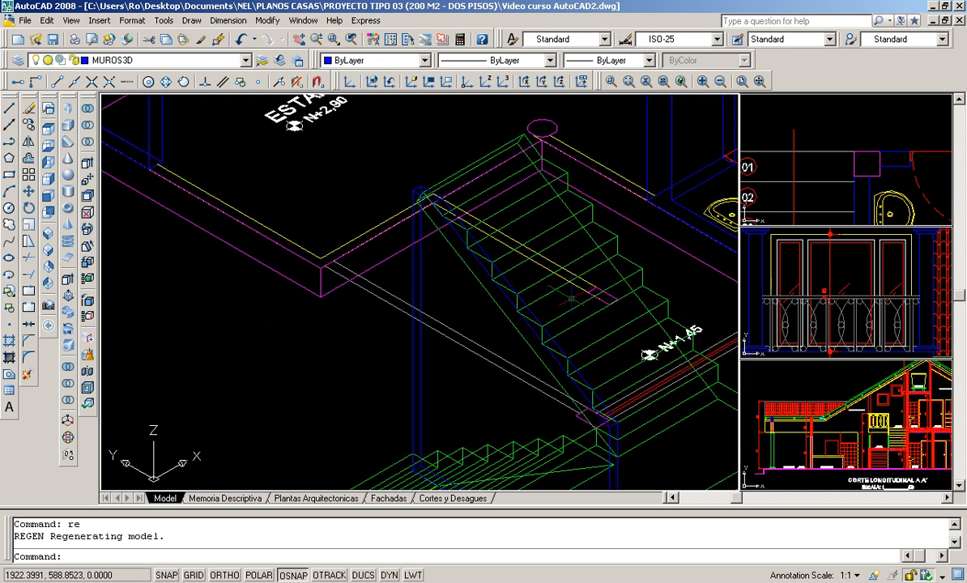
scroll(572, 299, up, 2)
click(613, 277)
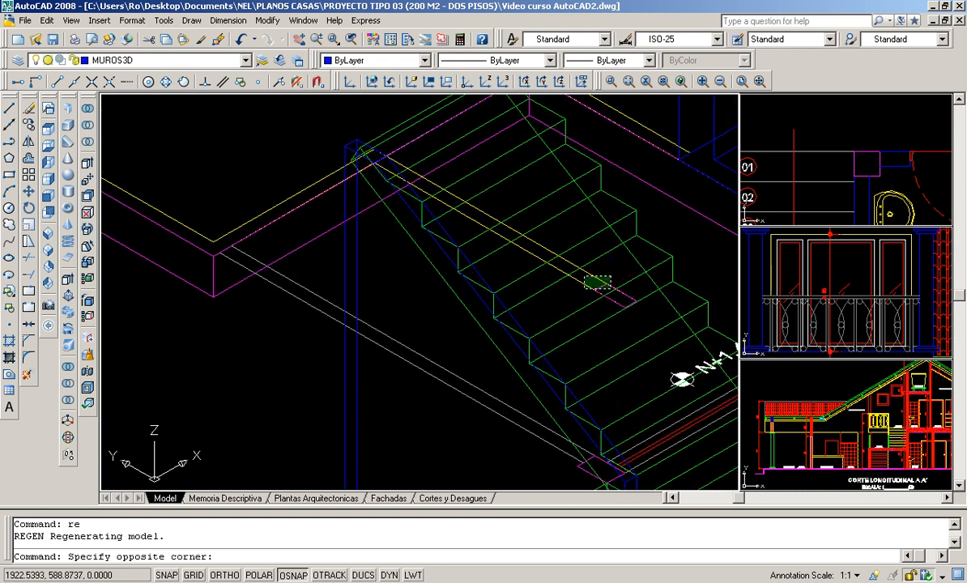
click(584, 289)
key(Delete)
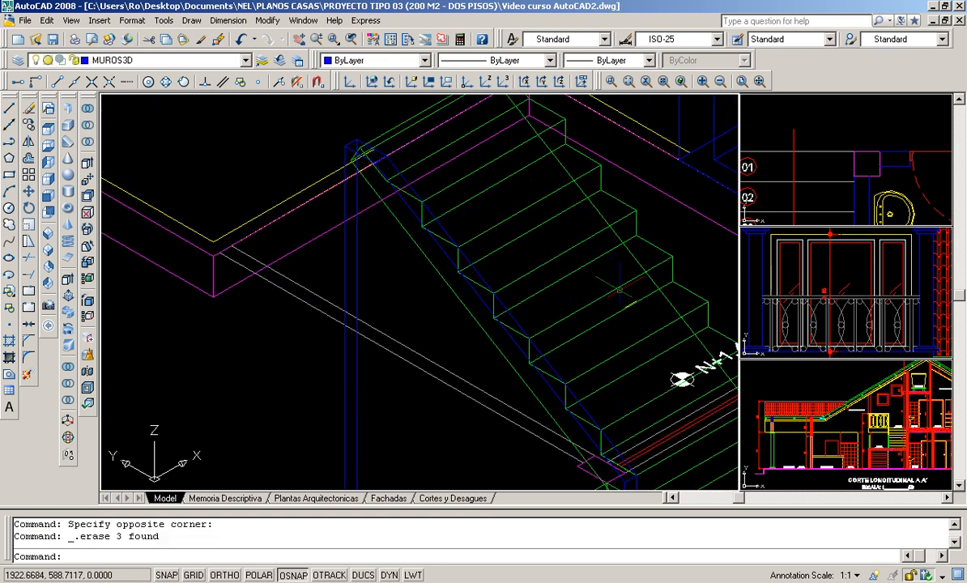
- Erase the red and white window plan lines running across the foot of the upper flight above the landing
scroll(345, 244, down, 2)
scroll(252, 215, down, 2)
middle_drag(252, 215, 350, 337)
scroll(339, 335, up, 3)
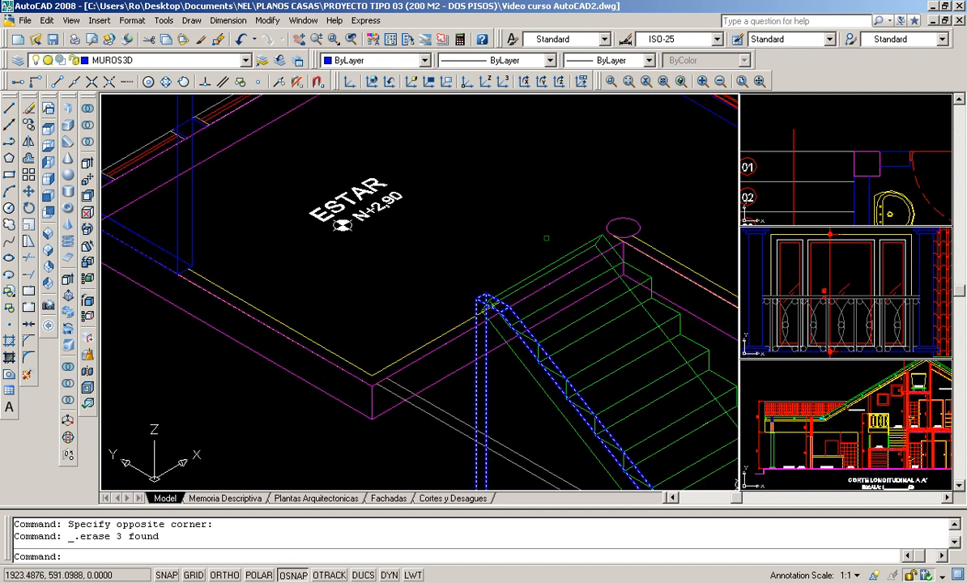
scroll(541, 238, down, 2)
middle_drag(438, 360, 413, 282)
middle_drag(672, 331, 585, 337)
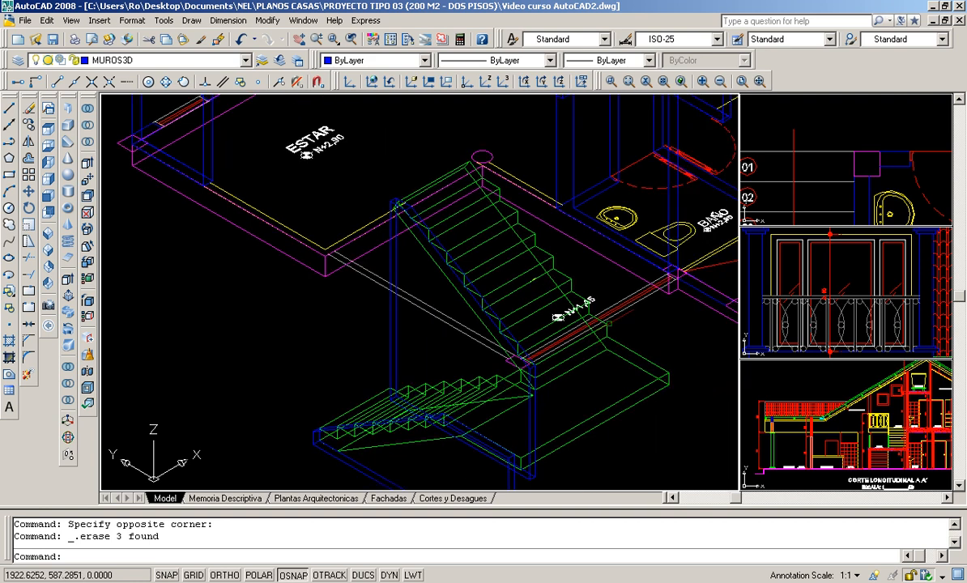
scroll(614, 321, up, 3)
click(653, 307)
click(616, 286)
key(Delete)
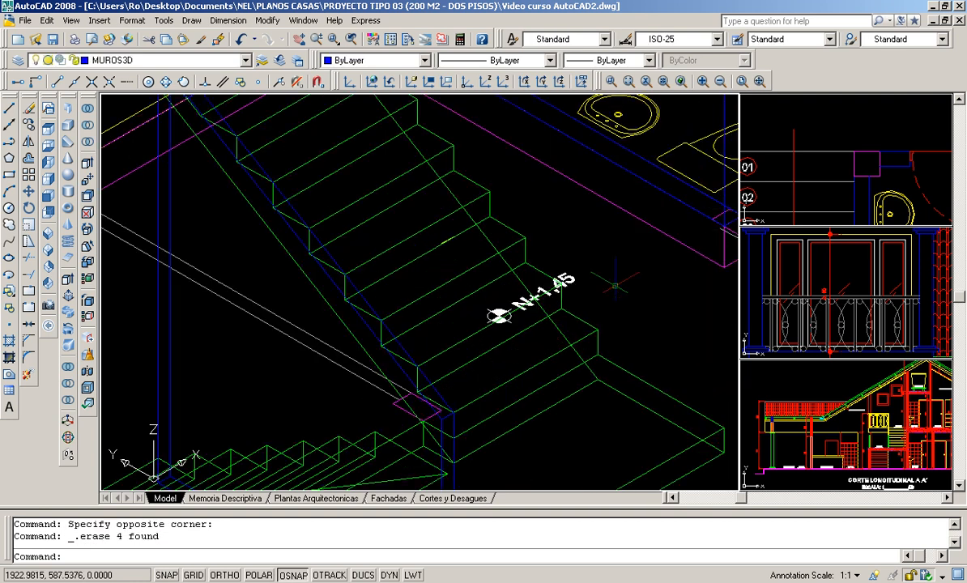
- Erase the two parallel white plan lines beside the stair and the magenta column outline at their end
click(311, 311)
click(277, 360)
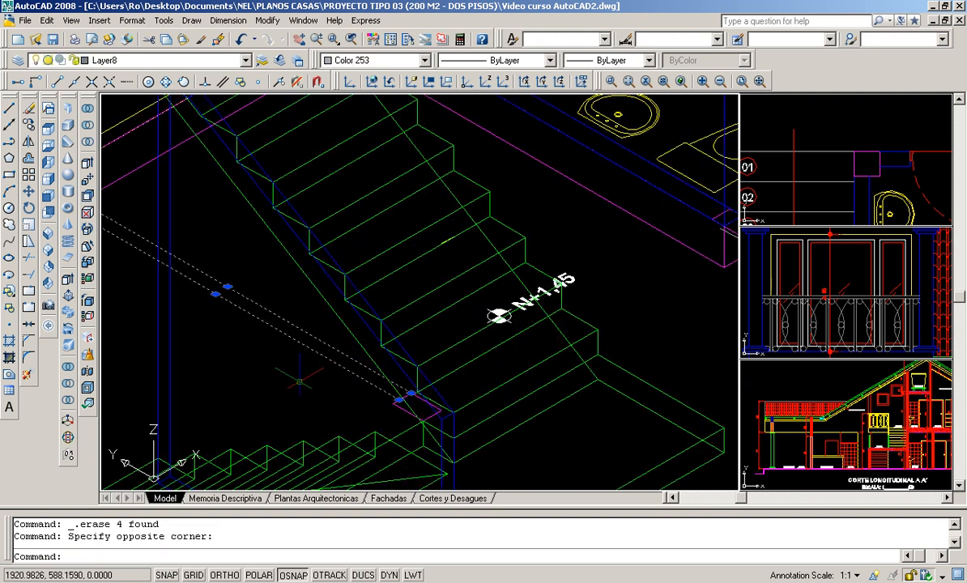
key(Delete)
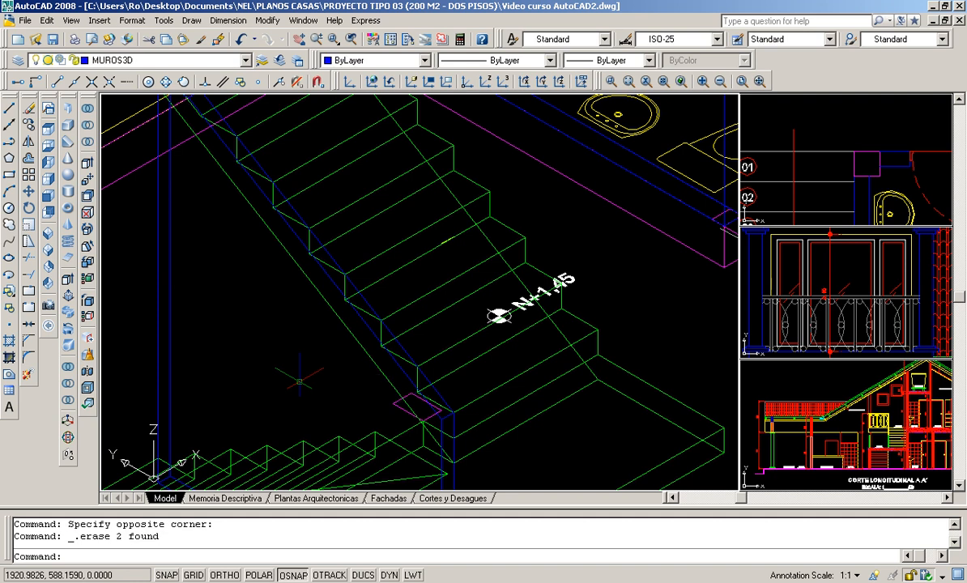
click(401, 408)
key(Delete)
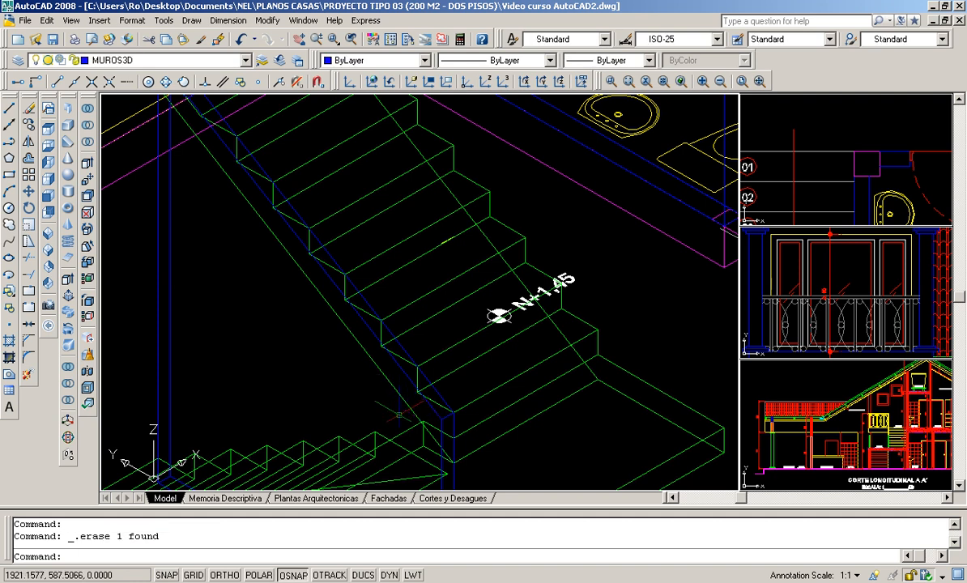
- Erase the N+1,45 level text and its level symbol on the upper flight
scroll(399, 414, down, 5)
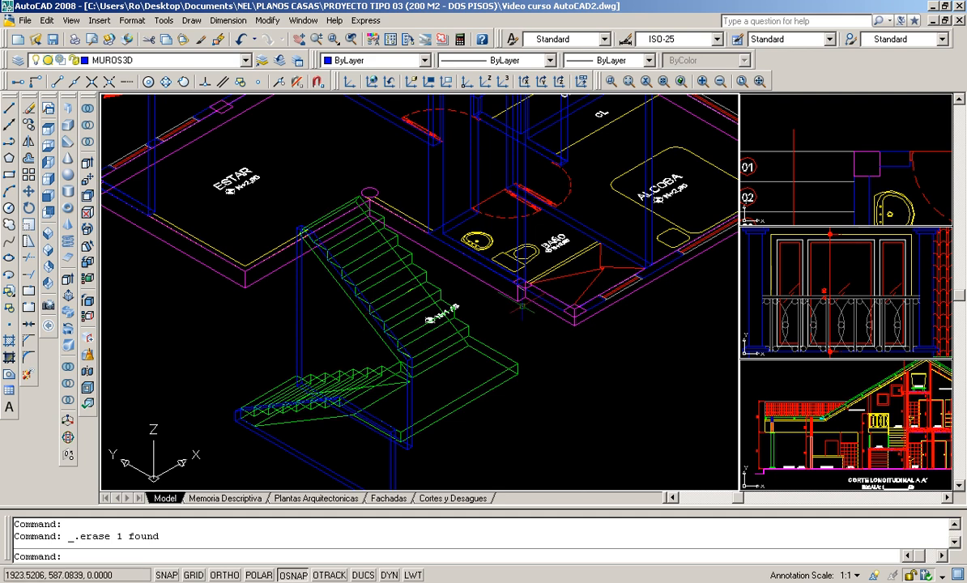
scroll(461, 300, up, 2)
scroll(462, 300, up, 2)
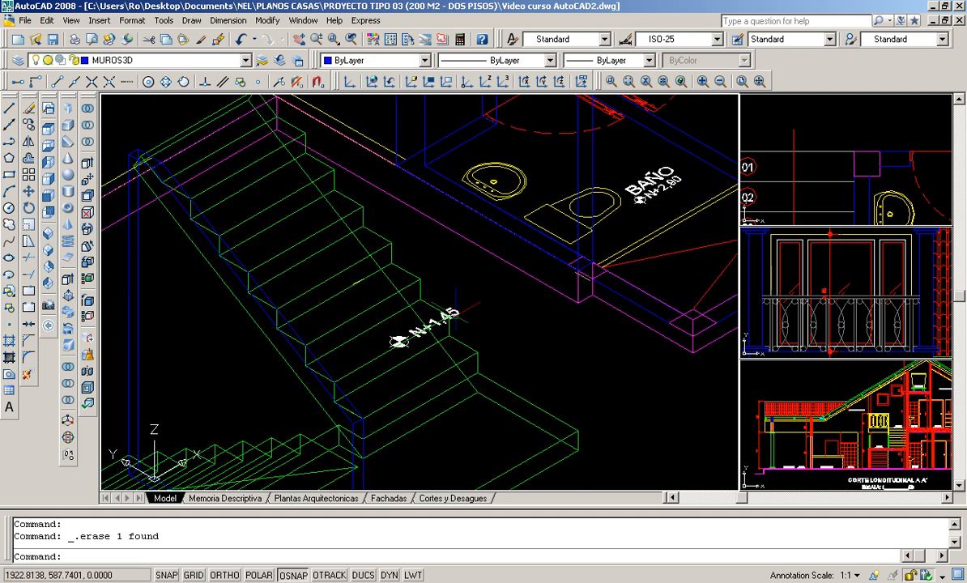
click(433, 323)
key(Delete)
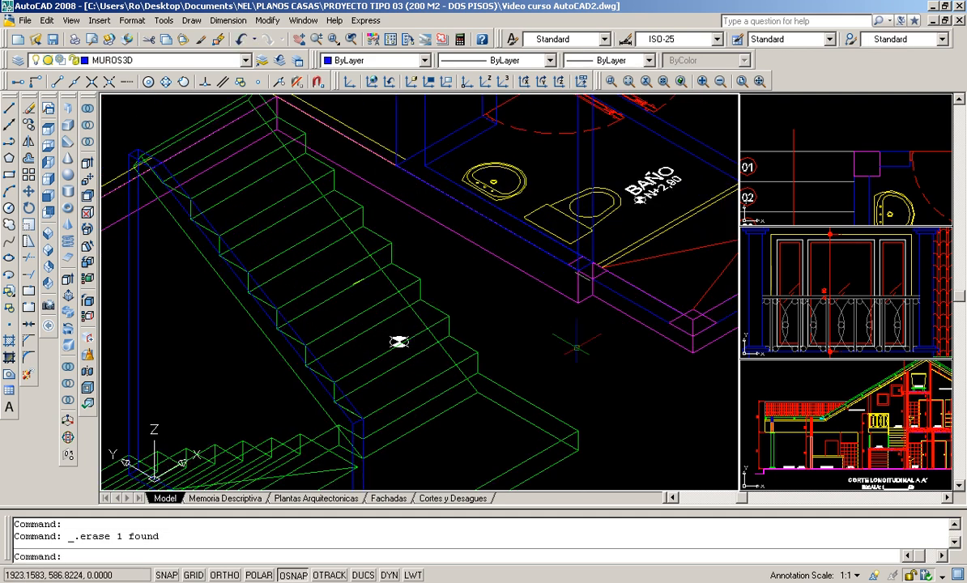
click(360, 308)
click(400, 341)
key(Delete)
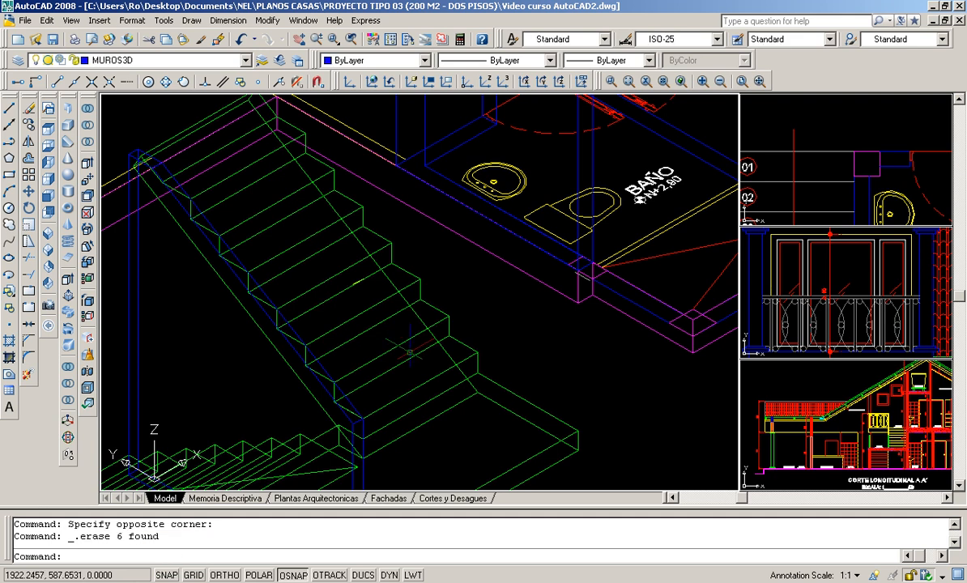
- Erase the short yellow line left on a step of the upper flight
scroll(399, 341, up, 2)
scroll(330, 288, up, 2)
click(378, 258)
click(446, 309)
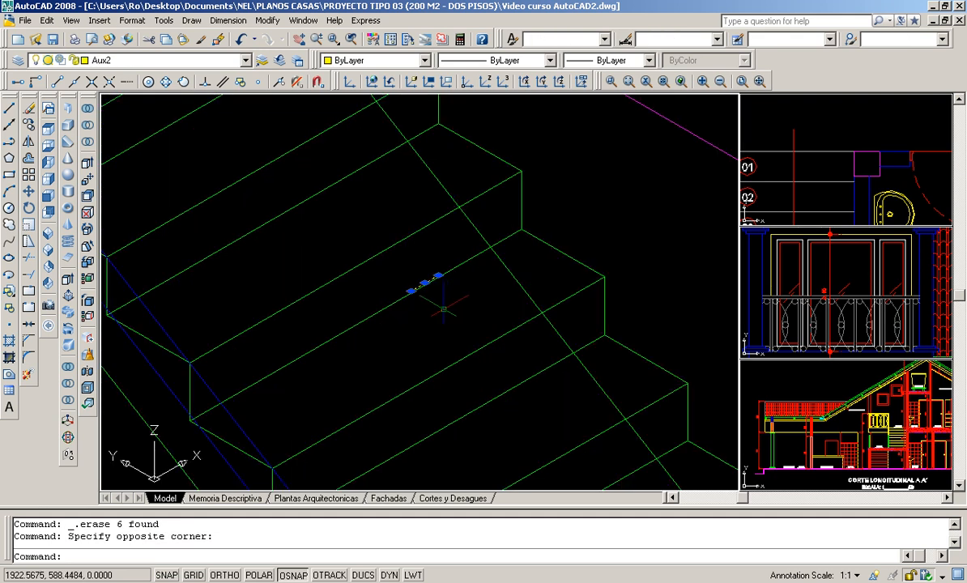
key(Delete)
- Draw a short line from the ESTAR slab's top outer corner to the corner of the yellow inner line
scroll(444, 307, down, 3)
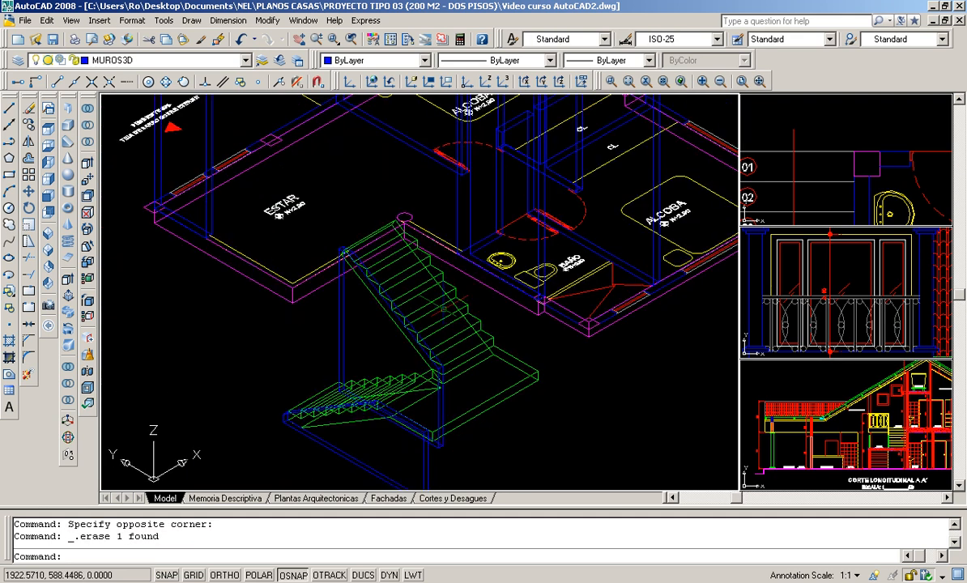
scroll(306, 275, up, 3)
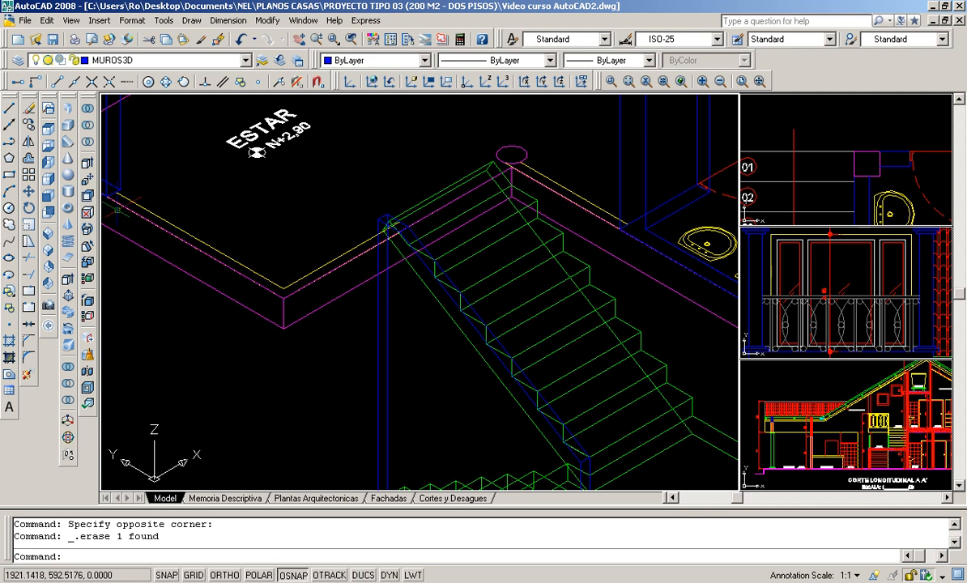
scroll(113, 194, up, 2)
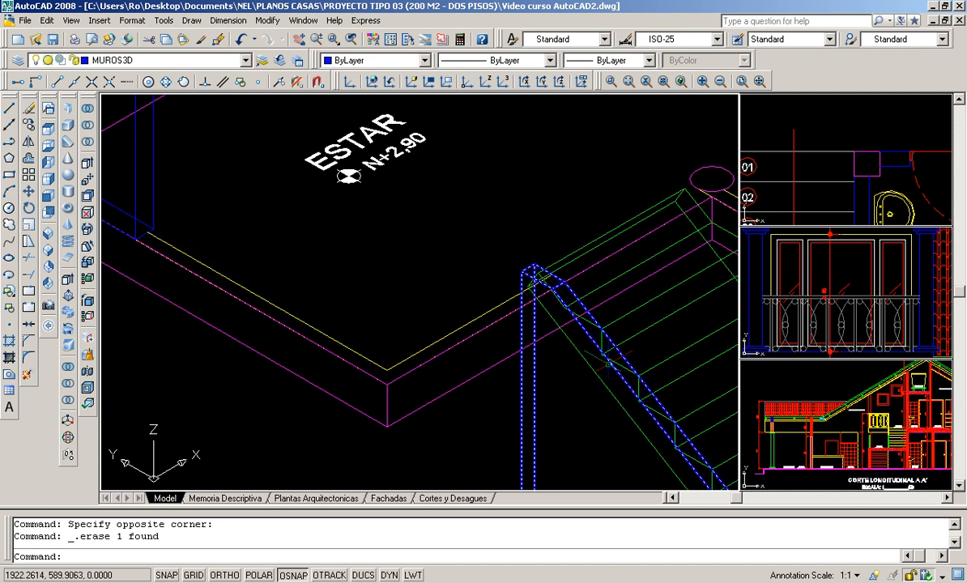
scroll(567, 417, down, 3)
middle_drag(552, 397, 459, 174)
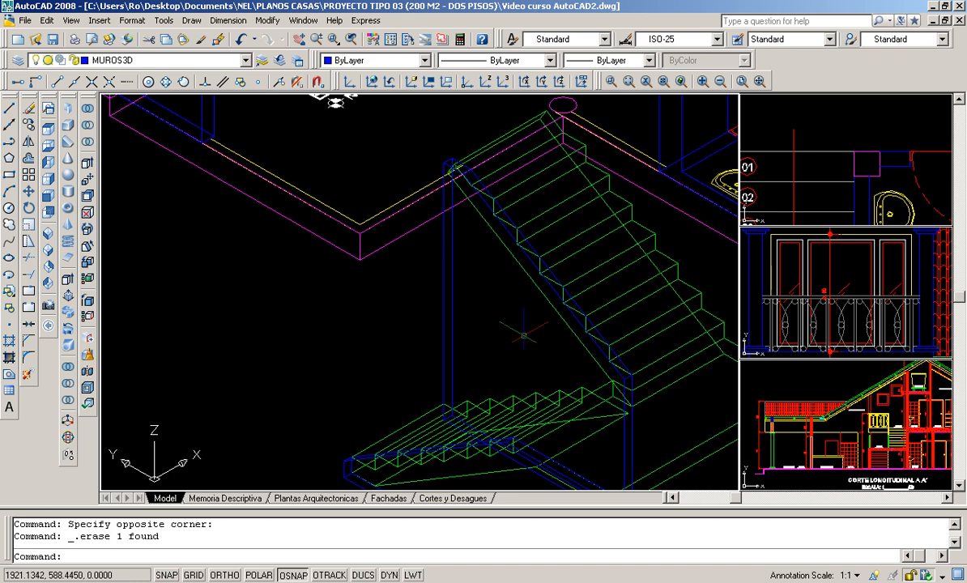
scroll(352, 156, up, 5)
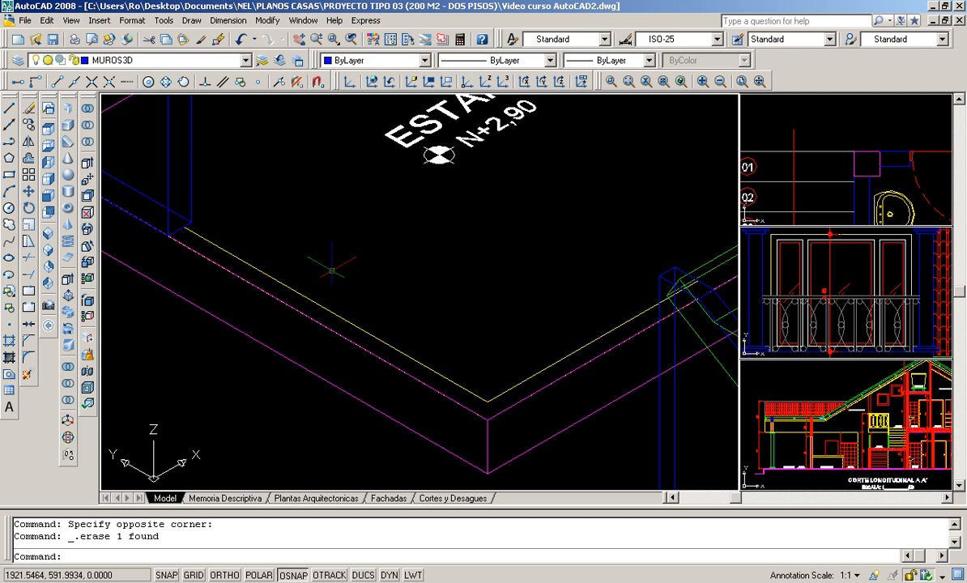
click(430, 383)
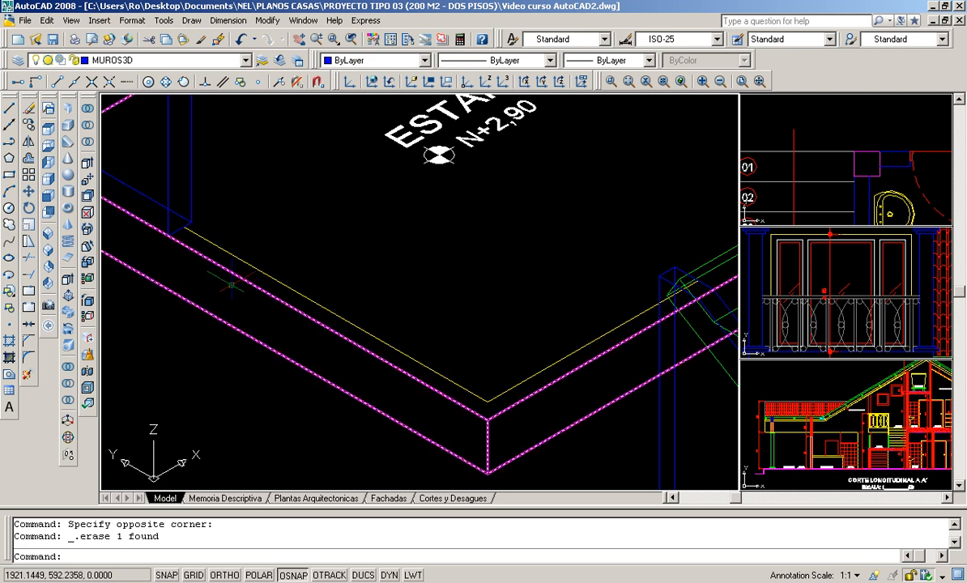
click(9, 114)
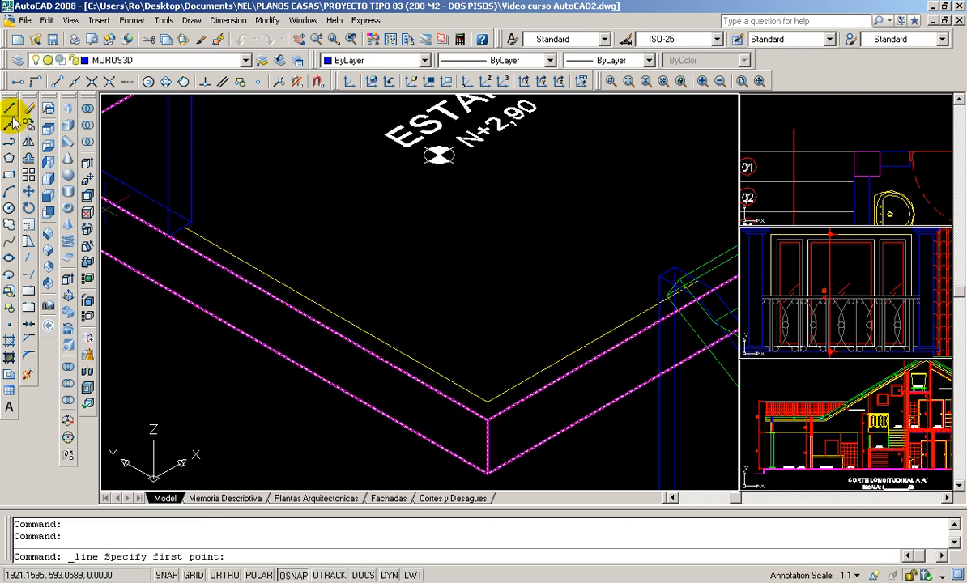
click(487, 421)
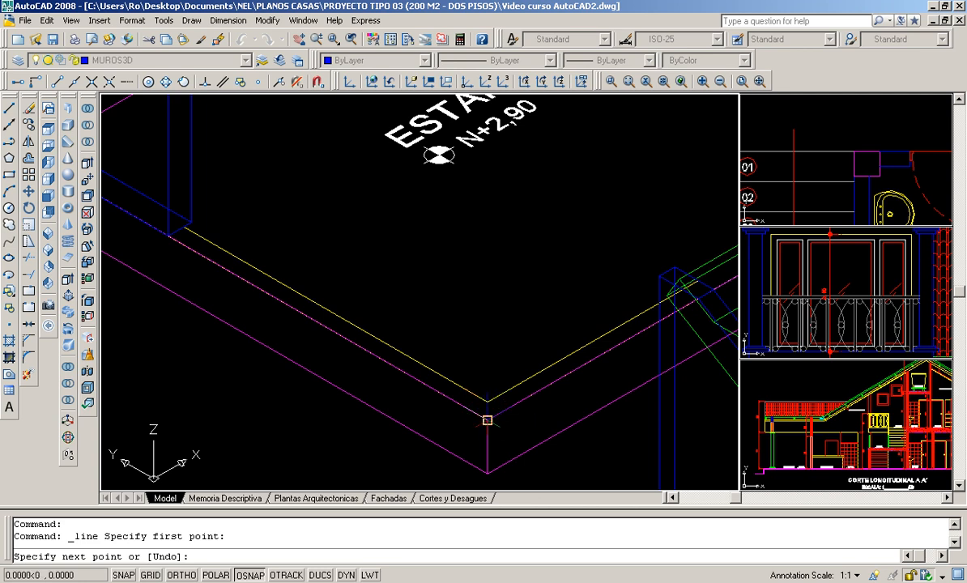
scroll(487, 421, up, 3)
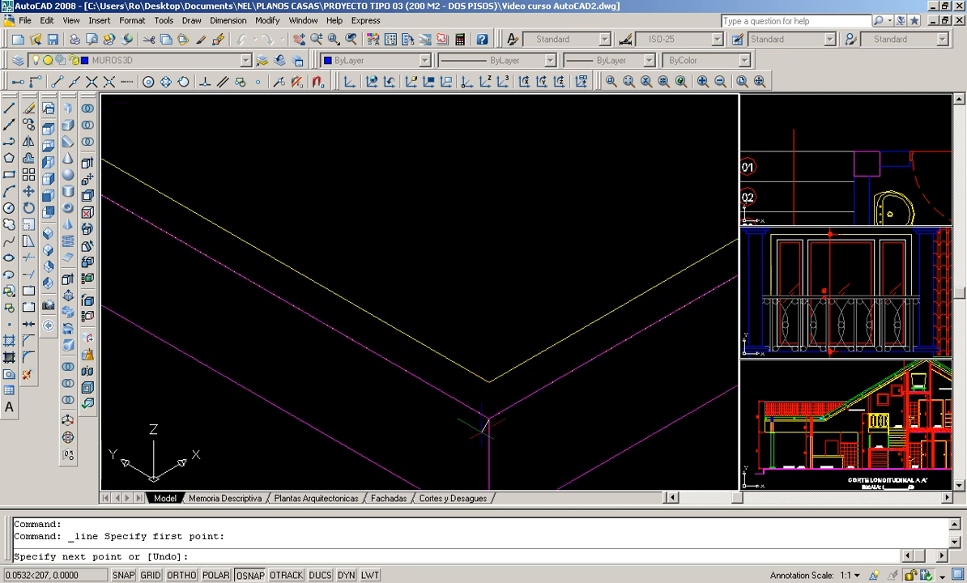
click(489, 381)
key(Return)
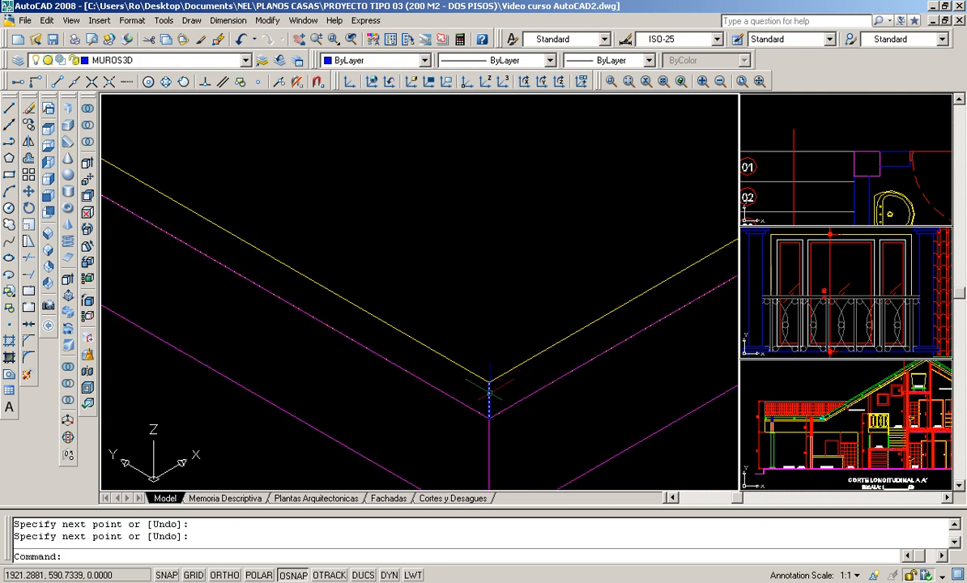
- Draw a short closing line from the slab's top edge to the yellow line's end at the head of the stair
scroll(452, 330, down, 3)
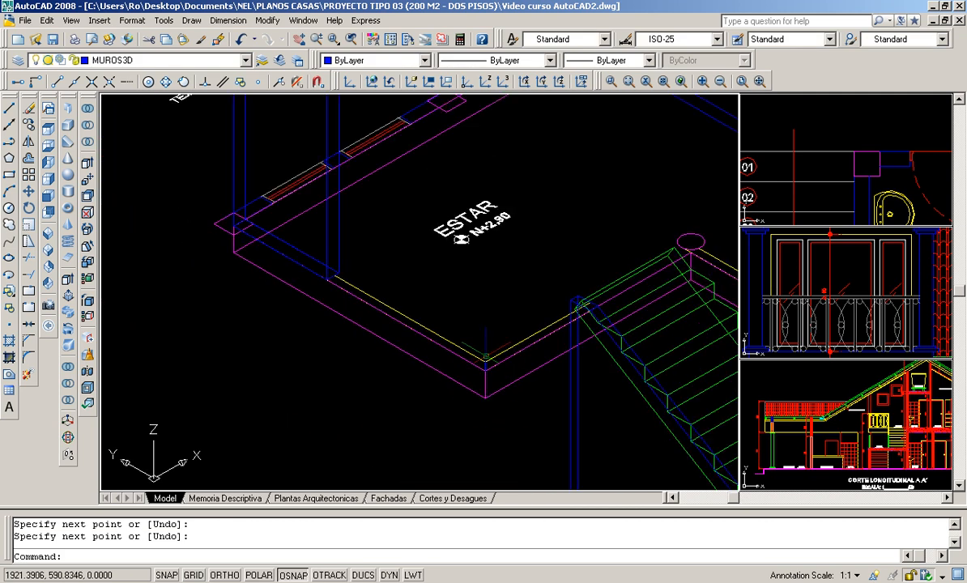
scroll(622, 298, up, 3)
scroll(621, 298, up, 2)
scroll(588, 307, up, 5)
key(Return)
click(453, 389)
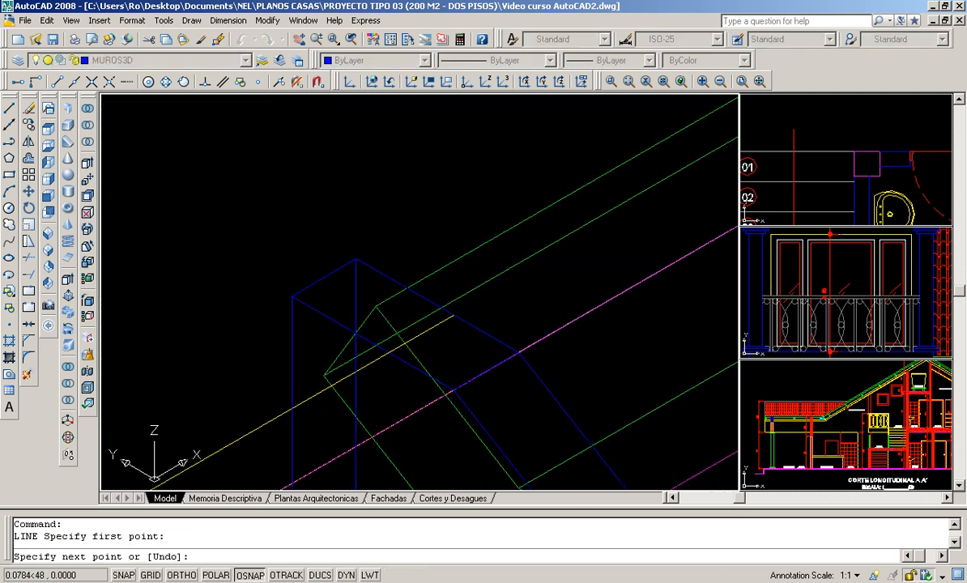
click(453, 315)
key(Return)
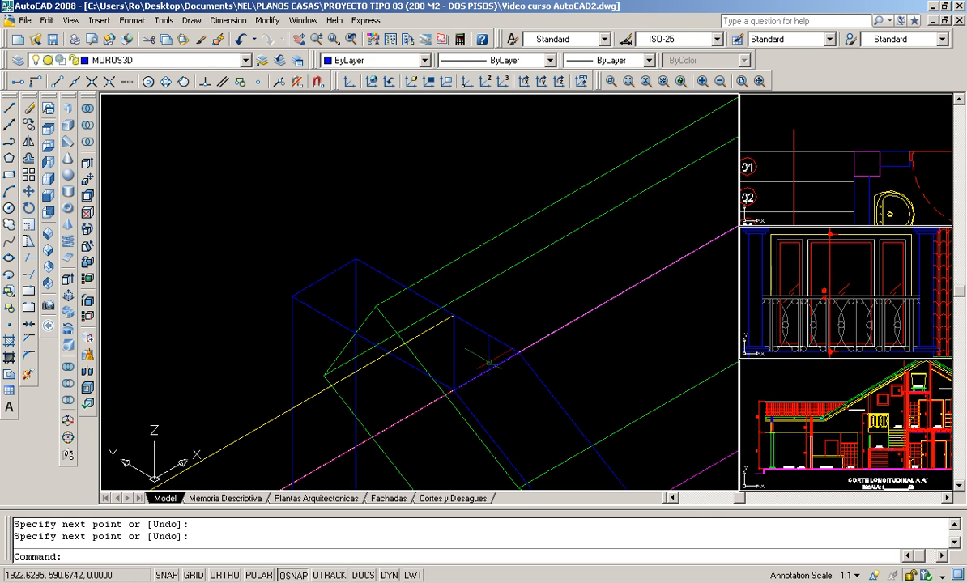
- Draw a short line from the base corner of the wall at the ESTAR slab's far end to the yellow line's endpoint
scroll(492, 368, down, 4)
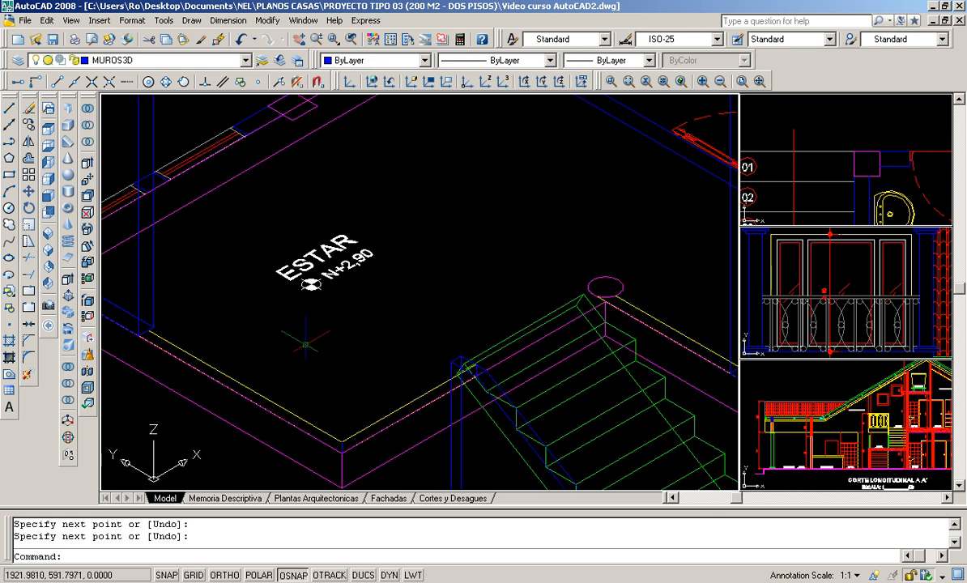
scroll(300, 430, up, 2)
middle_drag(331, 387, 448, 425)
scroll(190, 331, up, 5)
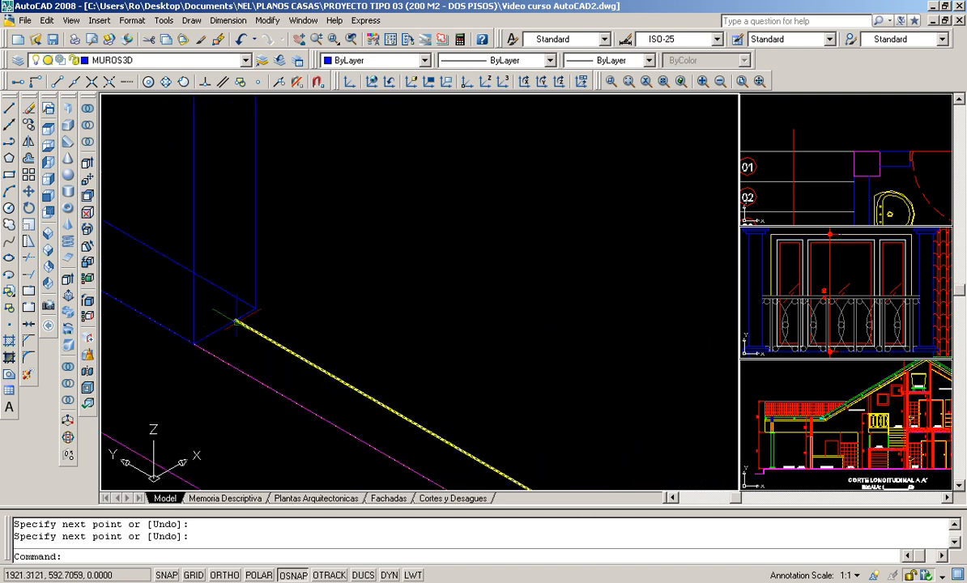
click(9, 108)
click(193, 343)
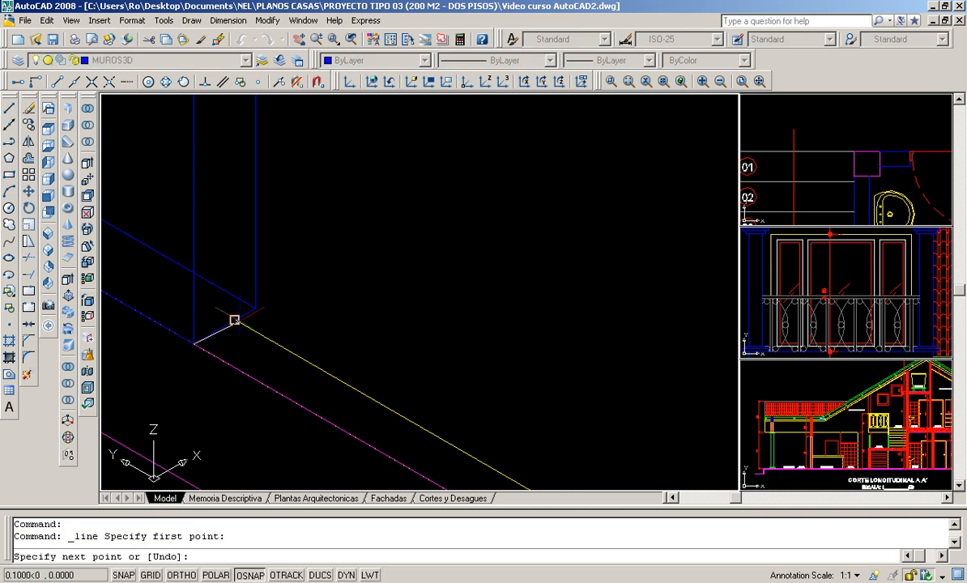
click(235, 320)
key(Return)
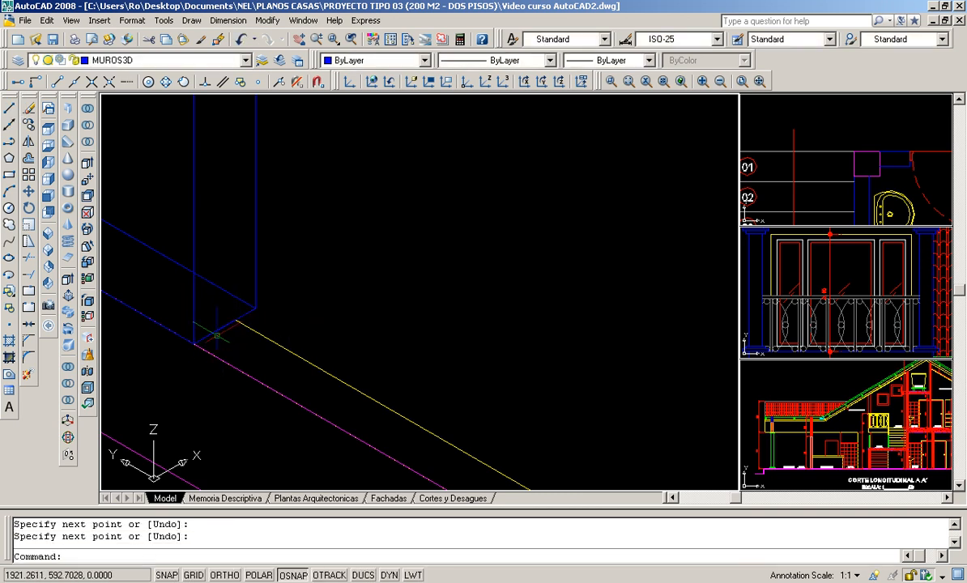
click(213, 330)
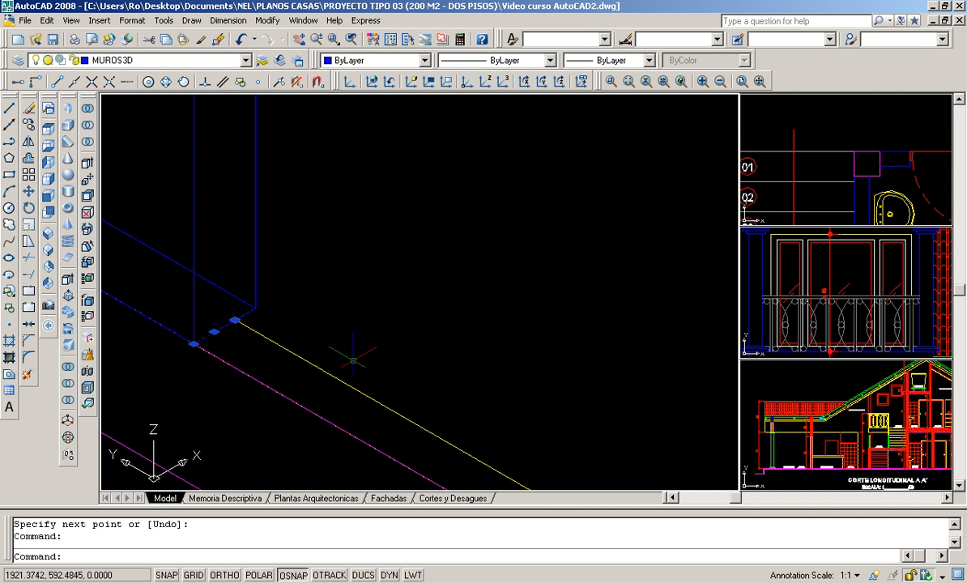
key(Escape)
- Start a 3D polyline at the midpoint of the short line joining the slab edge to the yellow line beside the wall
scroll(373, 307, down, 7)
scroll(454, 364, up, 2)
middle_drag(460, 361, 260, 361)
scroll(277, 339, down, 1)
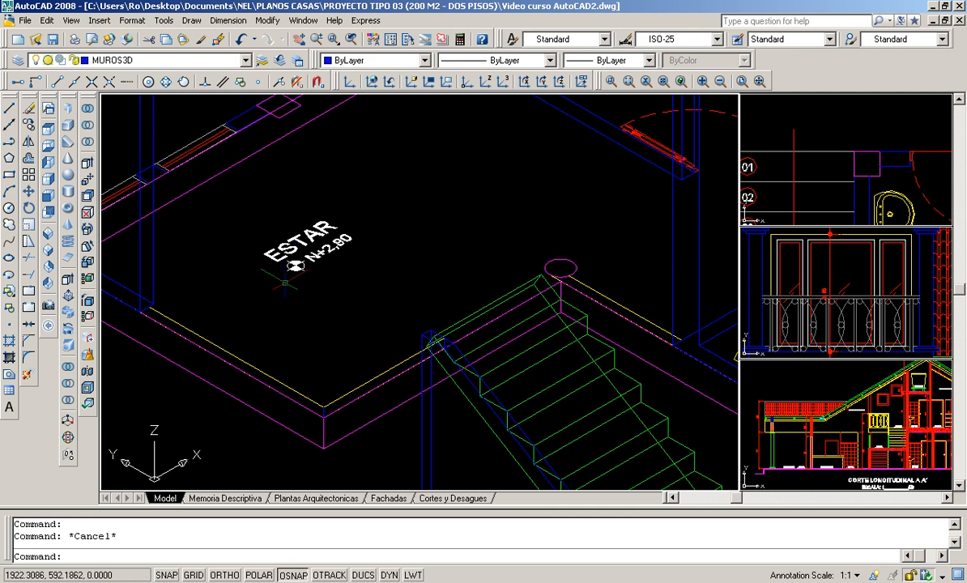
scroll(285, 282, up, 3)
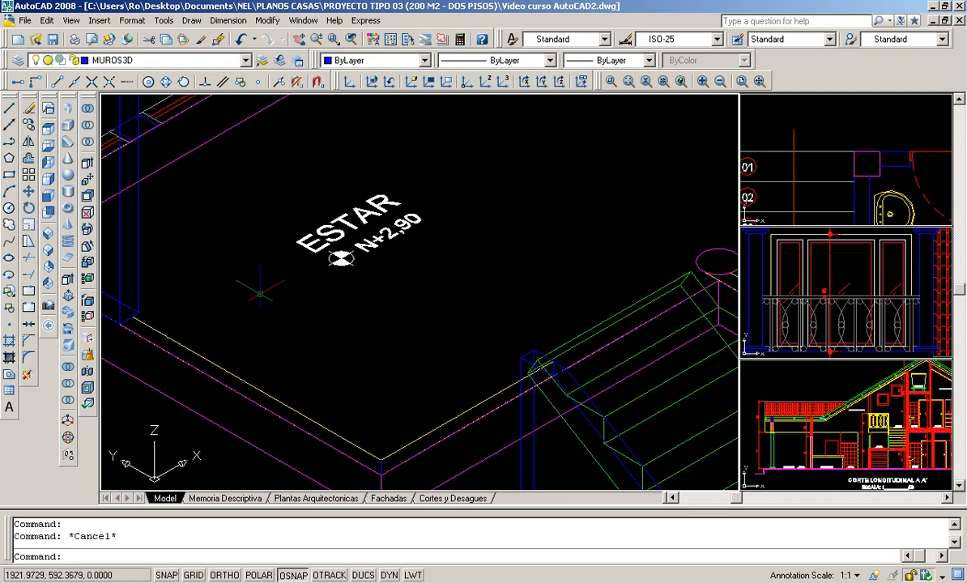
click(192, 20)
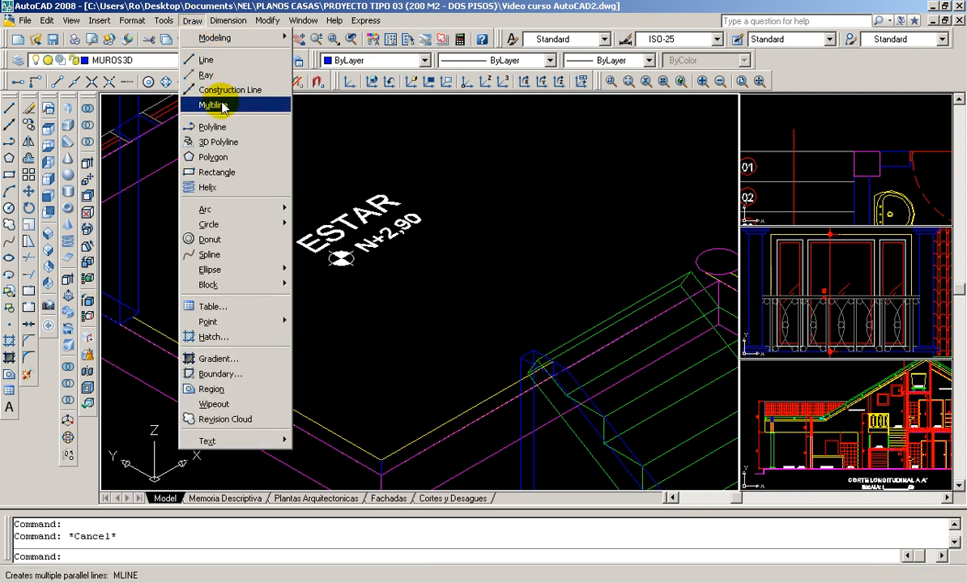
click(211, 144)
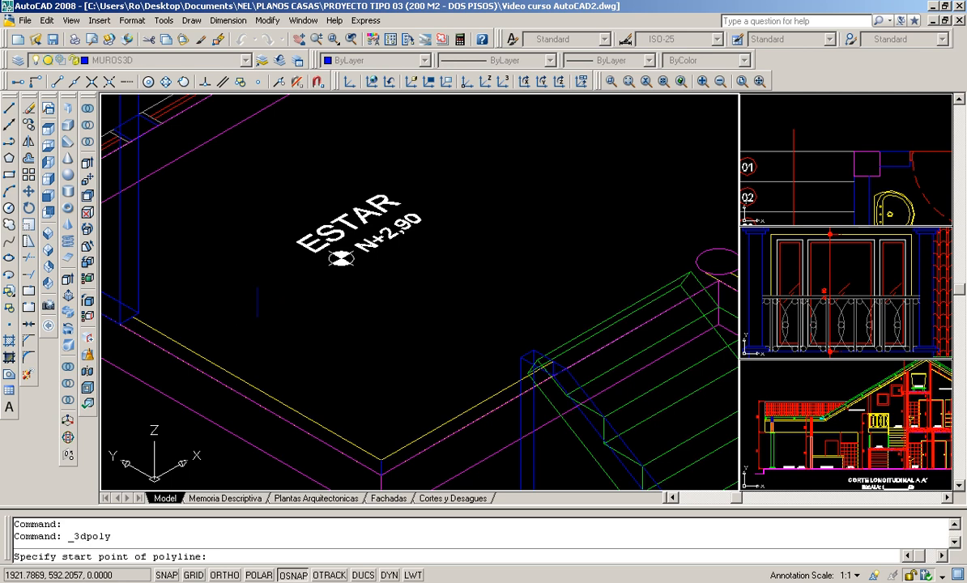
scroll(134, 348, up, 2)
scroll(118, 284, up, 2)
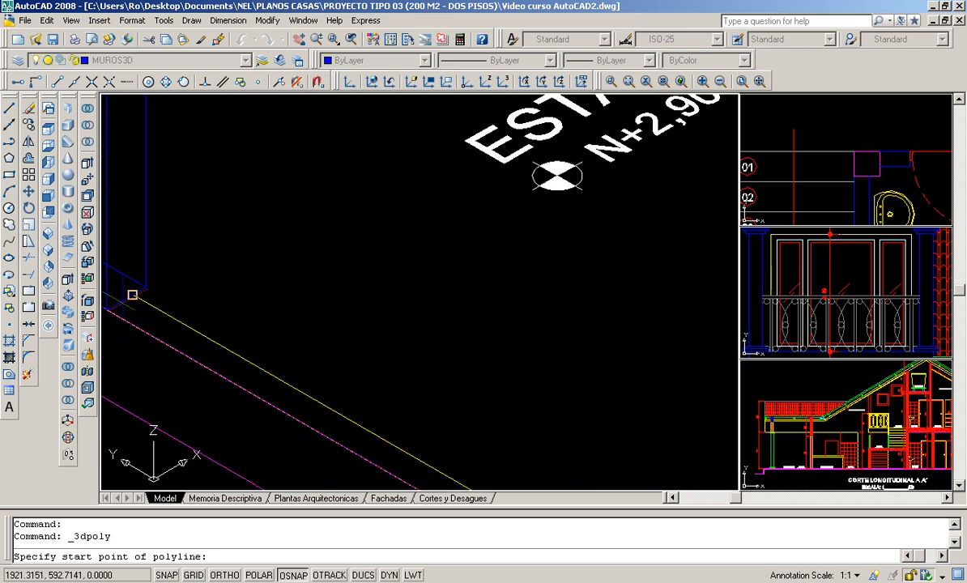
click(75, 80)
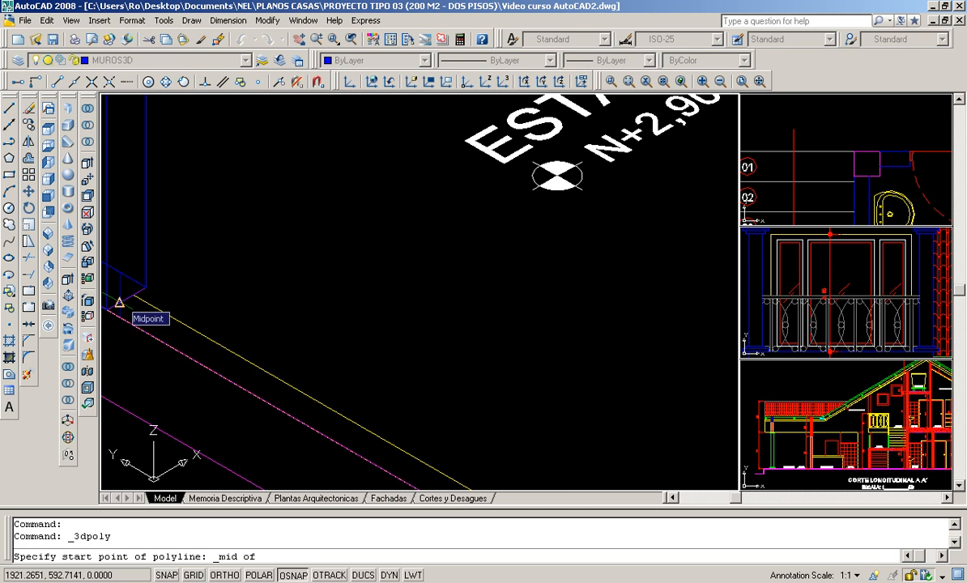
scroll(119, 302, up, 1)
click(119, 304)
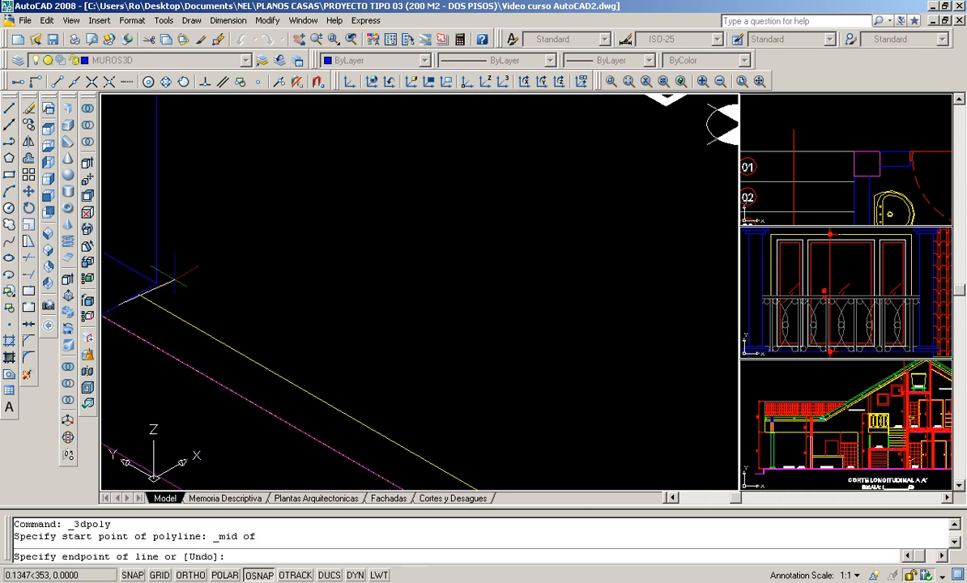
- Continue the 3D polyline through the midpoints of the slab's corner line and the closing line at the head of the stair
scroll(119, 305, down, 1)
scroll(442, 446, up, 1)
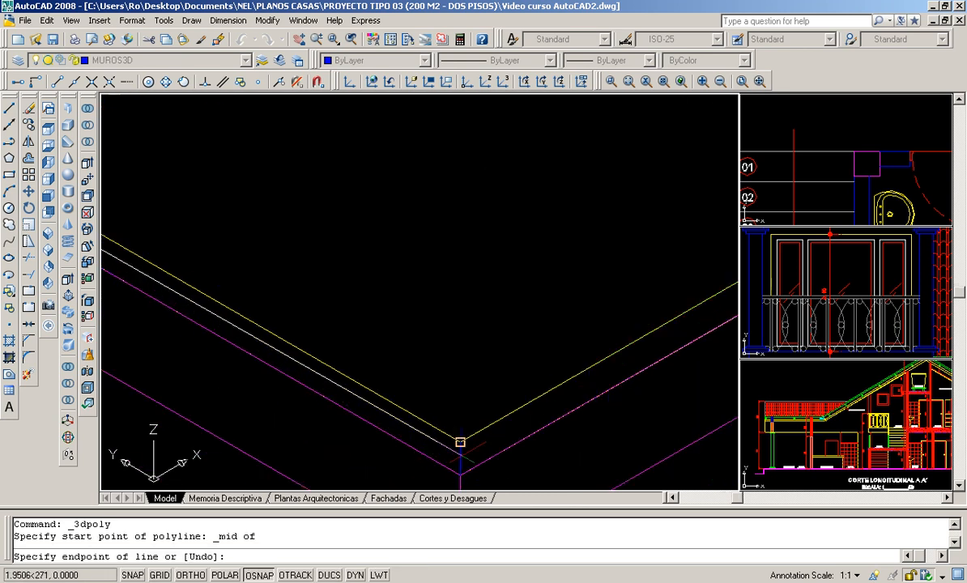
click(73, 81)
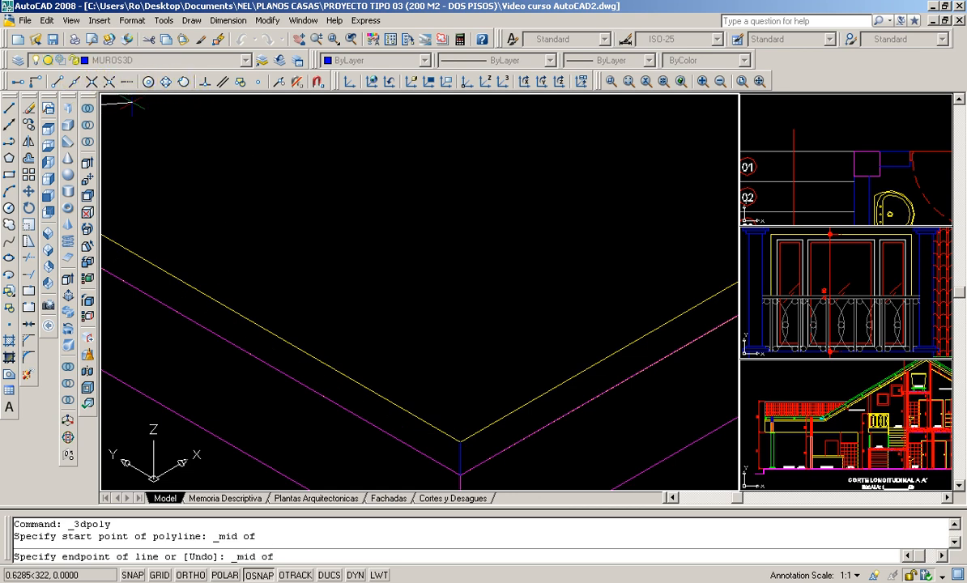
click(457, 454)
scroll(427, 441, down, 2)
scroll(575, 400, up, 5)
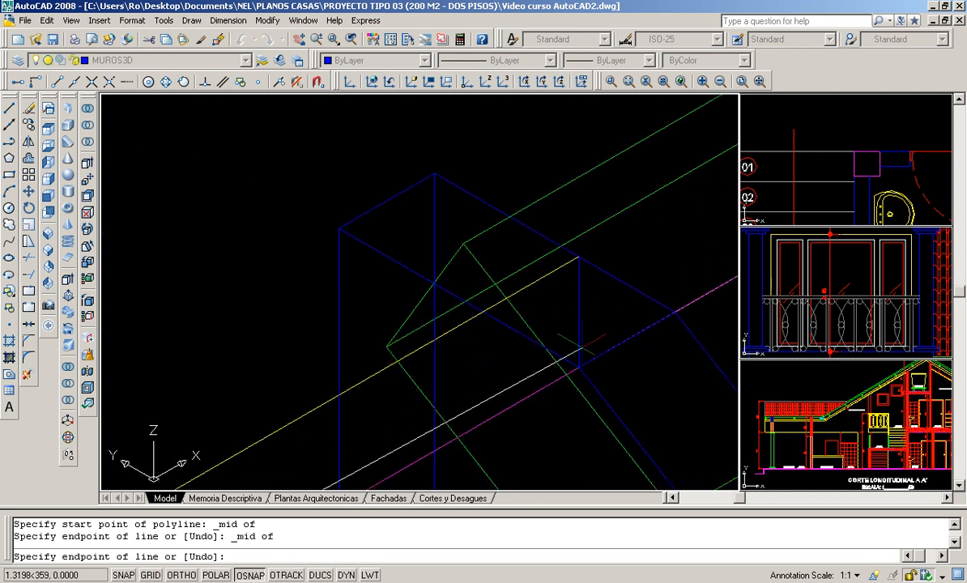
click(75, 84)
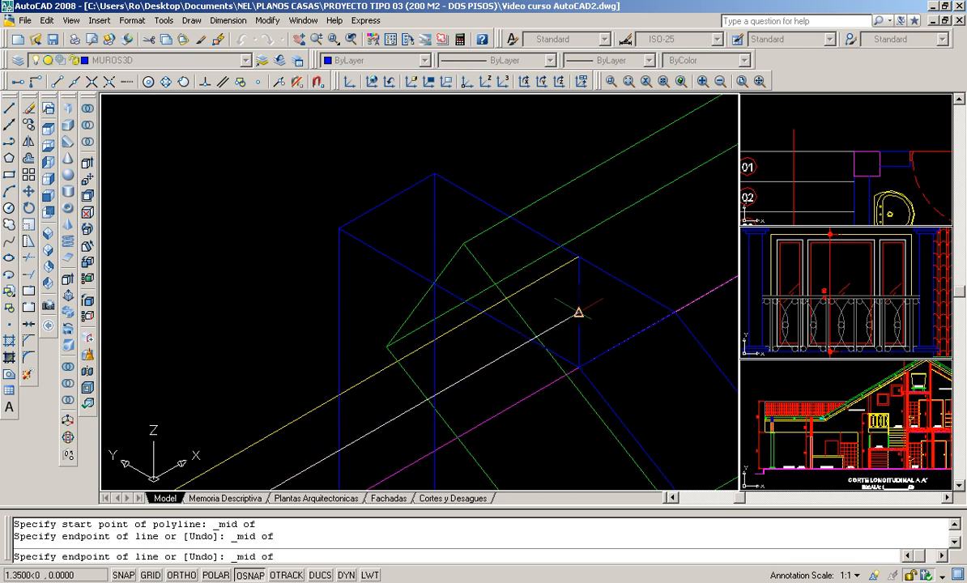
click(579, 312)
- Add a 3D polyline segment perpendicular to the upper end edge of the stair wall
scroll(577, 325, down, 2)
scroll(579, 279, up, 4)
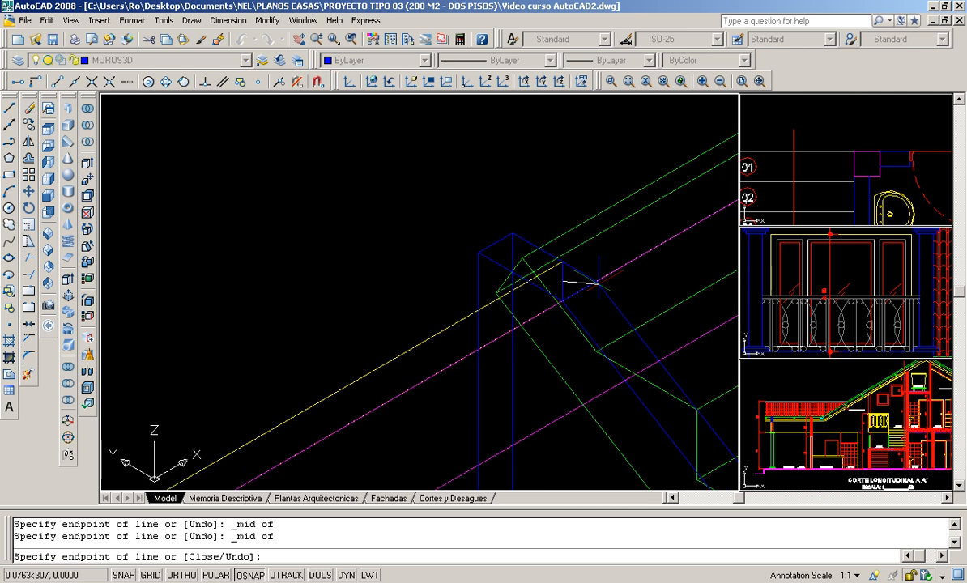
click(203, 82)
scroll(595, 284, up, 3)
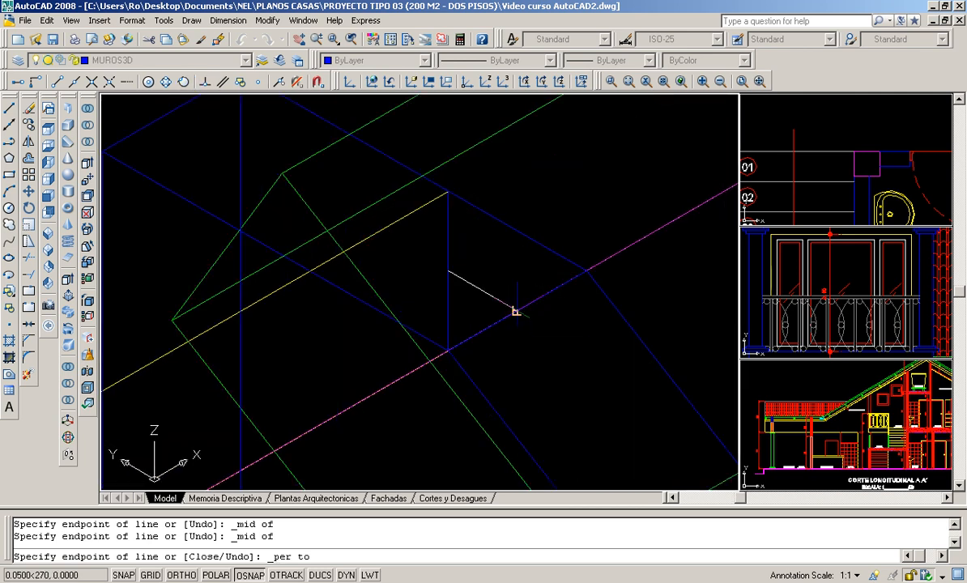
click(516, 310)
- Run the 3D polyline down the stair wall to the midpoint of its lower top edge and finish it
scroll(519, 312, down, 2)
middle_drag(565, 347, 434, 228)
middle_drag(546, 376, 384, 169)
scroll(561, 367, down, 2)
middle_drag(619, 475, 473, 229)
scroll(523, 282, up, 2)
scroll(524, 285, up, 2)
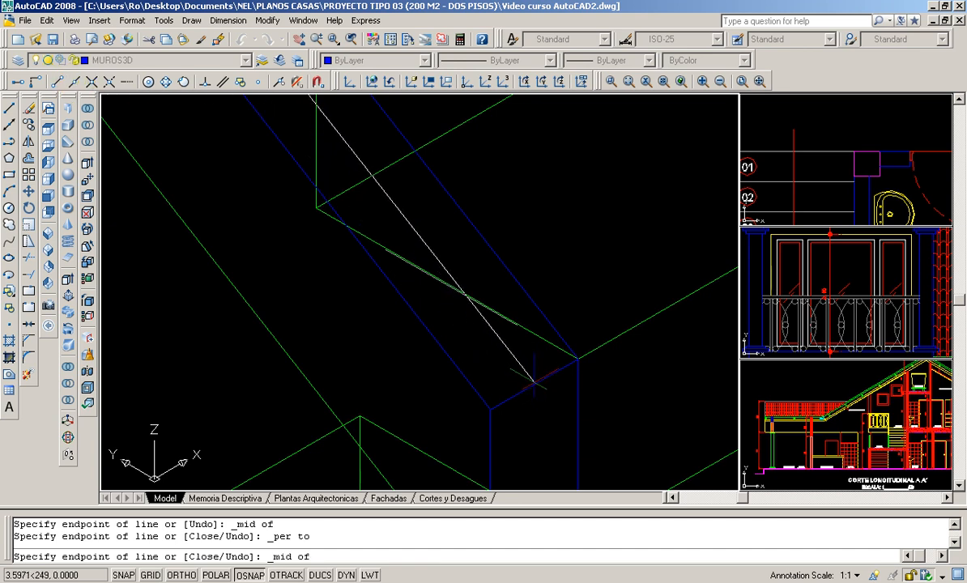
click(534, 384)
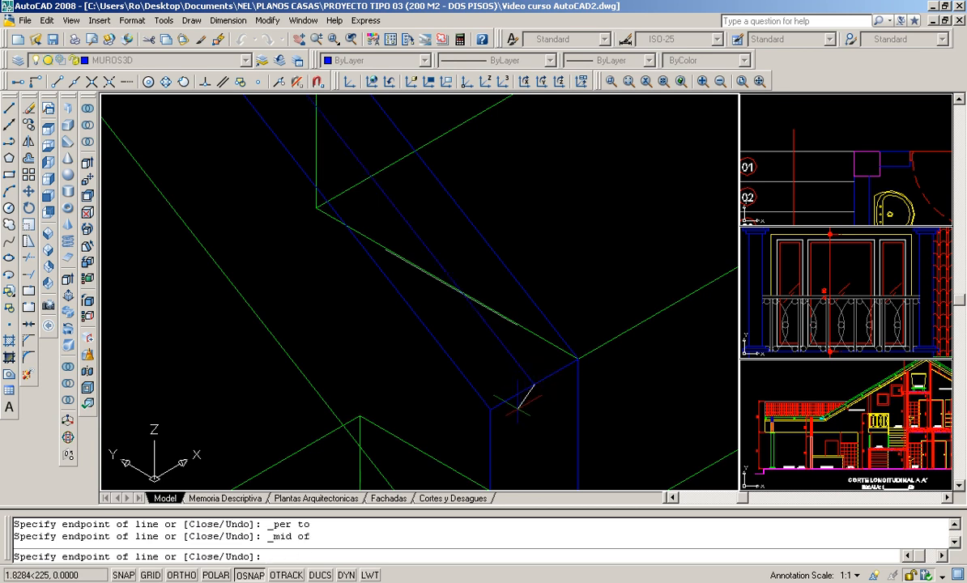
key(Return)
scroll(470, 297, down, 3)
scroll(470, 297, down, 5)
scroll(361, 219, up, 3)
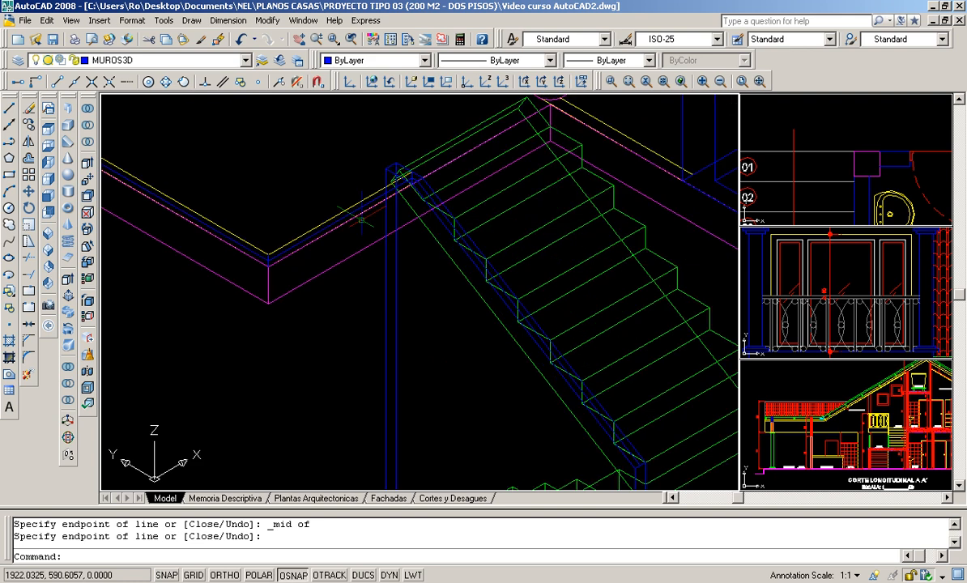
scroll(365, 251, down, 3)
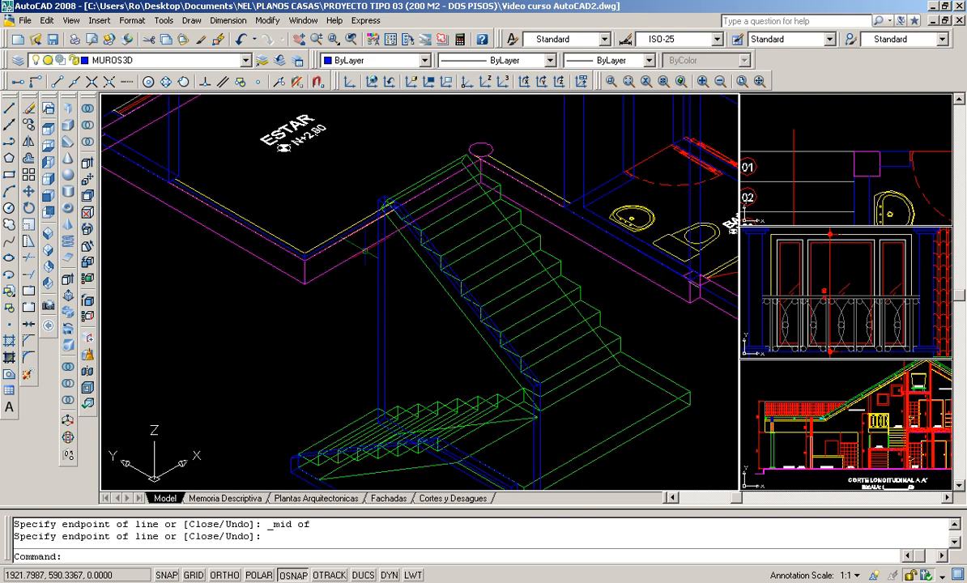
scroll(365, 251, up, 3)
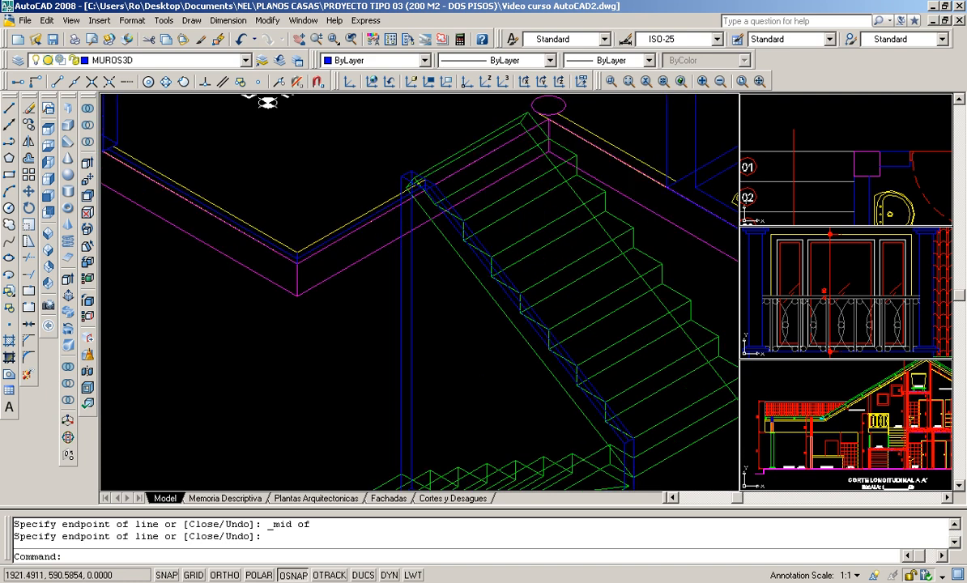
scroll(373, 269, down, 2)
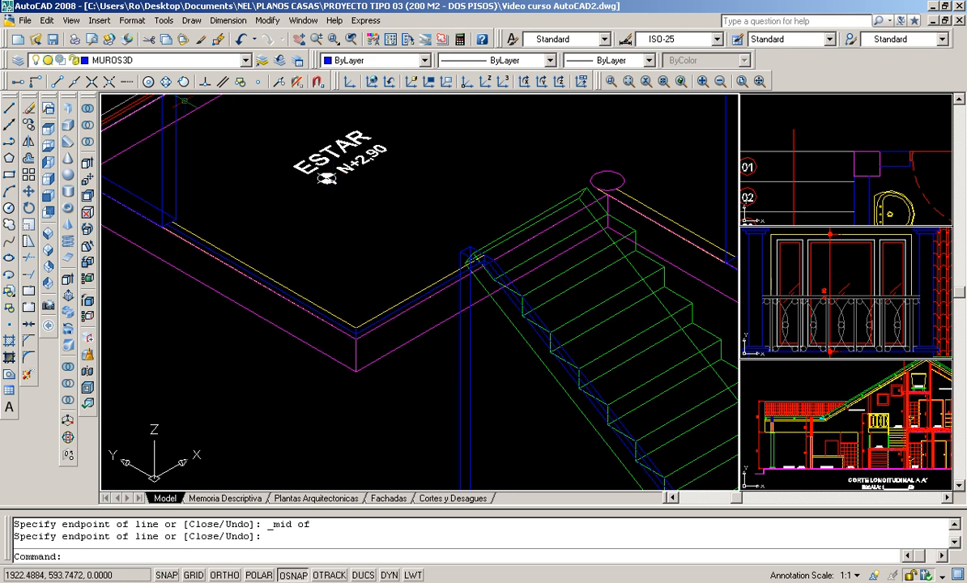
- Create a new layer named barandas3d
click(131, 21)
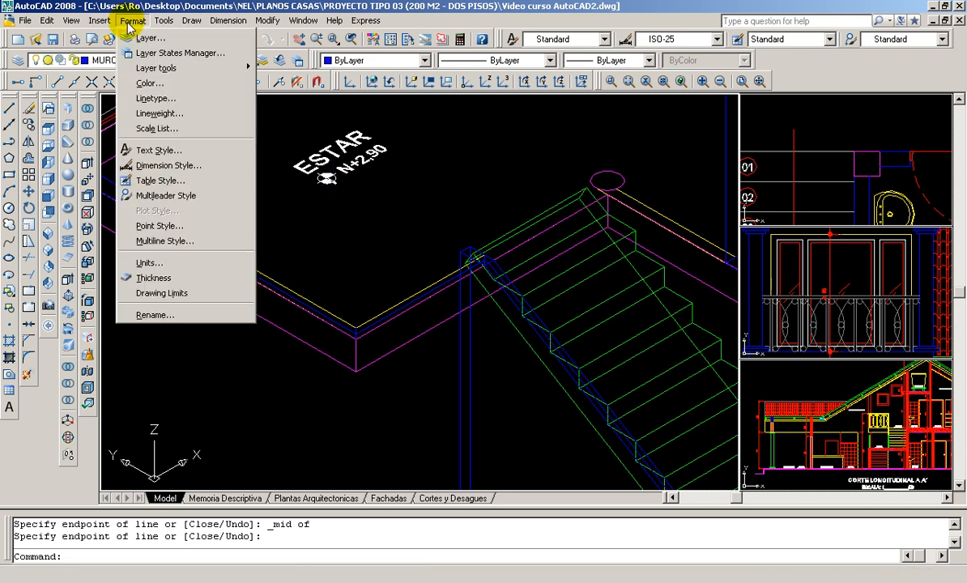
click(146, 37)
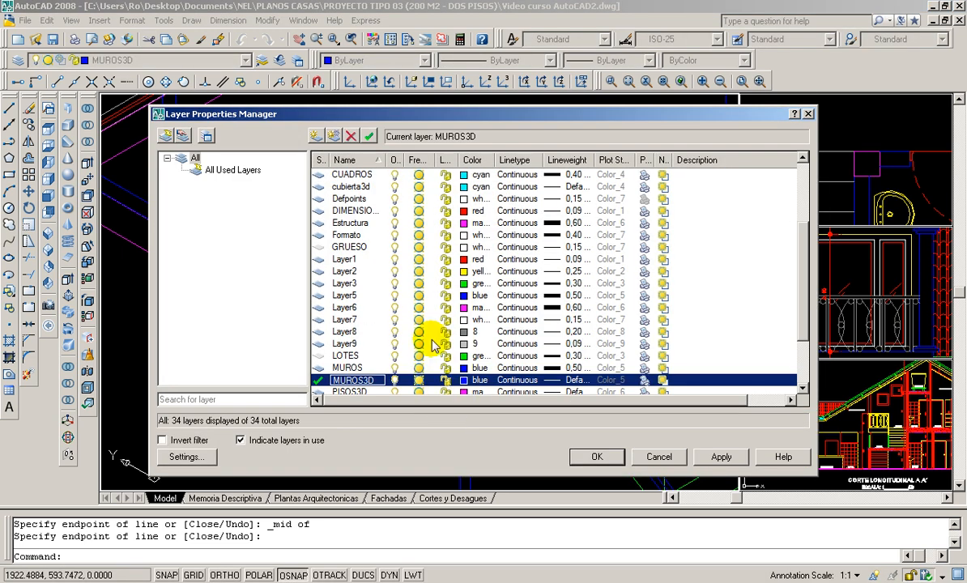
click(313, 137)
text(ba)
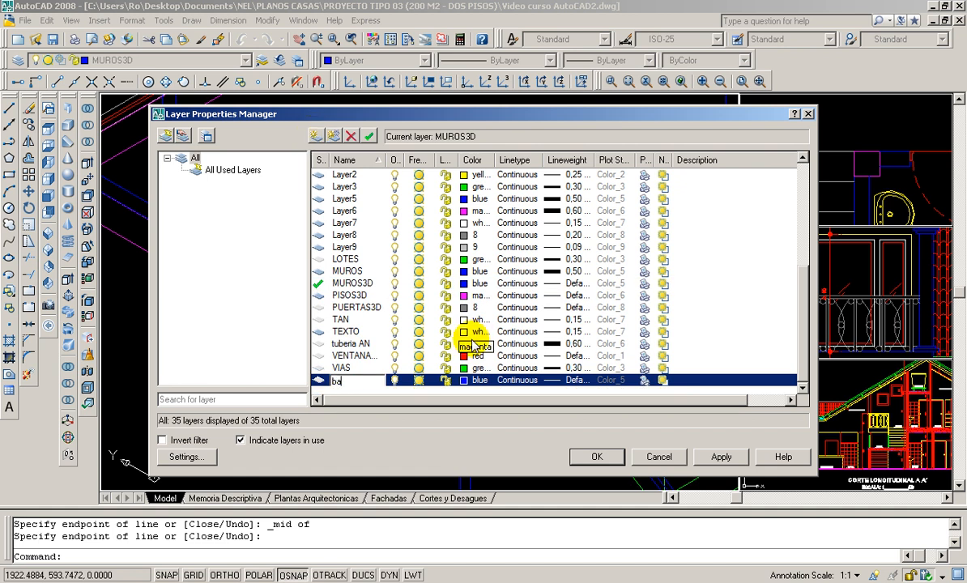
text(randas3d)
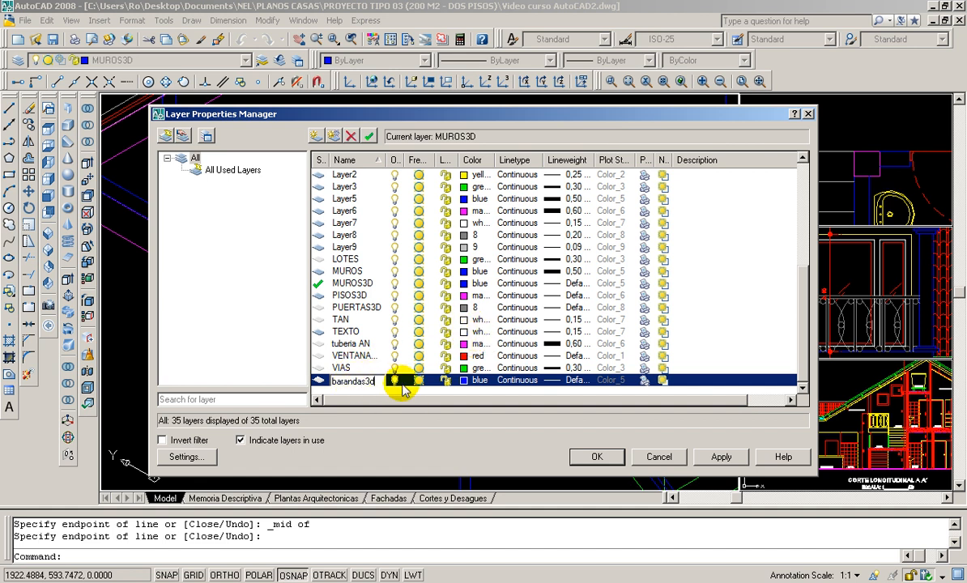
- Assign color 8 to the barandas3d layer and accept the layer settings
click(460, 380)
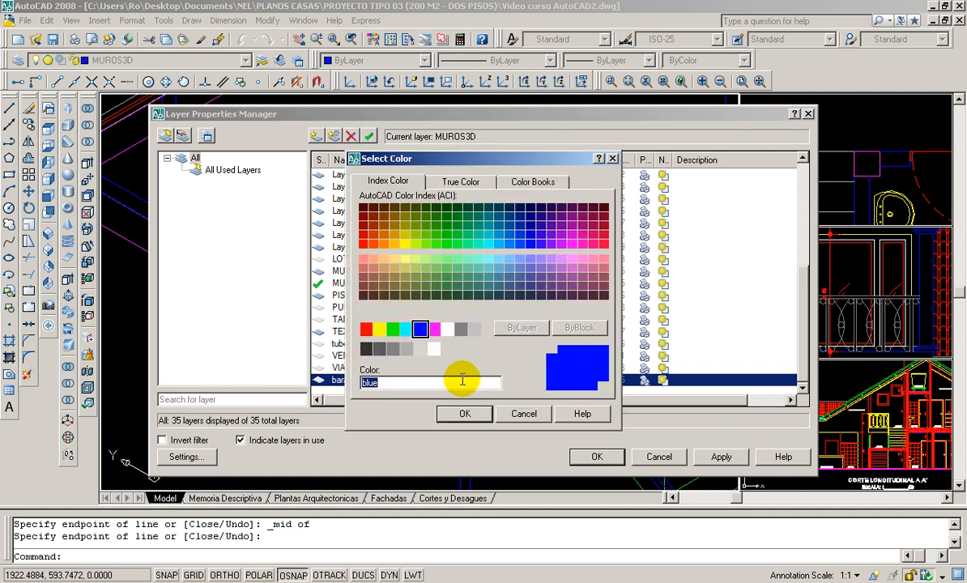
click(460, 328)
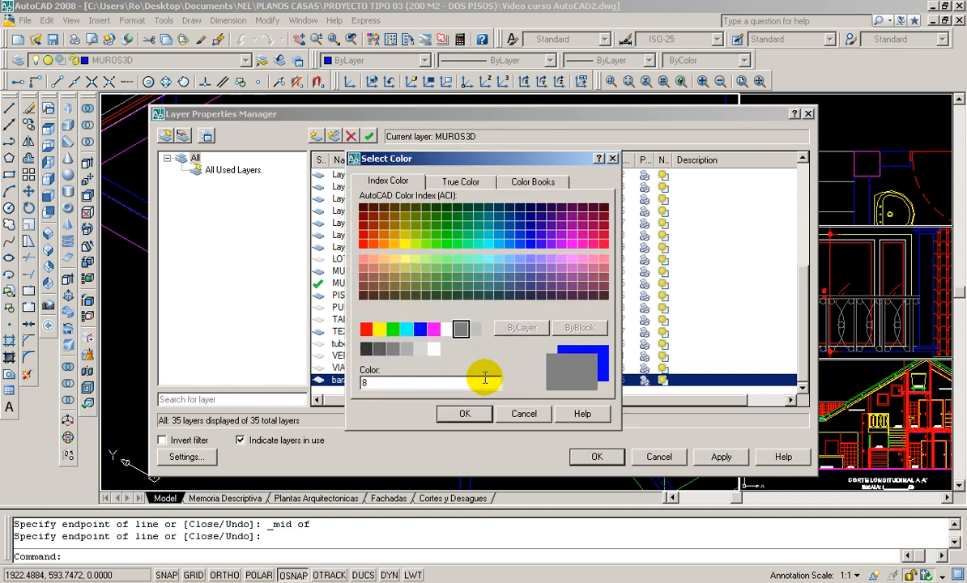
click(465, 415)
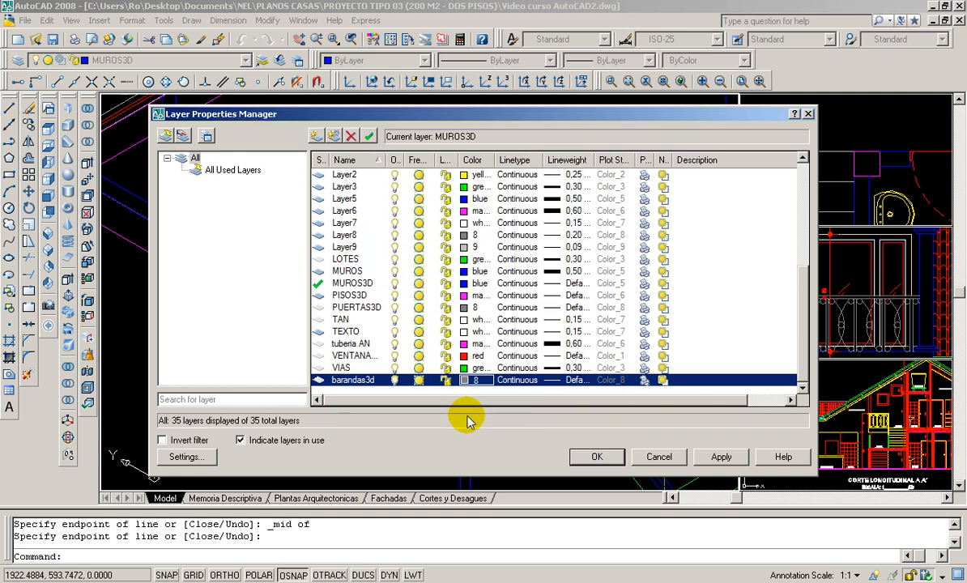
click(597, 456)
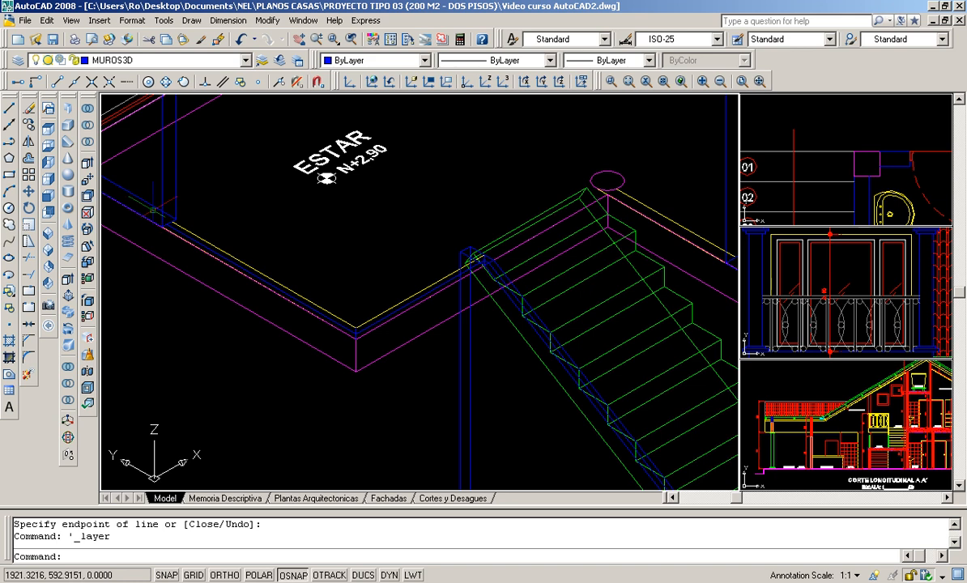
- Make barandas3d the current layer
click(246, 60)
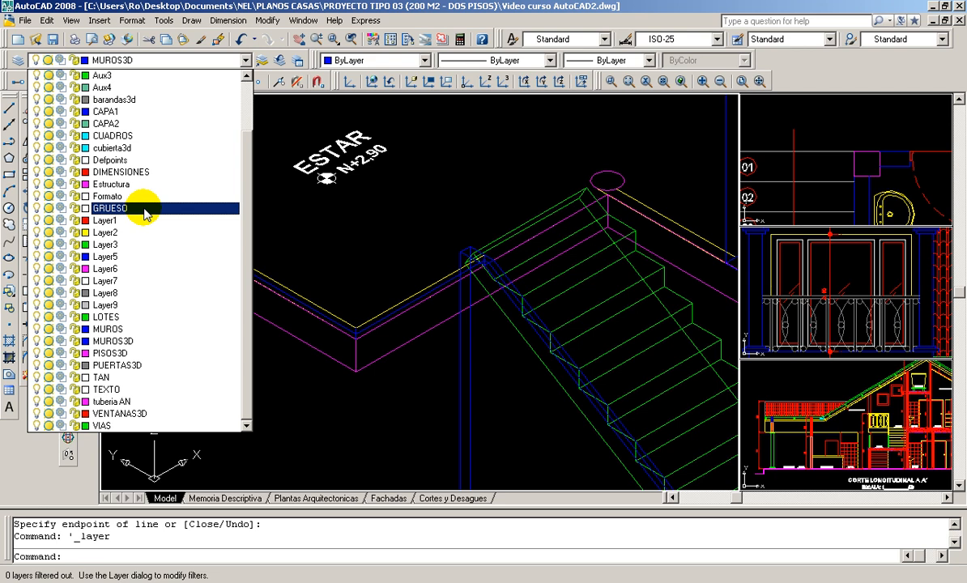
click(113, 99)
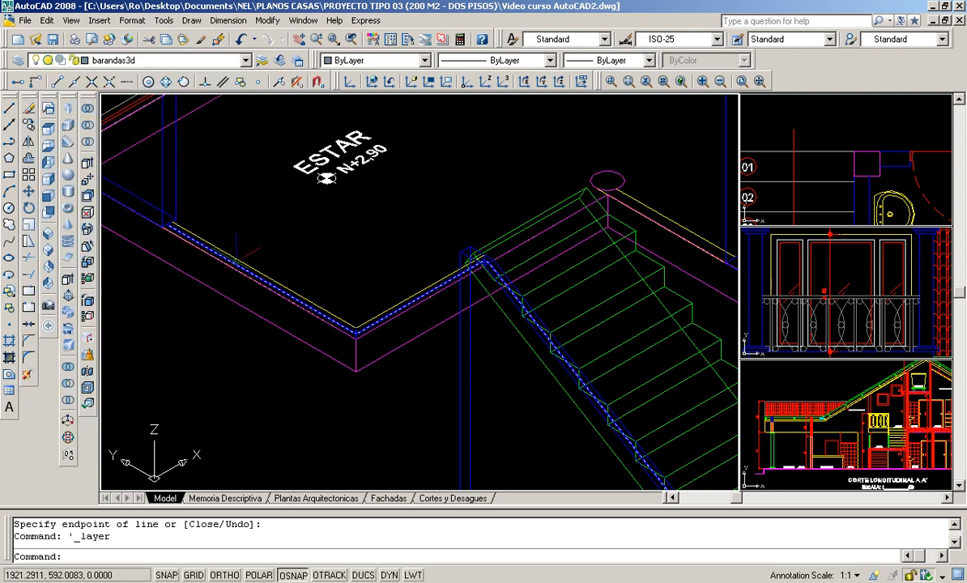
scroll(240, 261, up, 1)
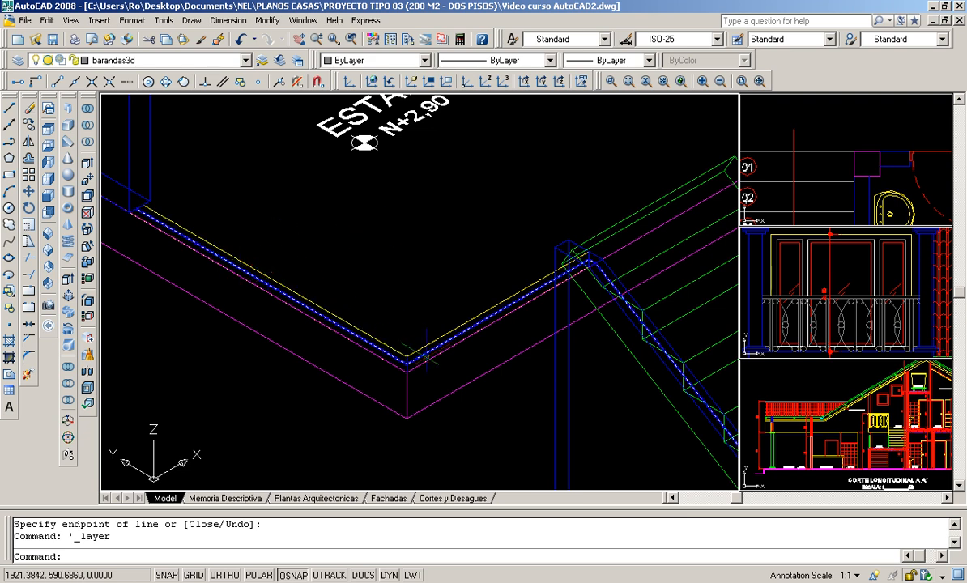
- Draw a circle of radius 0.03 centred on the railing path's corner at the ESTAR edge wall
scroll(425, 356, up, 1)
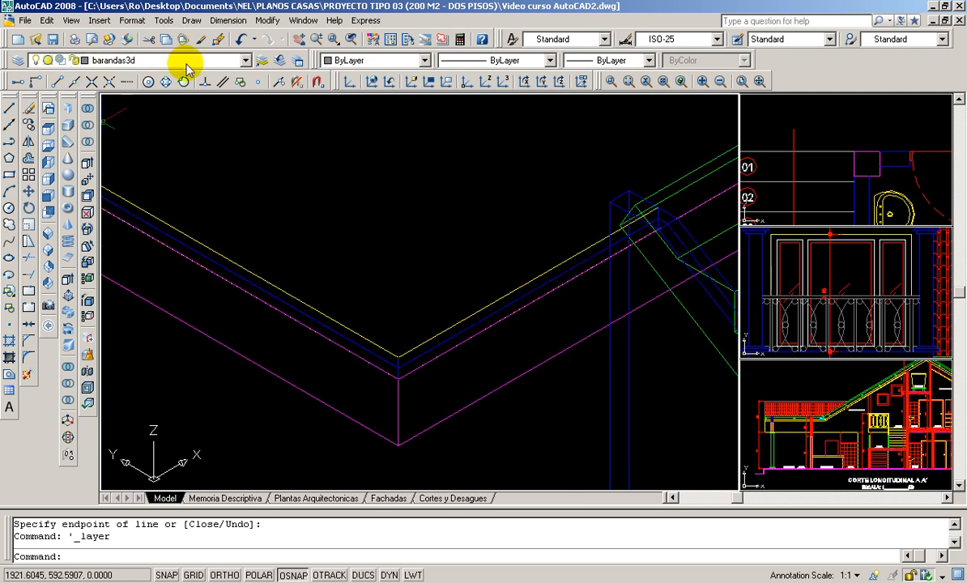
scroll(328, 321, down, 1)
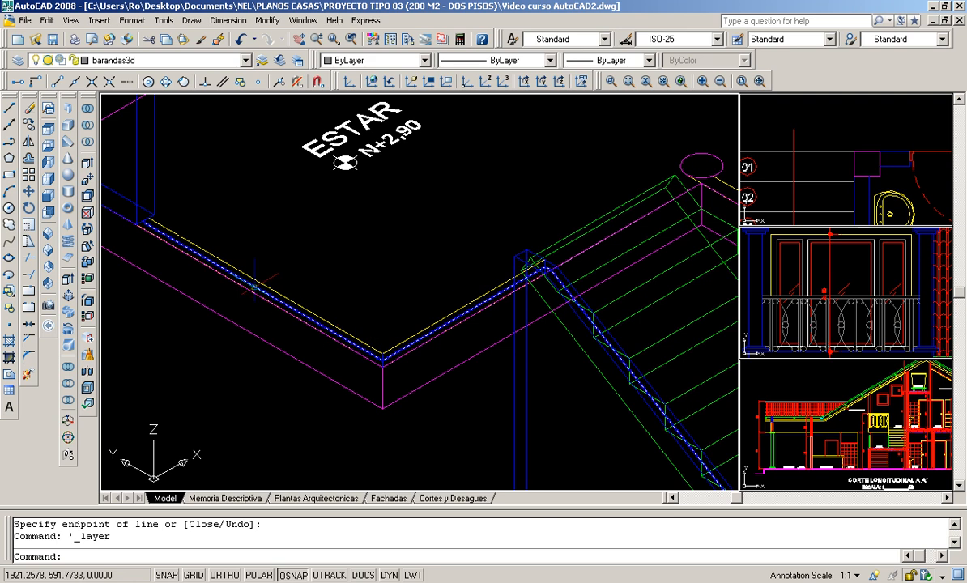
scroll(396, 342, up, 1)
scroll(390, 353, up, 2)
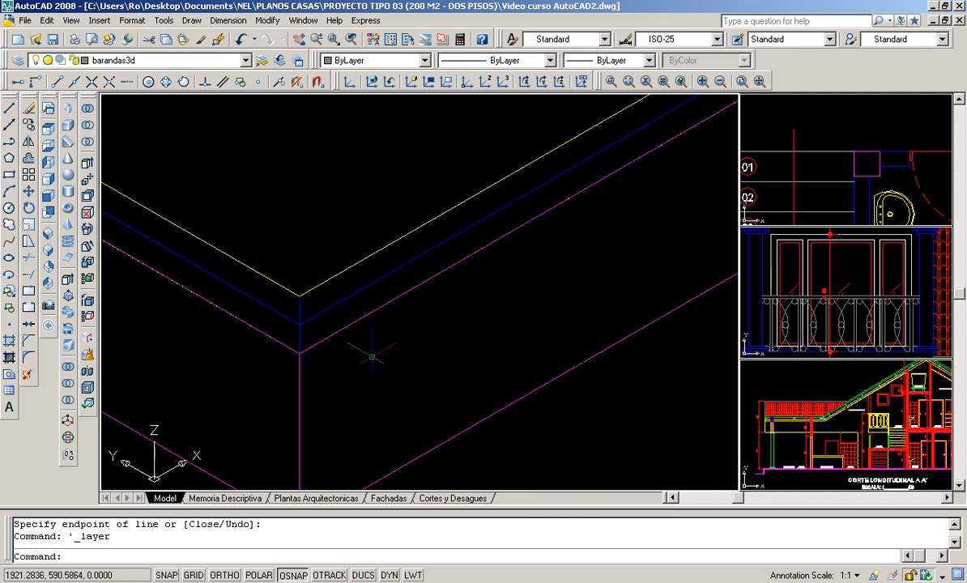
click(9, 208)
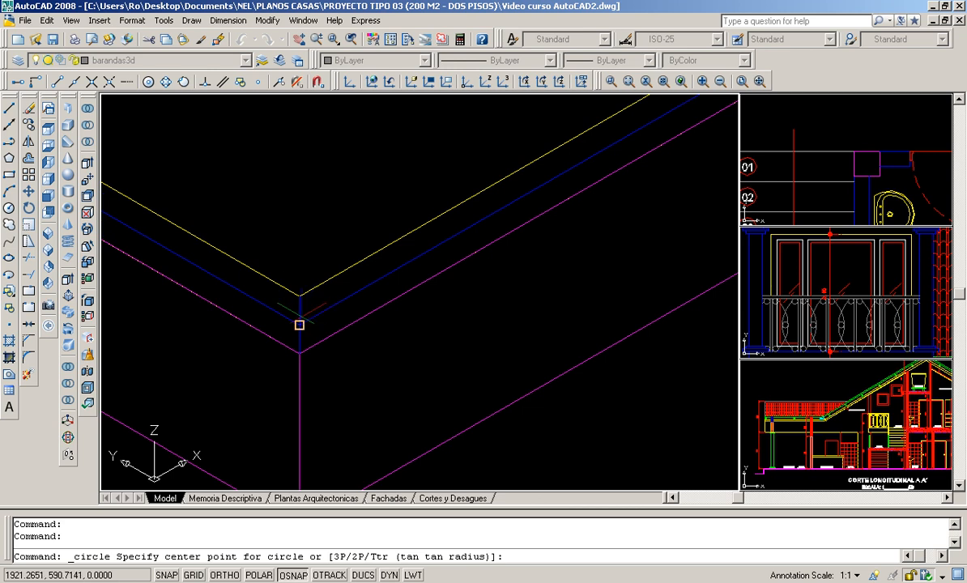
scroll(299, 325, down, 3)
scroll(297, 276, up, 3)
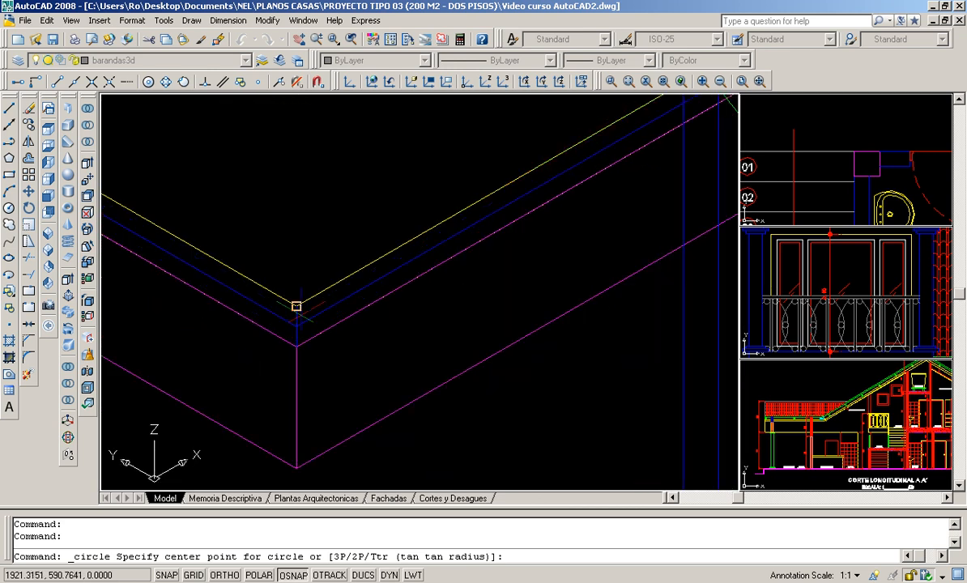
click(296, 326)
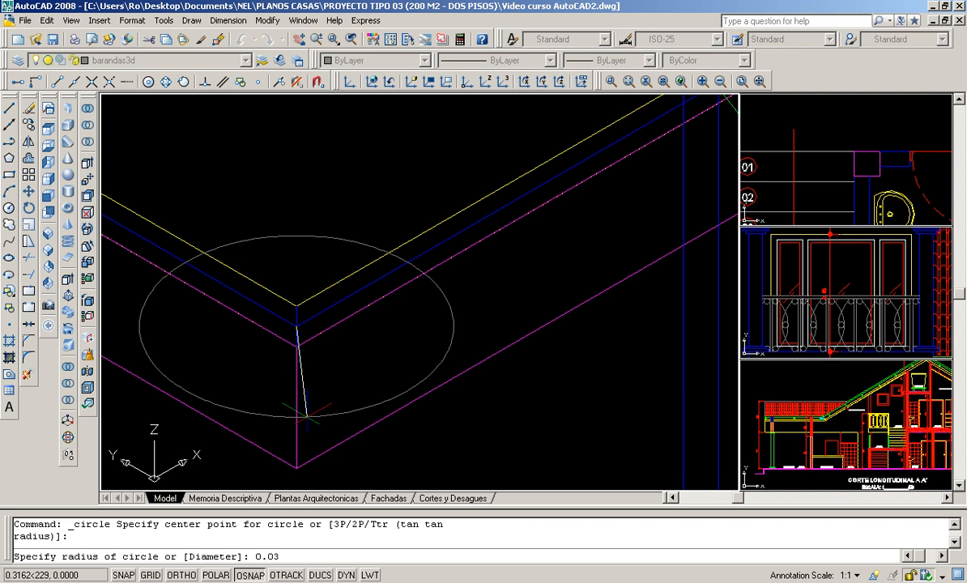
key(Return)
scroll(291, 321, up, 2)
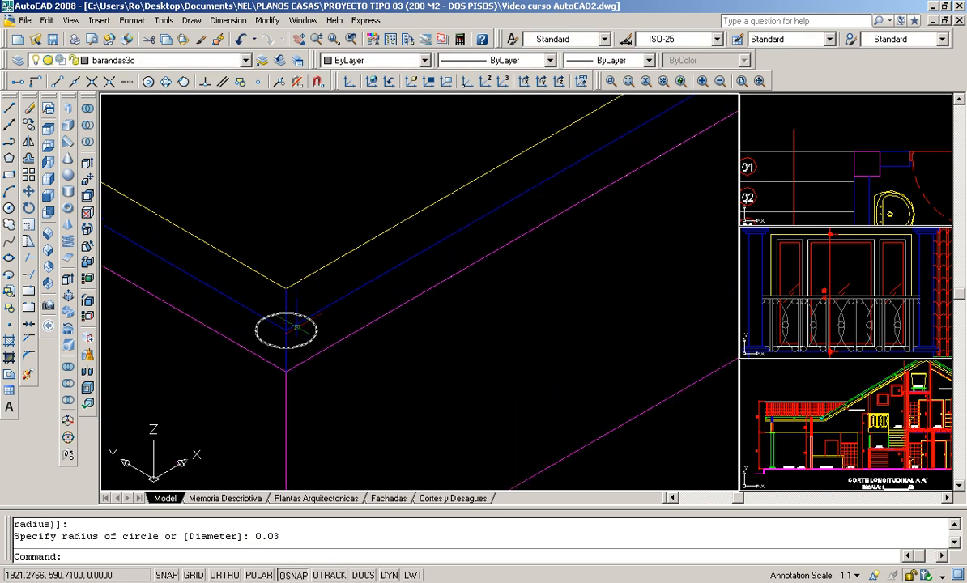
scroll(285, 312, down, 3)
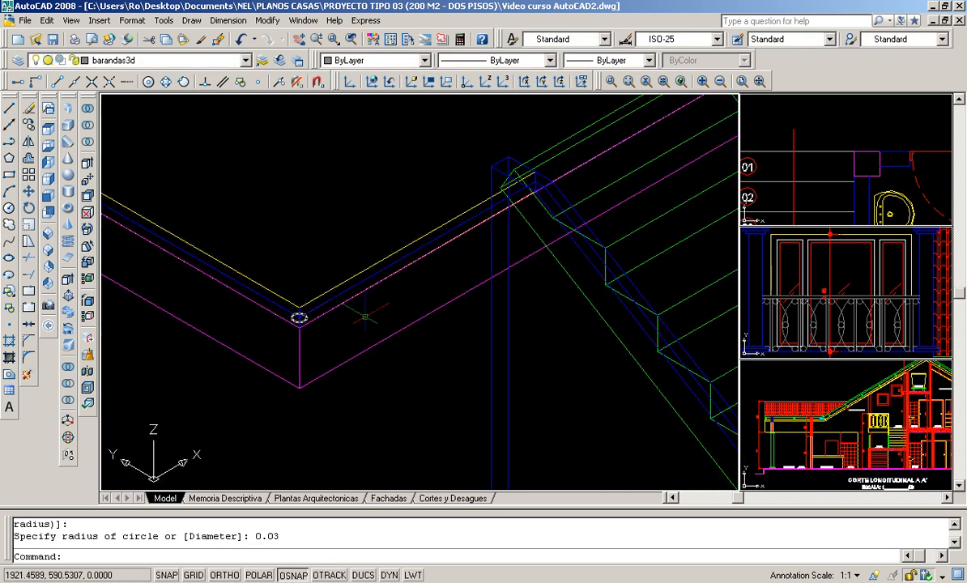
scroll(302, 321, up, 4)
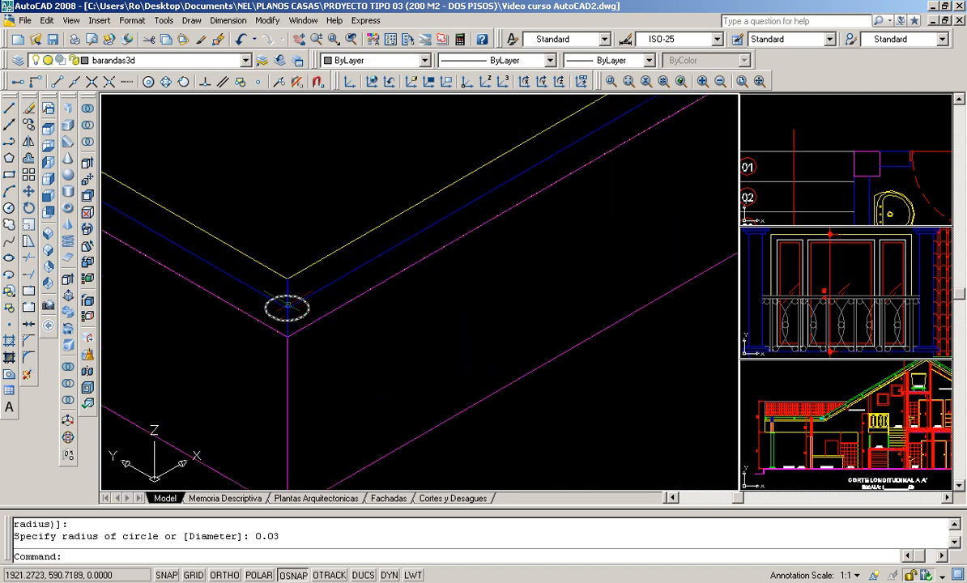
click(271, 297)
key(Escape)
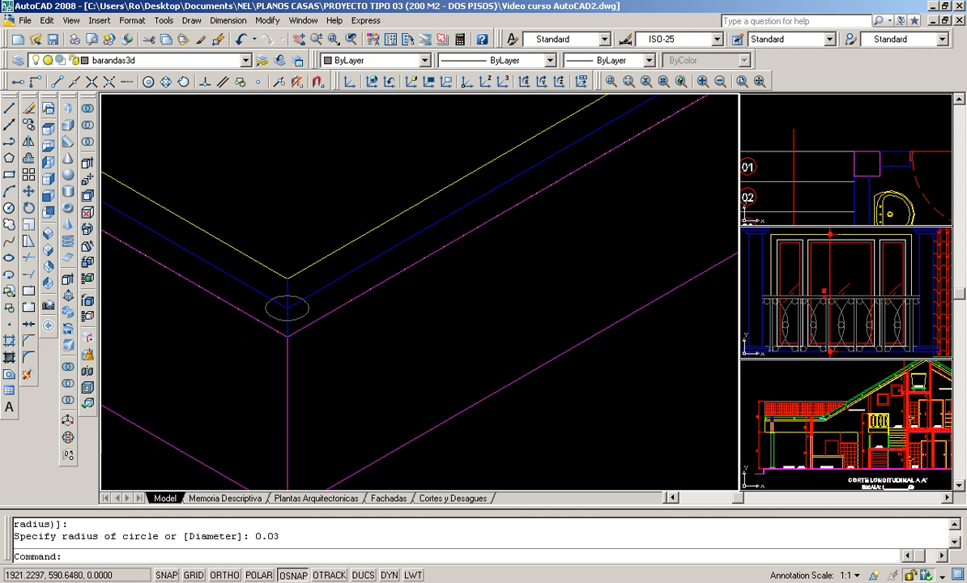
- Copy the circle from its centre to the railing path's vertex at the upper end of the stair wall
scroll(257, 314, down, 5)
scroll(457, 233, up, 2)
scroll(458, 233, up, 4)
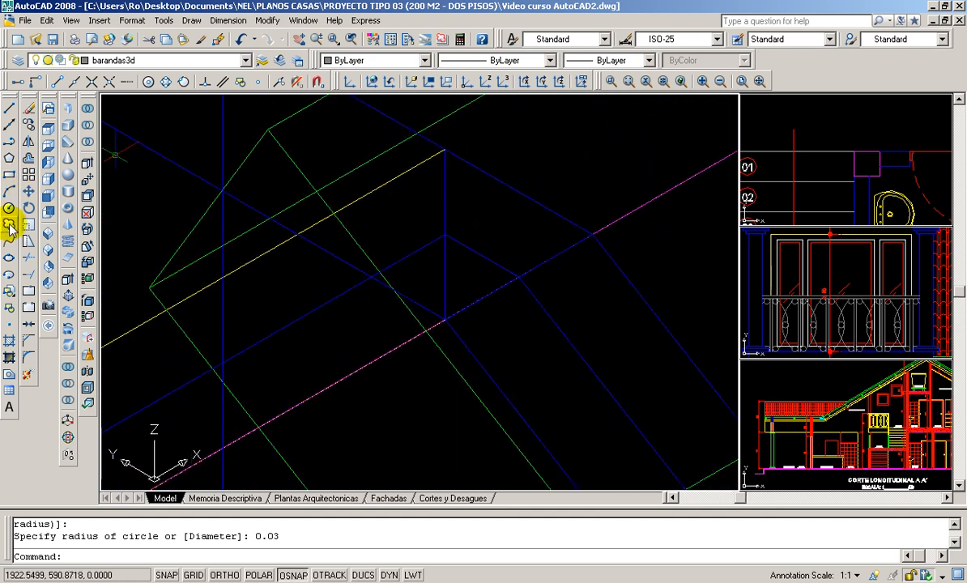
scroll(216, 274, up, 3)
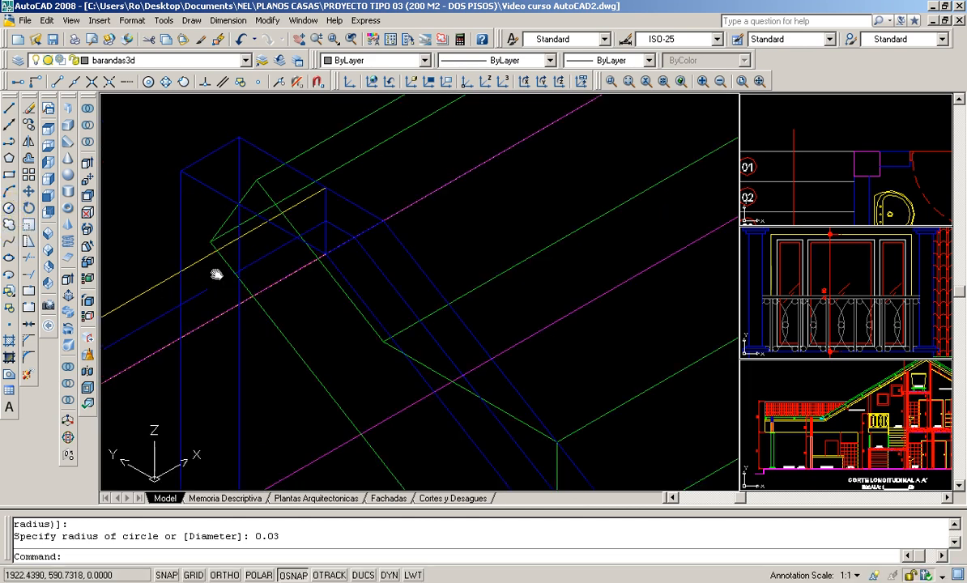
scroll(338, 328, down, 5)
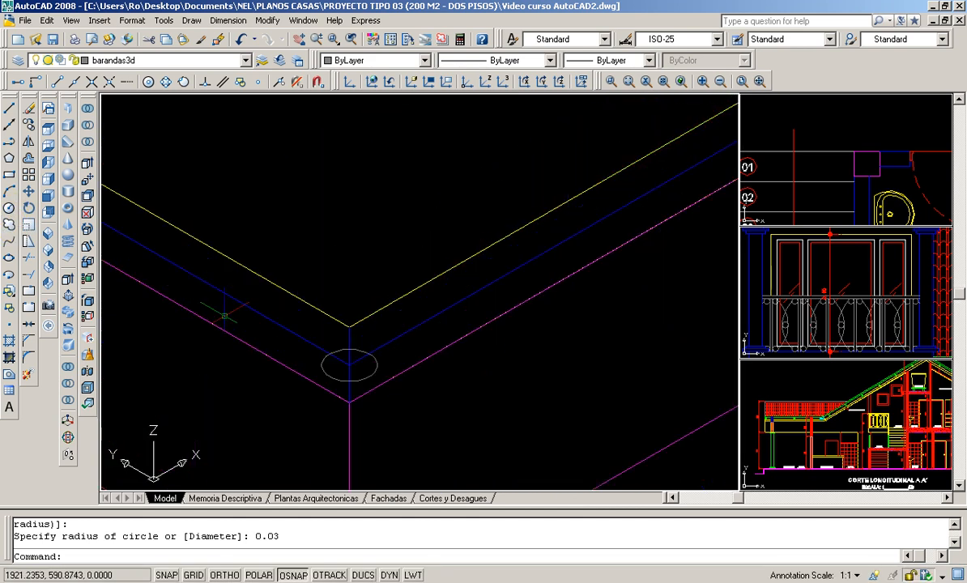
click(29, 124)
click(371, 374)
key(Return)
click(349, 365)
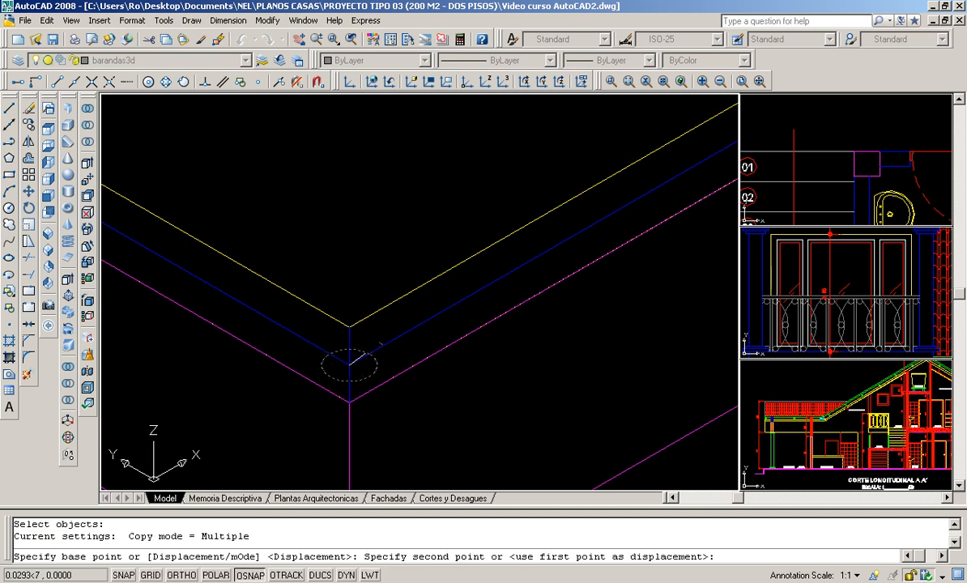
scroll(349, 365, down, 3)
scroll(490, 296, up, 8)
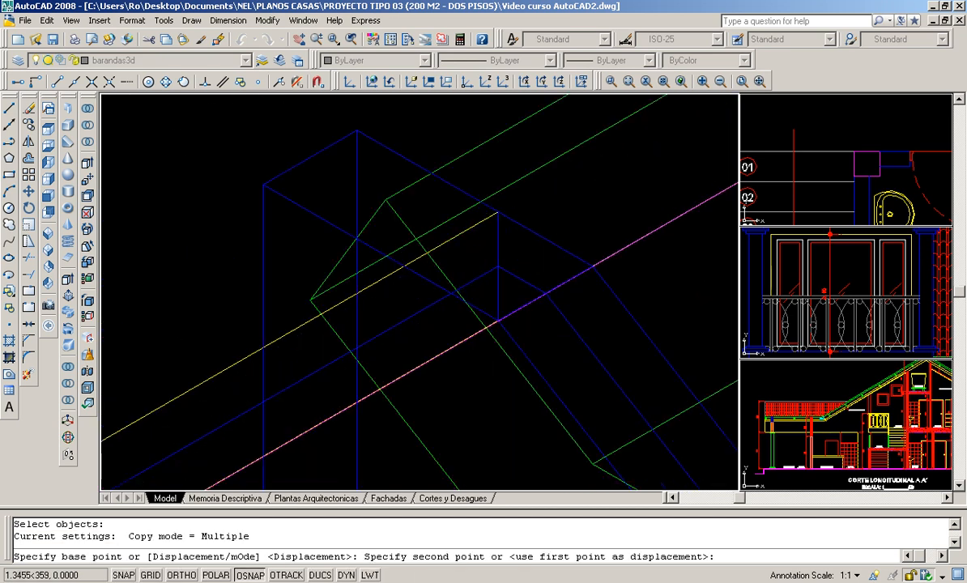
click(492, 261)
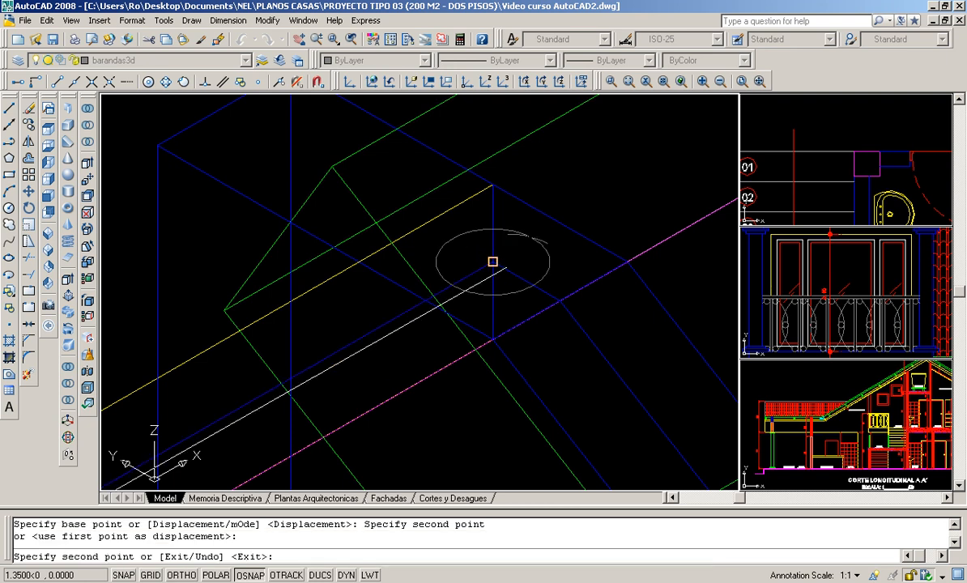
key(Return)
- Copy the circle at the stair's upper end by its quadrant point to the railing path's lower endpoint on the stair wall
scroll(503, 268, down, 5)
scroll(578, 303, up, 2)
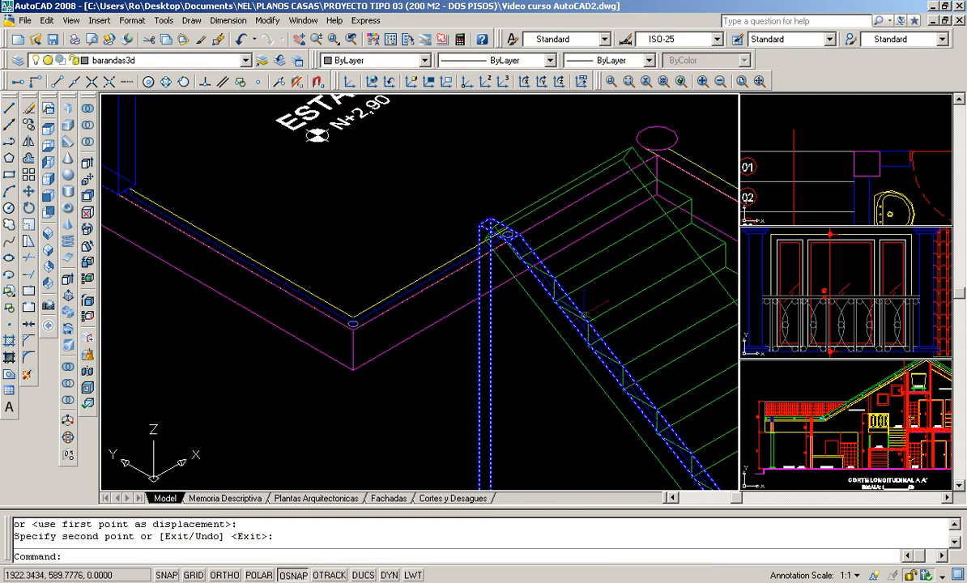
middle_drag(582, 325, 334, 199)
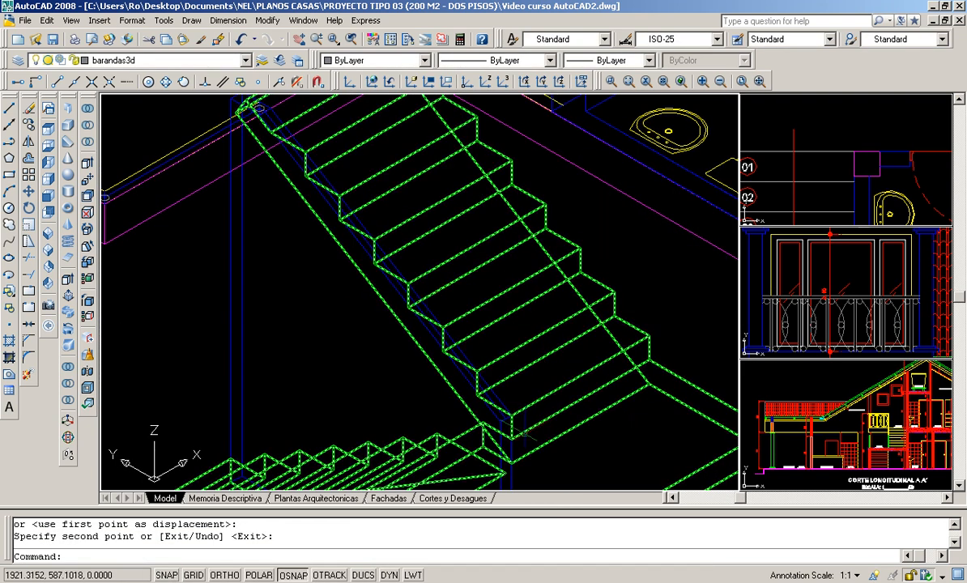
middle_drag(300, 160, 345, 326)
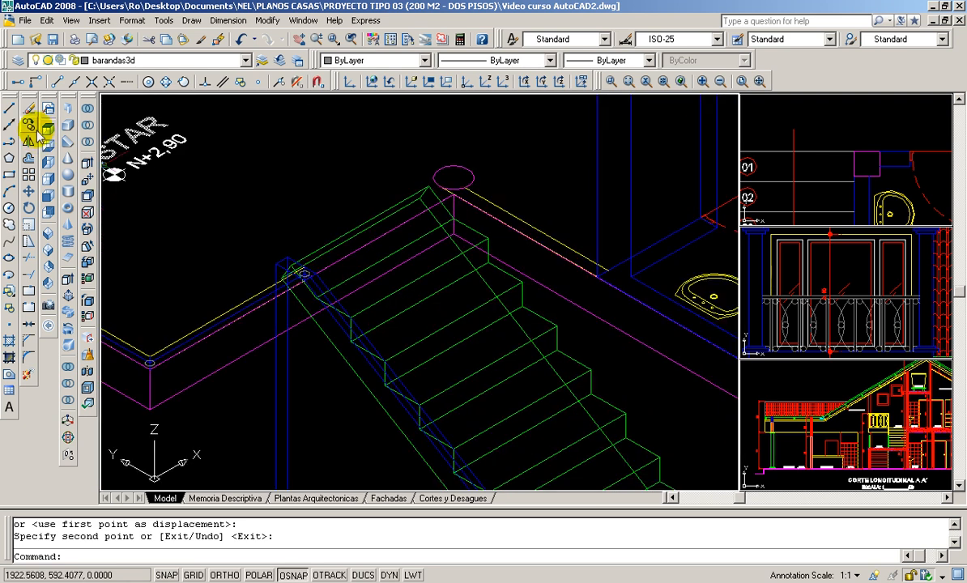
click(36, 133)
scroll(306, 308, up, 5)
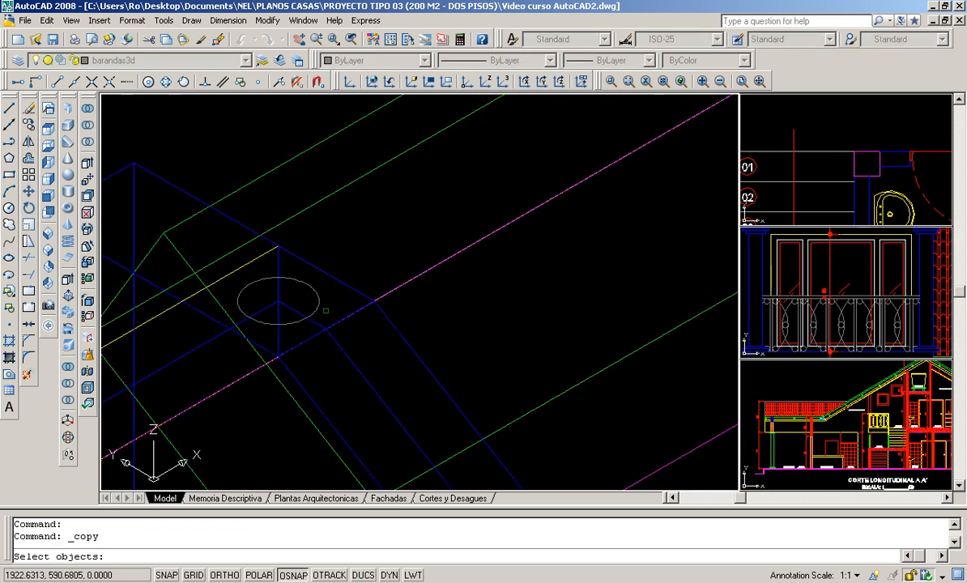
scroll(315, 313, up, 3)
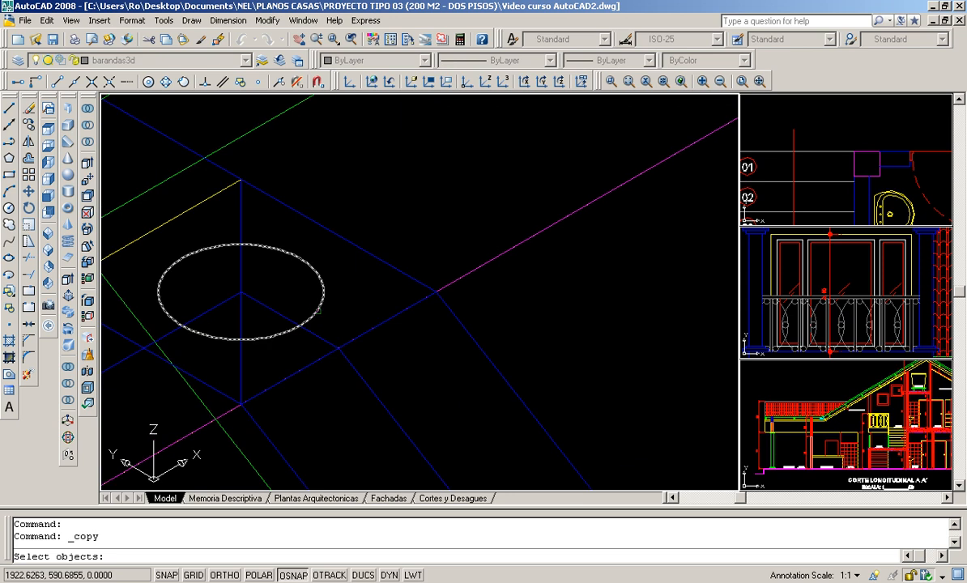
click(316, 312)
key(Return)
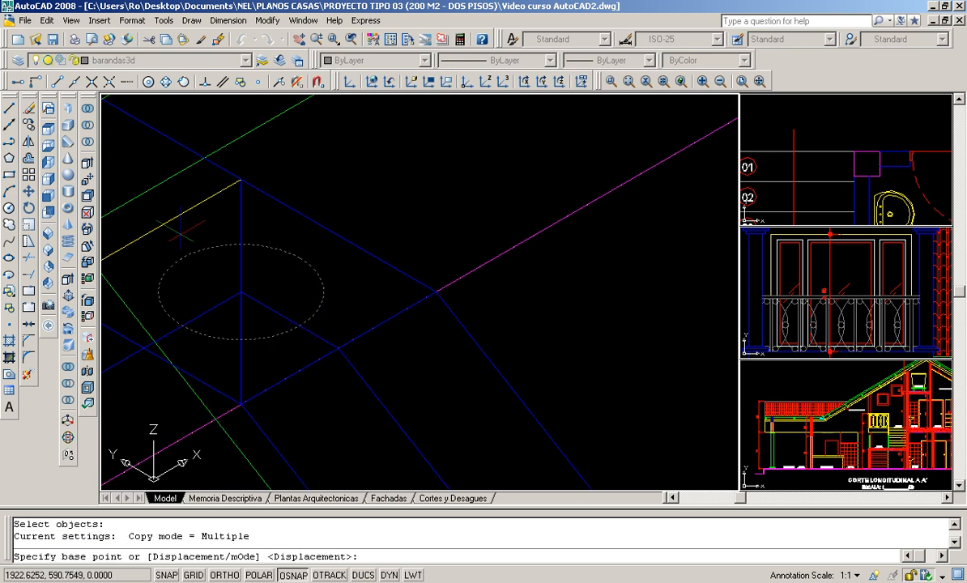
click(166, 81)
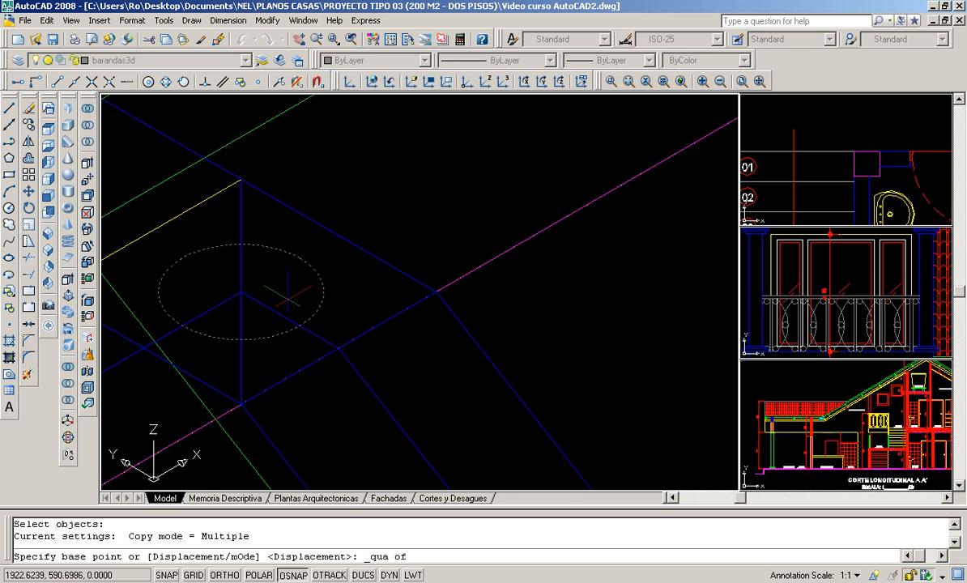
click(296, 319)
scroll(340, 237, down, 10)
middle_drag(476, 379, 474, 373)
scroll(473, 373, up, 6)
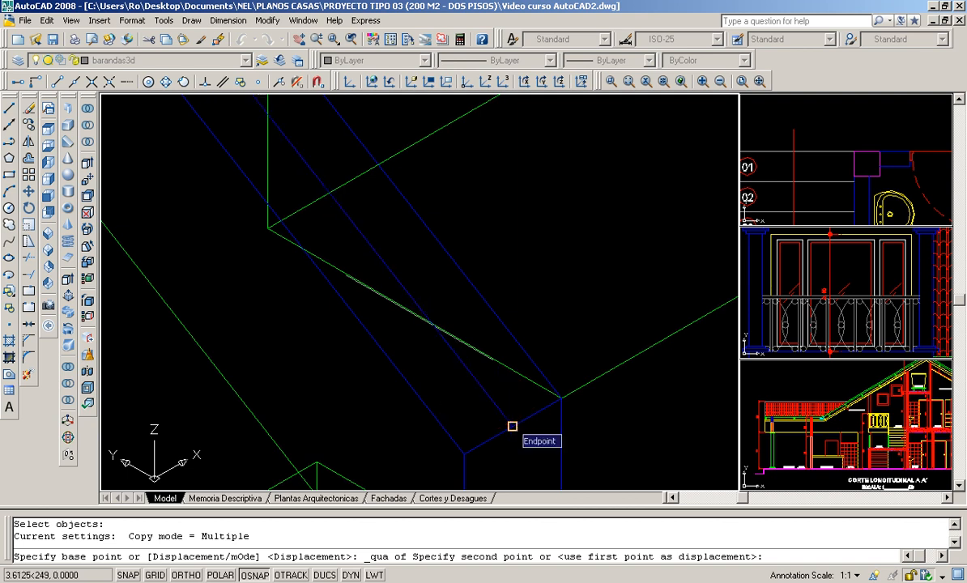
click(511, 423)
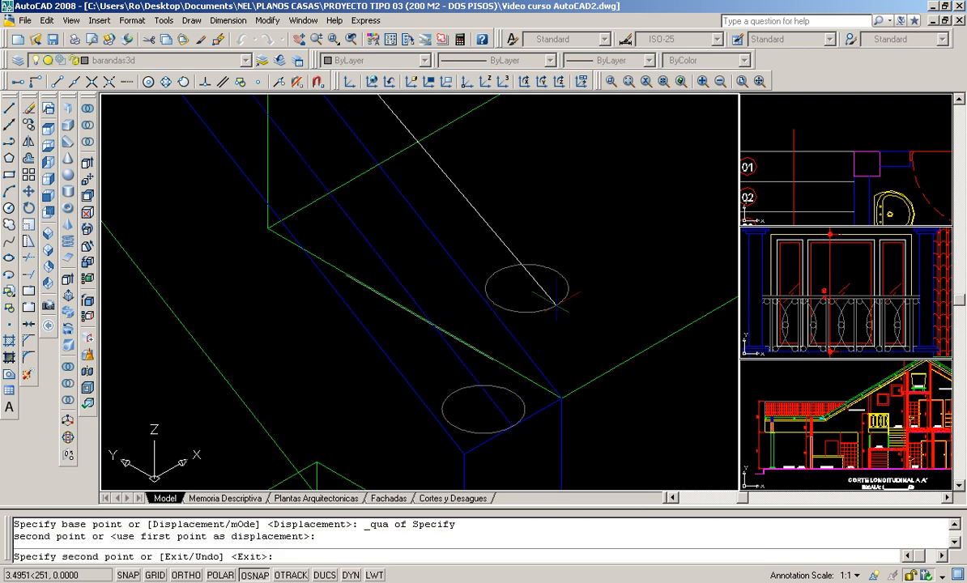
key(Return)
- Extrude the three post circles at the ESTAR wall corner and both ends of the stair wall to a height of 0.84
scroll(557, 297, down, 8)
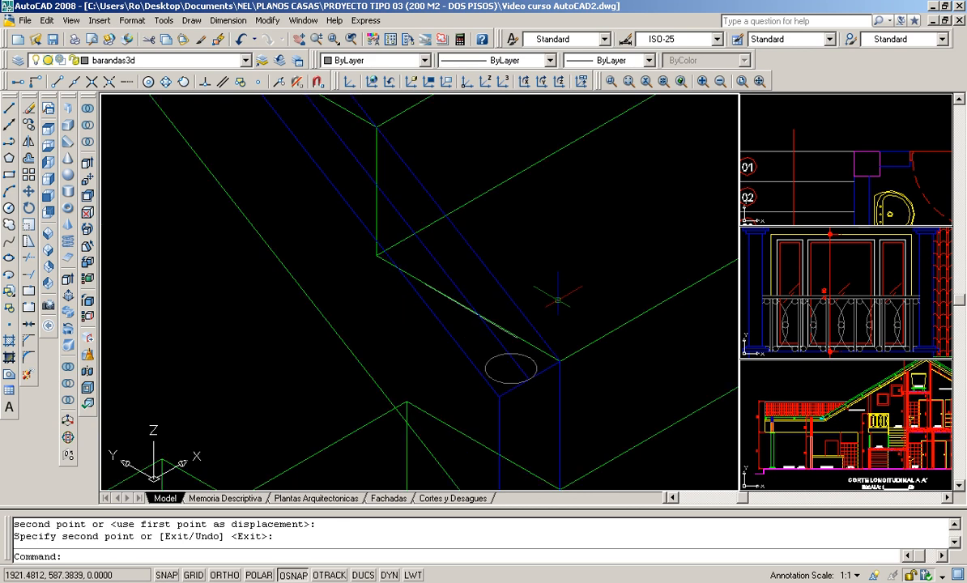
scroll(472, 222, up, 6)
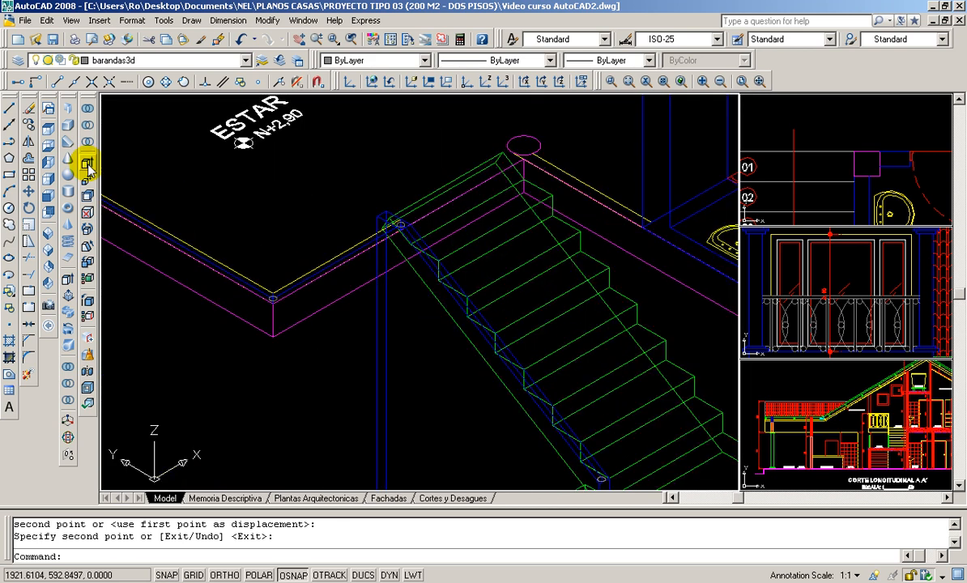
click(67, 281)
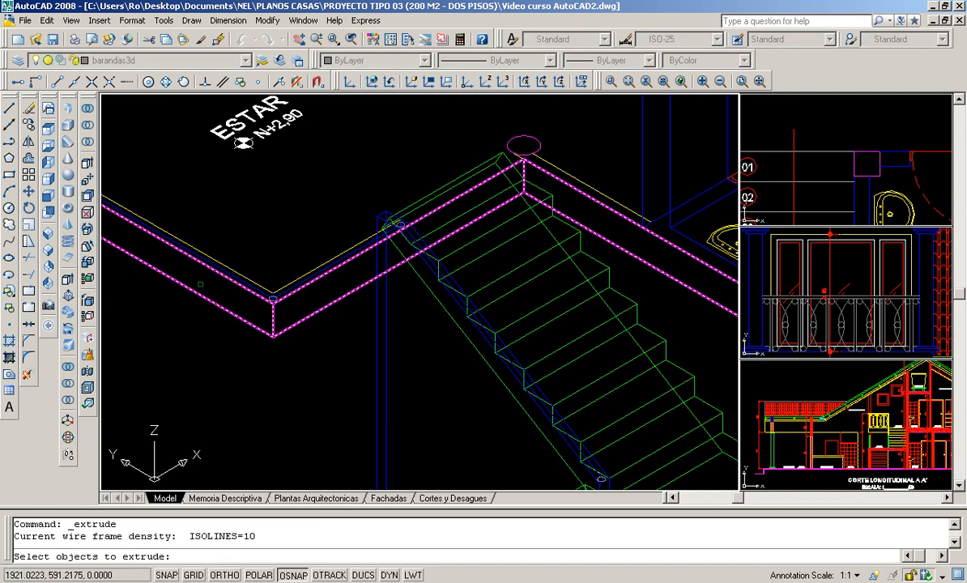
scroll(299, 323, up, 6)
click(299, 323)
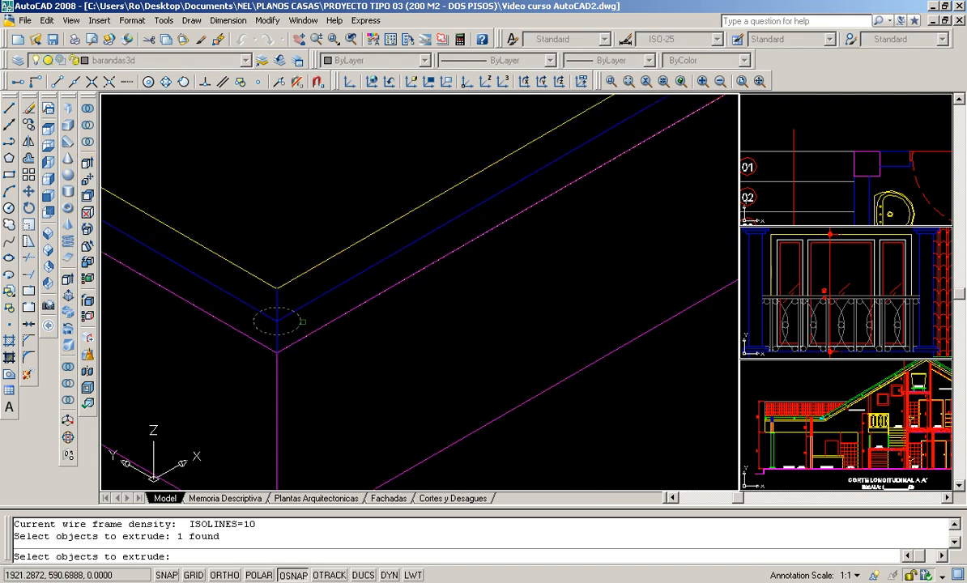
scroll(311, 317, down, 4)
middle_drag(611, 144, 484, 237)
scroll(486, 239, up, 3)
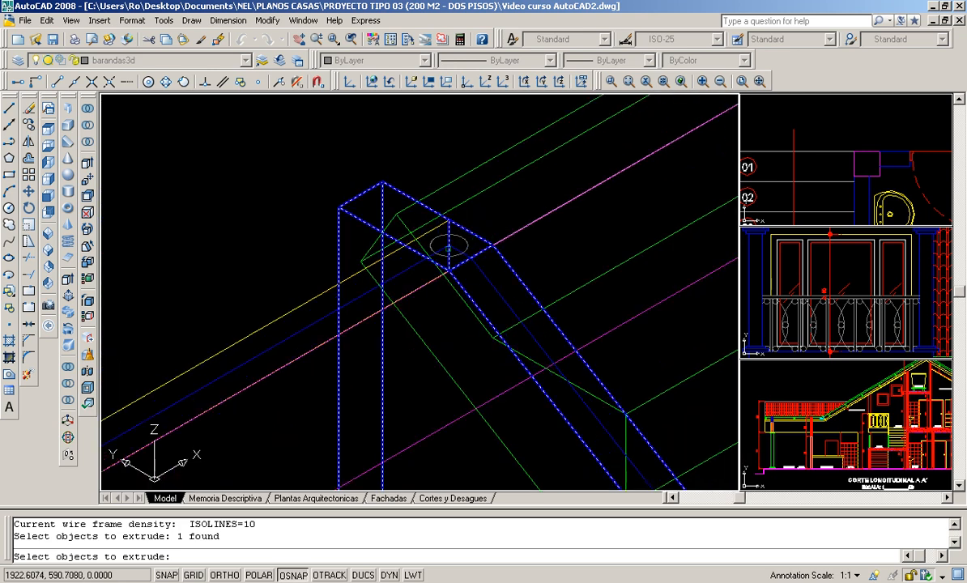
click(466, 248)
scroll(460, 225, down, 3)
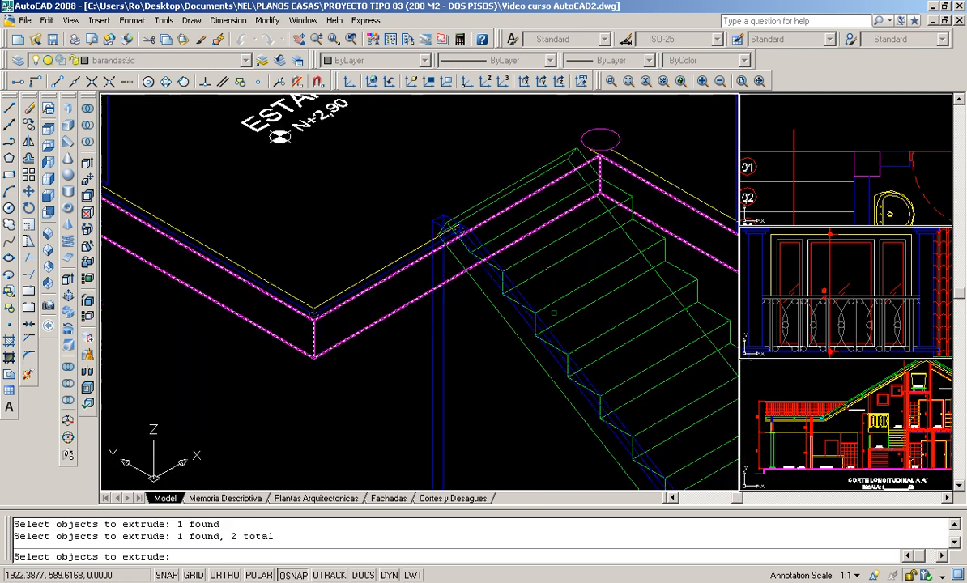
middle_drag(593, 366, 421, 153)
scroll(511, 308, up, 7)
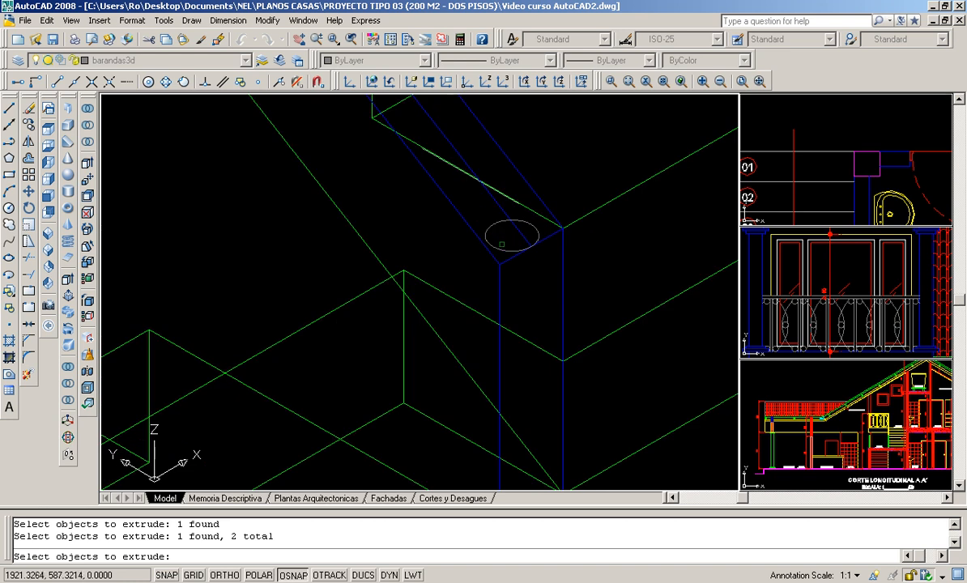
click(501, 247)
scroll(395, 231, down, 5)
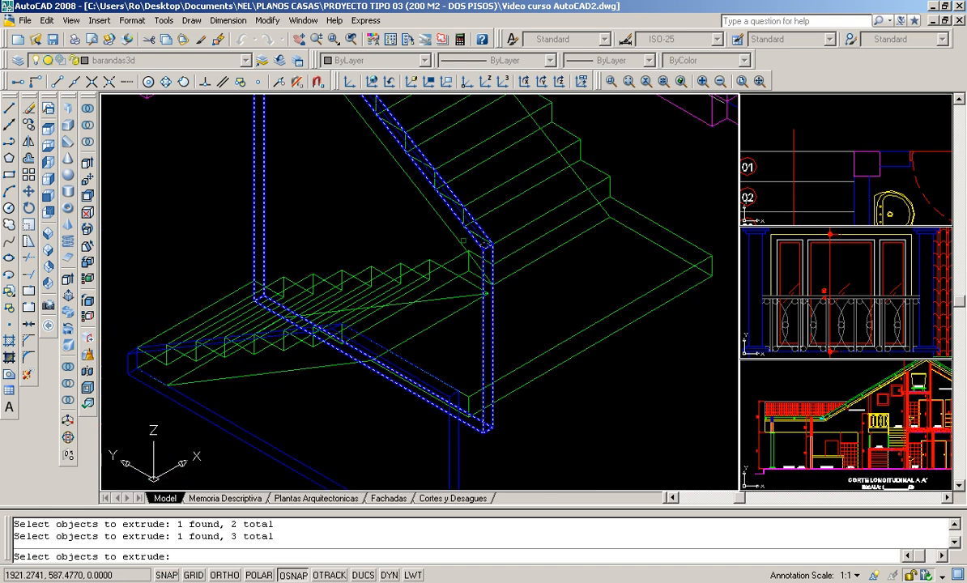
scroll(394, 231, up, 5)
middle_drag(560, 321, 328, 243)
scroll(344, 290, up, 2)
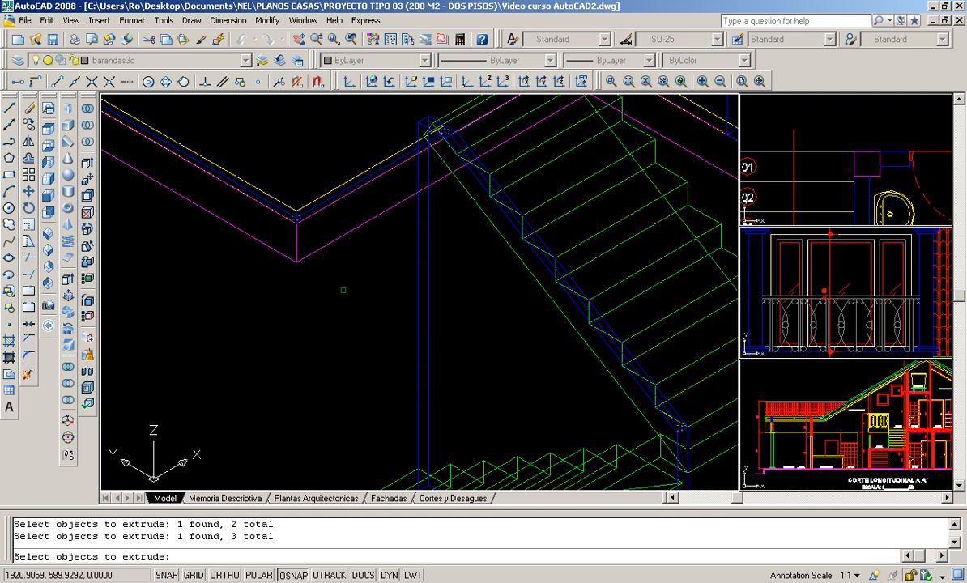
scroll(295, 271, down, 3)
middle_drag(295, 271, 337, 349)
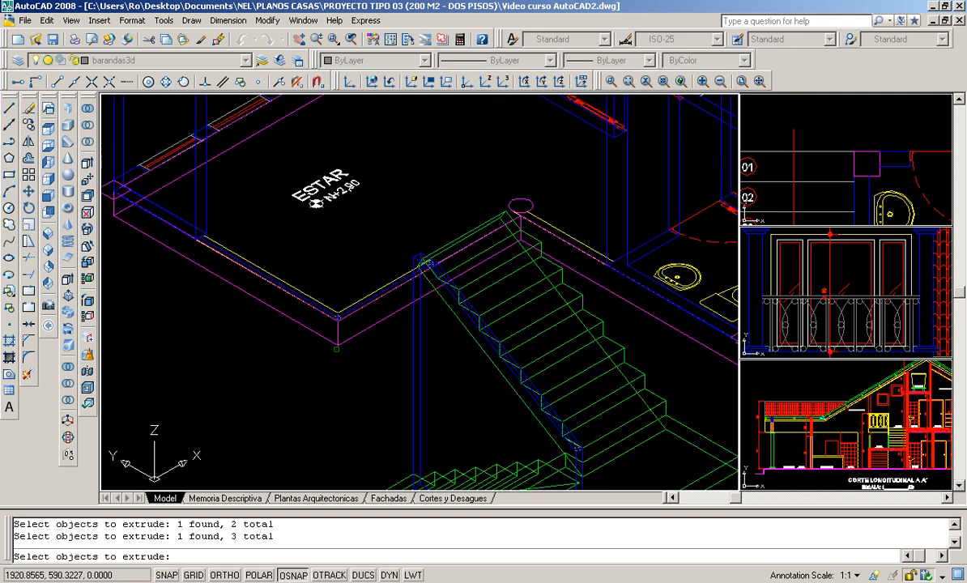
scroll(365, 341, up, 4)
key(Return)
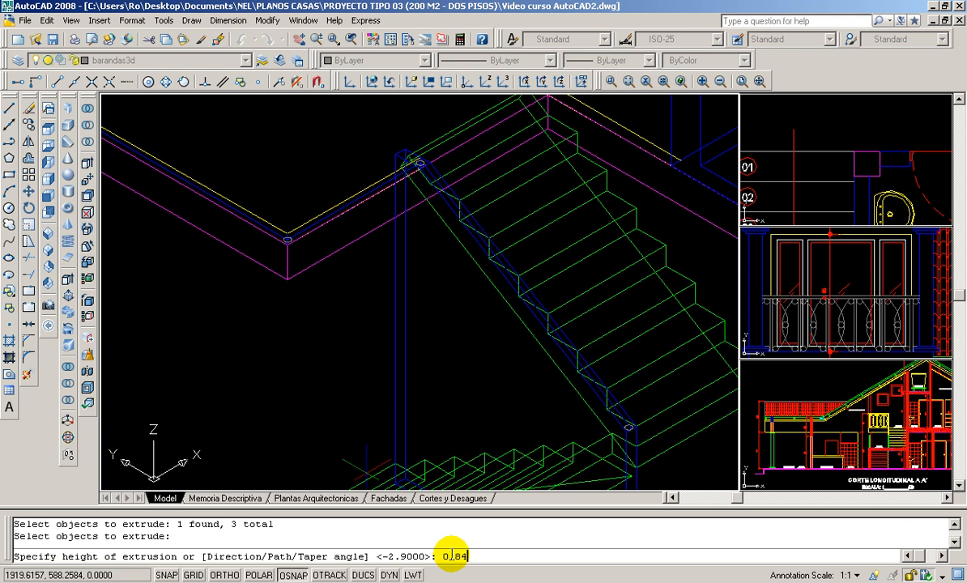
text(0.84)
key(Return)
- Move the railing path from its corner at the base of the ESTAR corner post to the centre of that post's top
scroll(390, 169, down, 3)
mouse_move(390, 168)
middle_down()
mouse_move(382, 213)
mouse_move(398, 278)
middle_up()
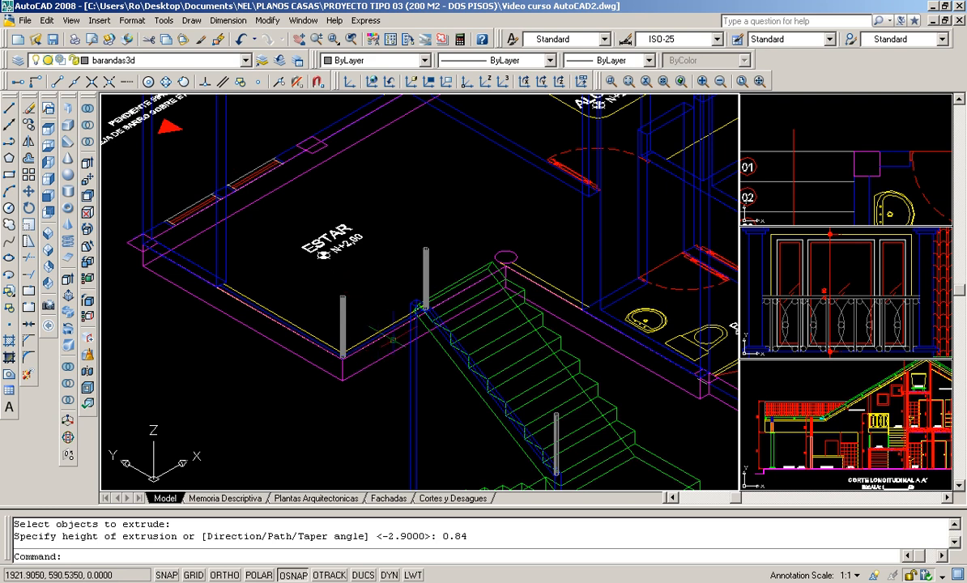
click(29, 192)
scroll(451, 380, up, 6)
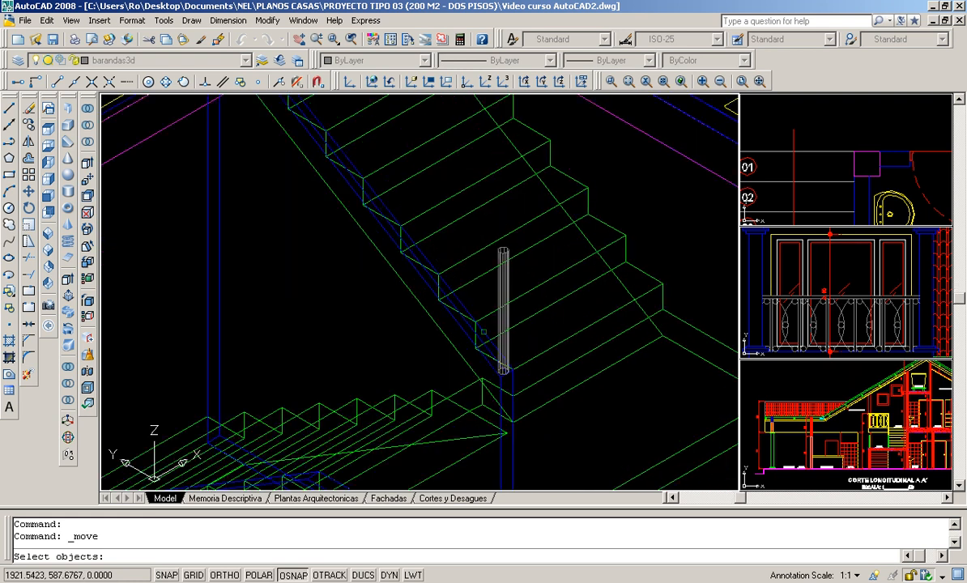
click(506, 377)
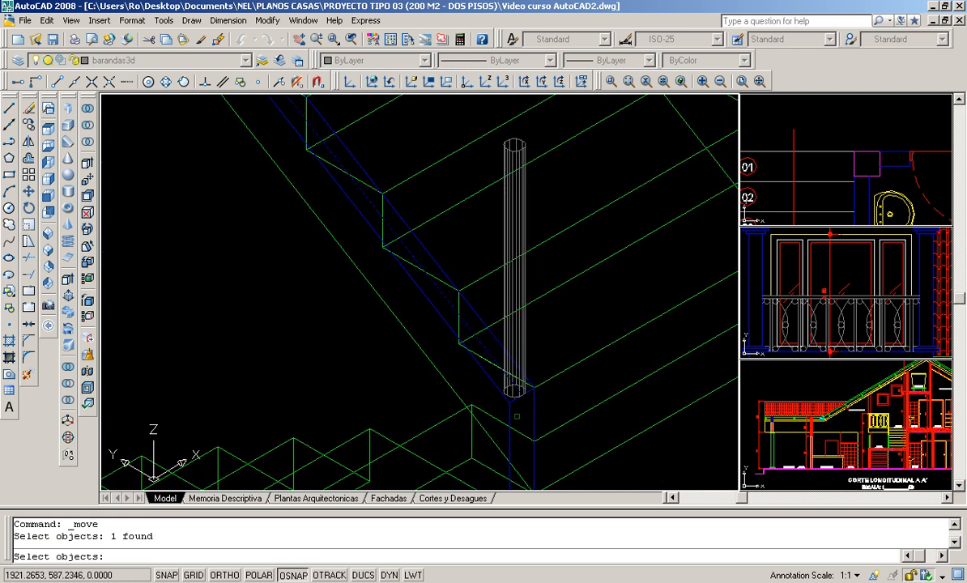
scroll(481, 378, up, 2)
scroll(517, 403, up, 2)
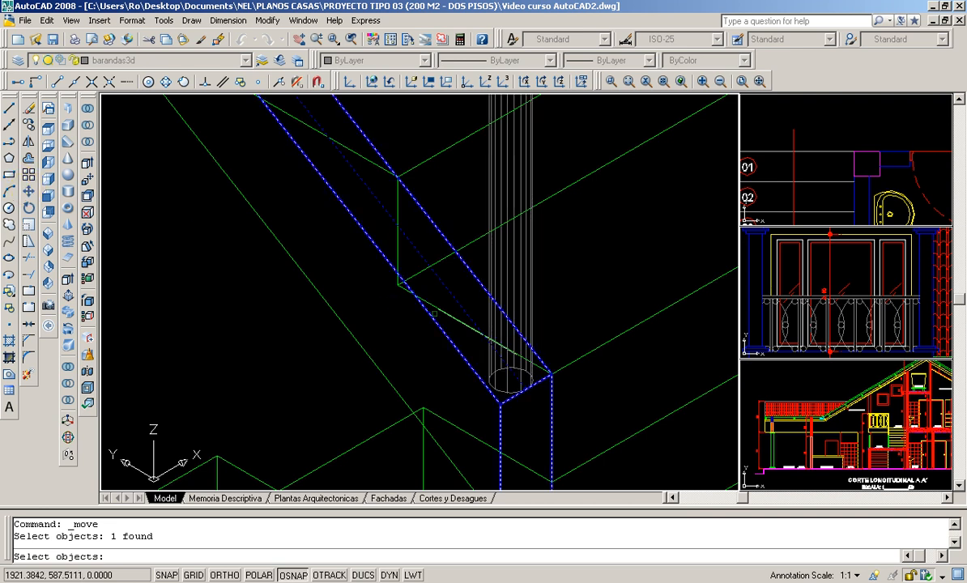
scroll(431, 314, down, 1)
scroll(397, 279, down, 6)
middle_drag(344, 229, 421, 341)
scroll(308, 166, up, 2)
middle_drag(212, 240, 352, 257)
scroll(307, 282, up, 5)
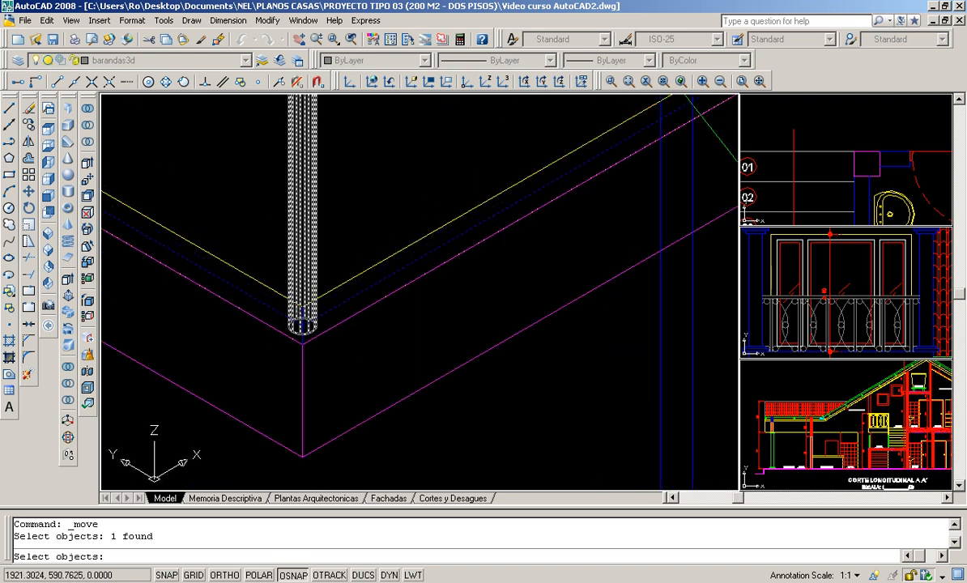
scroll(300, 309, up, 1)
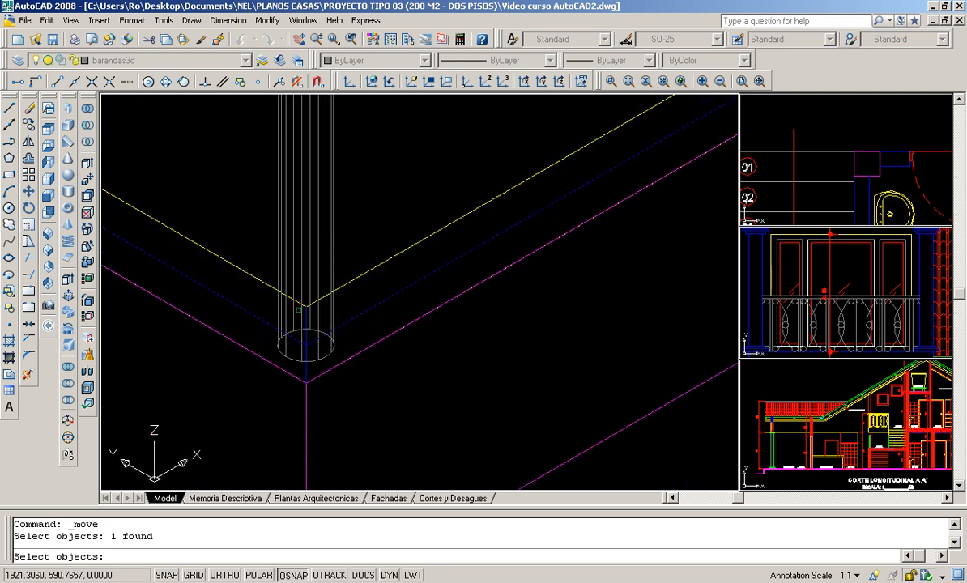
scroll(299, 309, up, 1)
key(Return)
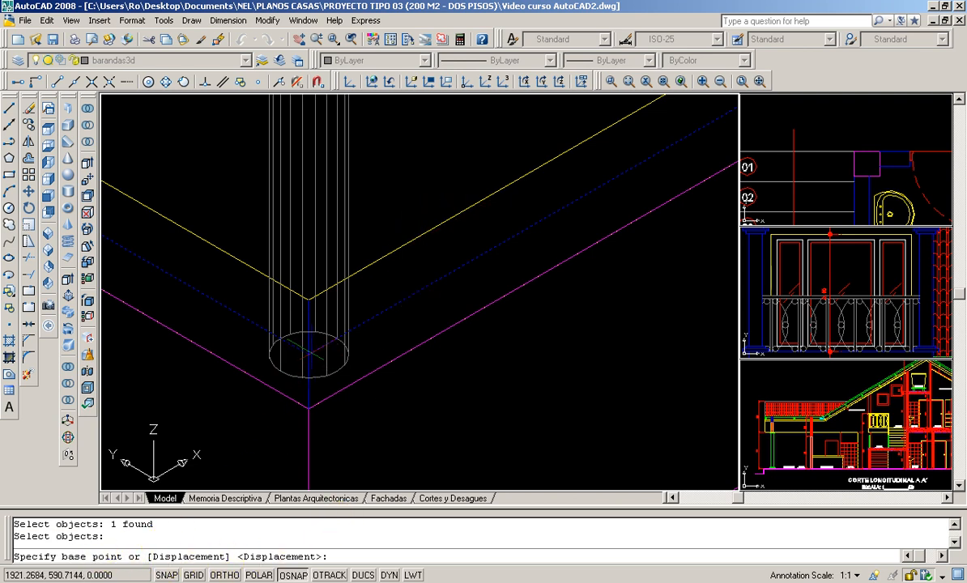
click(309, 340)
scroll(300, 178, down, 3)
scroll(299, 176, up, 5)
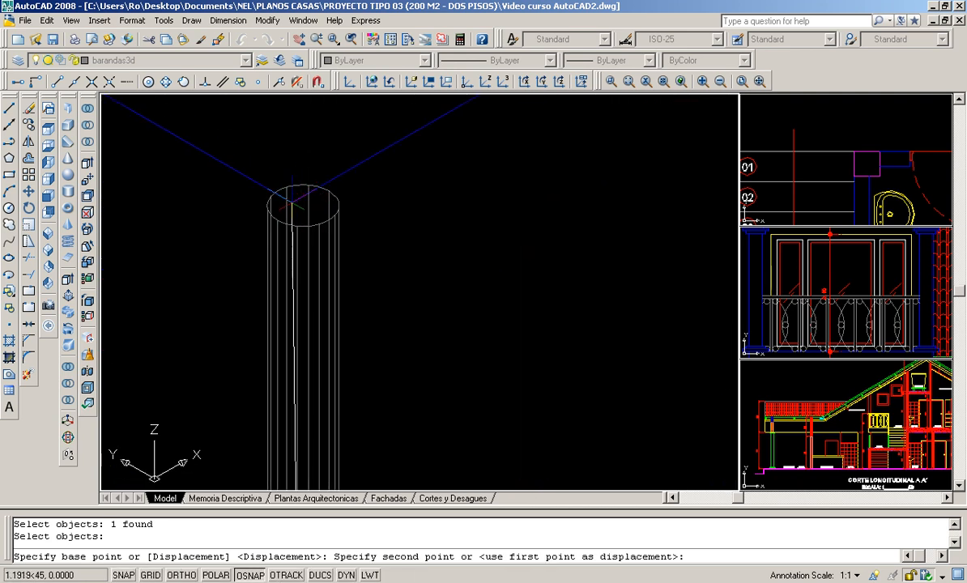
click(149, 81)
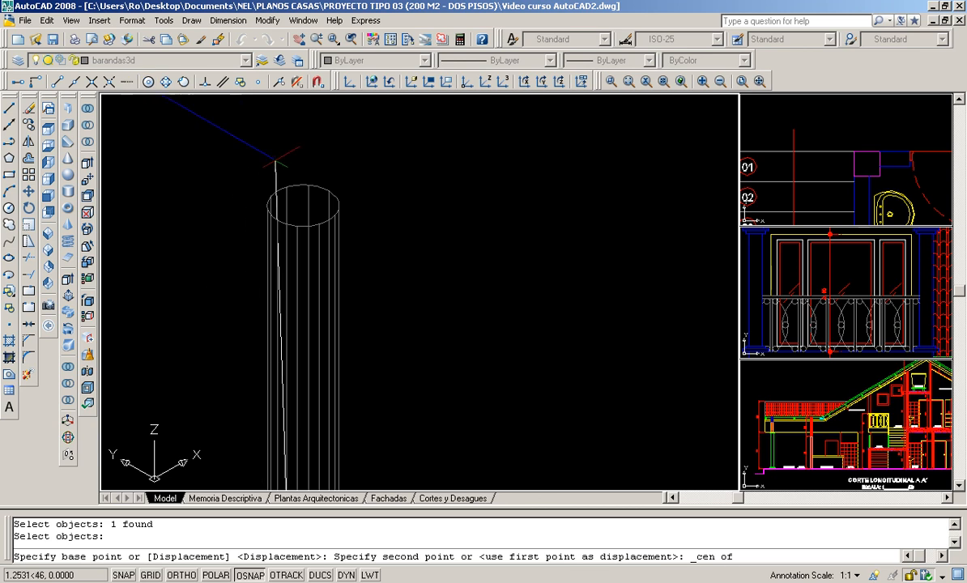
click(303, 206)
scroll(374, 230, down, 5)
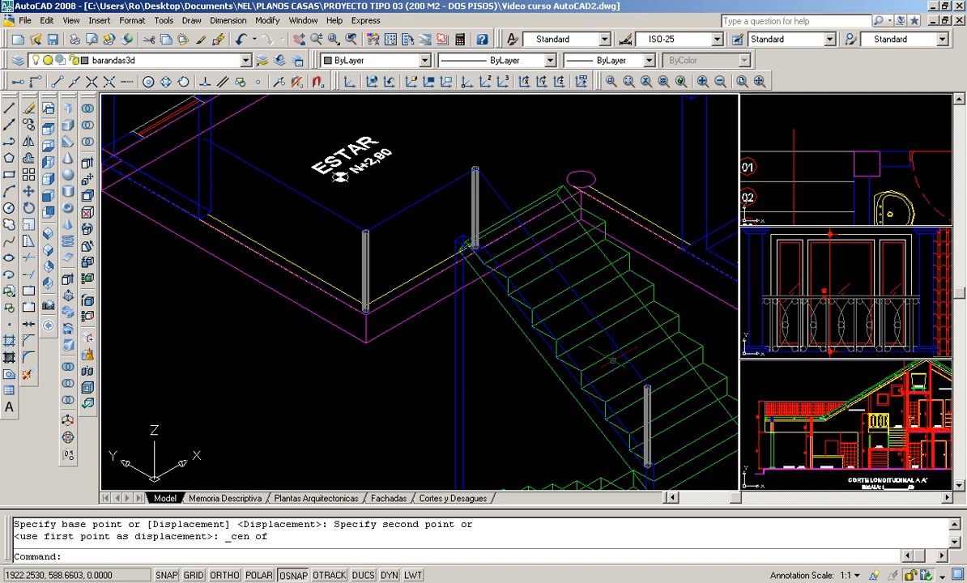
scroll(560, 264, up, 2)
click(561, 265)
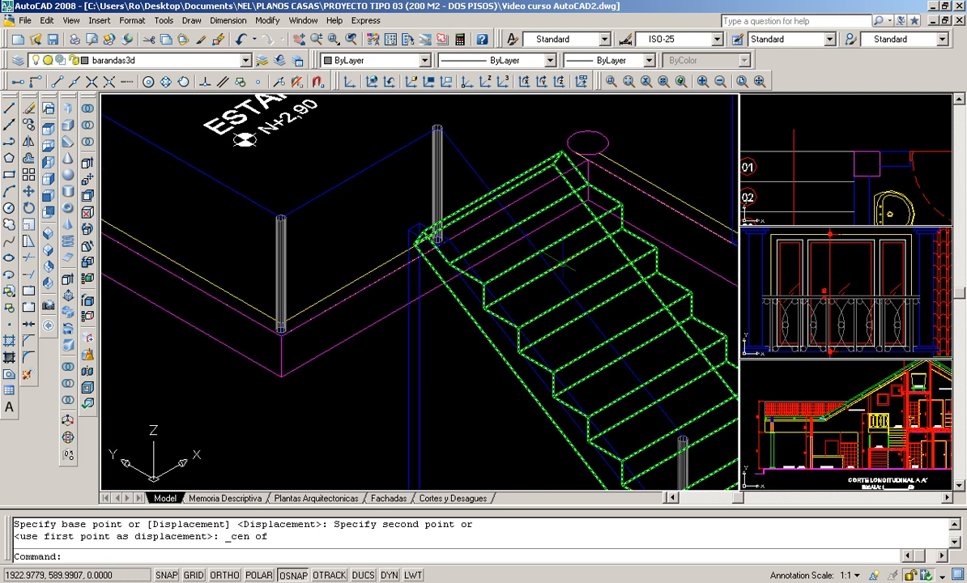
scroll(563, 265, down, 4)
scroll(470, 267, up, 3)
middle_drag(444, 253, 440, 276)
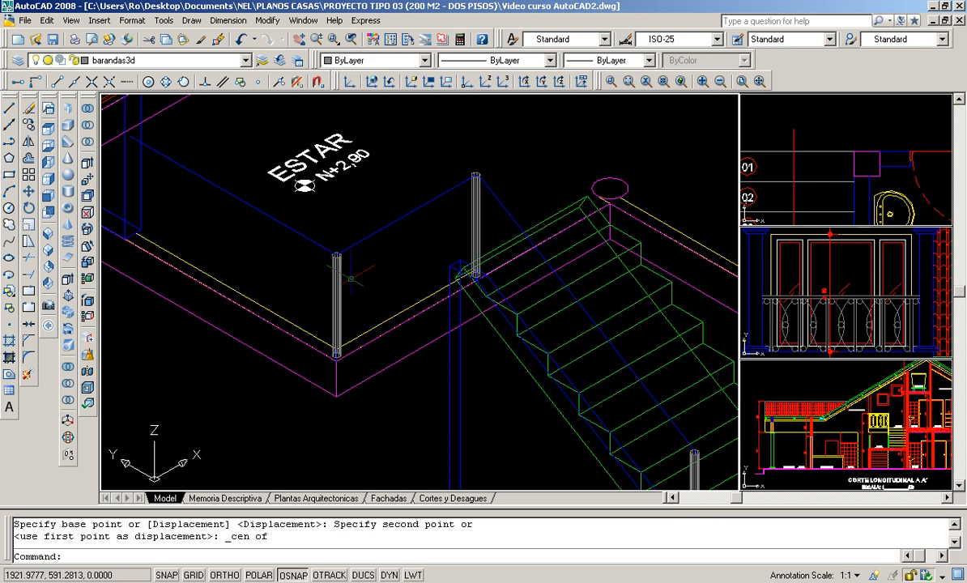
- Align the UCS with the front plane by setting the front view and returning to the southwest isometric view
scroll(332, 267, down, 2)
scroll(352, 269, up, 2)
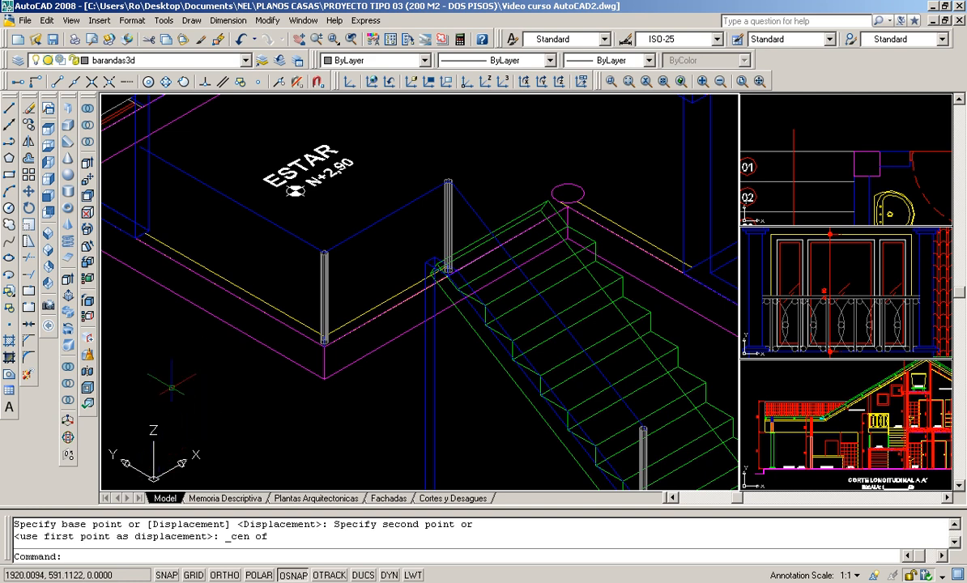
scroll(172, 381, down, 4)
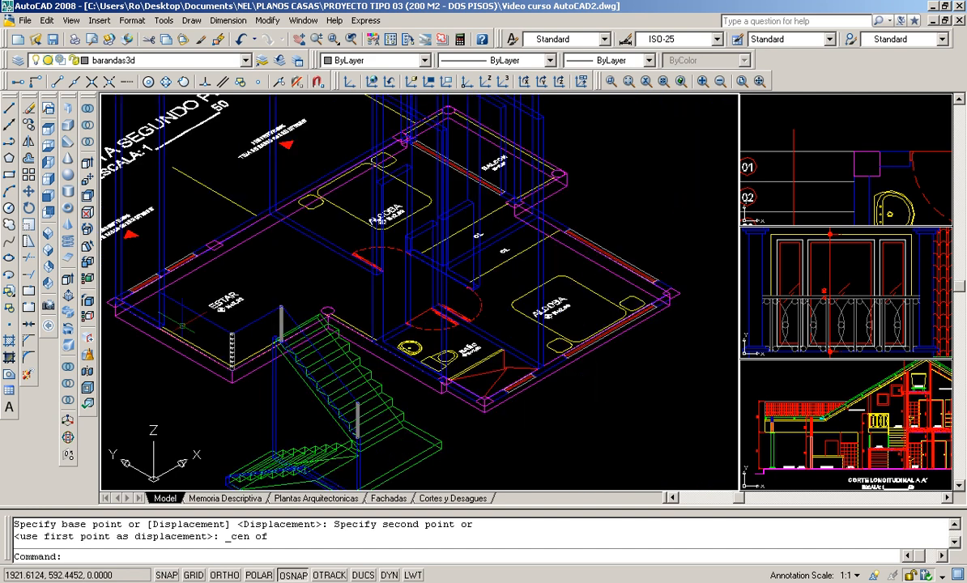
scroll(163, 315, up, 2)
scroll(161, 316, up, 6)
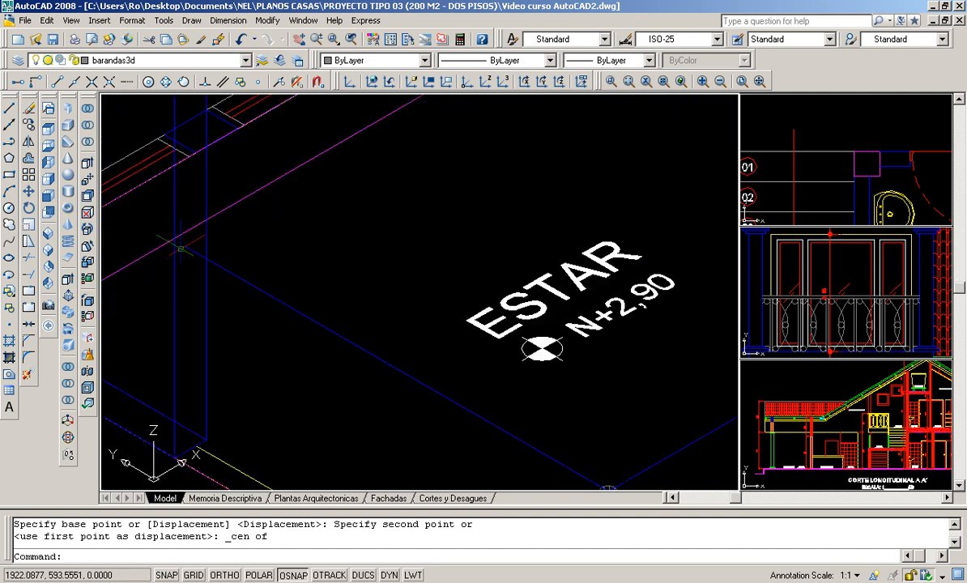
scroll(185, 244, down, 4)
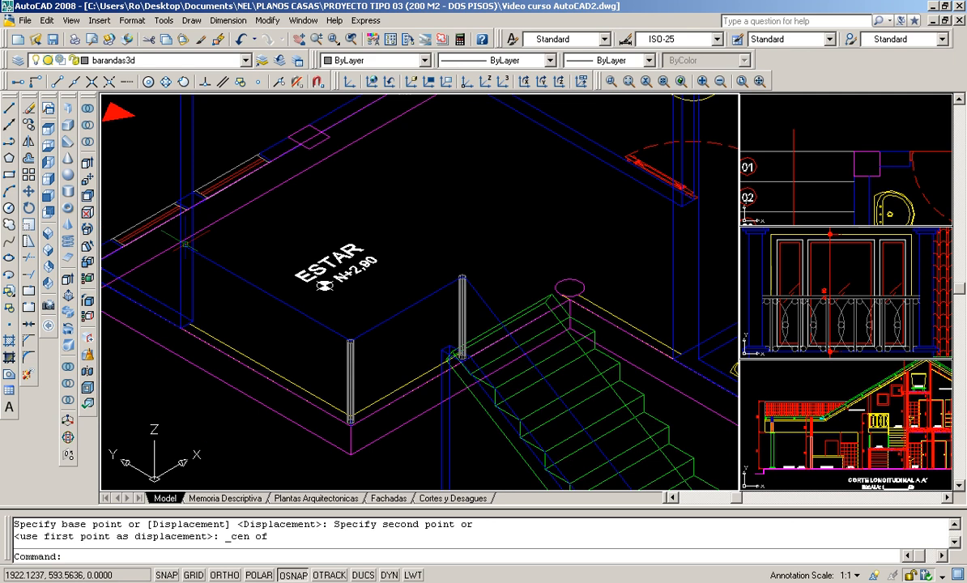
click(47, 198)
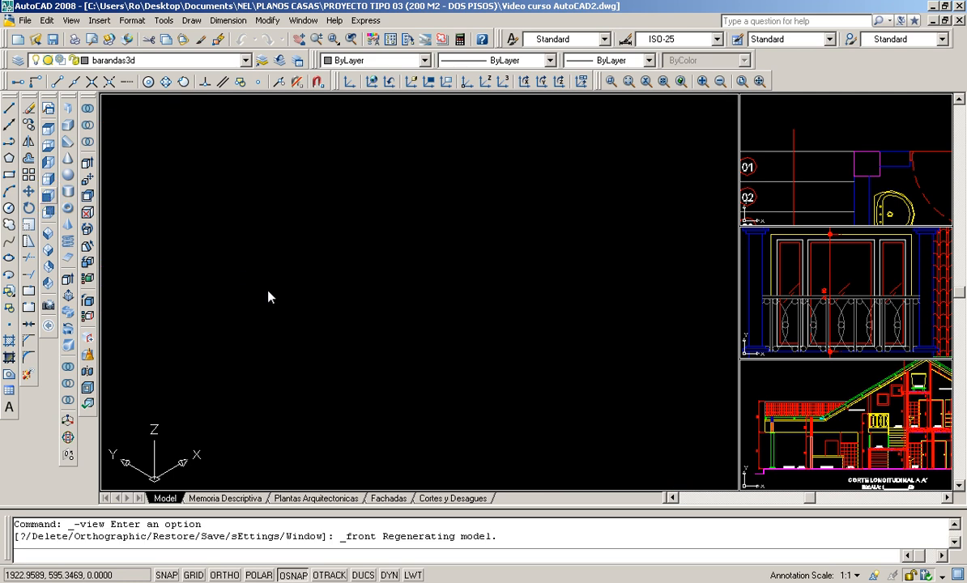
click(49, 240)
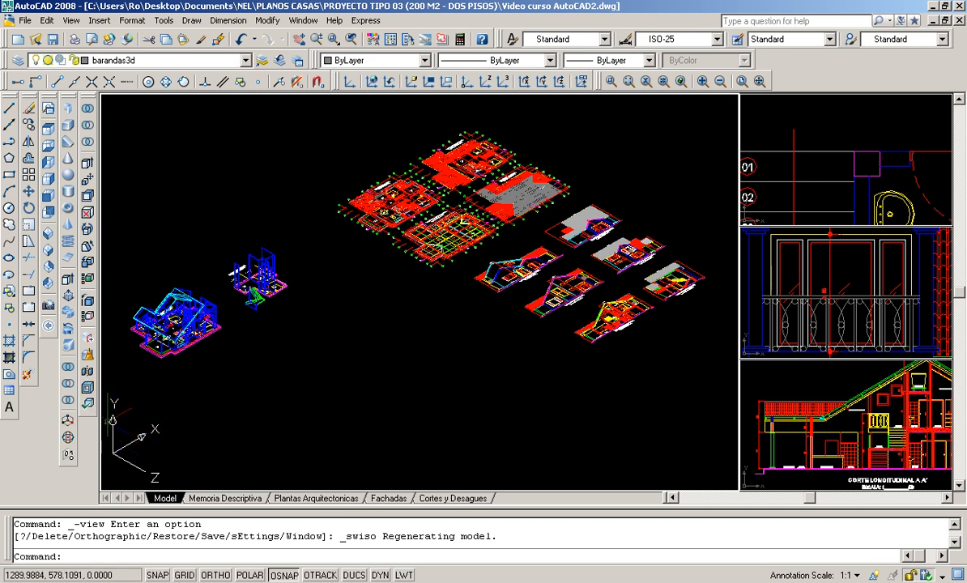
- Draw a circle of radius 0.04 centred on the raised railing path's free endpoint beside the ESTAR wall column
scroll(141, 364, up, 4)
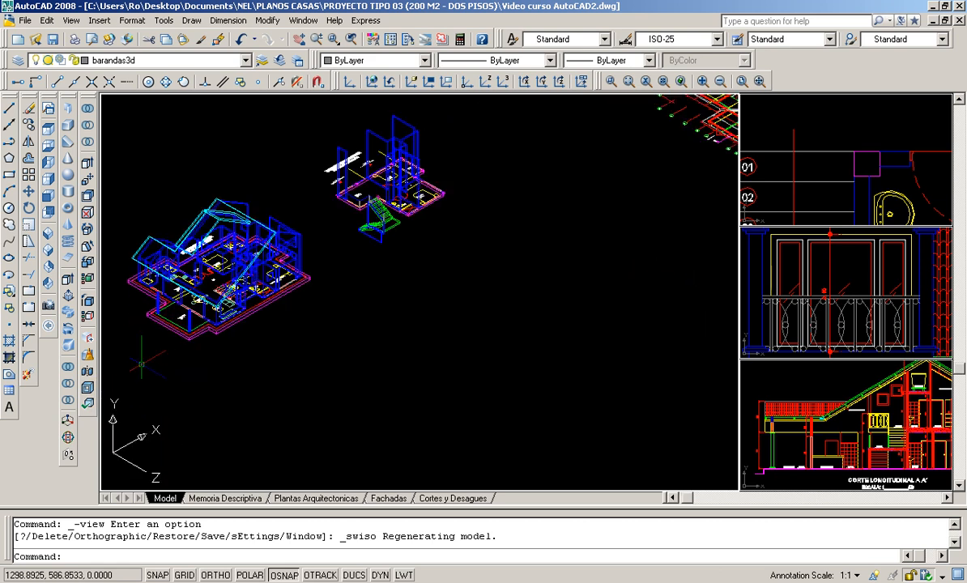
scroll(360, 199, up, 8)
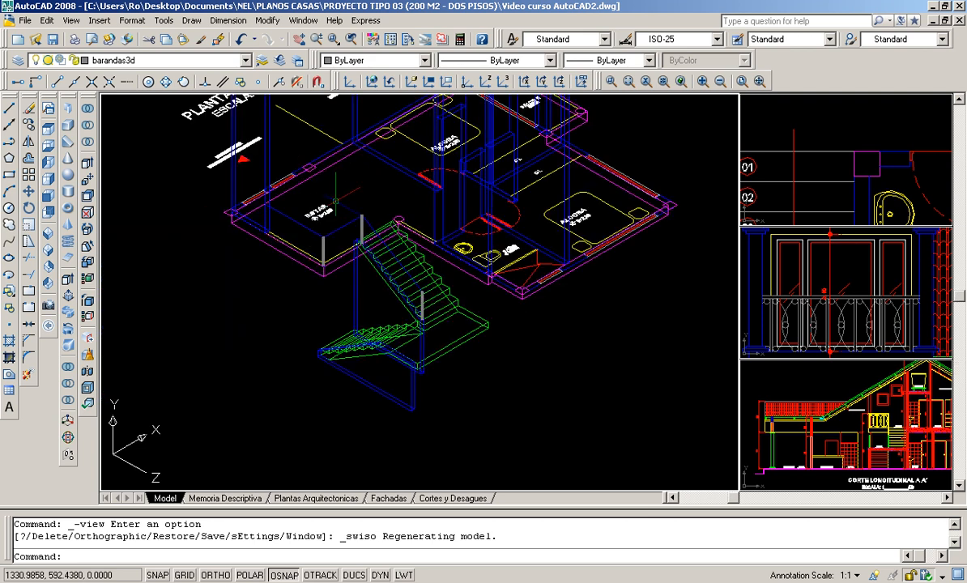
scroll(205, 228, up, 8)
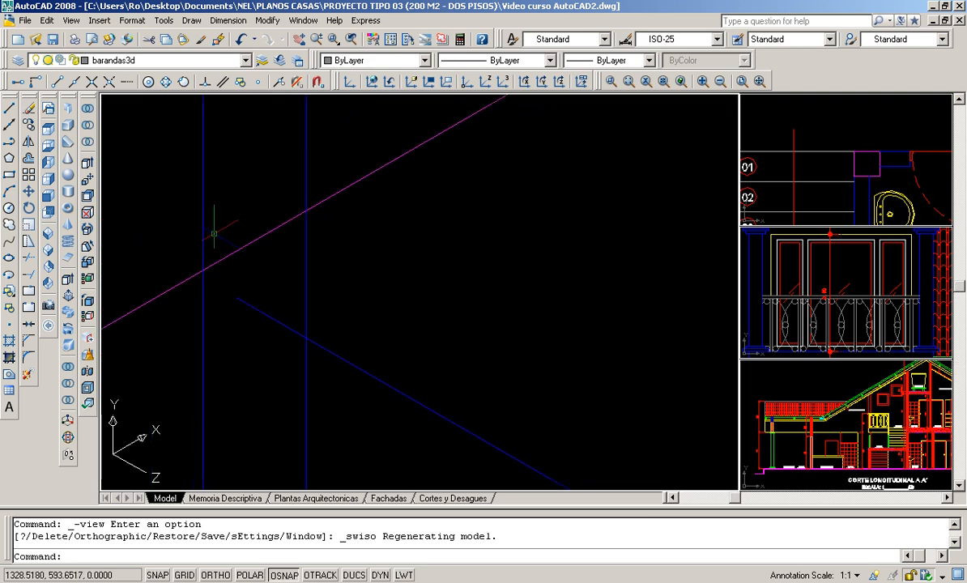
scroll(214, 233, down, 5)
scroll(347, 203, up, 3)
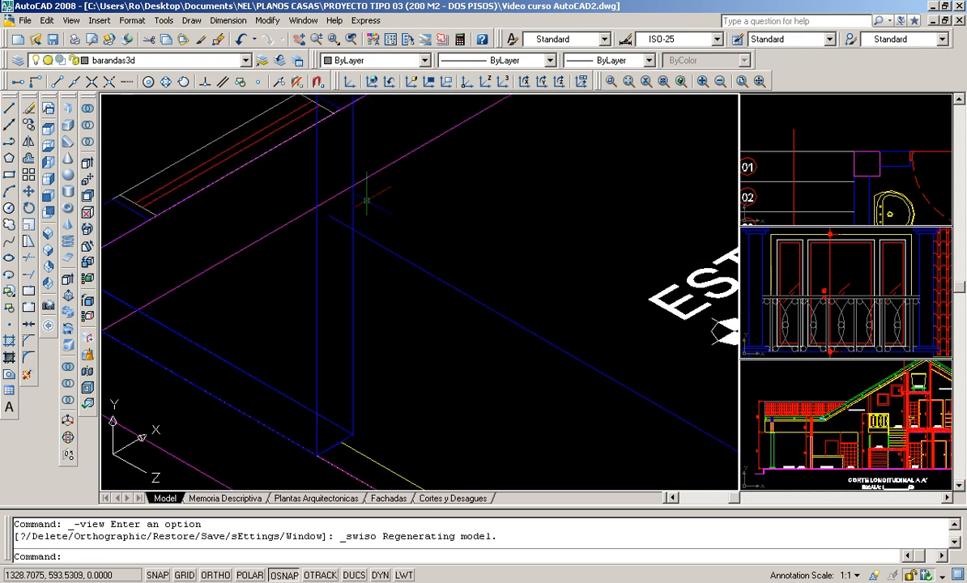
scroll(346, 202, up, 4)
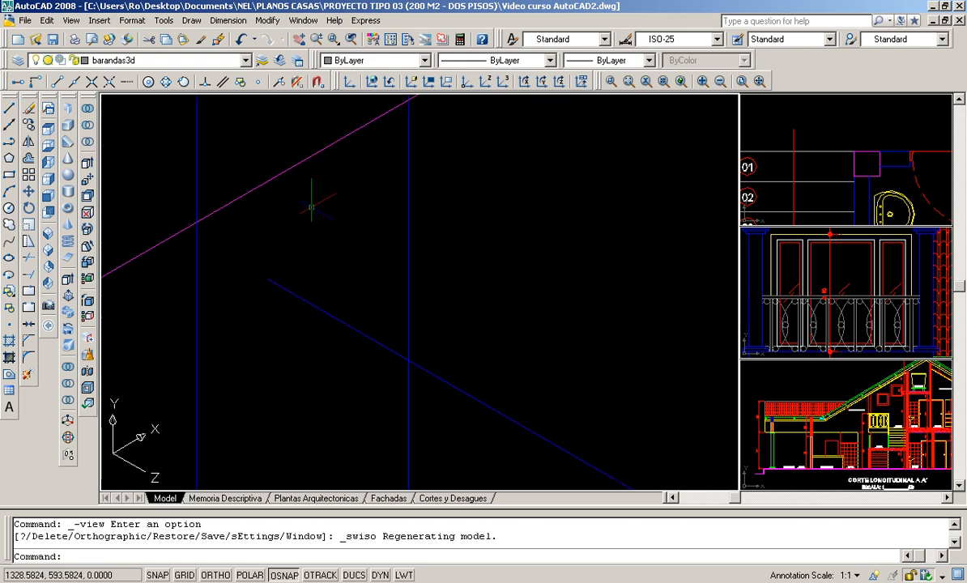
scroll(288, 213, up, 2)
scroll(210, 162, up, 2)
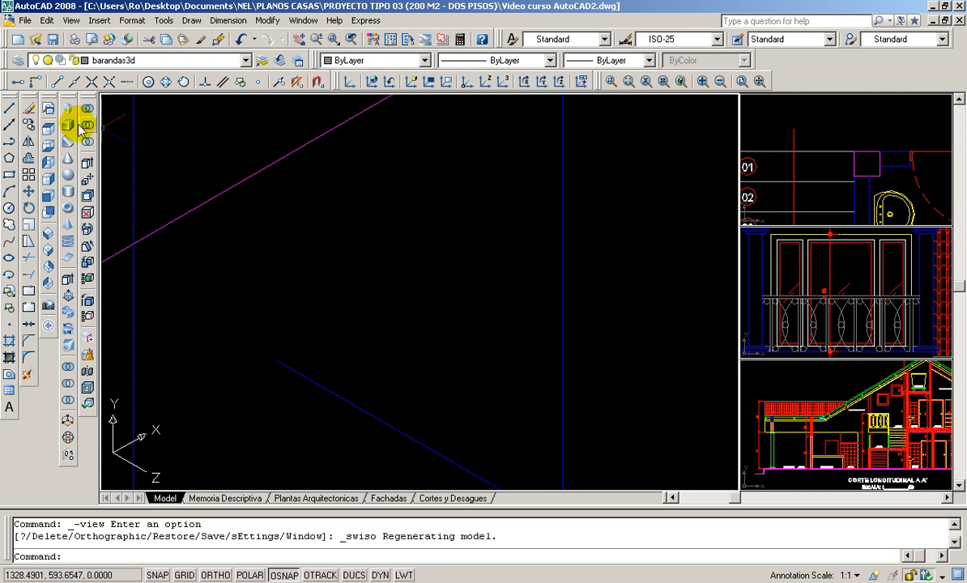
click(10, 209)
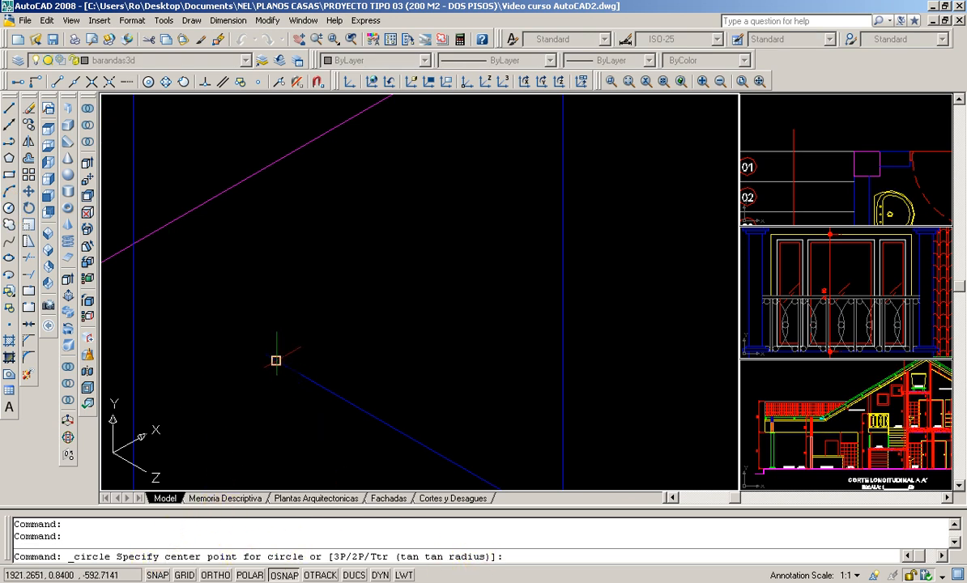
click(276, 361)
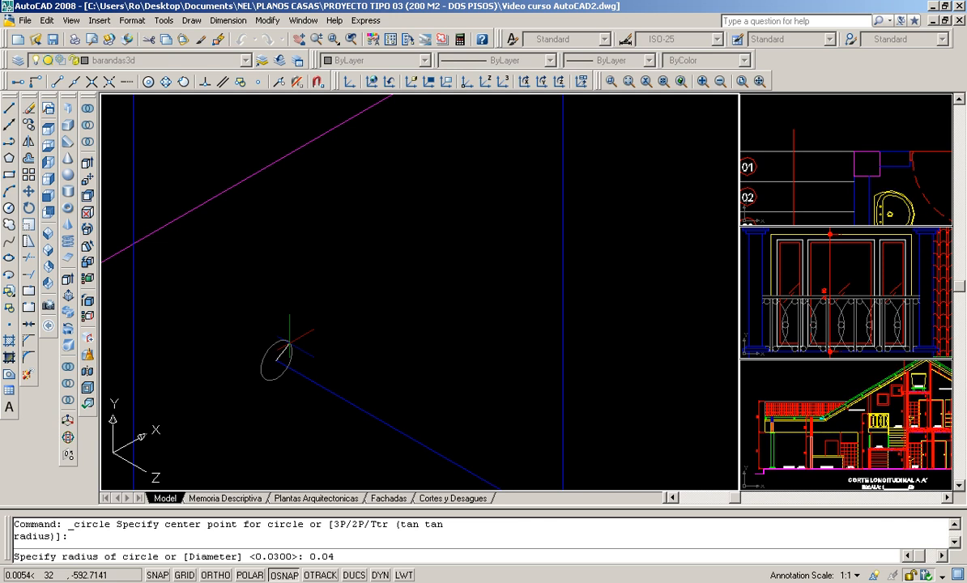
key(Return)
scroll(279, 356, up, 8)
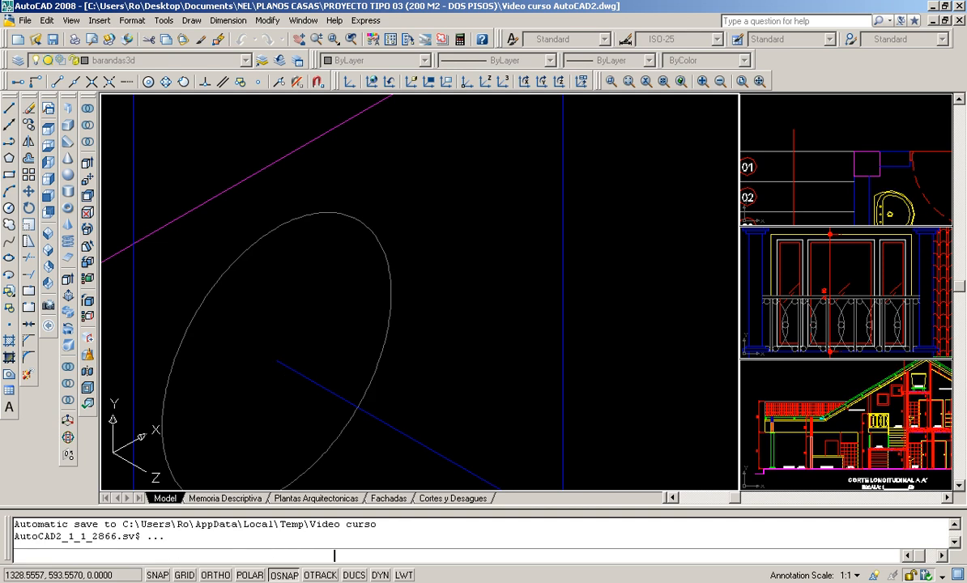
- Draw a diameter line across the new circle between its two opposite side quadrants
scroll(316, 276, down, 6)
scroll(345, 235, down, 6)
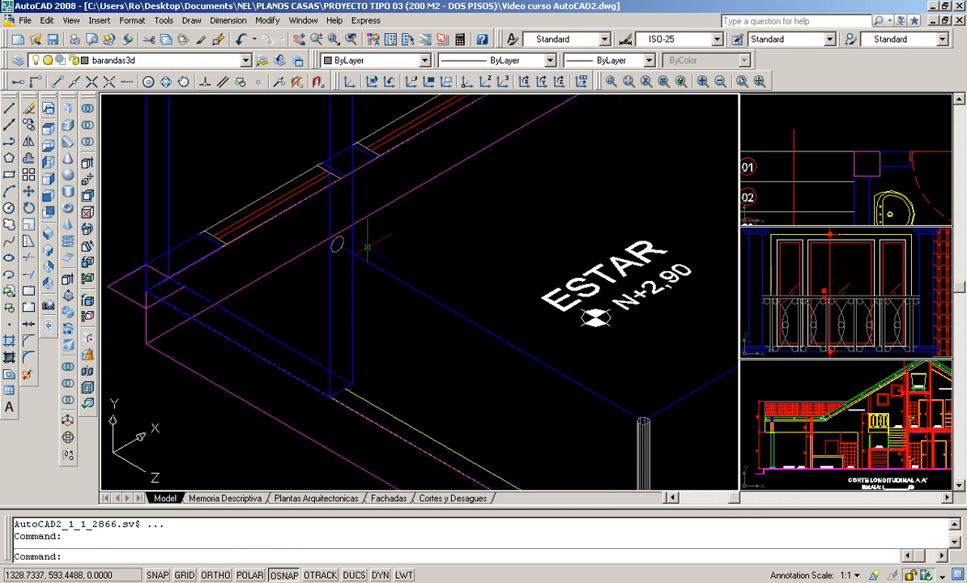
scroll(366, 247, up, 10)
scroll(358, 255, up, 2)
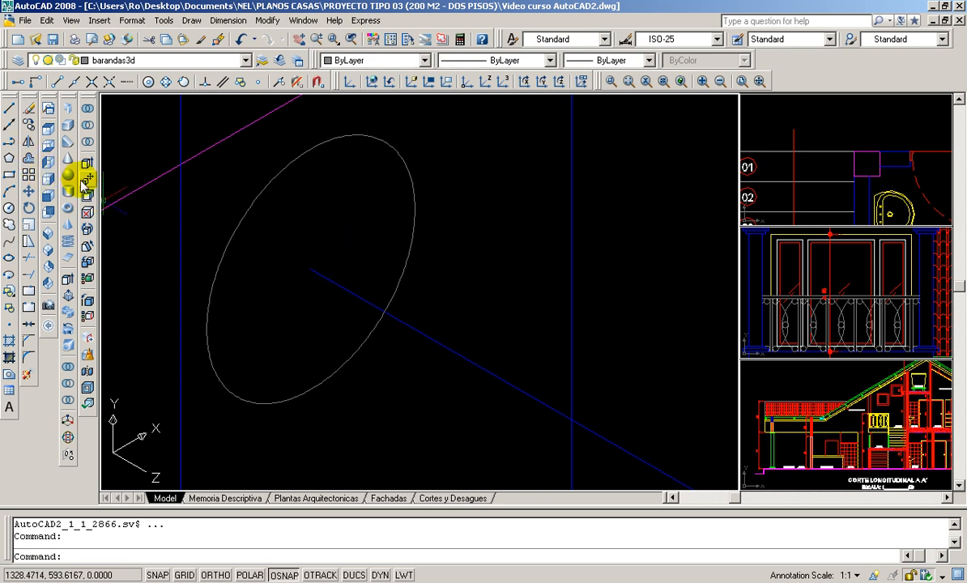
click(9, 108)
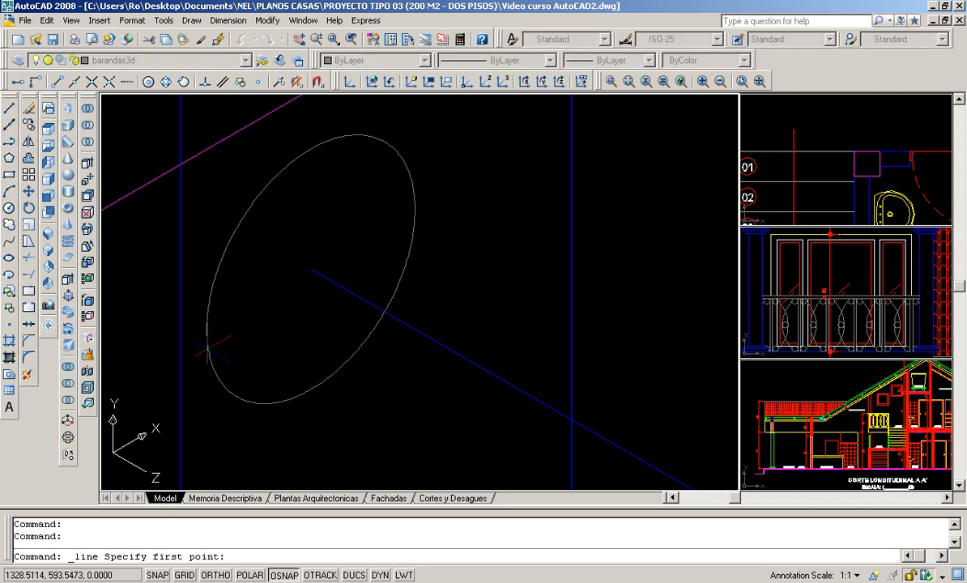
click(166, 81)
click(207, 330)
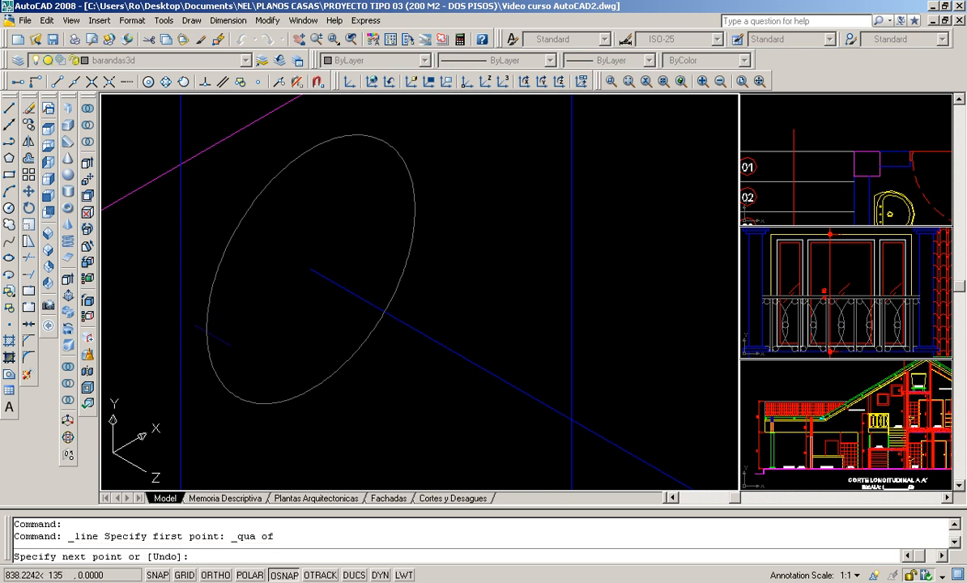
click(166, 82)
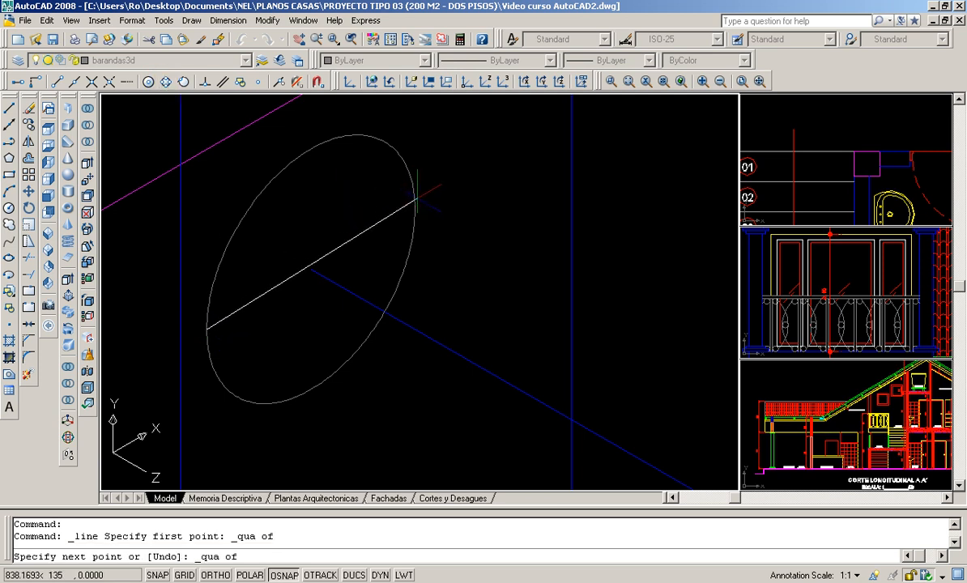
click(416, 210)
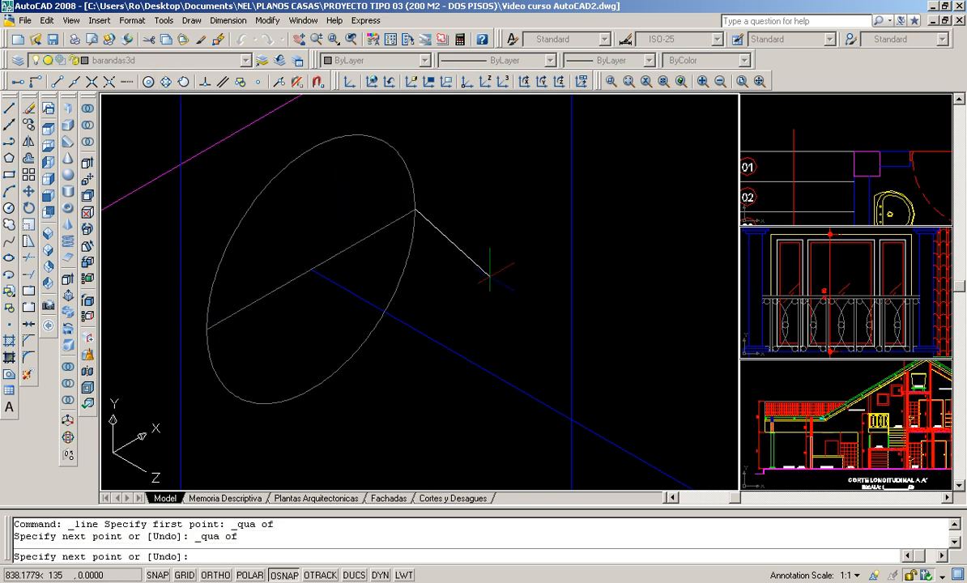
key(Return)
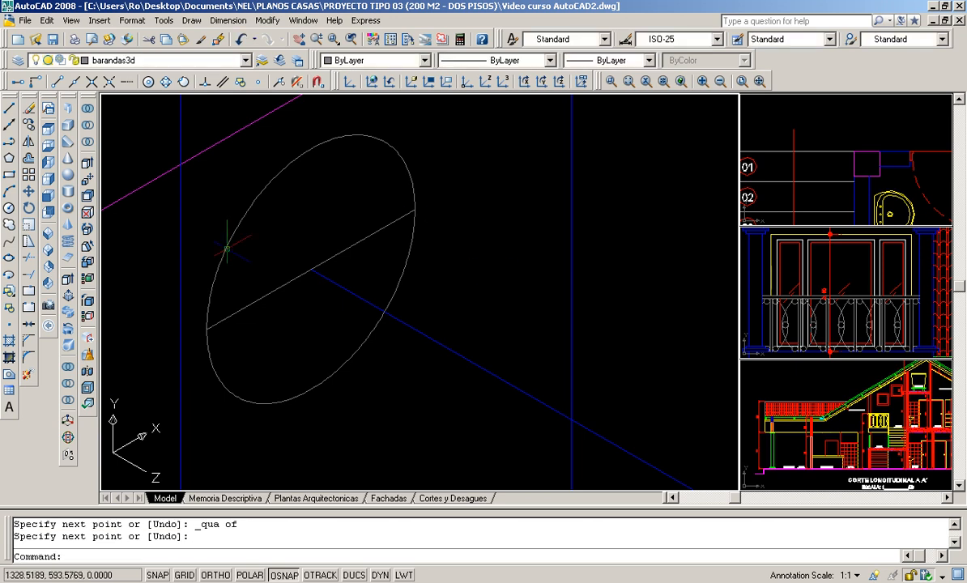
- Trim away the lower half of the circle using the diameter line as the cutting edge
click(29, 257)
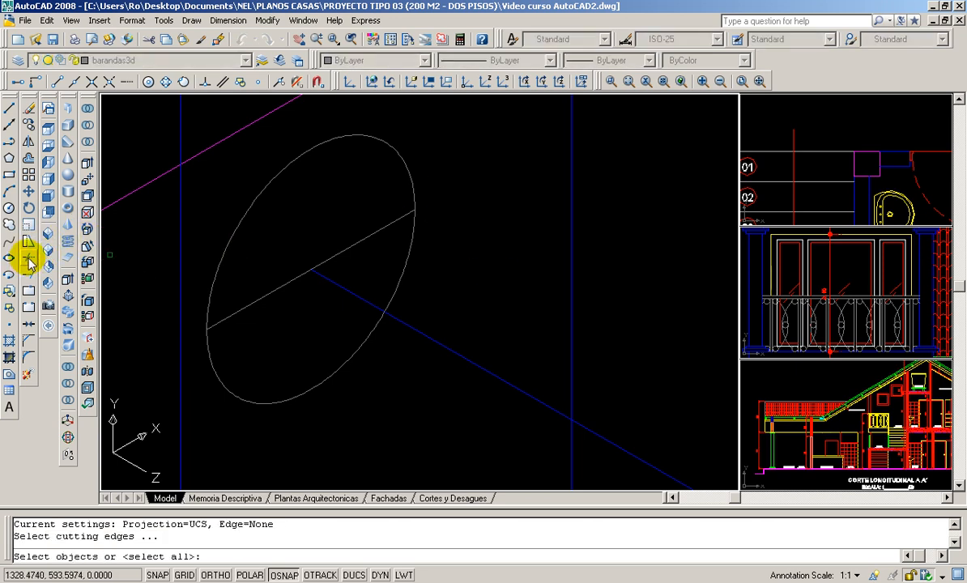
click(261, 294)
key(Return)
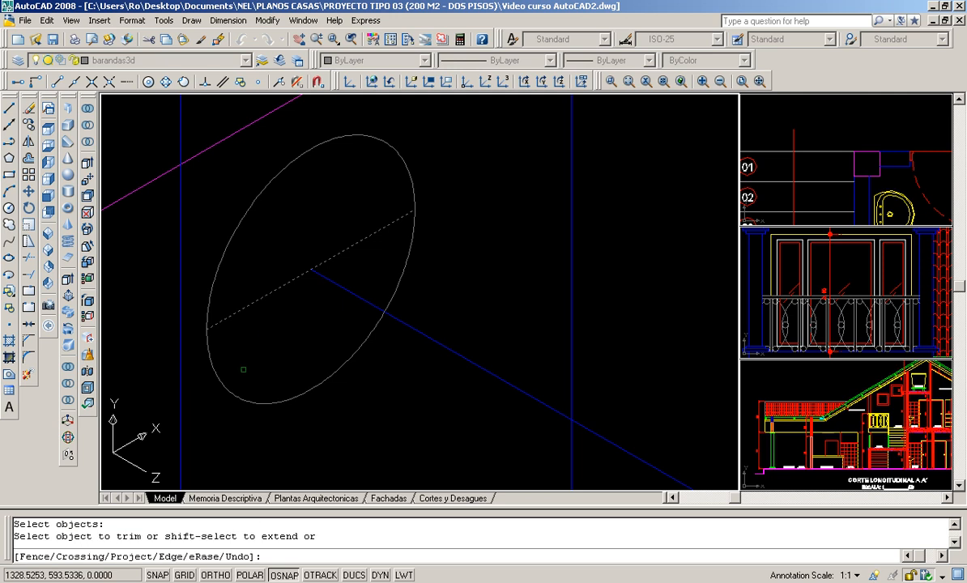
click(208, 358)
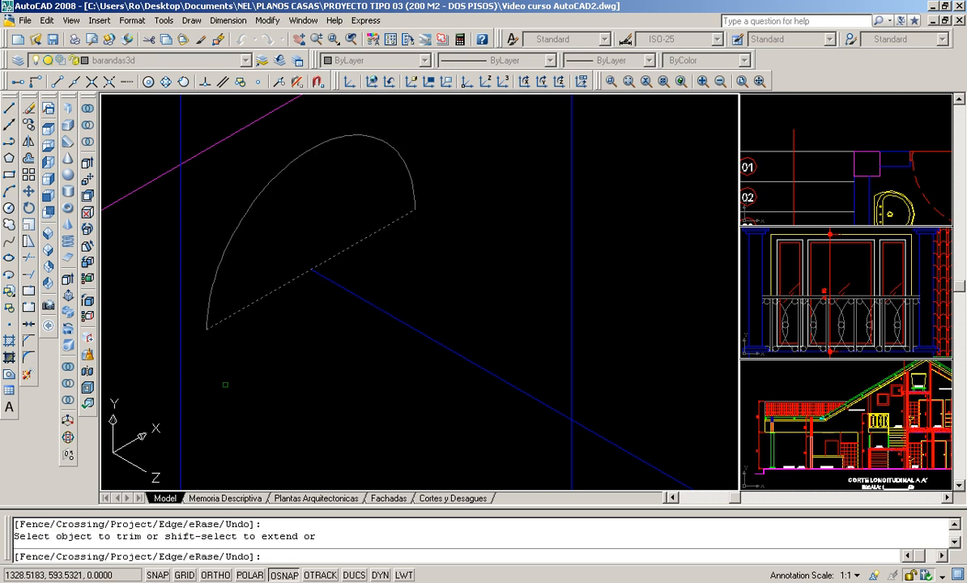
key(Return)
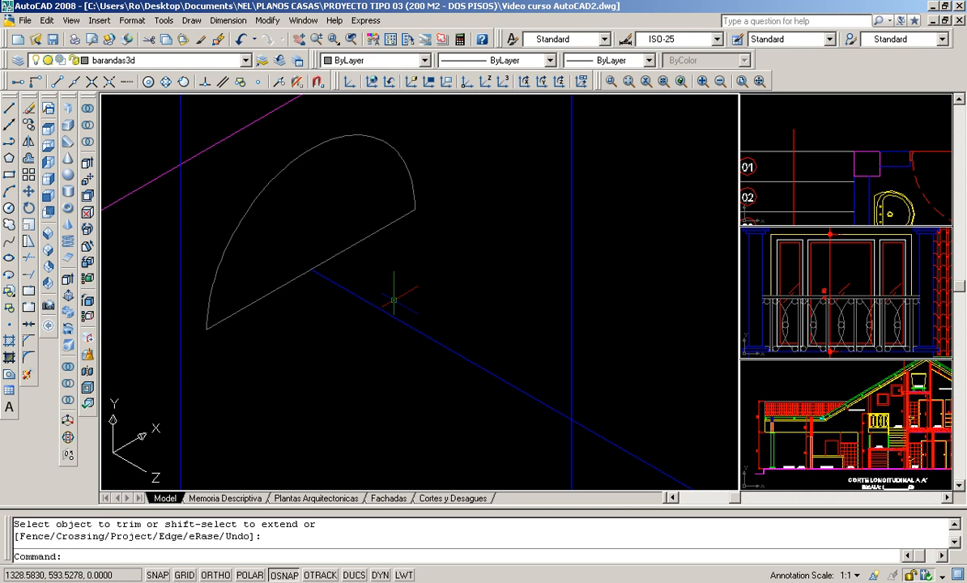
- Convert the remaining arc to a polyline with PEDIT and join it with the diameter line into one closed half-round profile
middle_drag(360, 218, 393, 270)
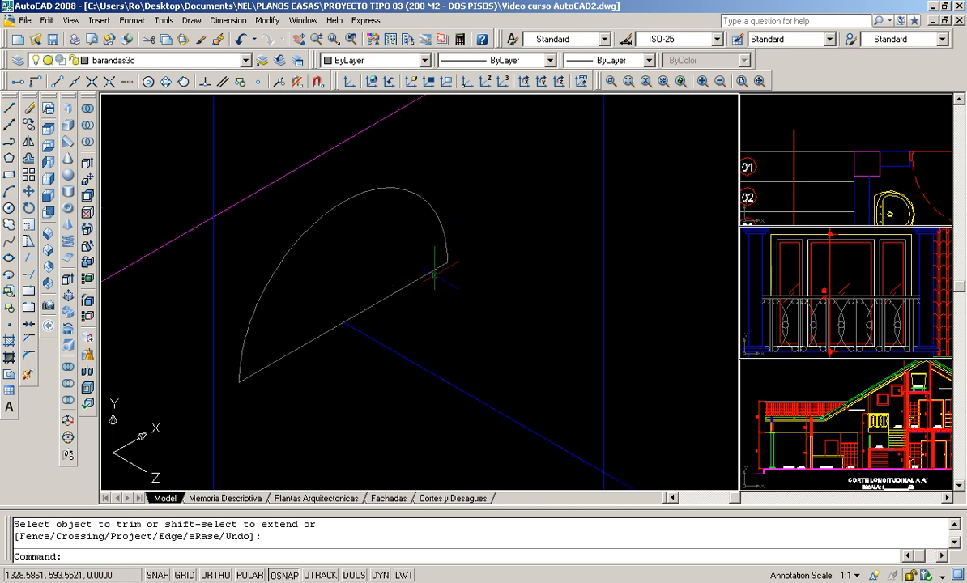
scroll(405, 245, up, 2)
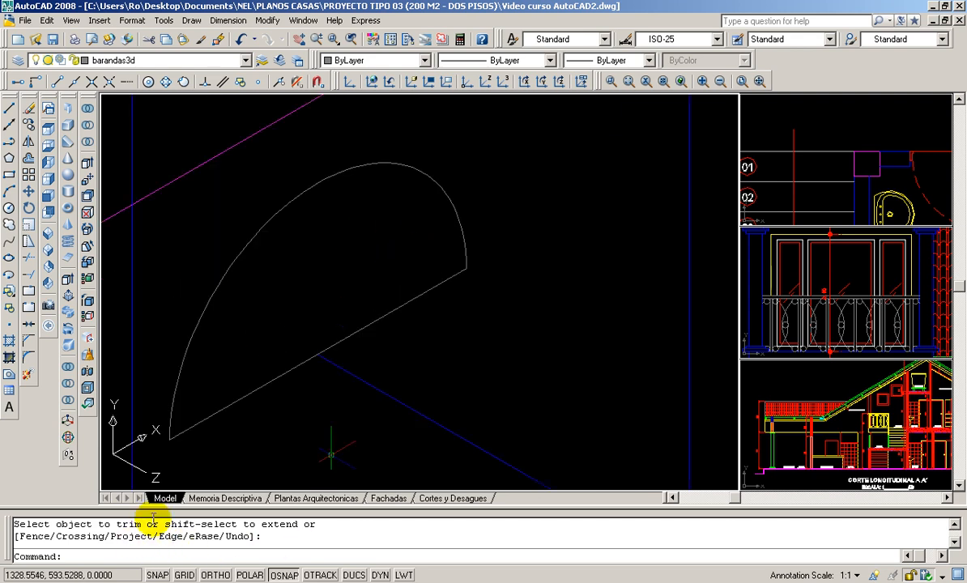
text(pedit)
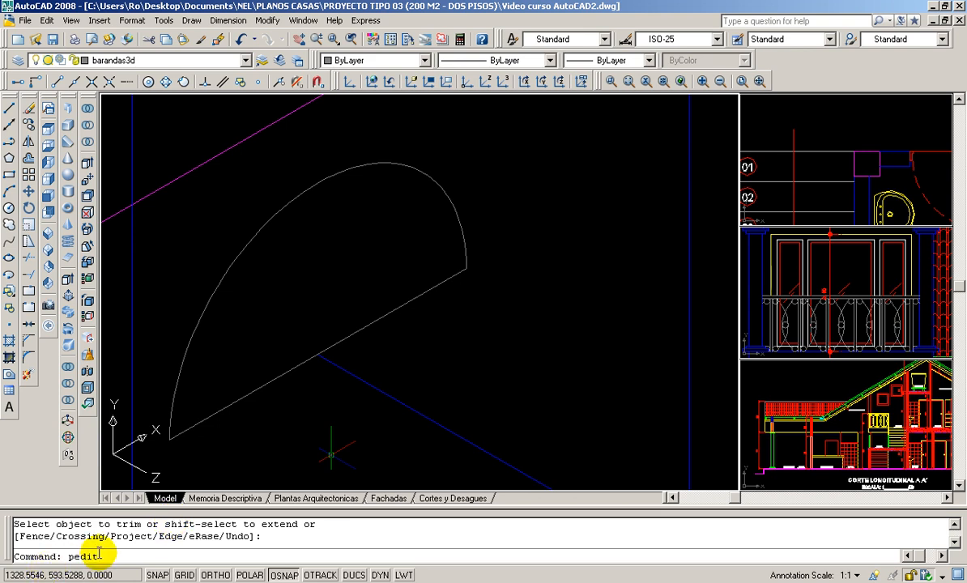
key(Return)
click(223, 274)
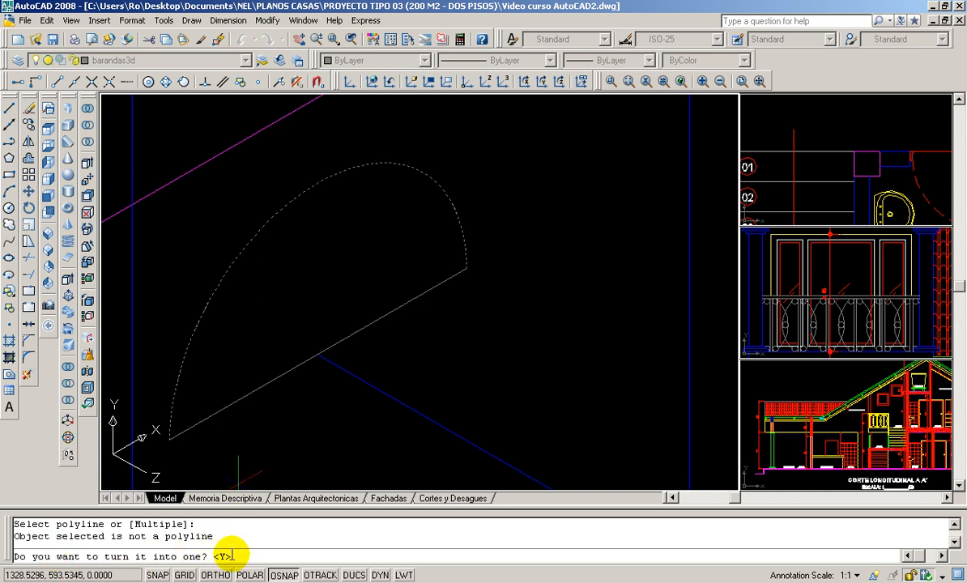
key(Return)
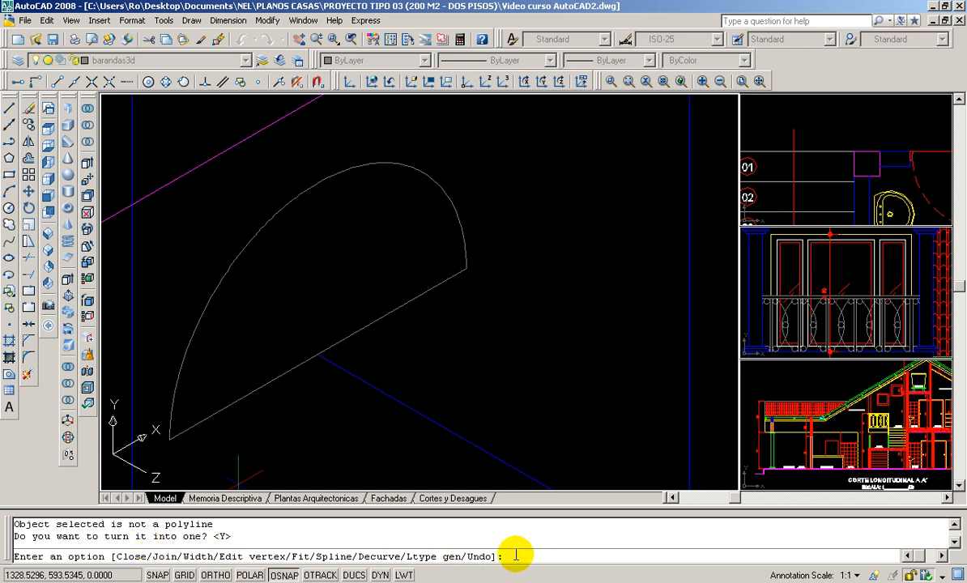
text(j)
key(Return)
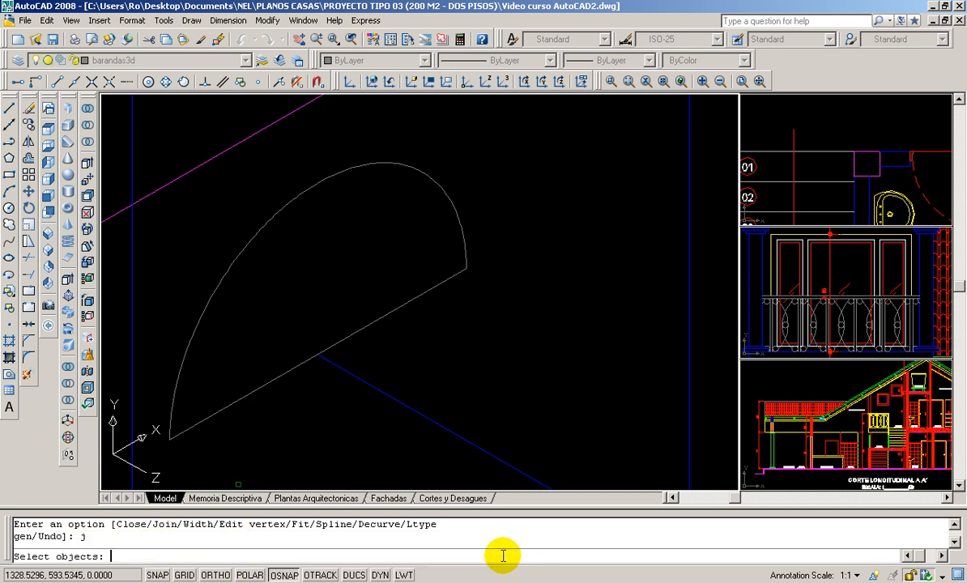
click(377, 317)
click(378, 317)
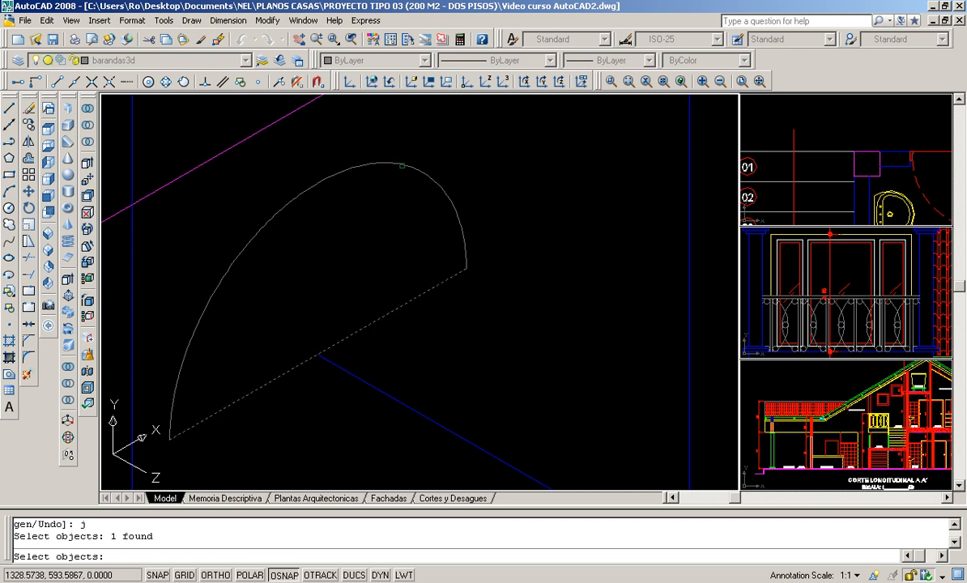
click(463, 247)
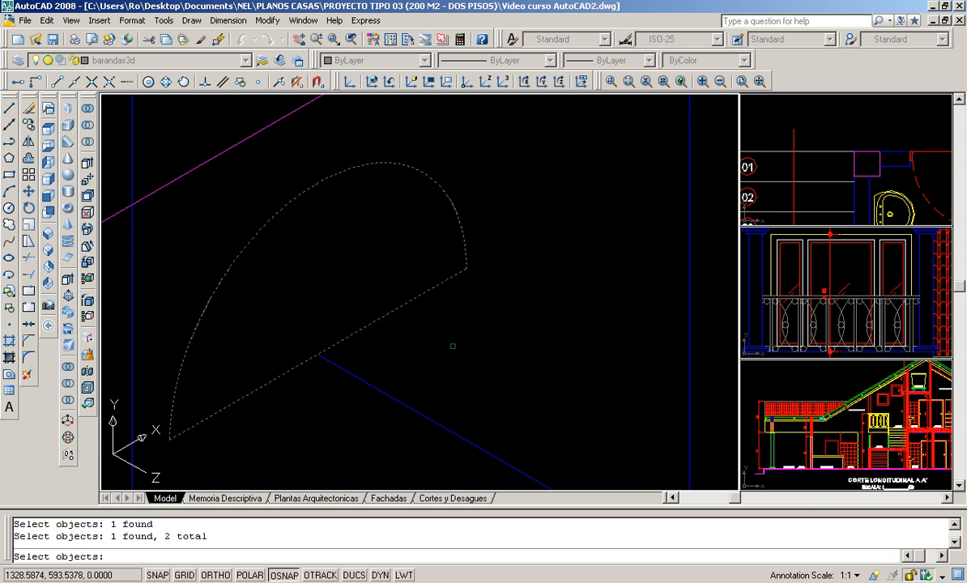
key(Return)
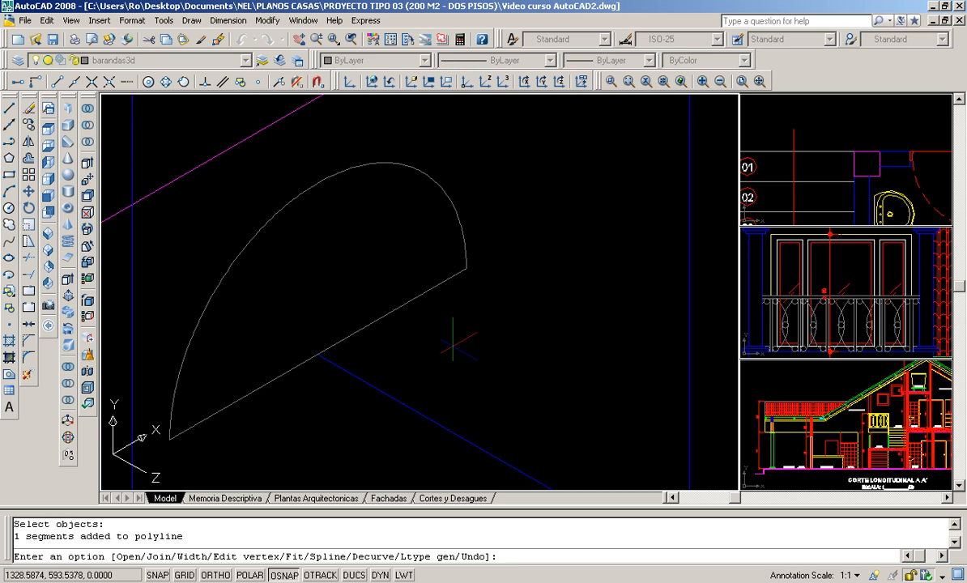
- Finish the polyline edit that closes the half-round handrail profile
key(Return)
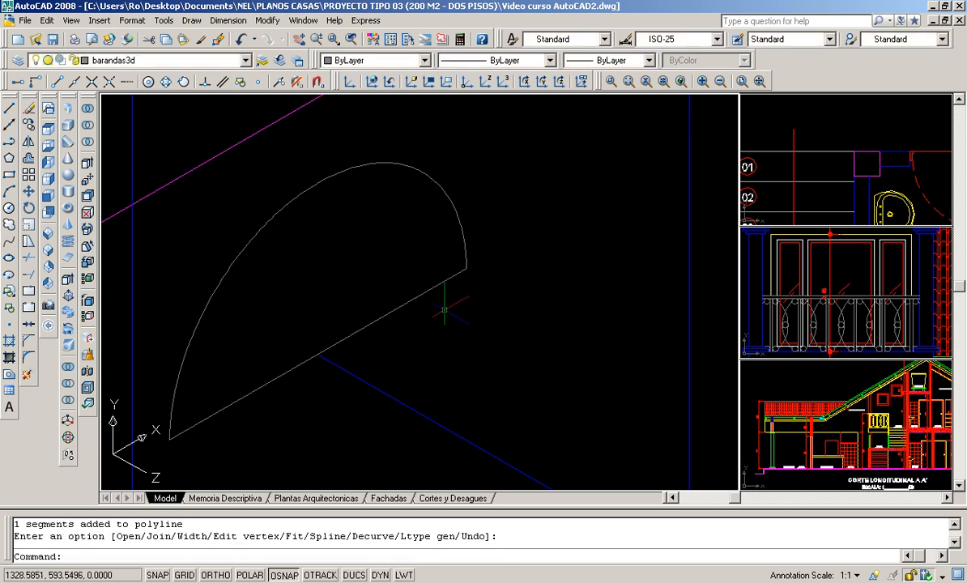
scroll(337, 288, down, 8)
scroll(385, 297, down, 3)
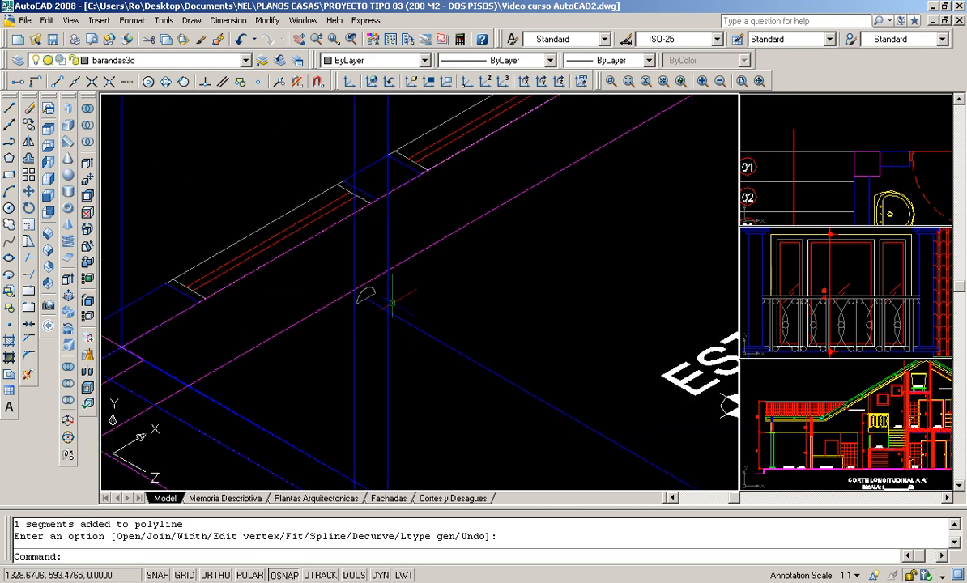
scroll(392, 303, down, 5)
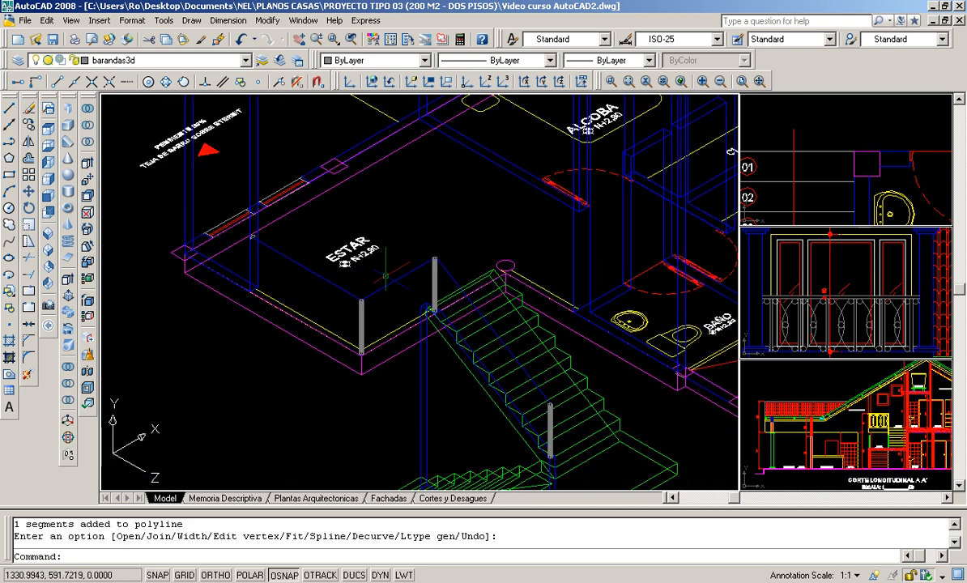
scroll(394, 304, up, 2)
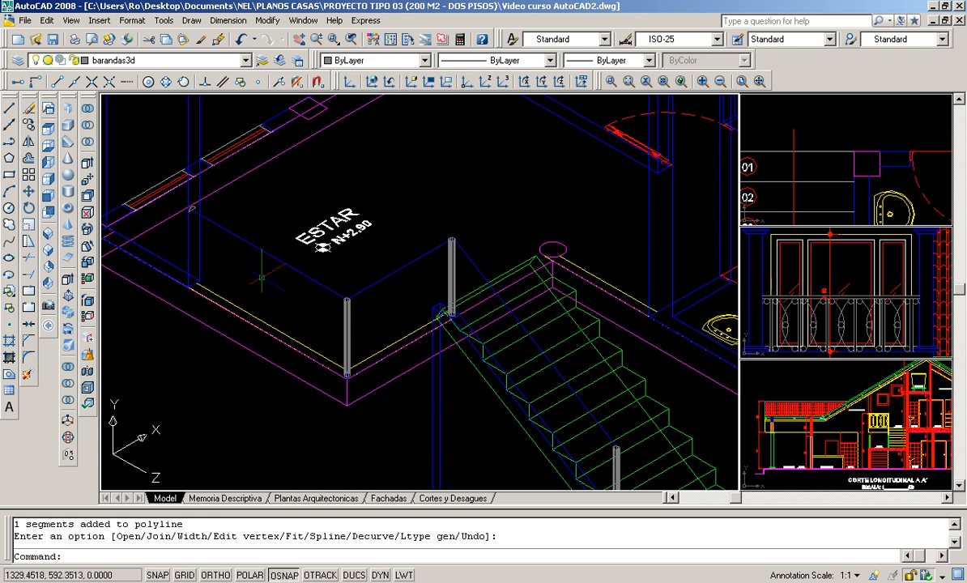
scroll(199, 190, up, 3)
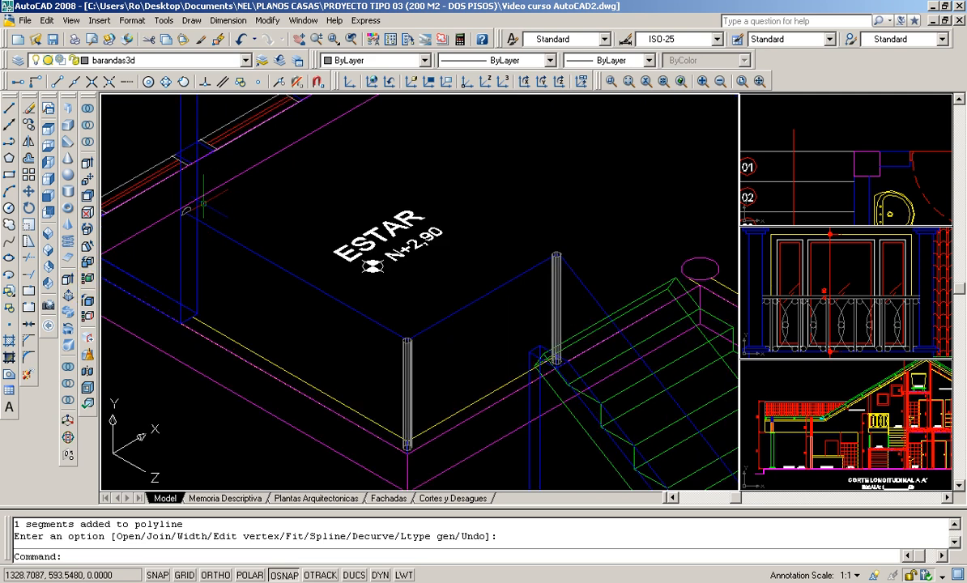
- Try sweeping the half-round profile along the raised railing path around the ESTAR landing and down the stairs
click(68, 318)
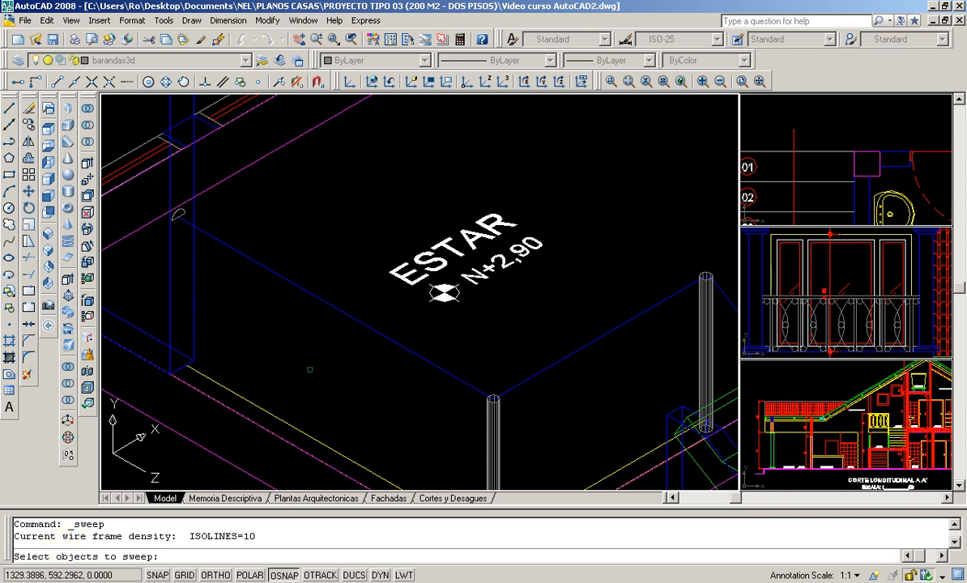
middle_drag(300, 339, 347, 410)
scroll(227, 287, up, 4)
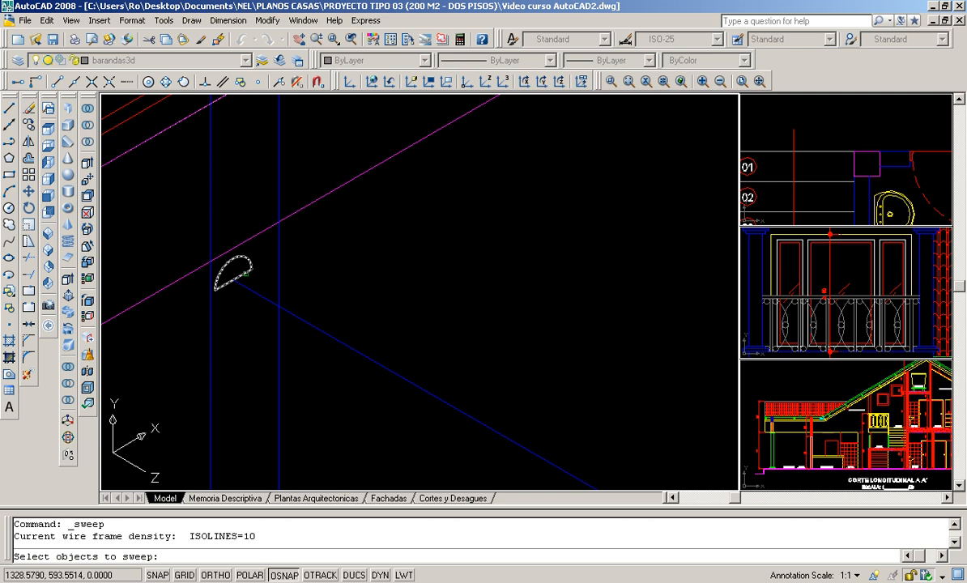
scroll(245, 275, up, 2)
click(246, 275)
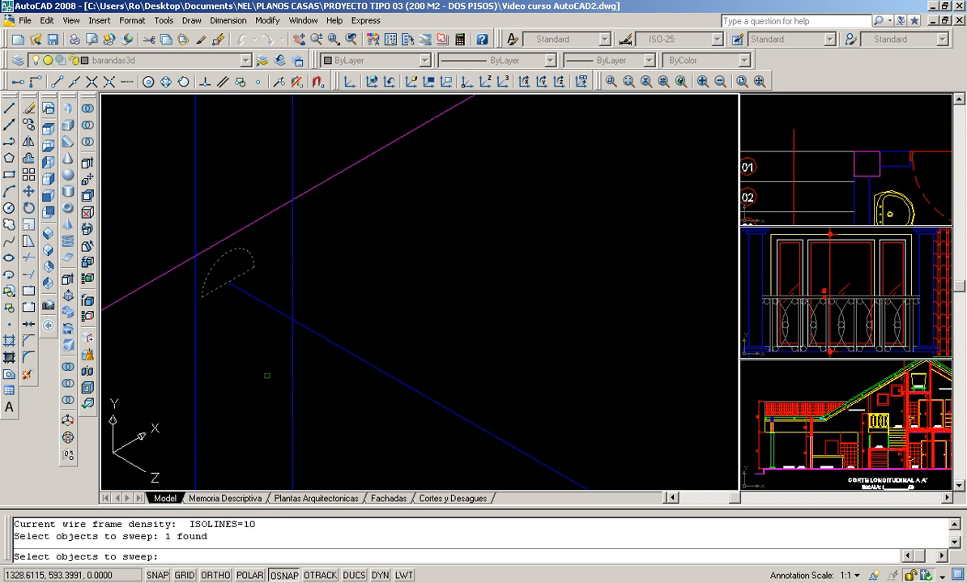
key(Return)
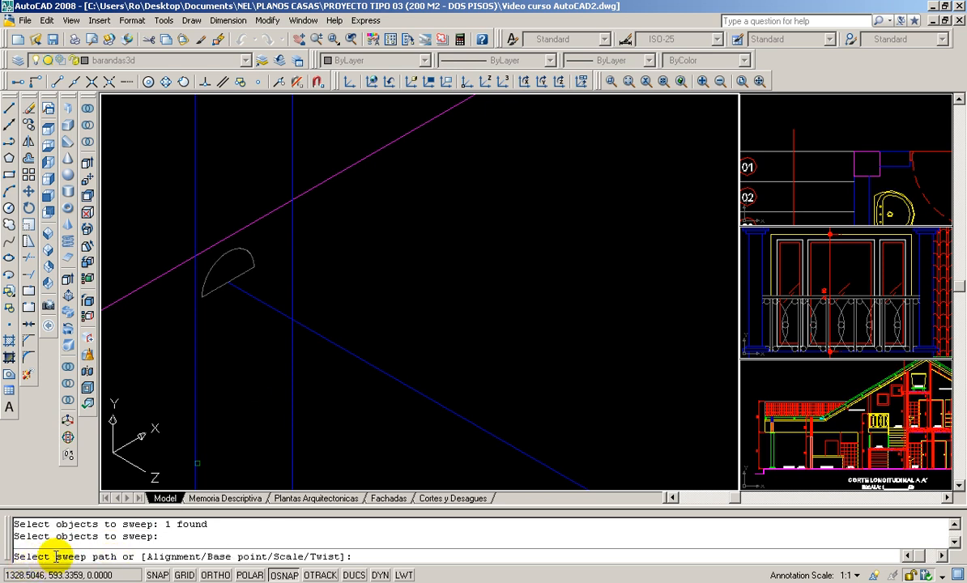
scroll(393, 344, down, 5)
middle_drag(552, 328, 313, 331)
scroll(314, 332, up, 2)
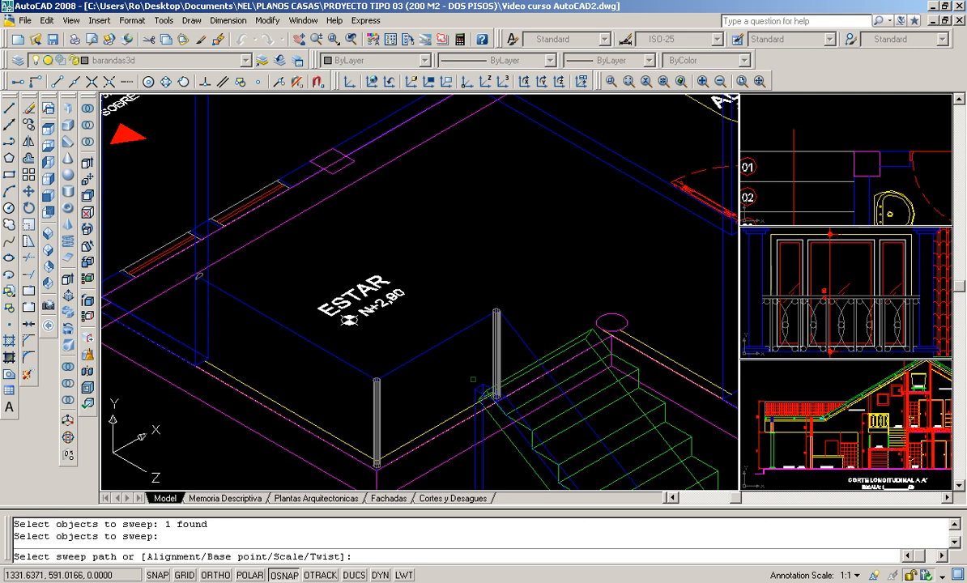
middle_drag(278, 384, 245, 328)
middle_drag(301, 254, 281, 217)
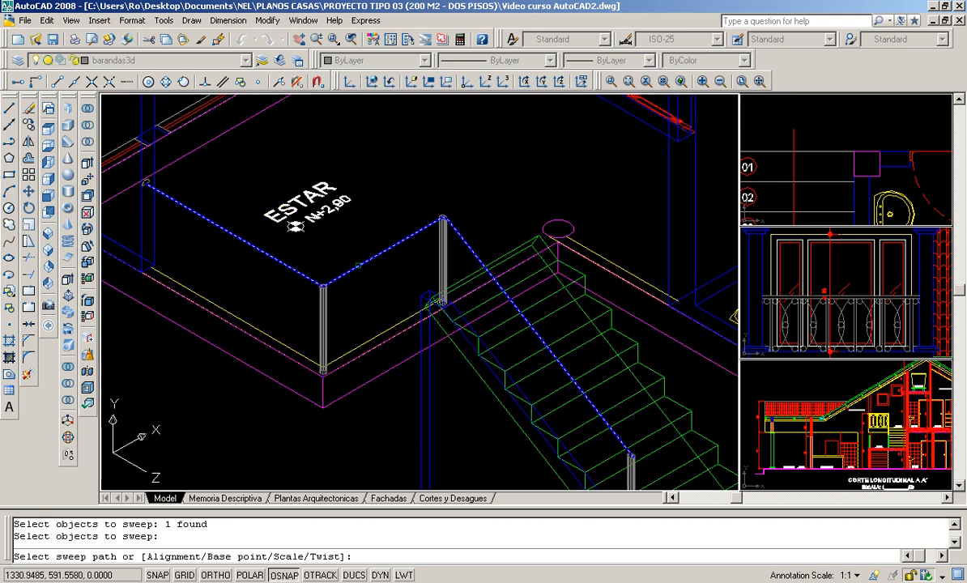
click(359, 265)
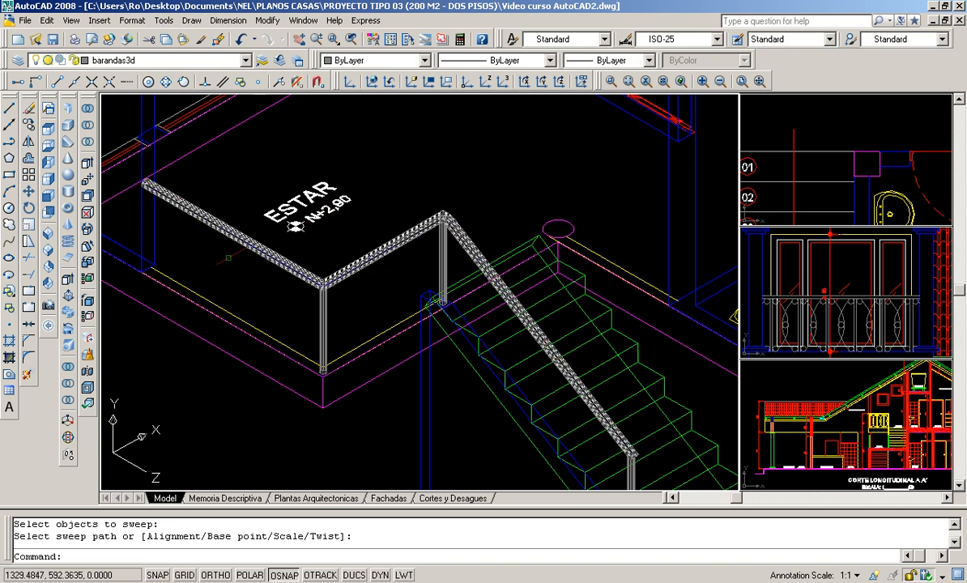
scroll(496, 334, down, 2)
scroll(610, 413, up, 2)
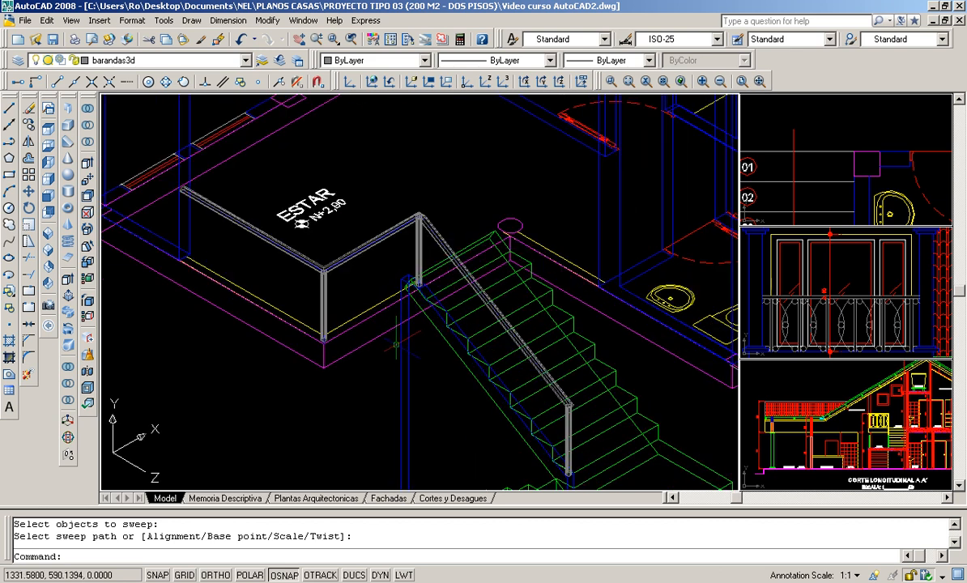
- Undo the handrail sweep
text(u)
key(Return)
scroll(396, 344, up, 3)
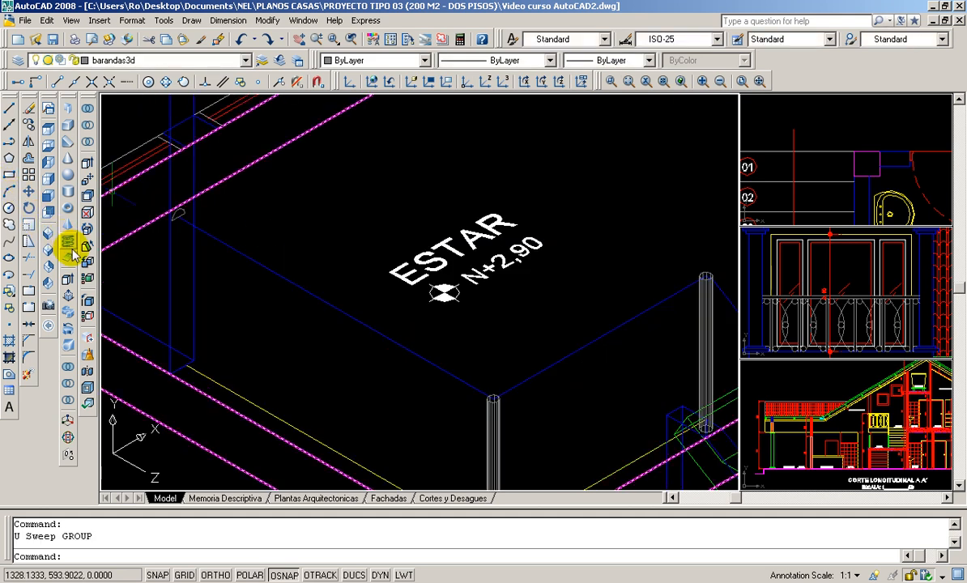
- Create the solid handrail by sweeping the closed half-round profile along the raised railing path
click(70, 308)
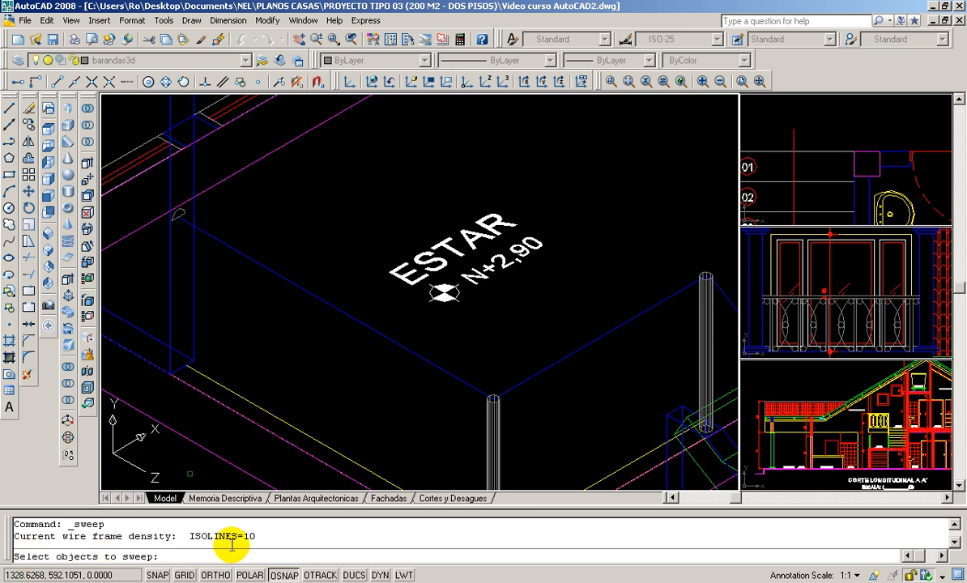
scroll(177, 201, up, 3)
scroll(176, 201, up, 3)
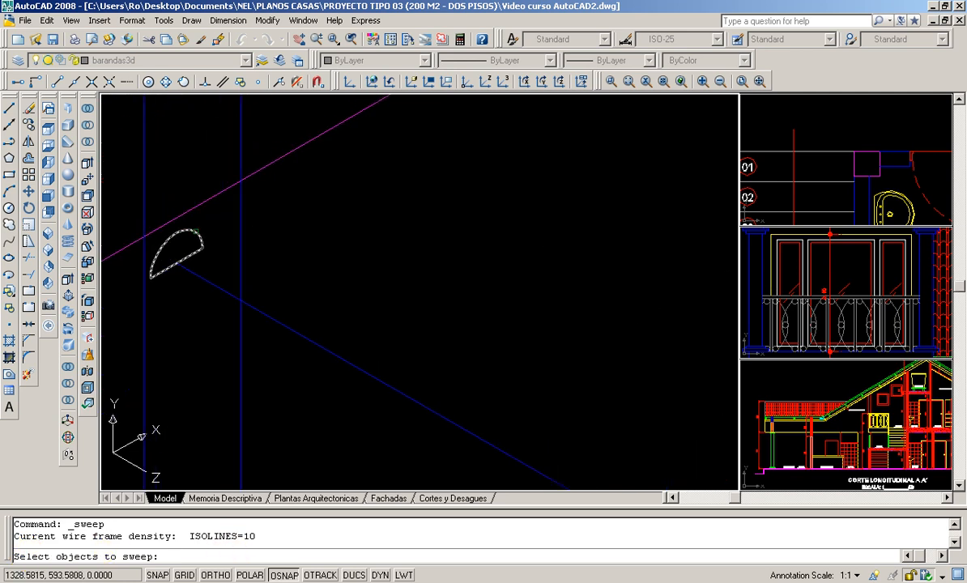
click(197, 233)
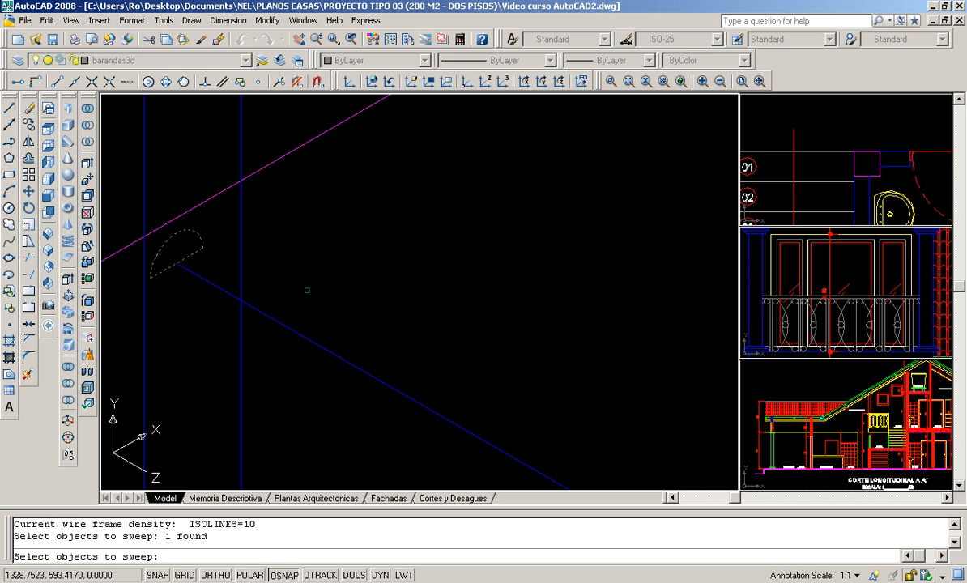
key(Return)
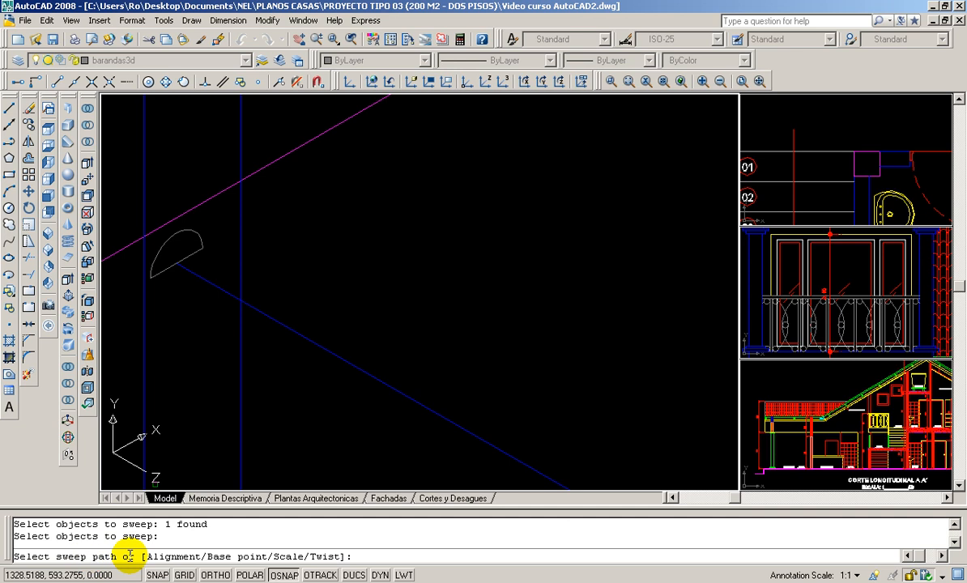
scroll(306, 362, down, 6)
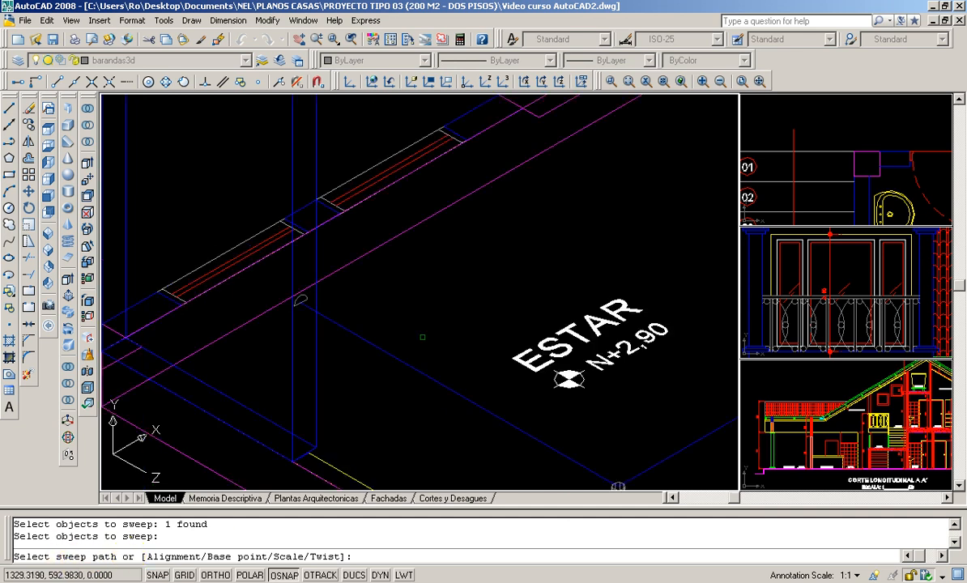
scroll(394, 319, up, 3)
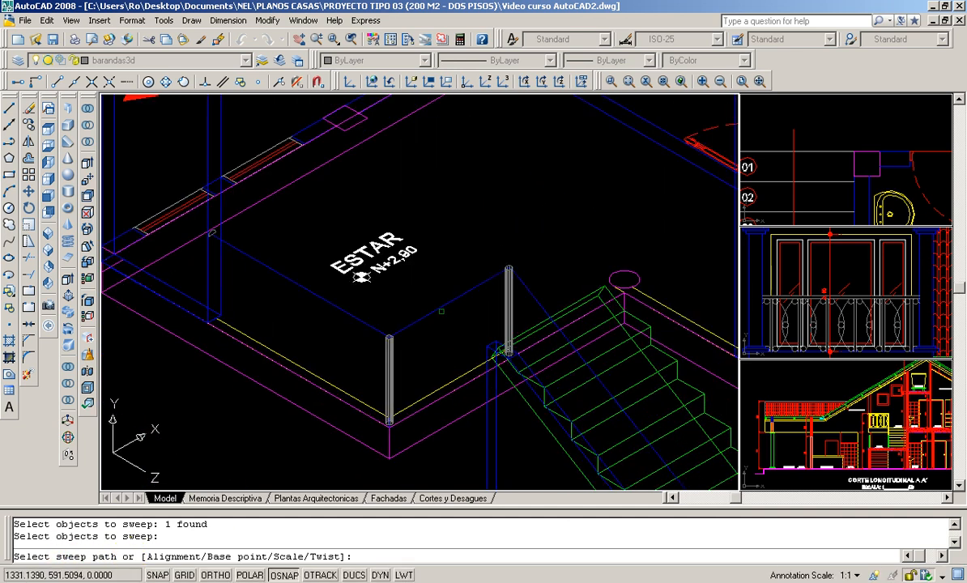
click(434, 311)
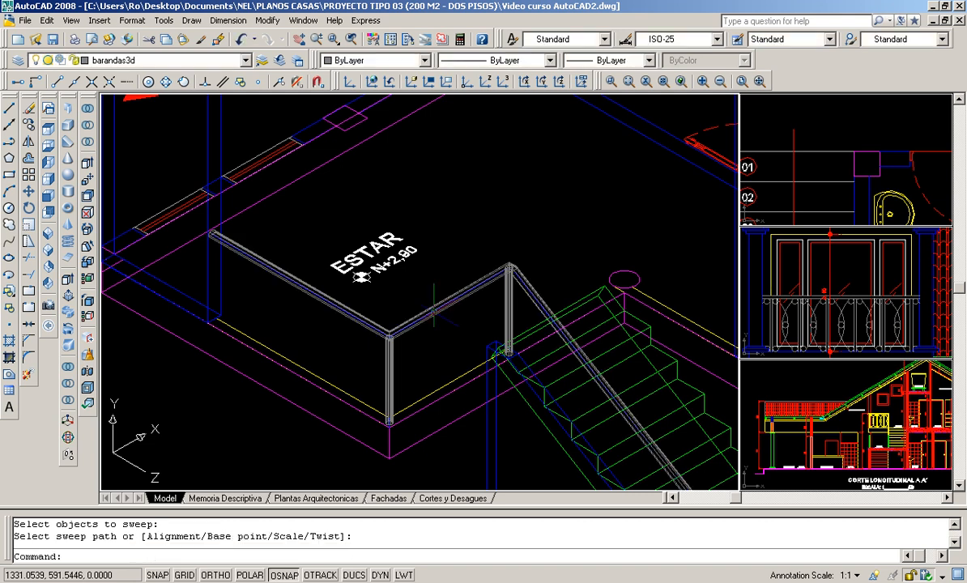
- Examine the swept handrail over the posts and stairs, and its free end beside the ESTAR wall column
scroll(401, 236, down, 3)
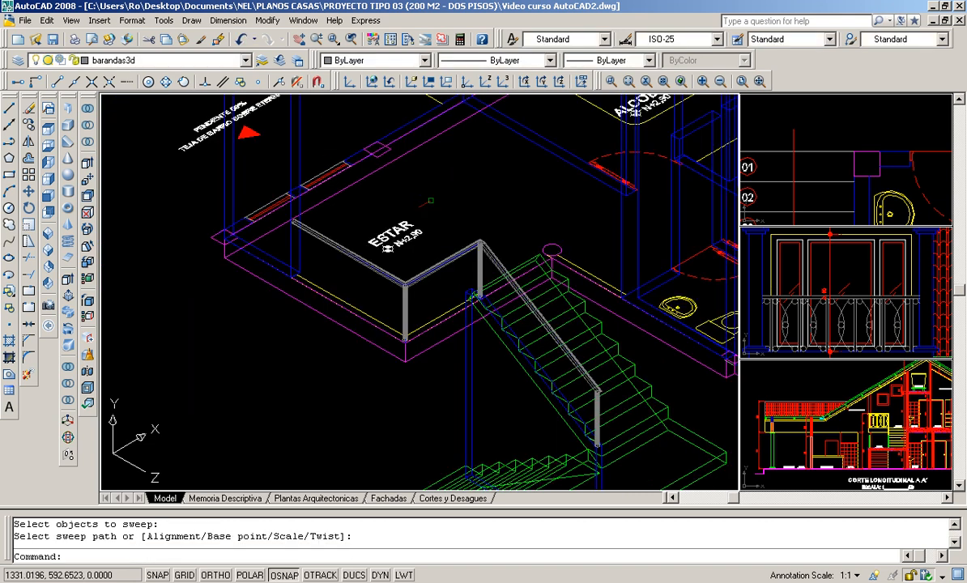
scroll(409, 230, up, 2)
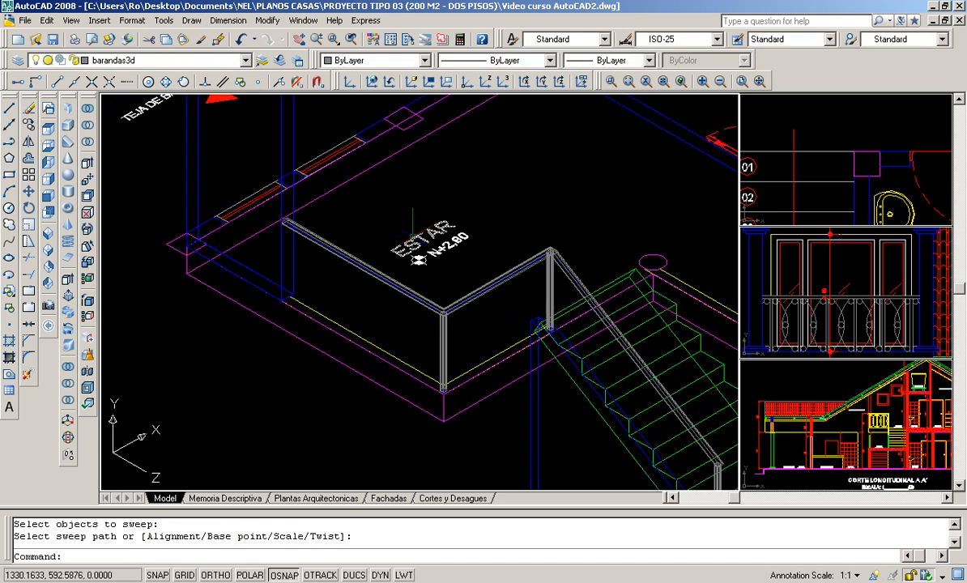
scroll(413, 223, down, 2)
scroll(579, 361, up, 2)
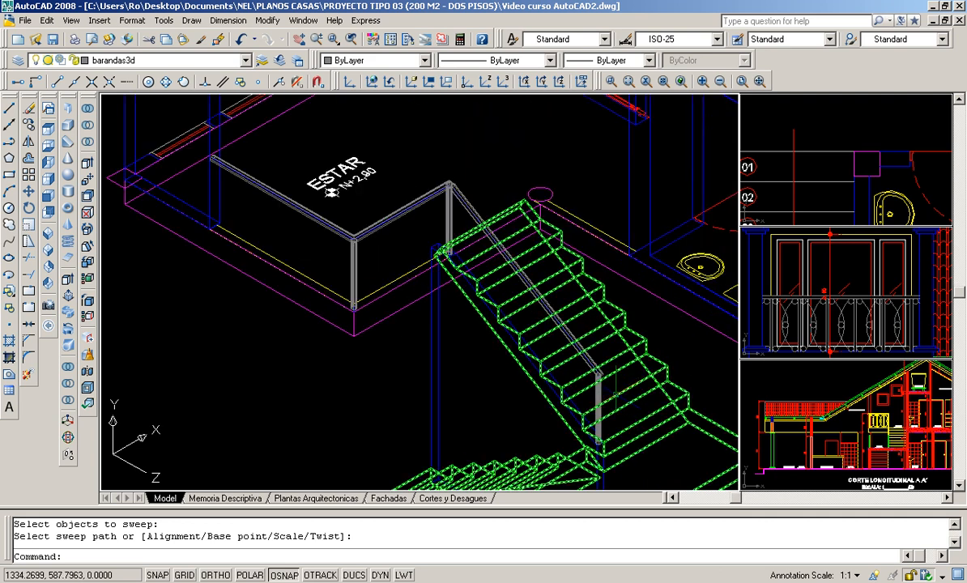
scroll(172, 137, up, 2)
scroll(211, 146, up, 3)
scroll(284, 284, down, 2)
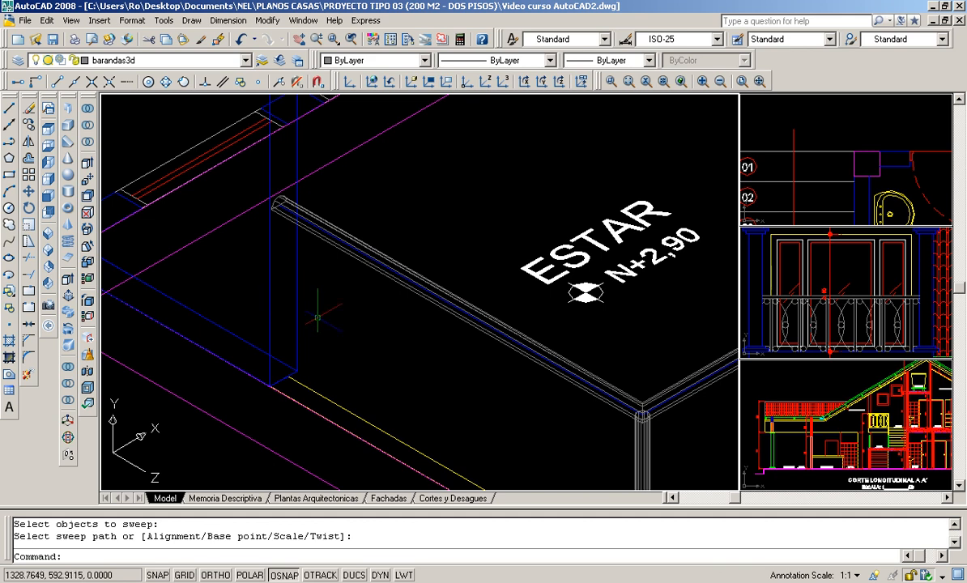
scroll(289, 163, up, 5)
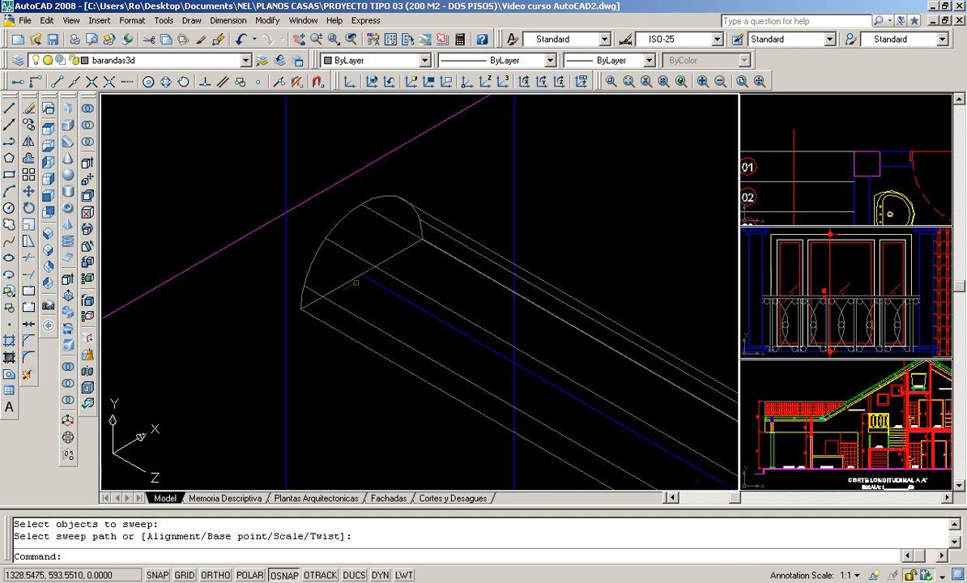
- Draw a circle of radius 0.0025 centred on the railing path's endpoint at the handrail's free end and erase it
click(9, 209)
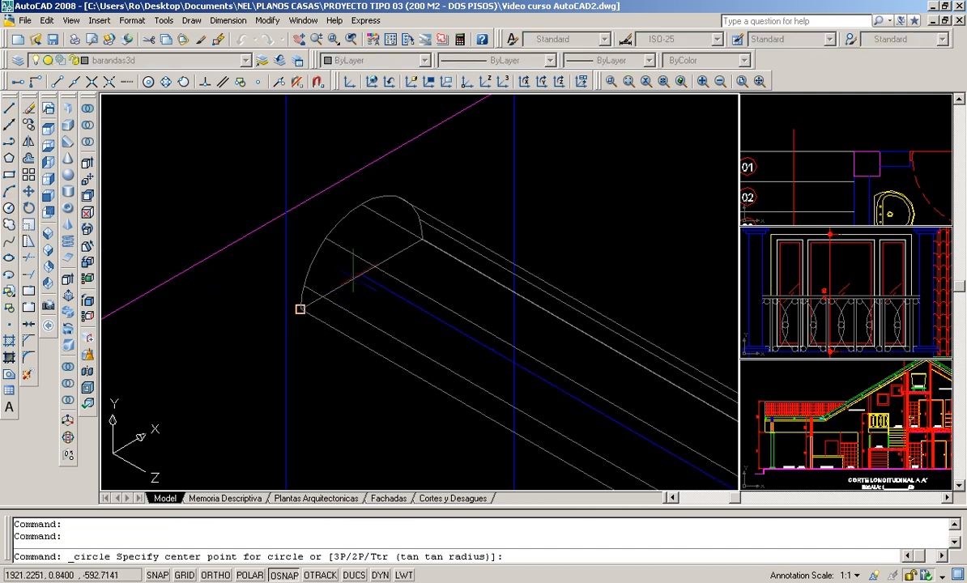
click(356, 274)
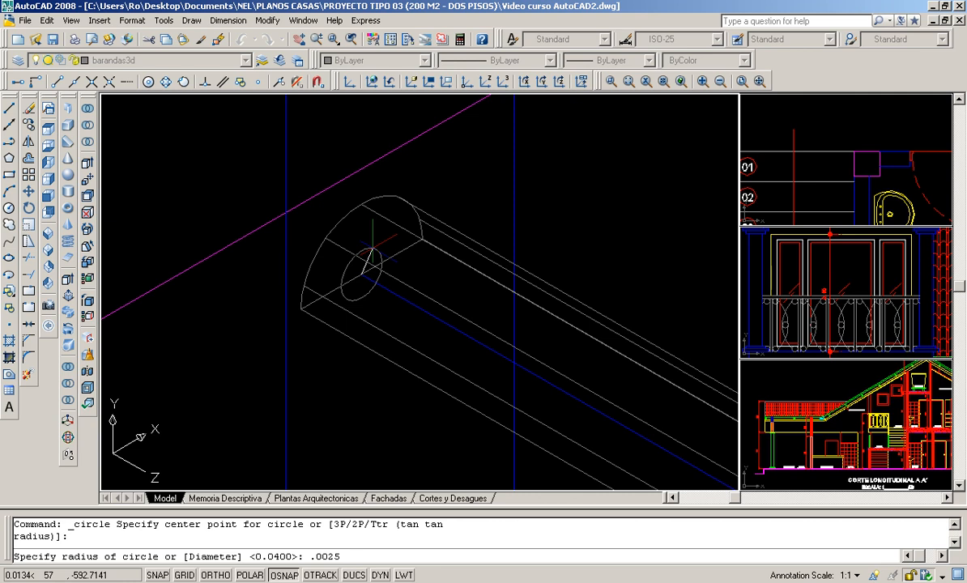
key(Return)
click(371, 265)
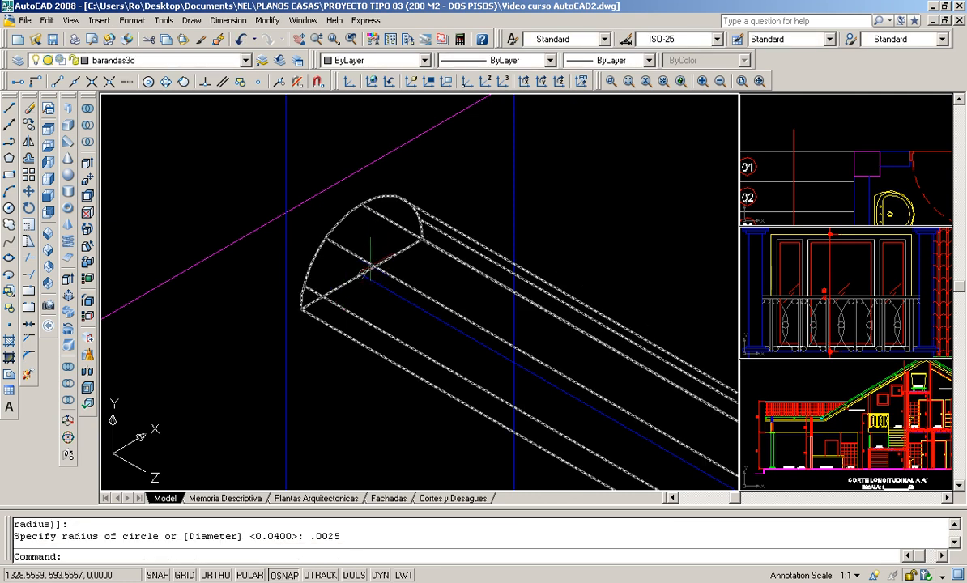
key(Delete)
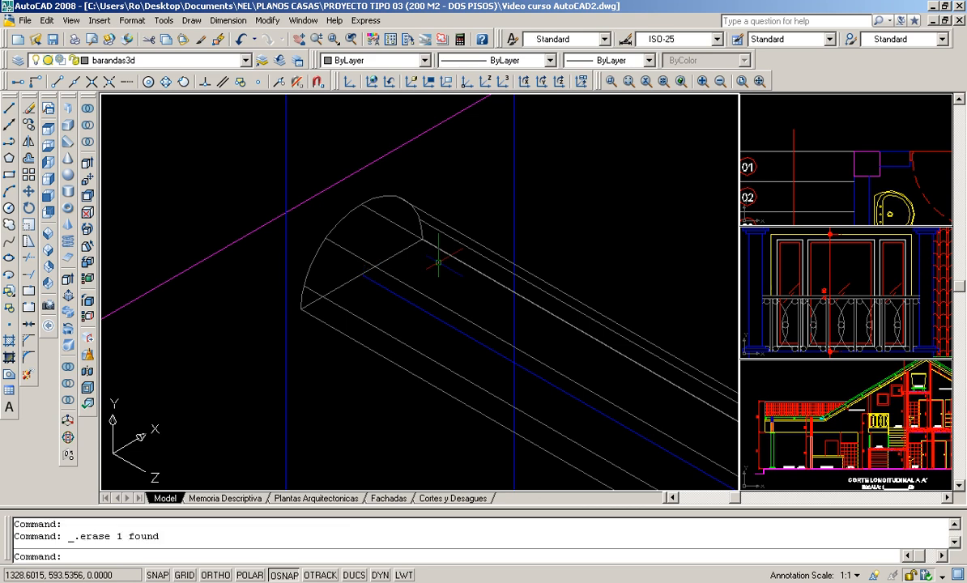
- Draw a circle of radius 0.025 centred on the railing path's endpoint at the handrail's free end
click(9, 208)
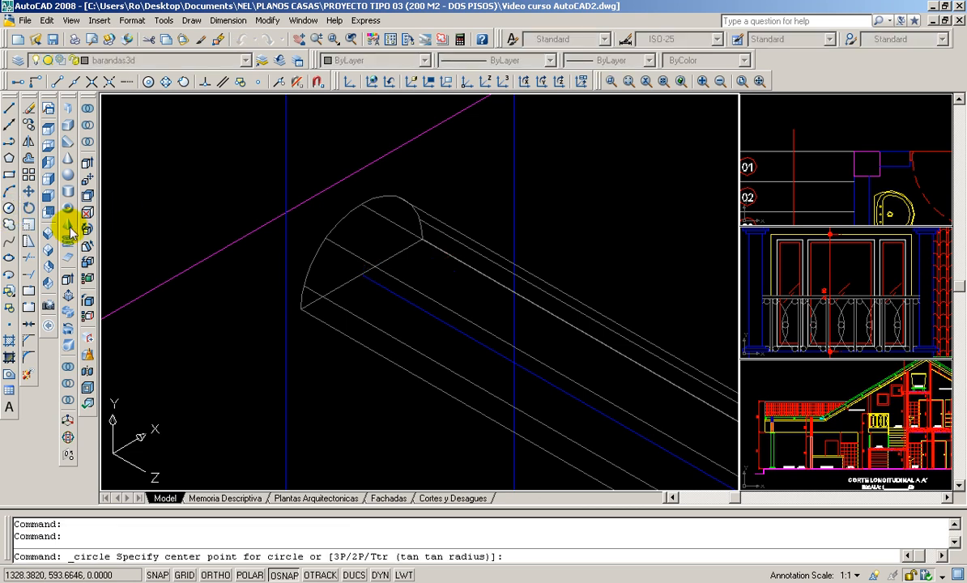
click(363, 273)
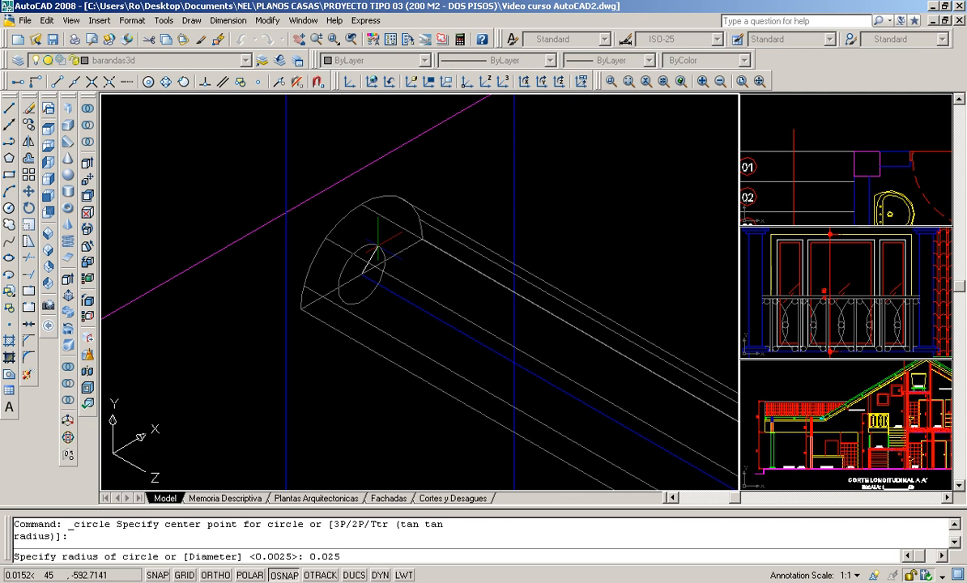
key(Return)
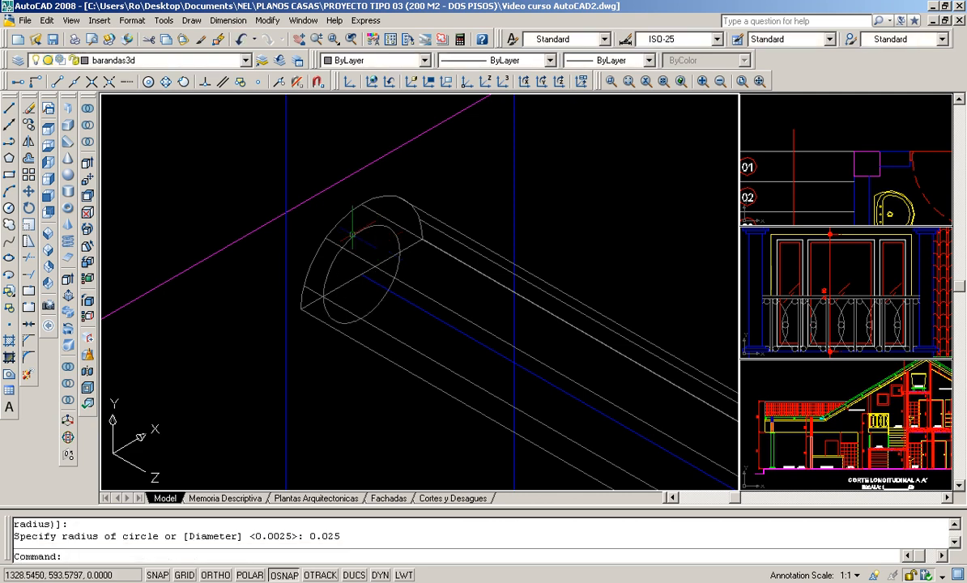
scroll(367, 232, down, 3)
scroll(377, 247, up, 3)
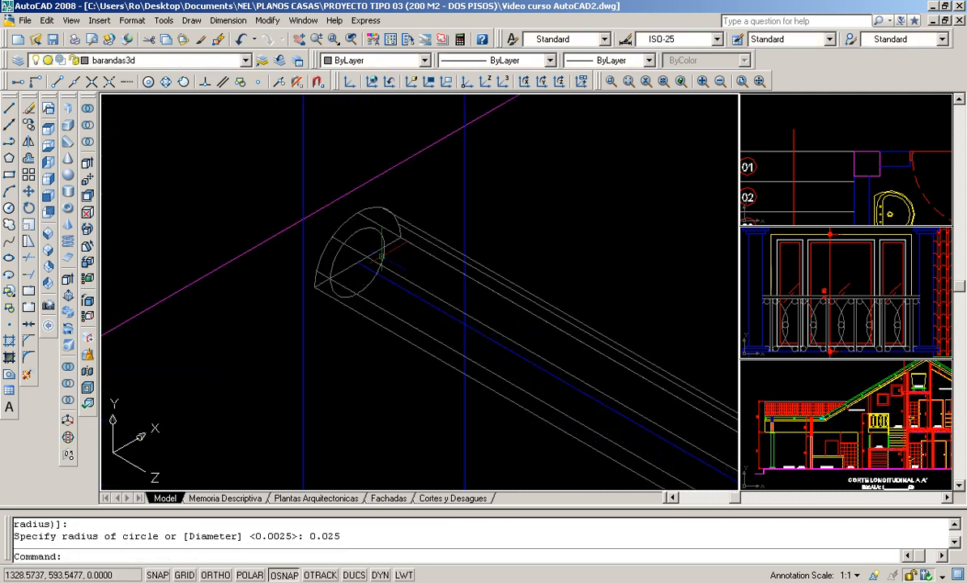
scroll(357, 227, down, 4)
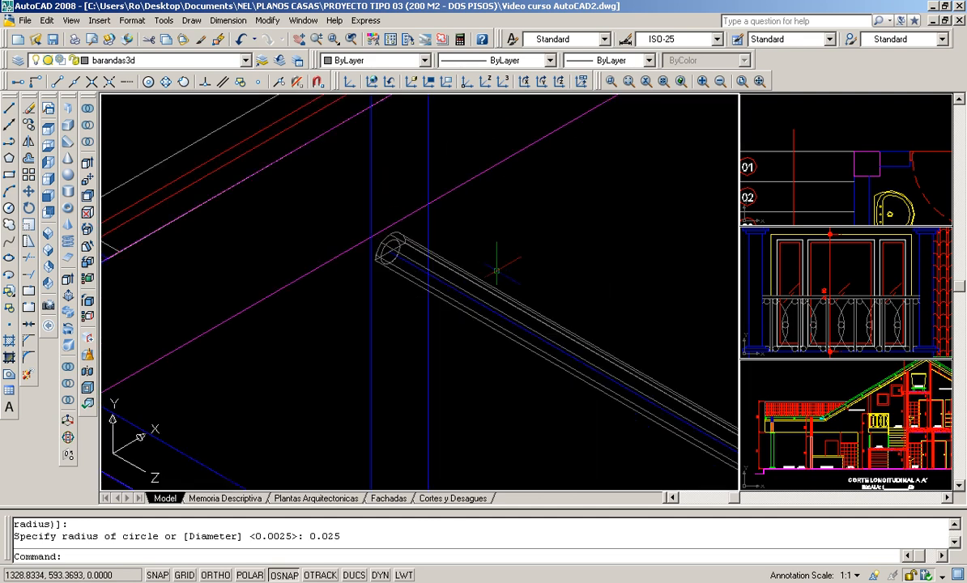
- Sweep the 0.025 radius circle at the handrail's free end along the raised railing path to create a round rail
scroll(264, 190, up, 4)
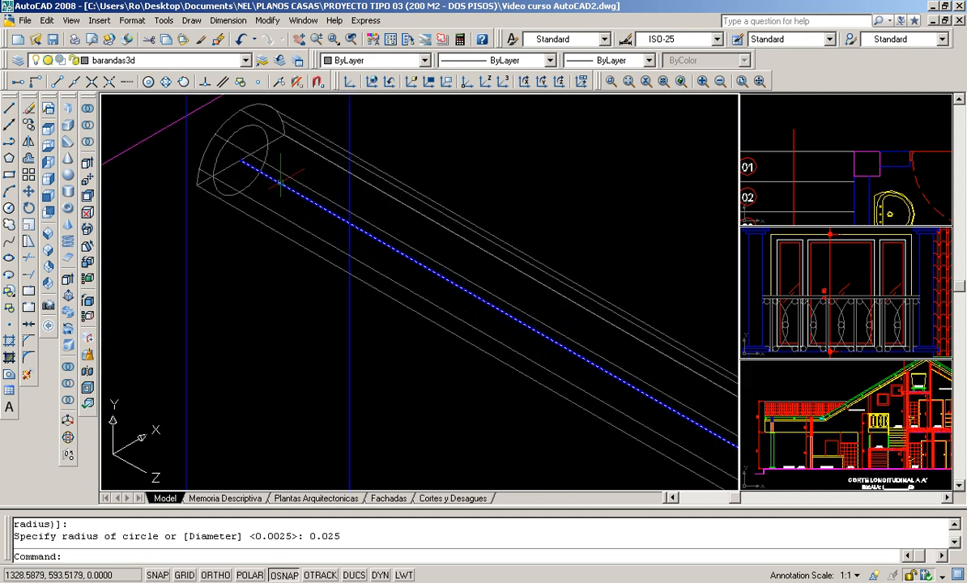
scroll(267, 182, down, 2)
scroll(264, 174, down, 5)
scroll(264, 174, up, 5)
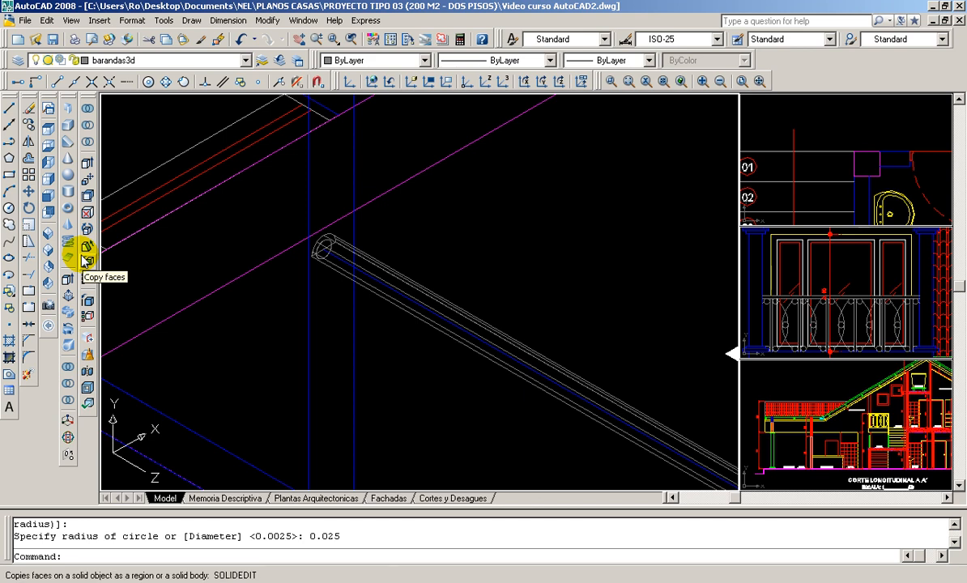
click(69, 315)
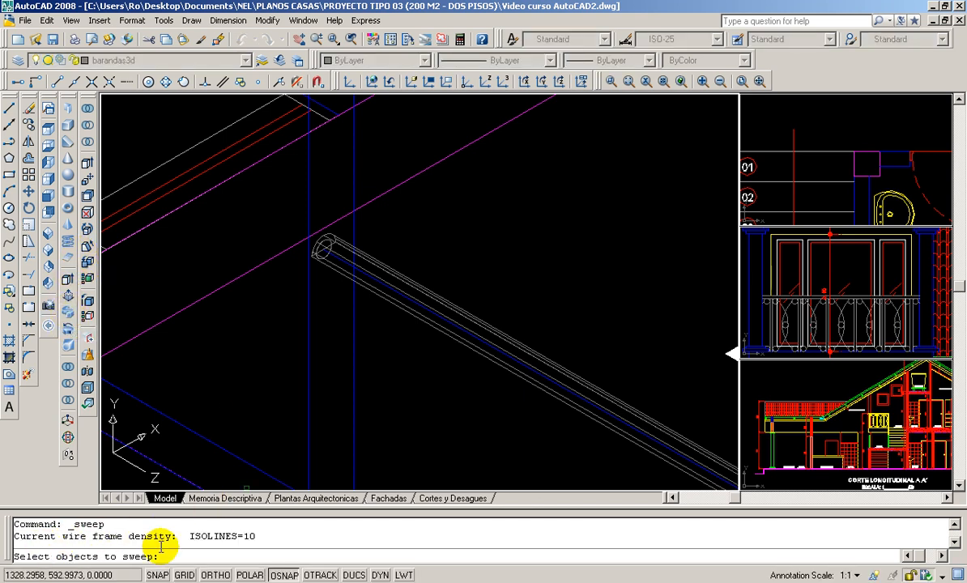
scroll(324, 263, up, 3)
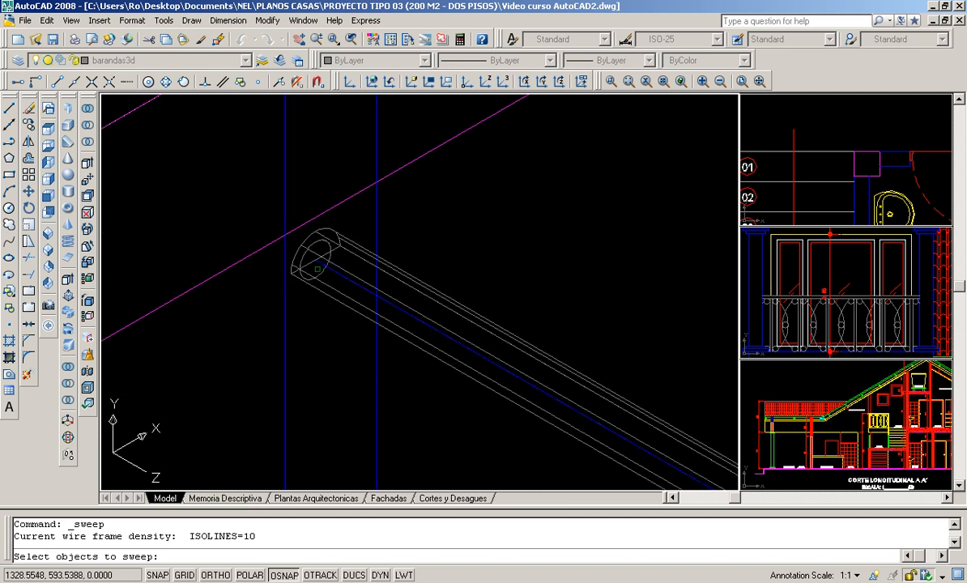
click(321, 274)
key(Return)
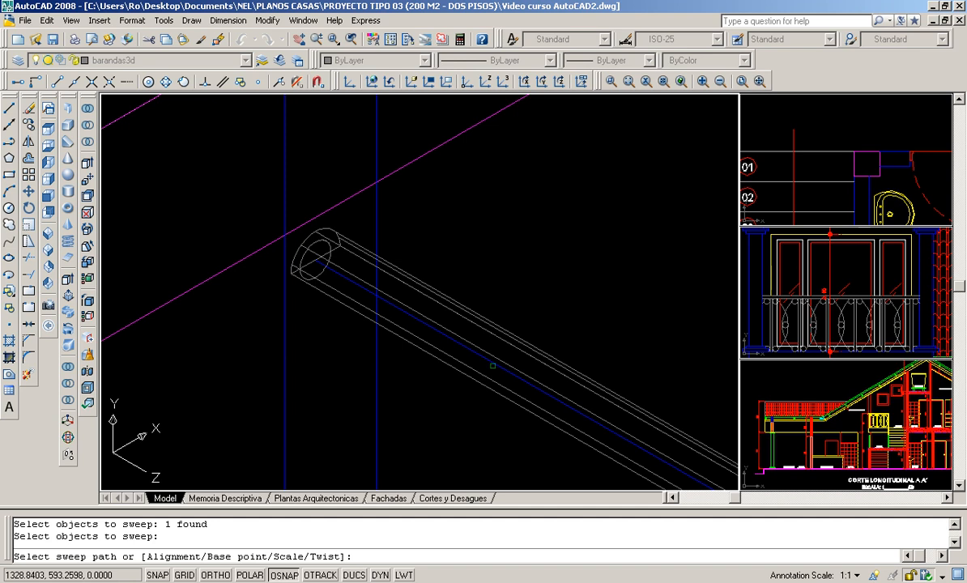
click(496, 367)
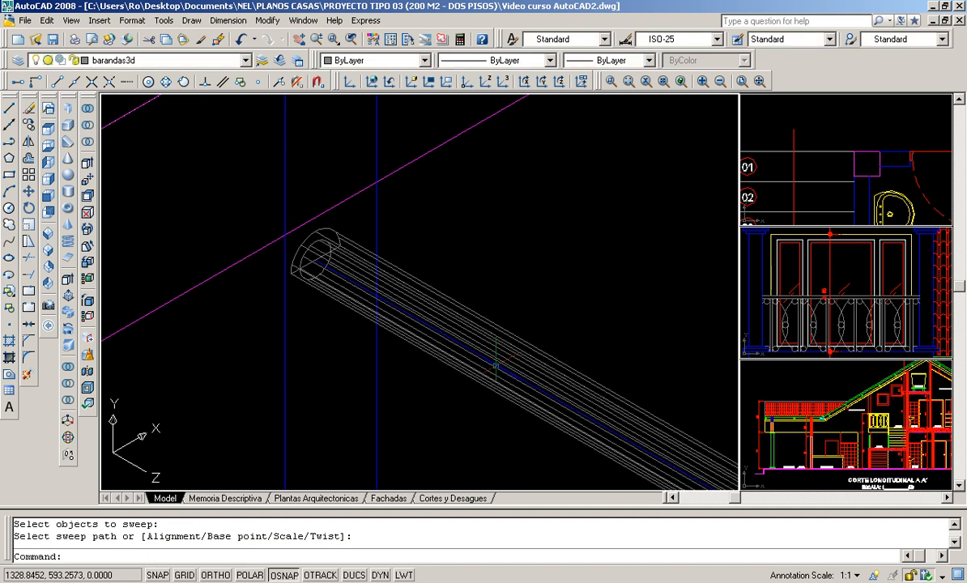
- Move the swept round rail 0.45 down with the relative displacement @0,-0.45, using the railing path's endpoint as base point
scroll(280, 195, down, 4)
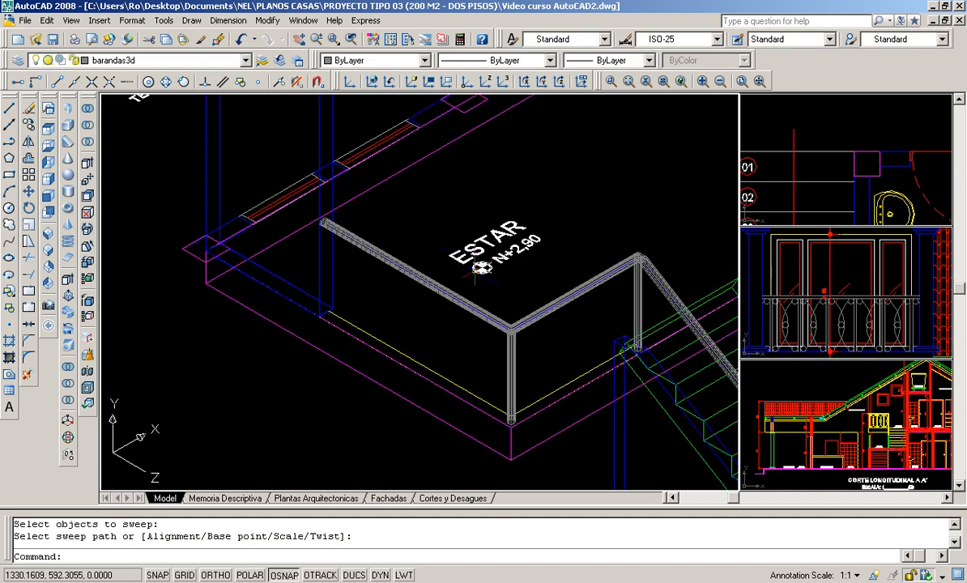
scroll(439, 248, down, 3)
scroll(438, 249, up, 8)
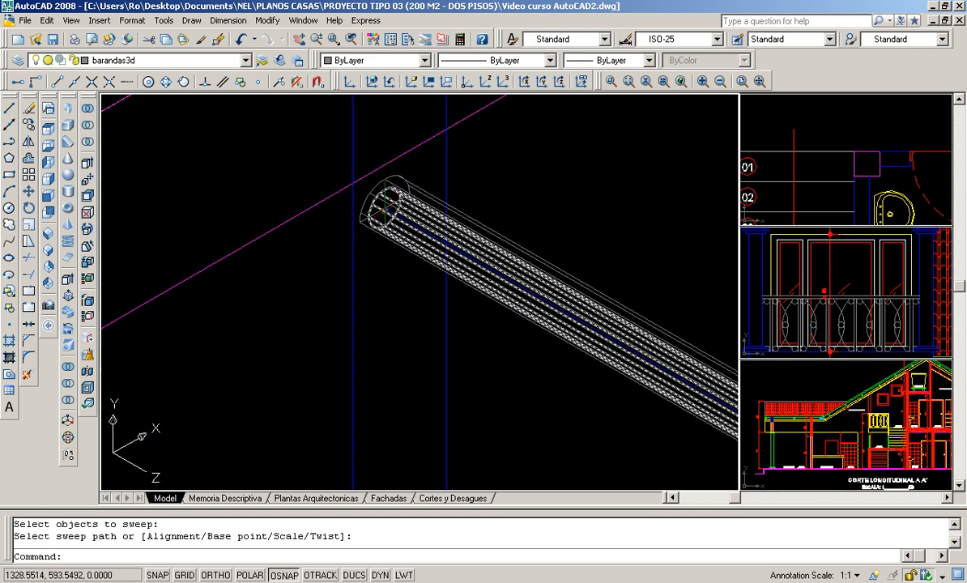
scroll(386, 207, up, 2)
scroll(385, 210, up, 2)
middle_drag(385, 210, 309, 280)
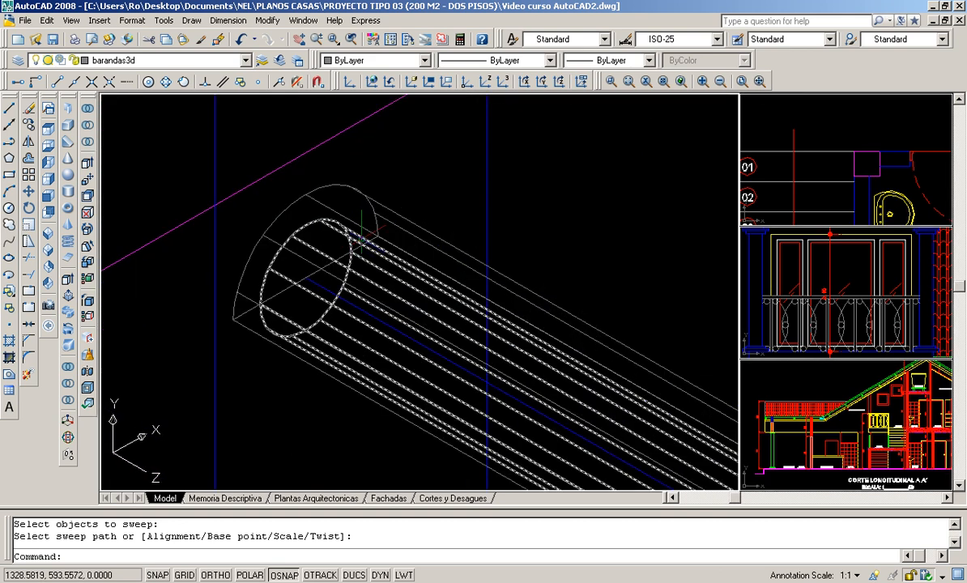
click(30, 194)
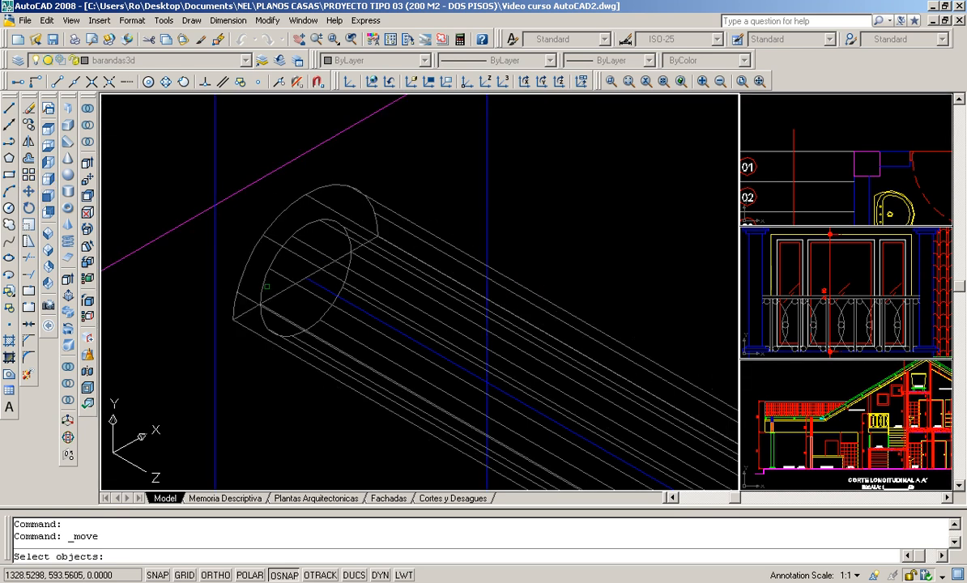
click(267, 286)
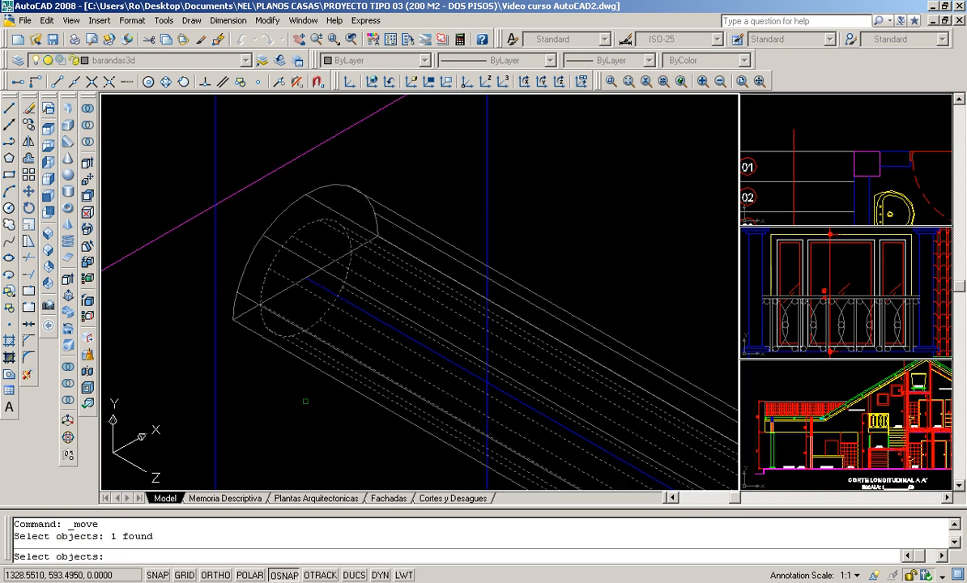
key(Return)
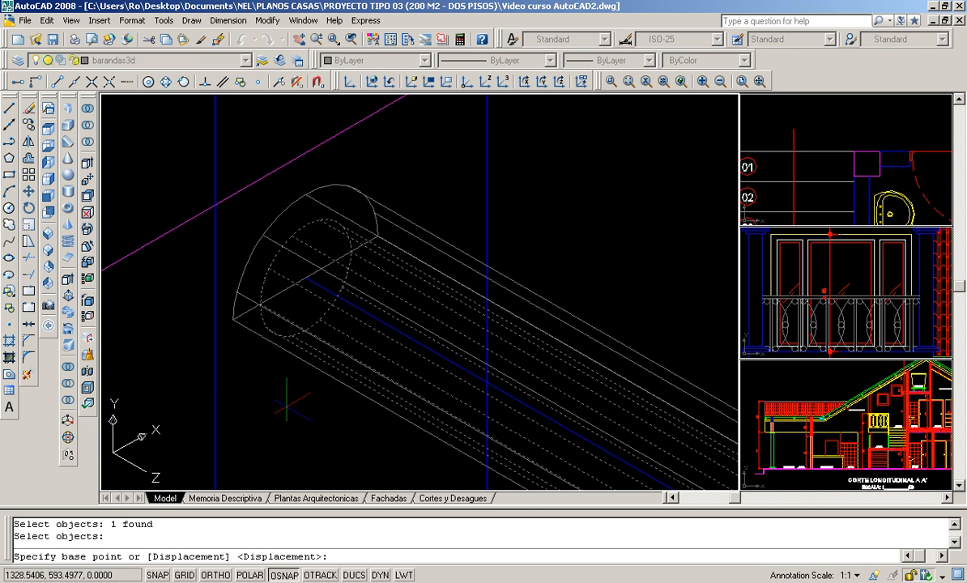
click(305, 277)
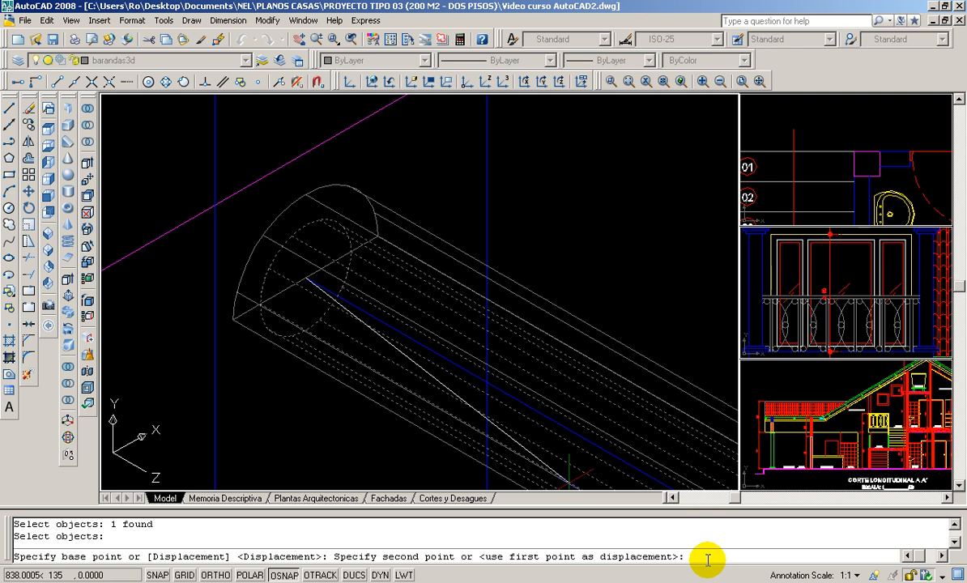
text(@0,)
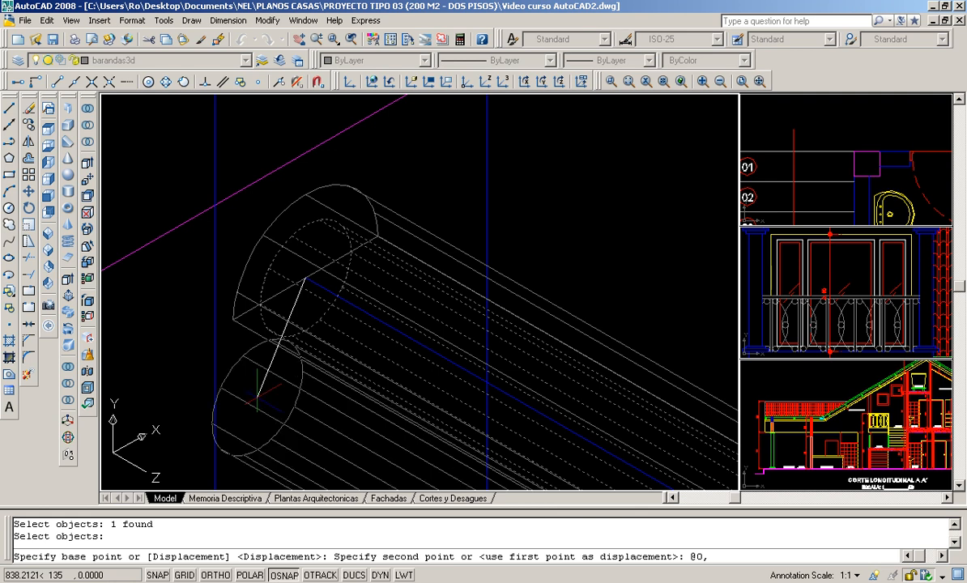
text(-0.45)
key(Return)
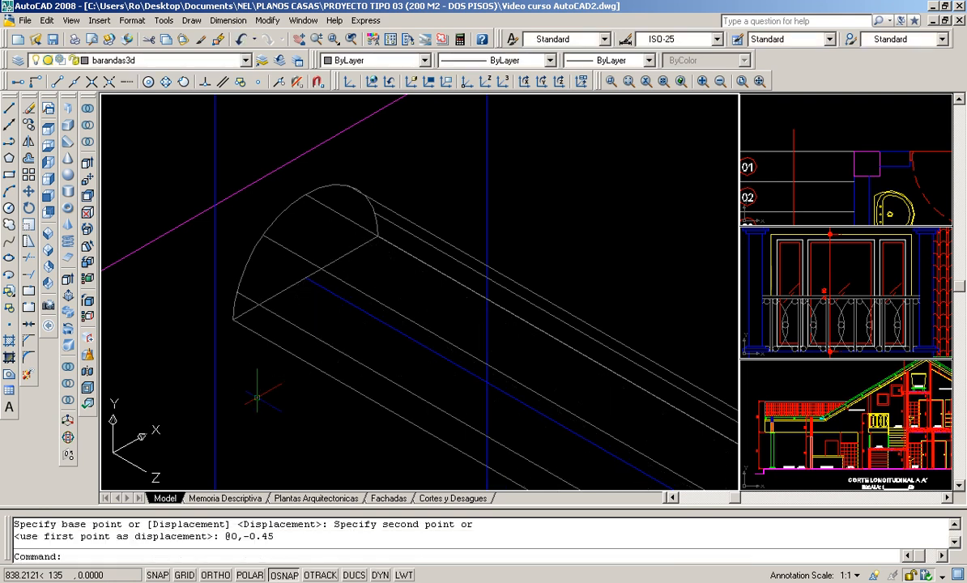
- Inspect the lowered round rail's full course from the ESTAR wall column past the posts and down the stairs
scroll(336, 277, down, 2)
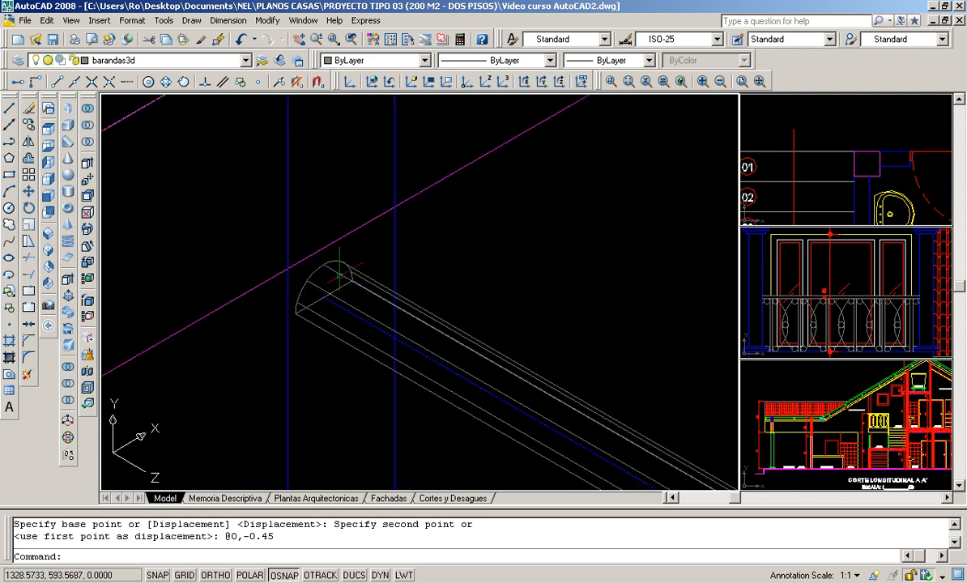
scroll(340, 285, down, 2)
scroll(377, 324, down, 2)
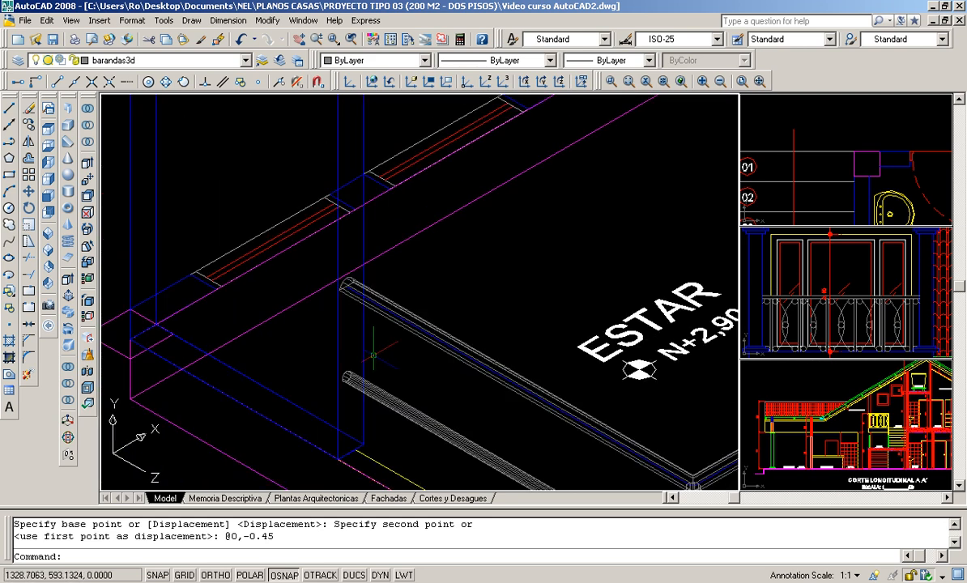
scroll(377, 324, down, 2)
scroll(496, 366, up, 3)
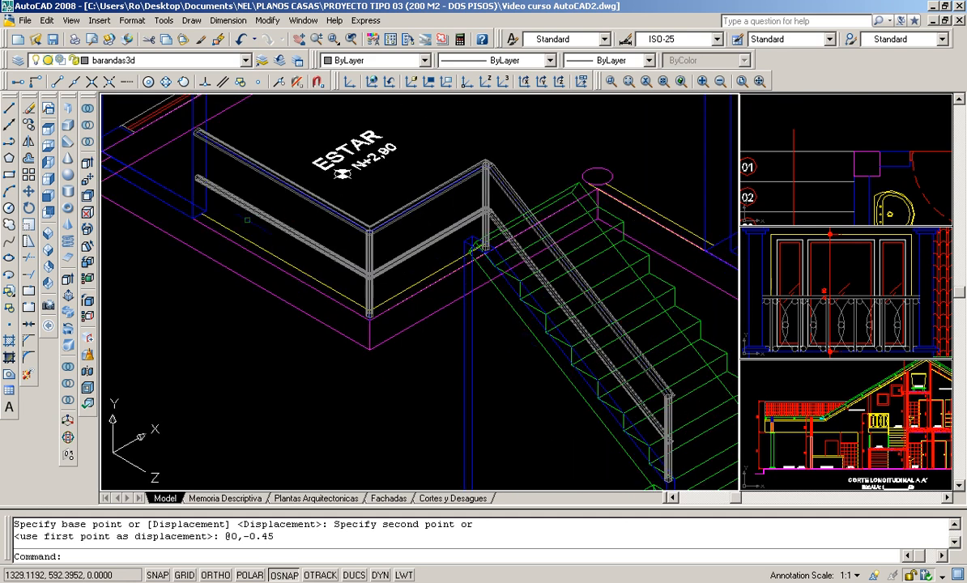
click(203, 175)
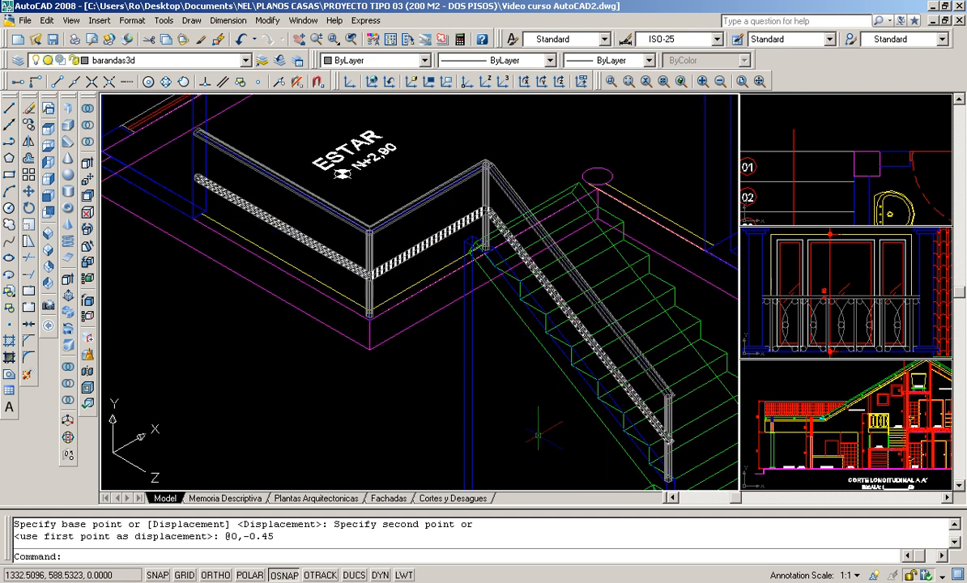
key(Escape)
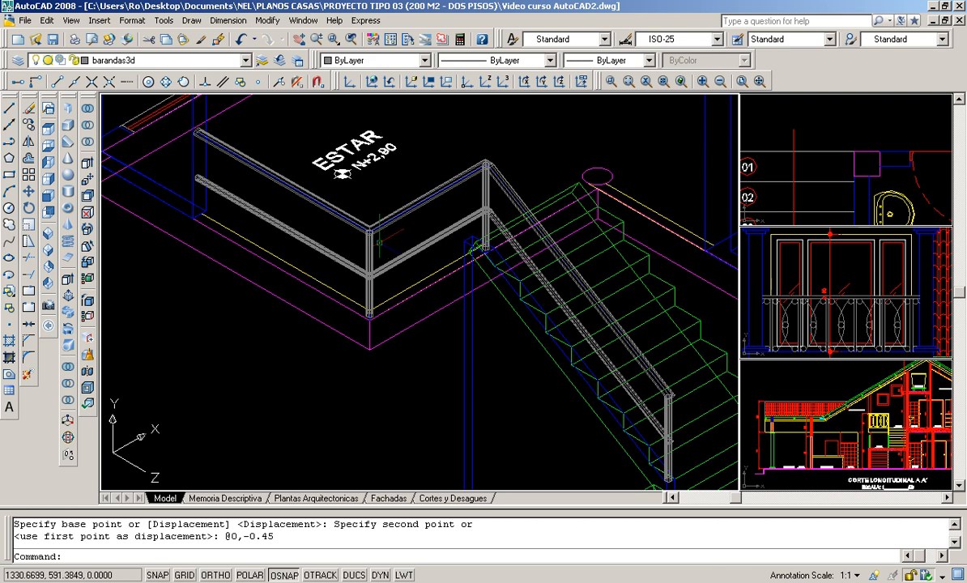
- Examine the rails' junctions with the corner posts and the free ends of both rails at the ESTAR wall column
scroll(375, 240, up, 2)
scroll(375, 239, up, 2)
scroll(377, 202, down, 2)
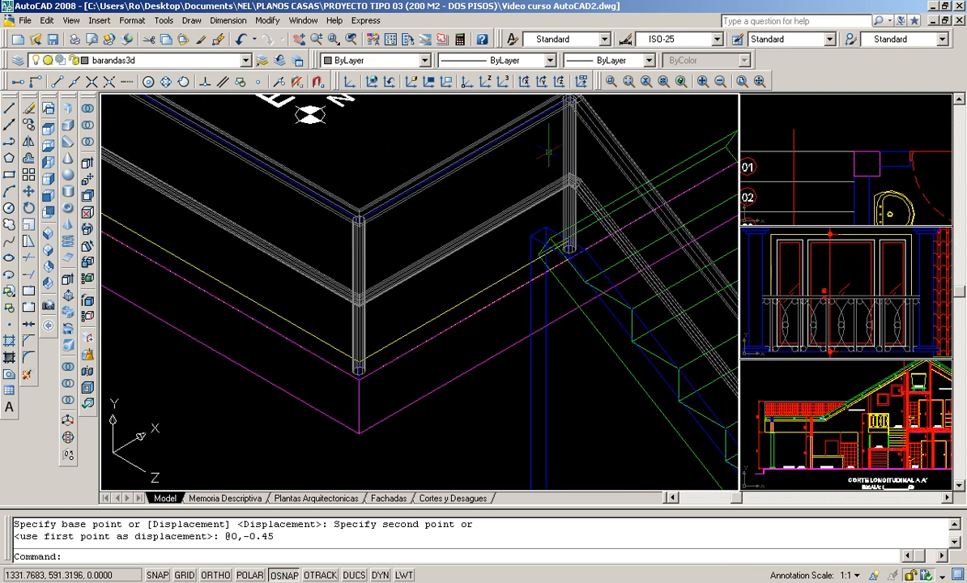
scroll(519, 142, down, 1)
scroll(205, 131, down, 1)
scroll(206, 132, up, 8)
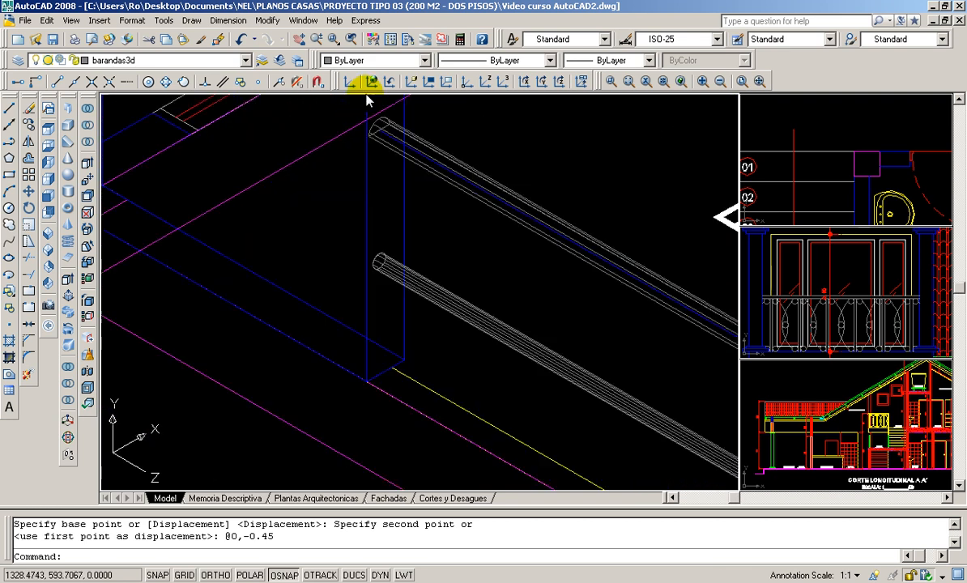
scroll(387, 130, up, 3)
scroll(411, 183, down, 4)
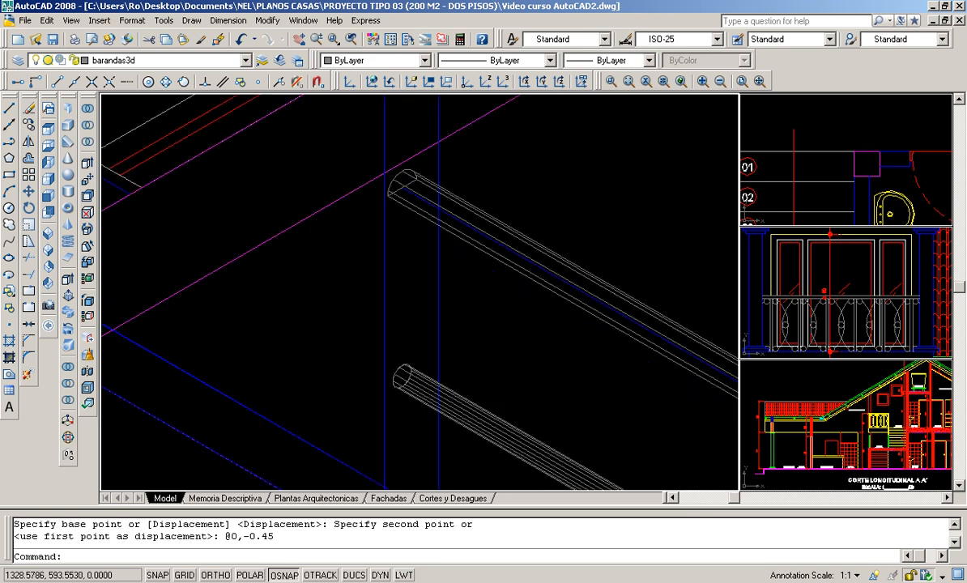
scroll(422, 414, down, 1)
scroll(413, 340, down, 3)
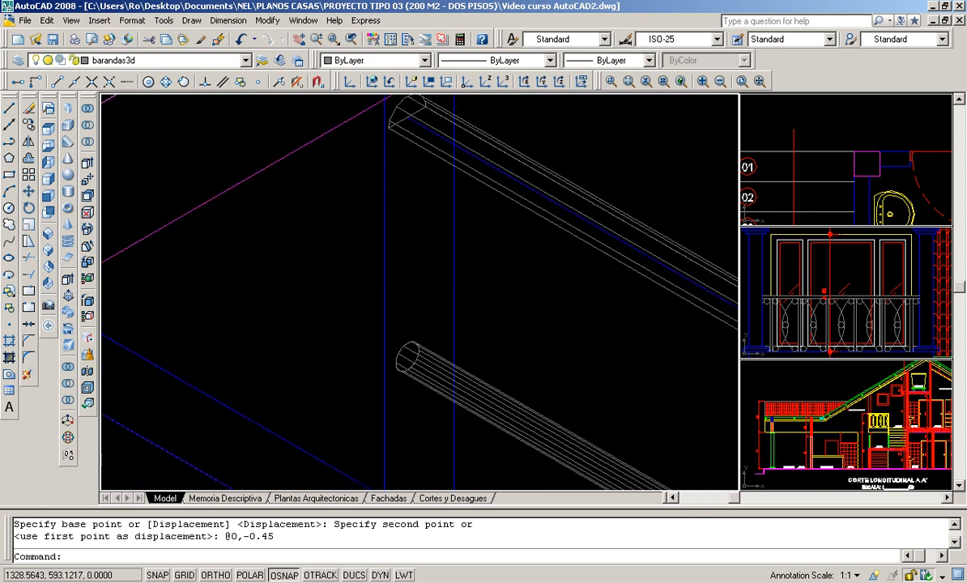
scroll(464, 324, down, 4)
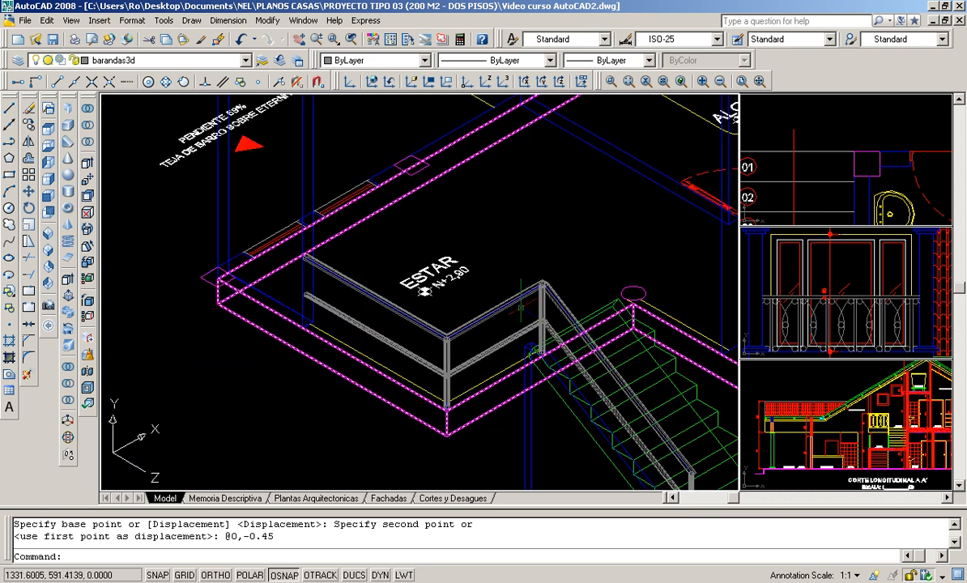
scroll(541, 371, down, 2)
middle_drag(538, 370, 498, 352)
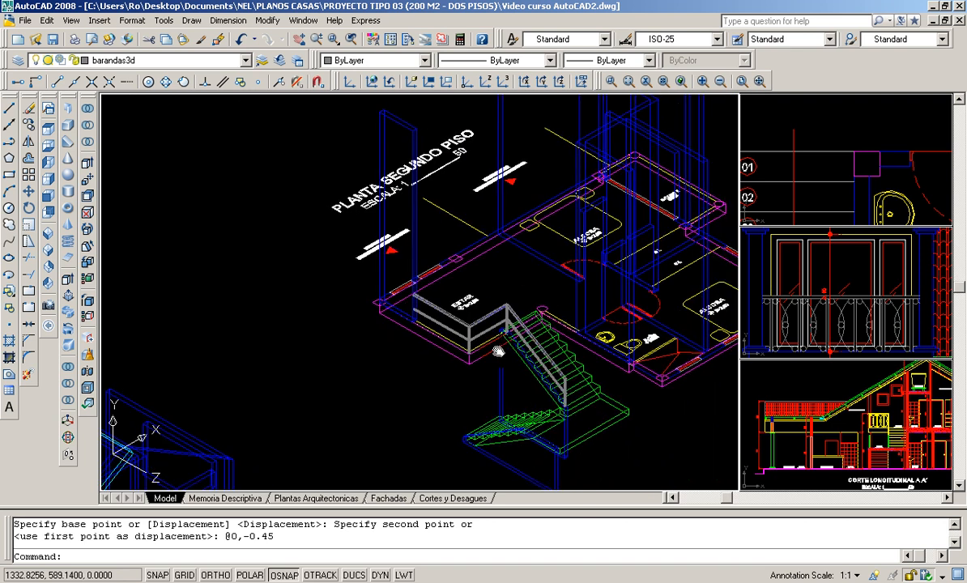
- Start a 3D polyline at the midpoint of the low wall's top end edge below the landing and run it to the midpoint at the wall's bend
scroll(498, 352, up, 2)
scroll(499, 351, up, 2)
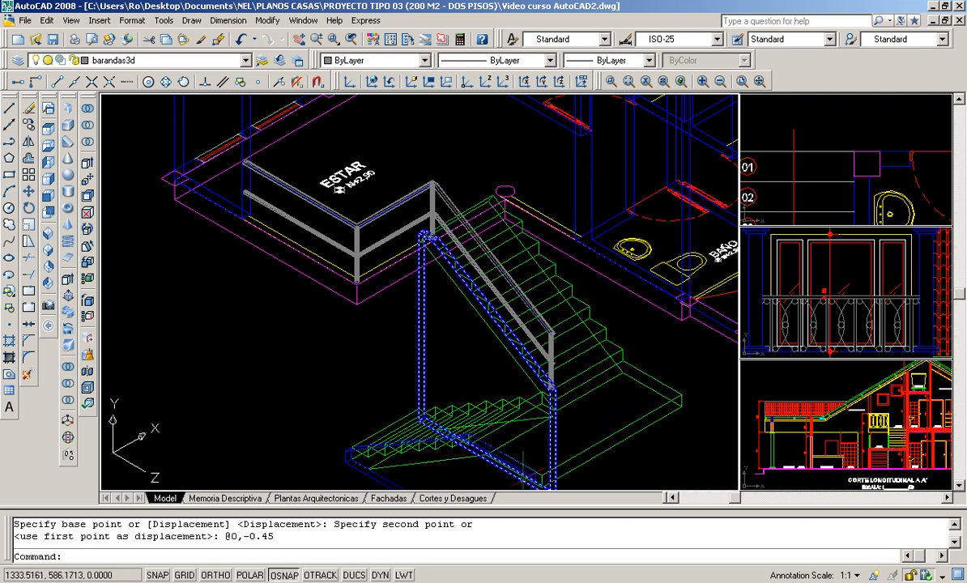
scroll(382, 340, down, 2)
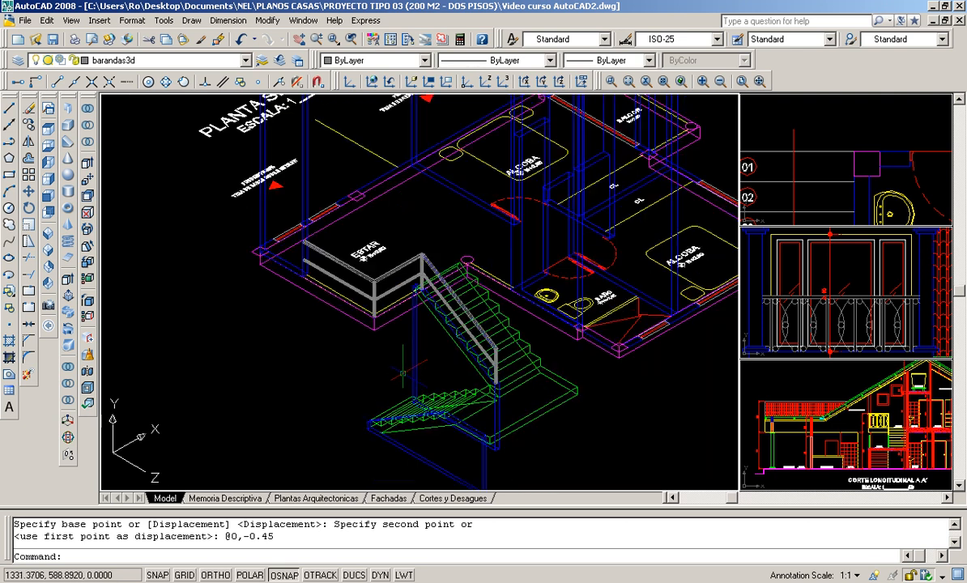
scroll(381, 338, up, 2)
scroll(414, 423, up, 2)
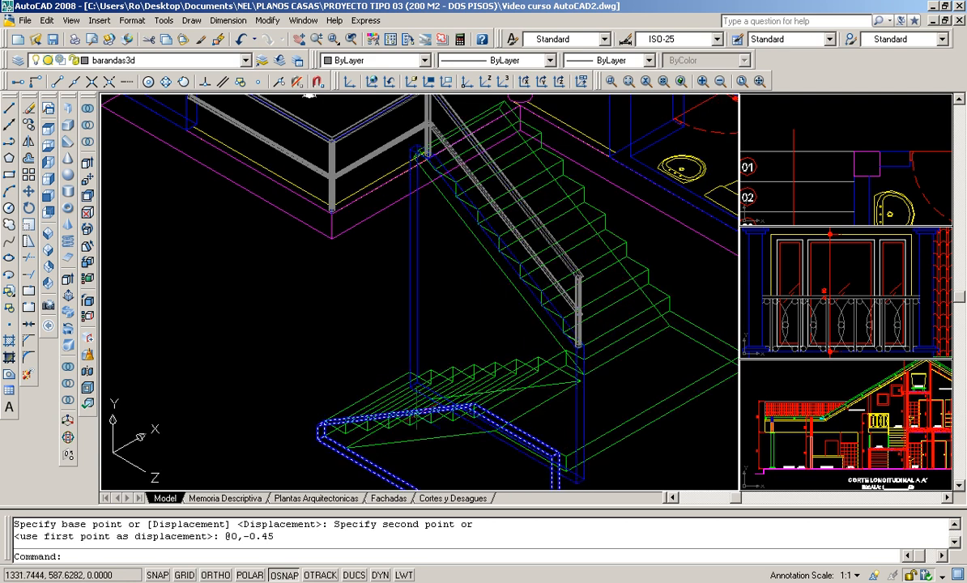
middle_drag(316, 268, 299, 203)
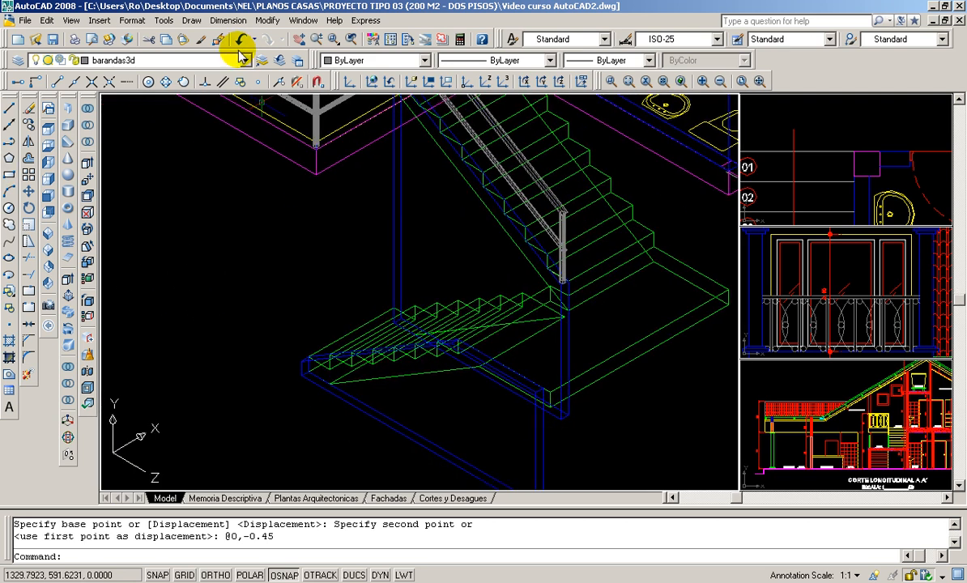
click(192, 21)
click(214, 199)
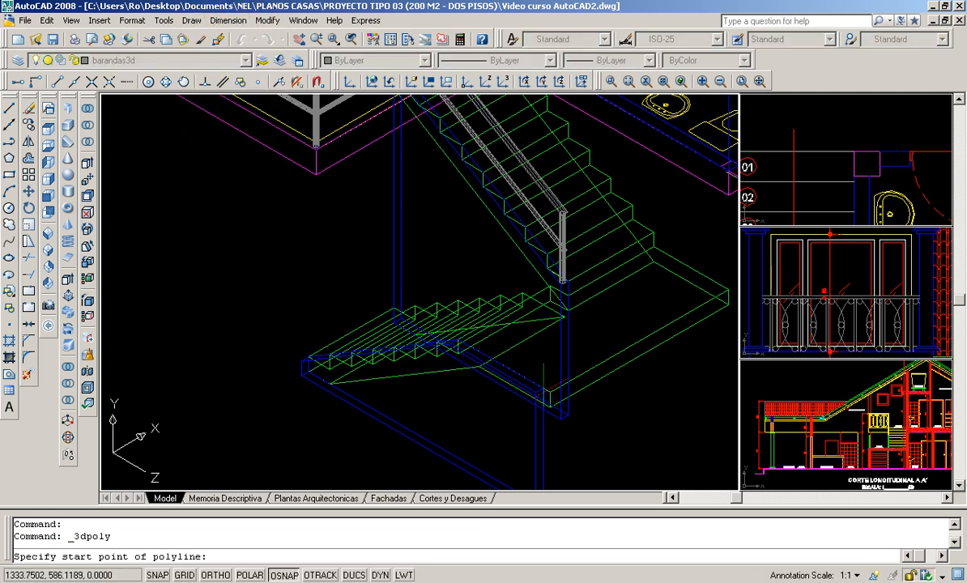
scroll(537, 379, up, 4)
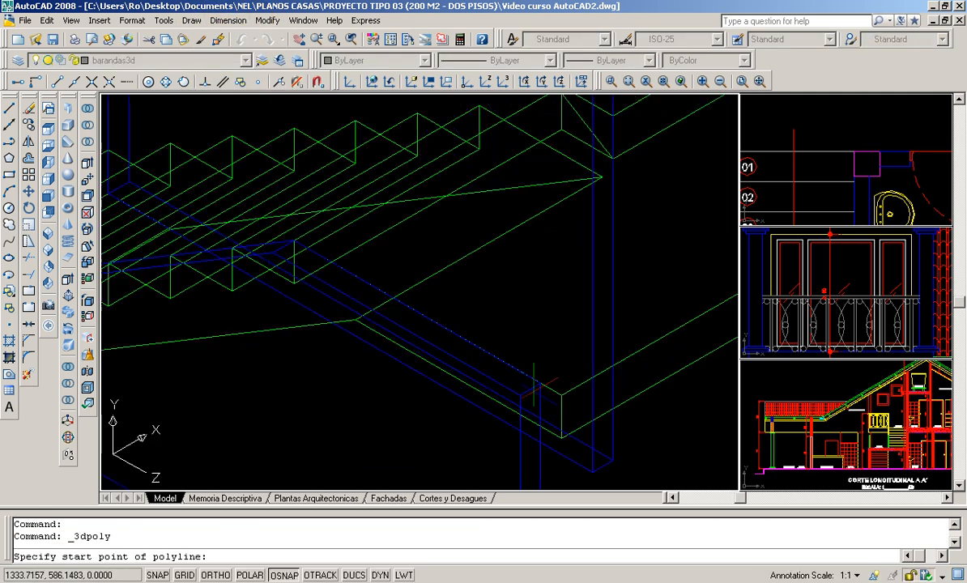
click(75, 82)
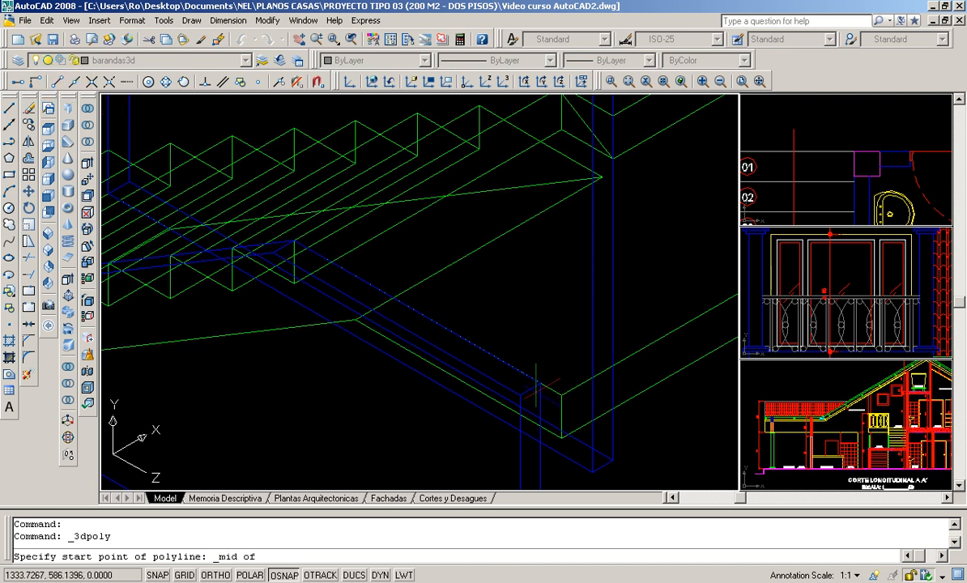
click(529, 388)
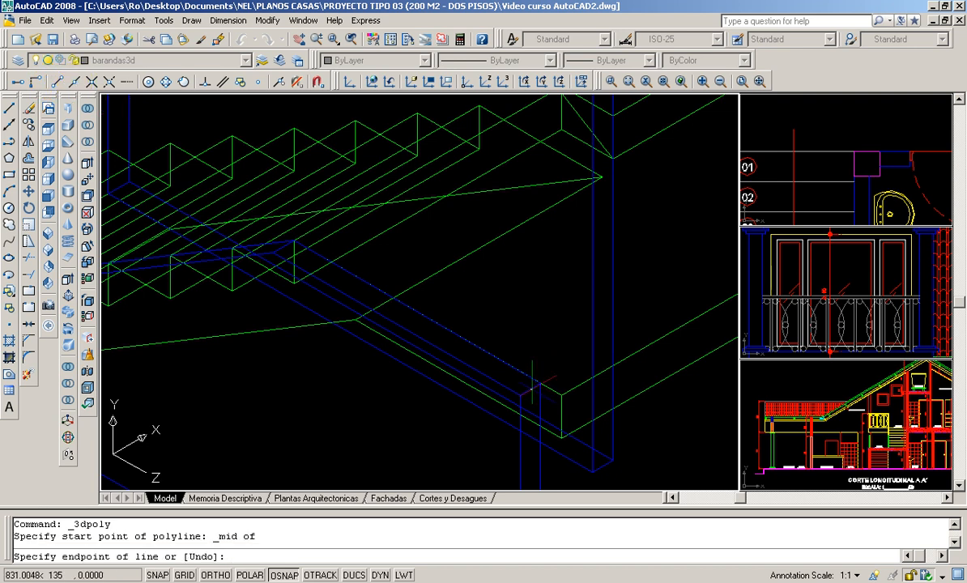
click(74, 84)
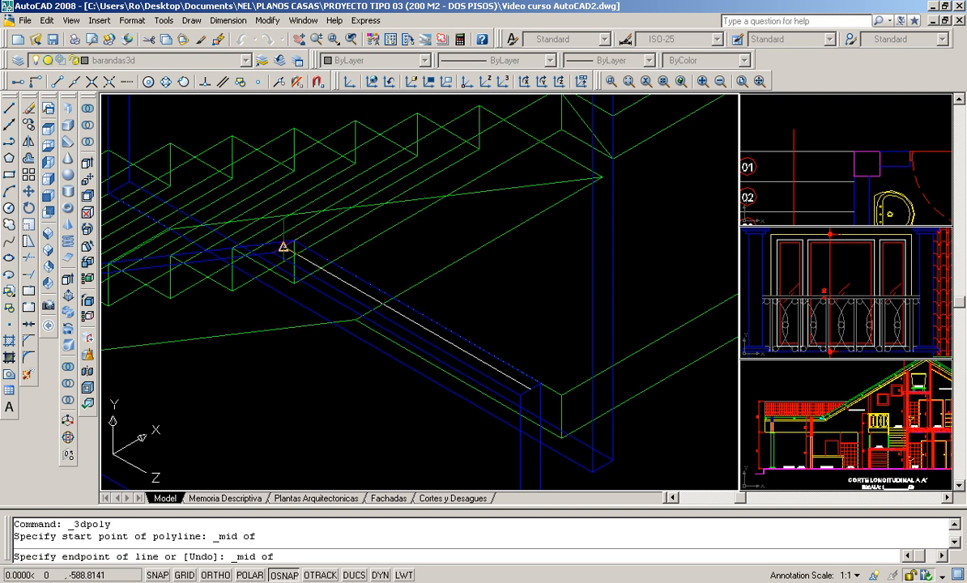
click(287, 191)
- Continue the 3D polyline to the midpoint of the wall's top end edge at the foot of the lower flight and finish it
scroll(257, 220, down, 2)
scroll(258, 221, up, 3)
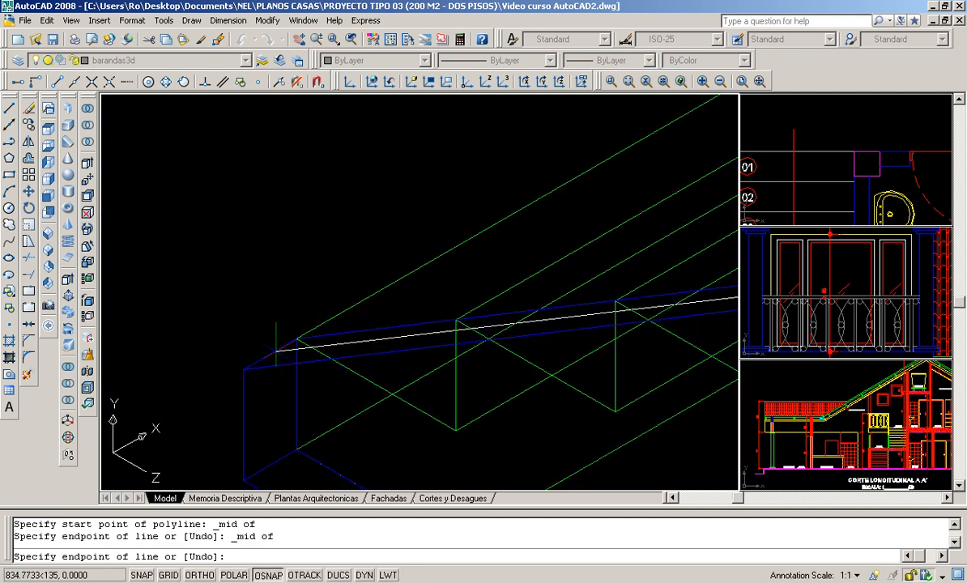
click(73, 85)
click(270, 352)
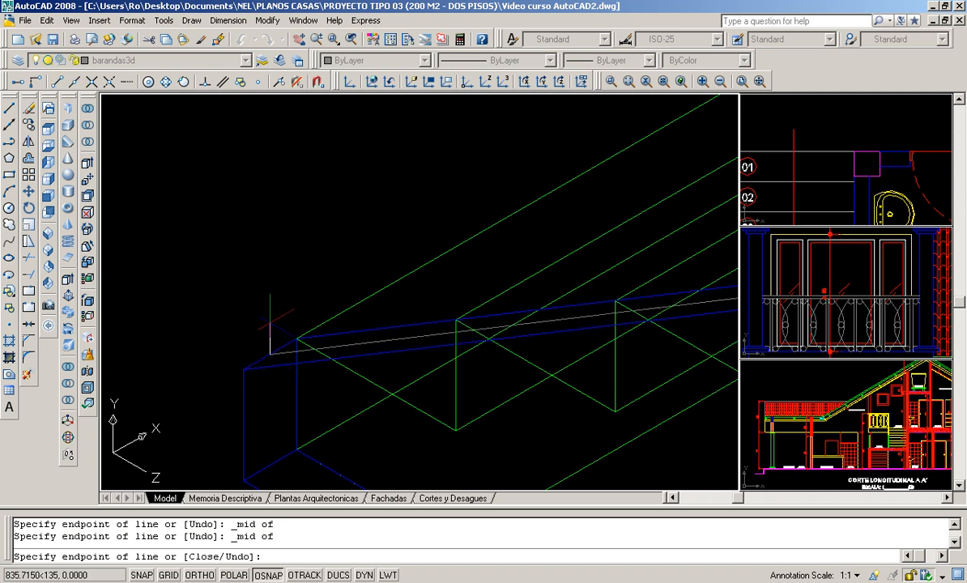
key(Return)
- Examine the new path along the lower flight's wall, the upper handrail's end profile and the overall stair railing
scroll(270, 352, down, 5)
scroll(545, 328, up, 4)
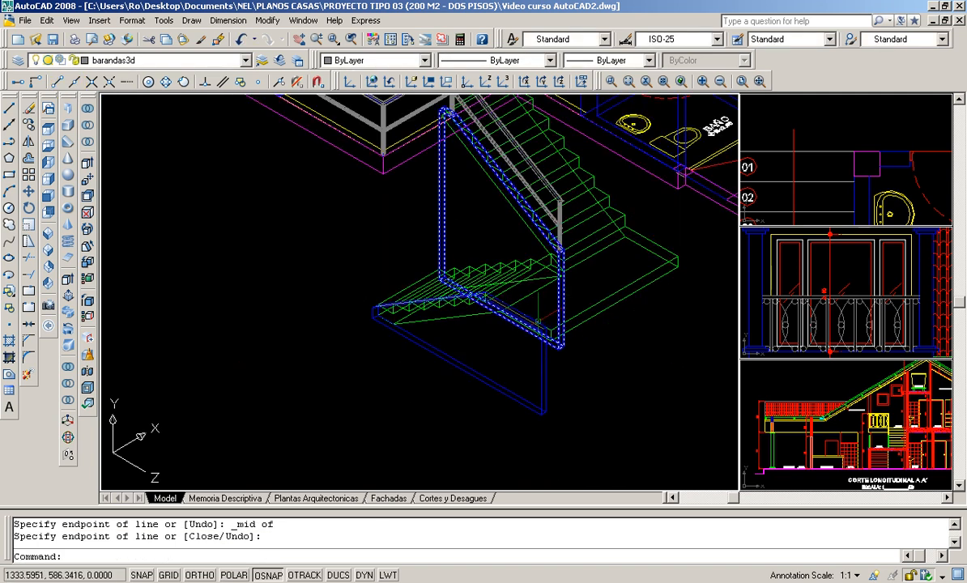
scroll(545, 327, up, 3)
scroll(540, 336, down, 1)
middle_drag(538, 339, 533, 397)
scroll(532, 397, down, 4)
scroll(402, 312, down, 3)
scroll(293, 192, up, 8)
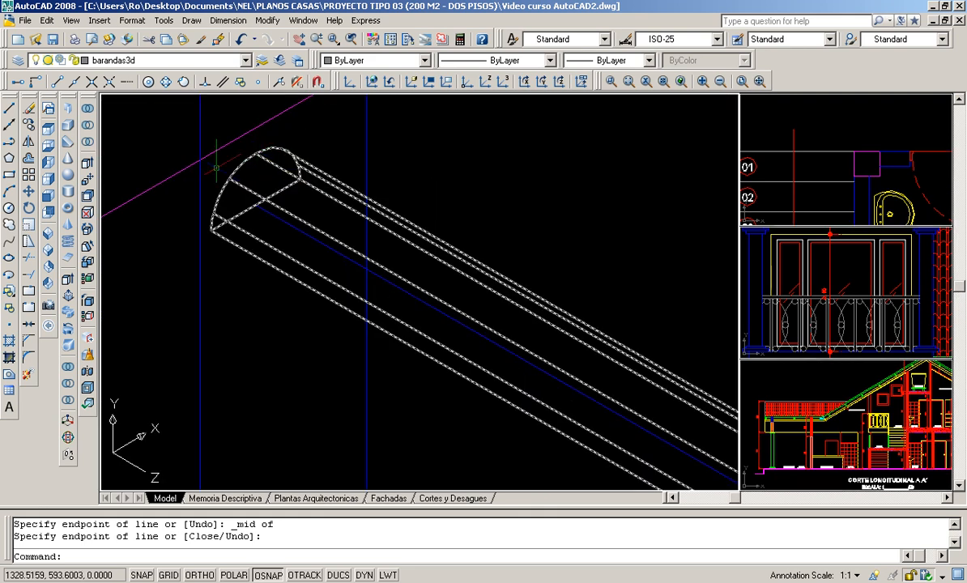
scroll(284, 184, down, 12)
scroll(644, 466, up, 3)
scroll(492, 433, up, 2)
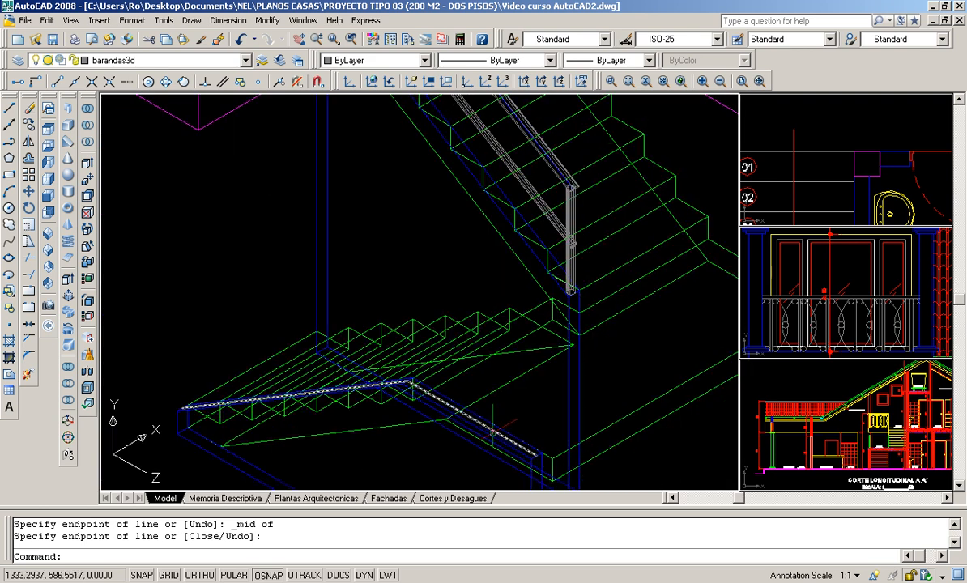
scroll(489, 408, down, 5)
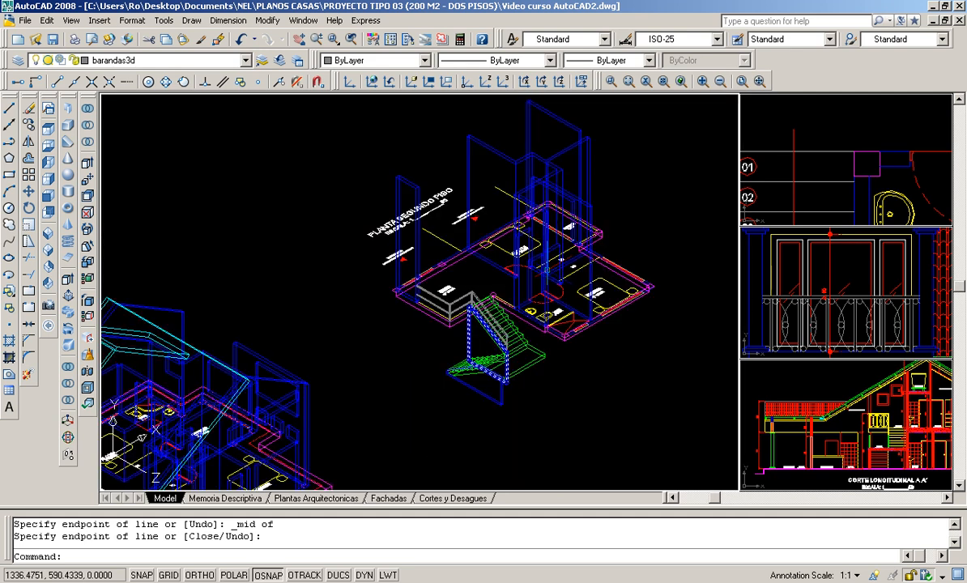
scroll(665, 176, up, 2)
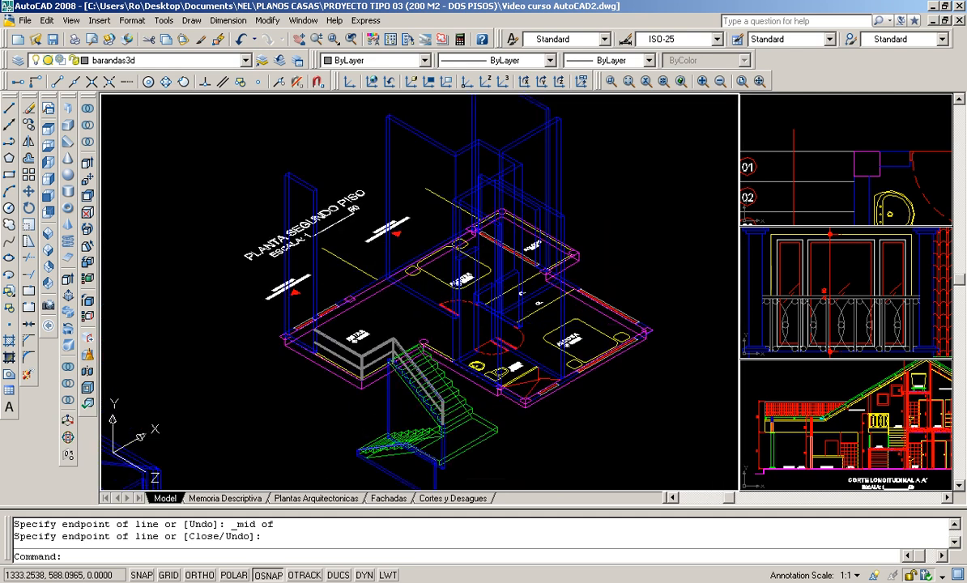